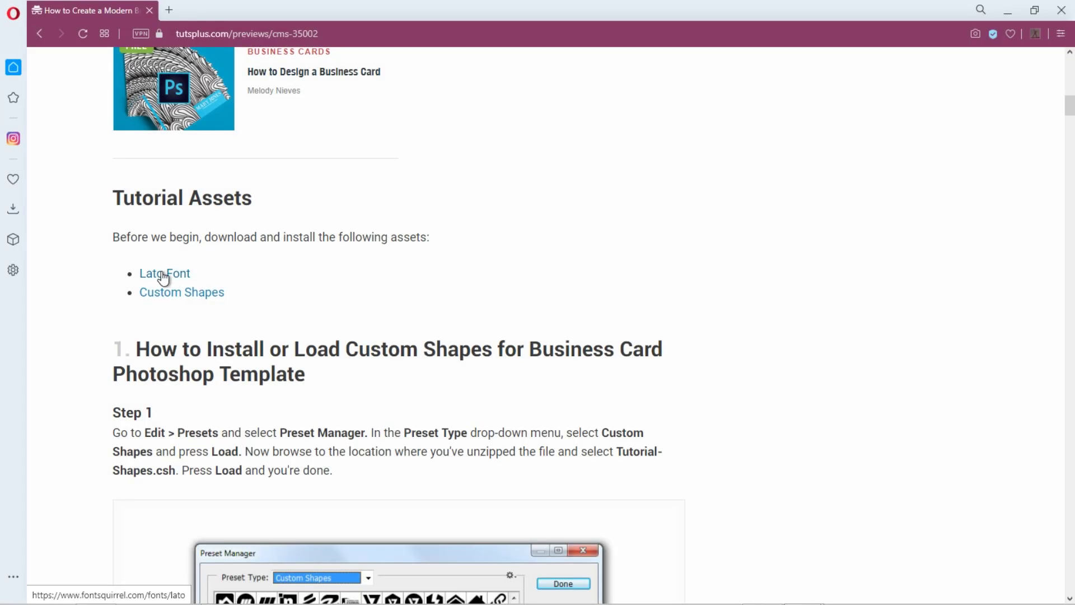
# Open the Lato Font and Custom Shapes asset pages in background browser tabs
pyautogui.middleClick(162, 273)
pyautogui.middleClick(166, 300)
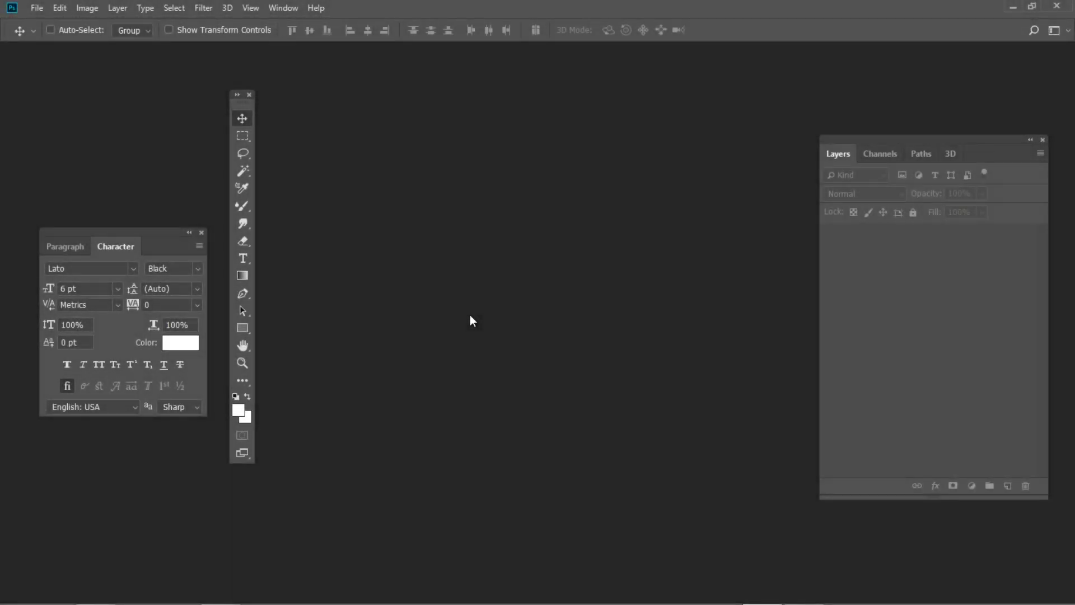
# Load the Tutorial-Icons set into the Custom Shapes presets via the Preset Manager
pyautogui.click(61, 10)
pyautogui.moveTo(146, 426)
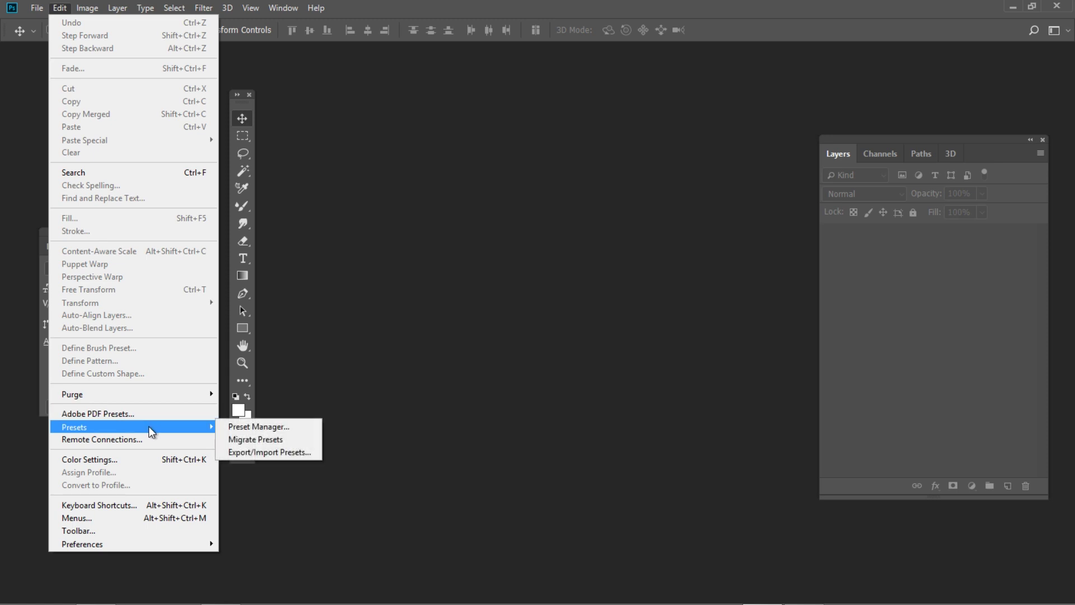
pyautogui.click(274, 428)
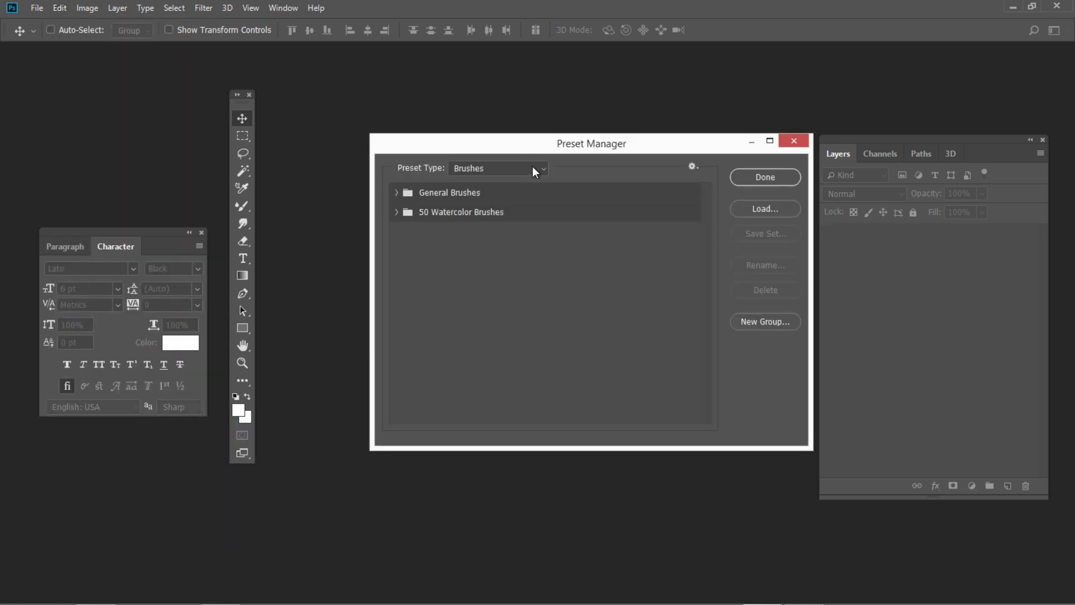
pyautogui.click(533, 167)
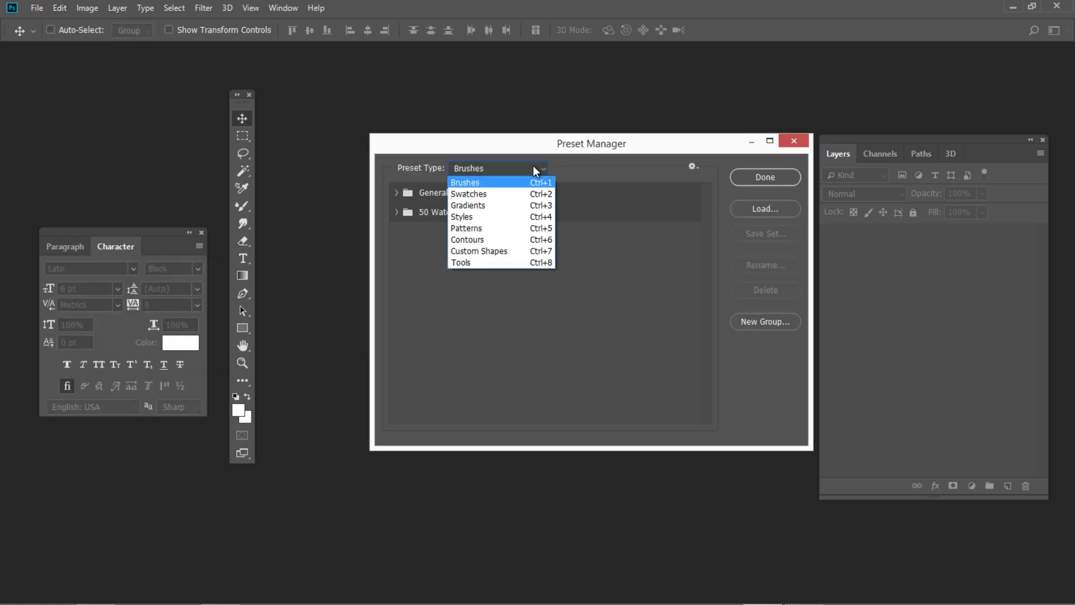
pyautogui.click(511, 251)
pyautogui.click(751, 213)
pyautogui.doubleClick(173, 113)
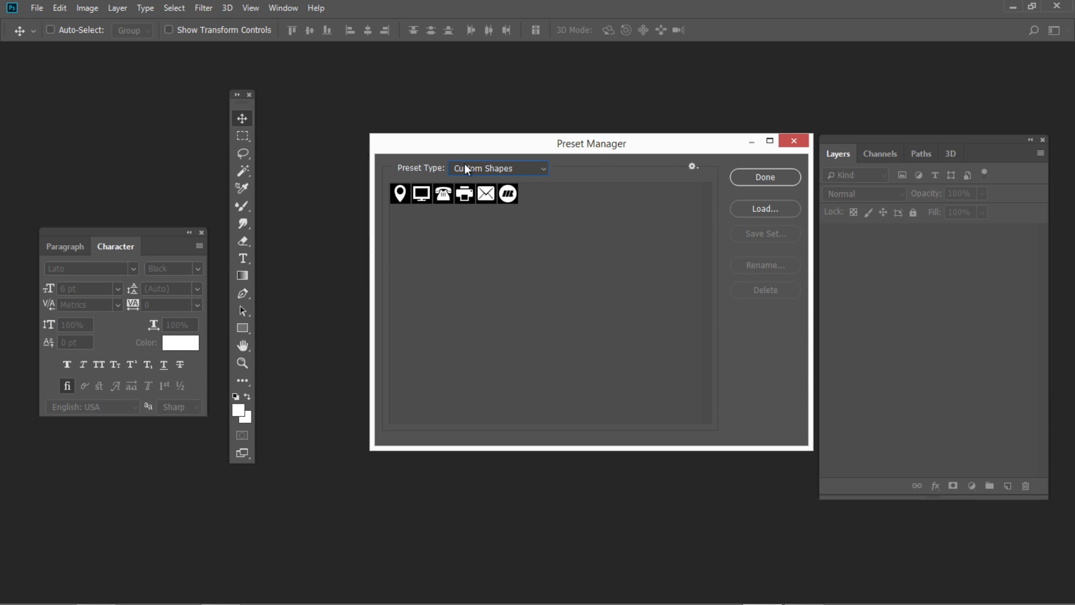
pyautogui.click(769, 178)
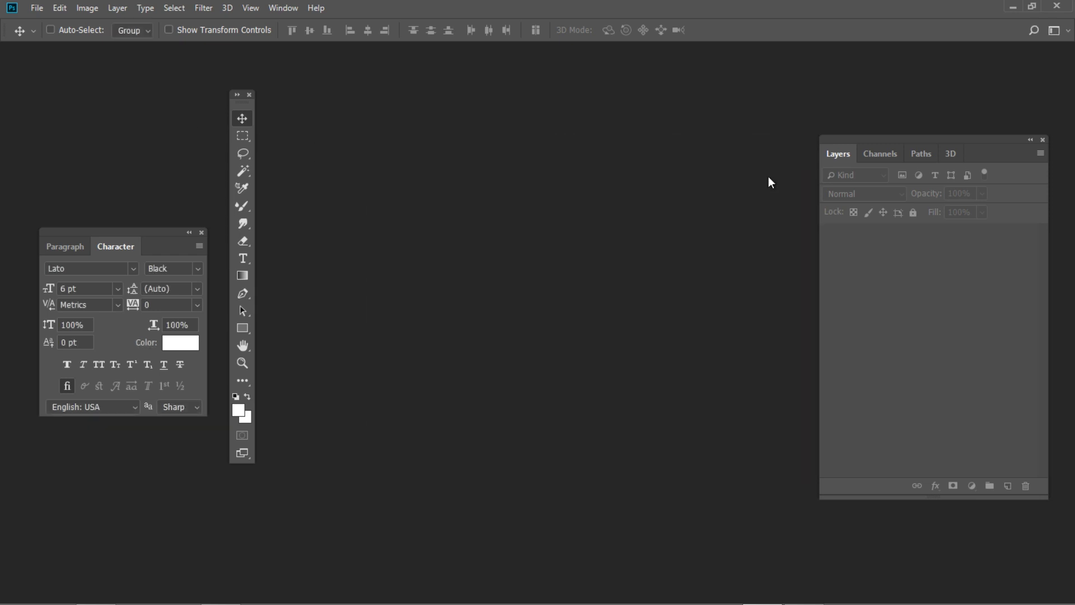
# Create a new 3.25 × 1.75 inch document at 300 ppi in CMYK Color
pyautogui.click(37, 7)
pyautogui.click(57, 22)
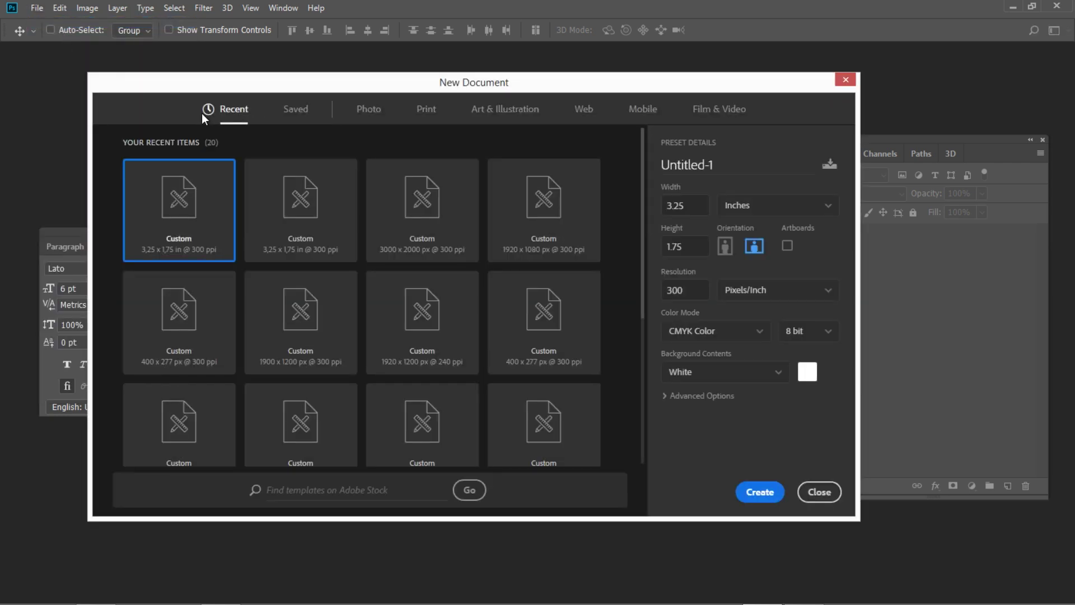
pyautogui.moveTo(697, 207); pyautogui.dragTo(652, 205)
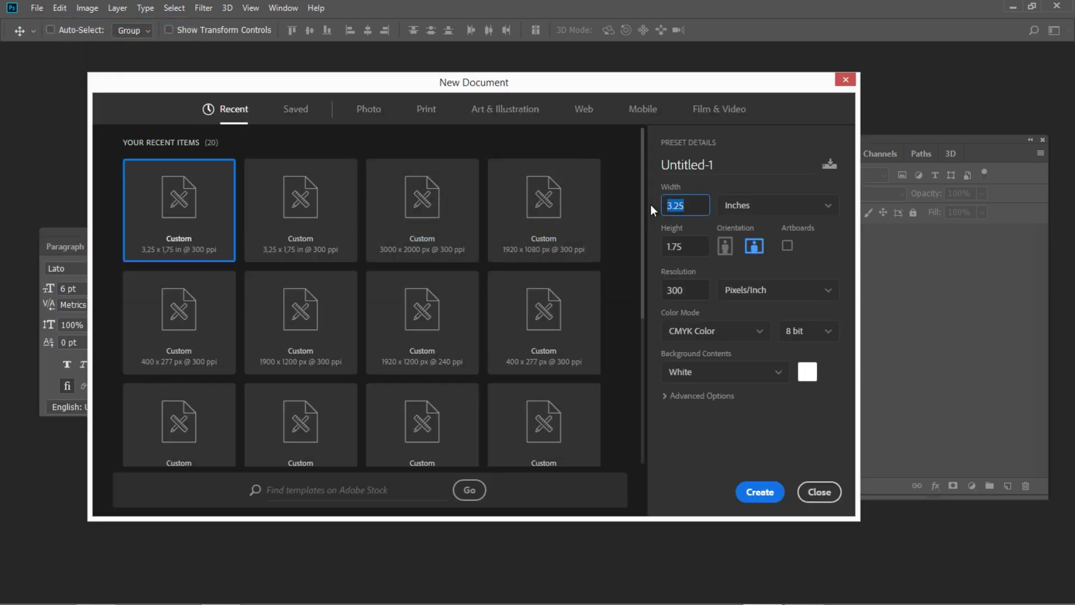
pyautogui.click(688, 244)
pyautogui.click(696, 332)
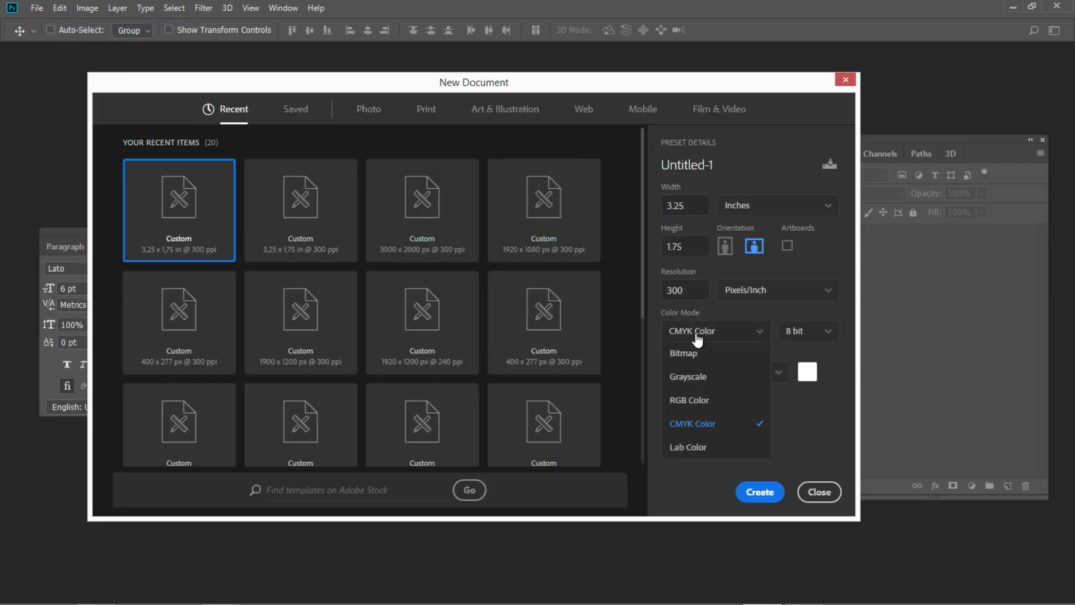
pyautogui.click(695, 427)
pyautogui.click(750, 494)
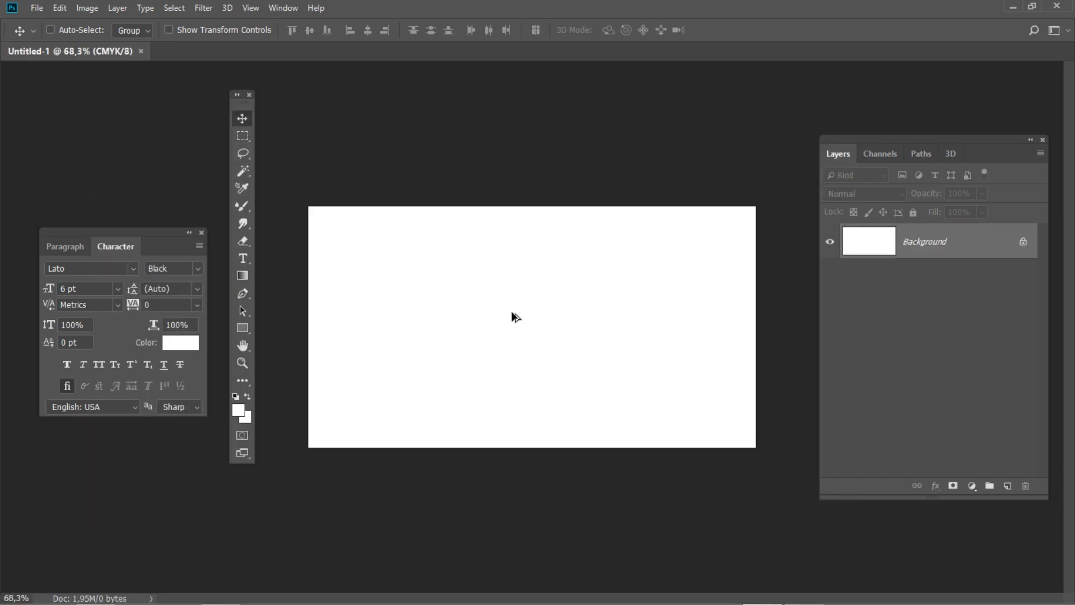
# Show the rulers and confirm snapping to document bounds is enabled
pyautogui.hotkey('ctrl', 'r')
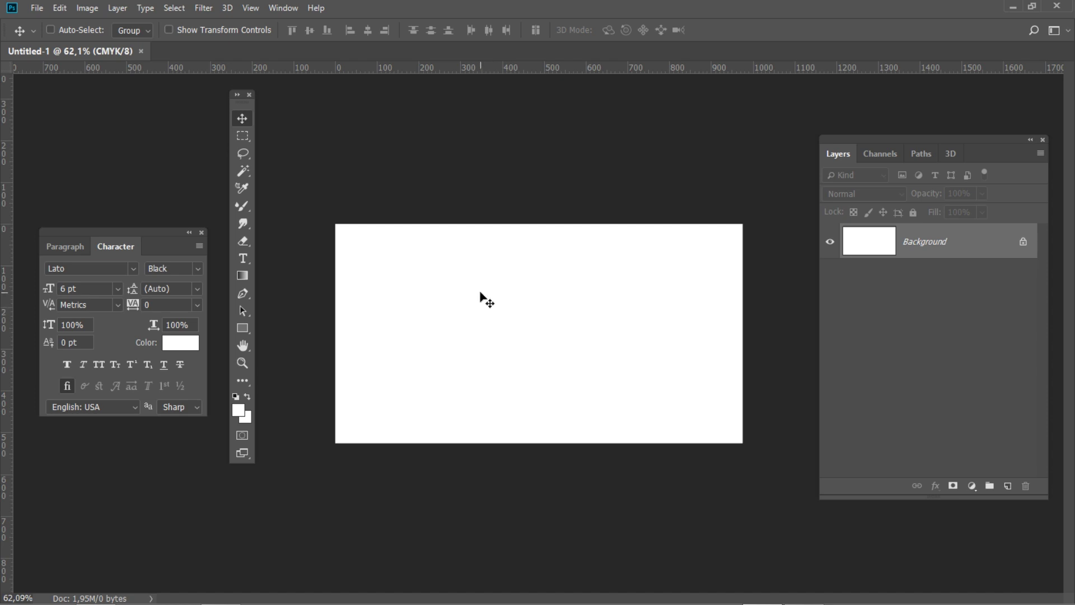
pyautogui.click(251, 8)
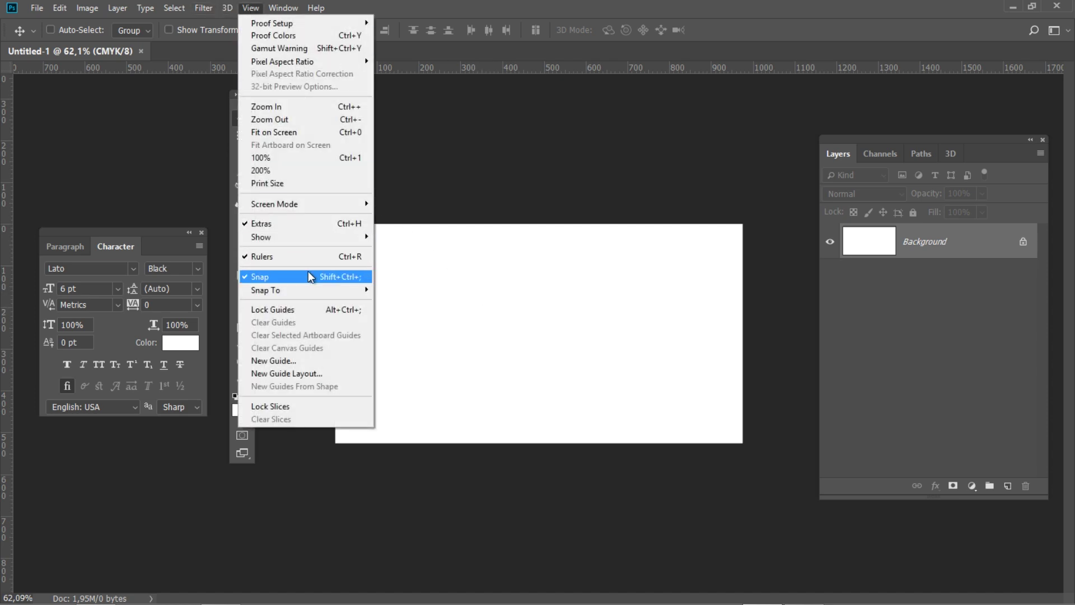
pyautogui.moveTo(347, 290)
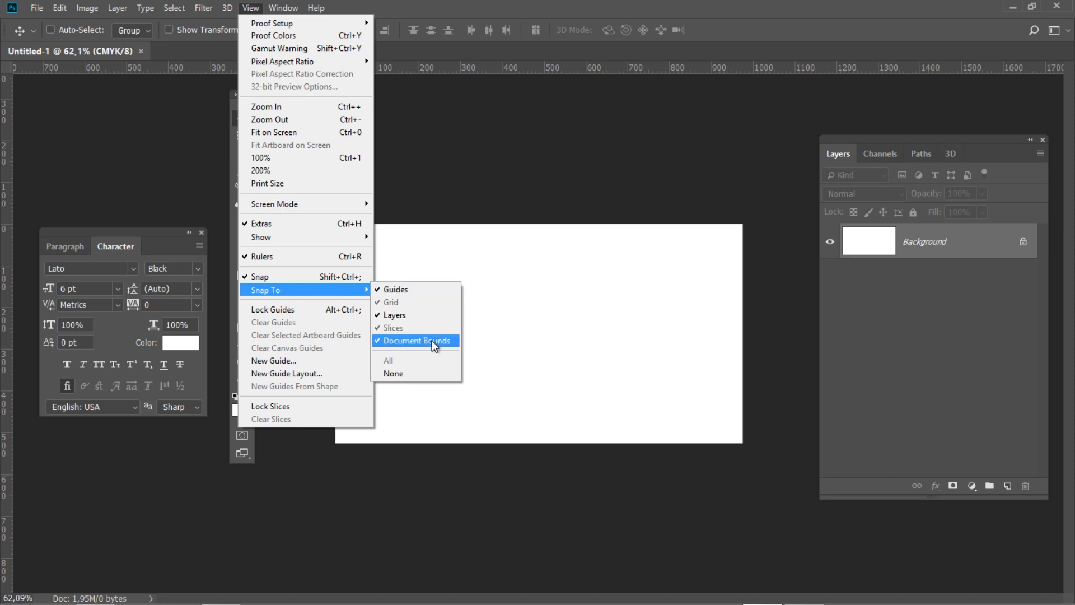
pyautogui.click(481, 271)
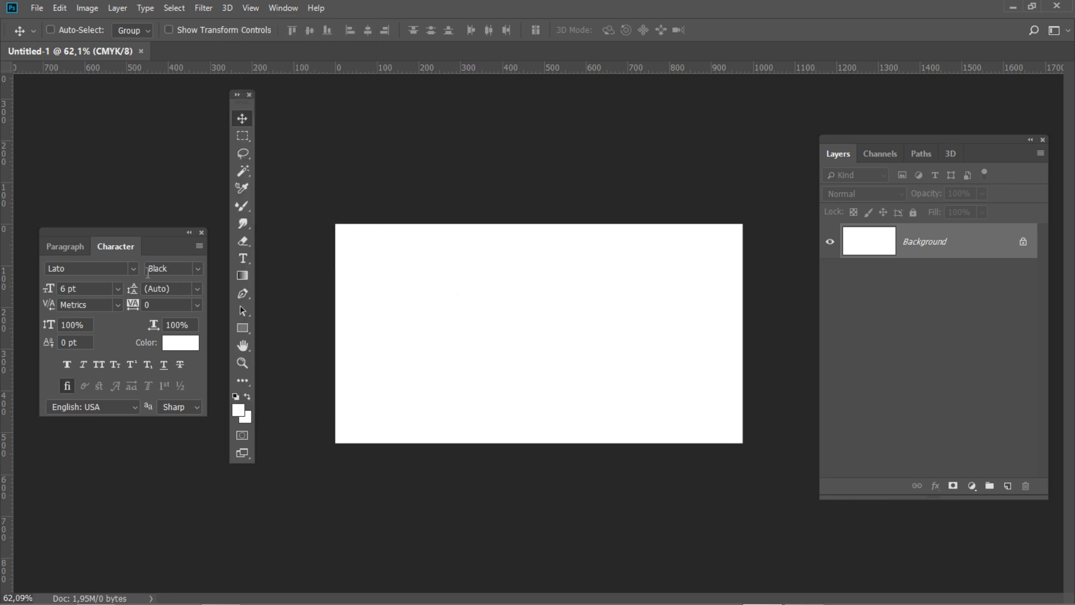
# Place guides along the left, right, top and bottom canvas edges
pyautogui.moveTo(4, 223); pyautogui.dragTo(334, 212)
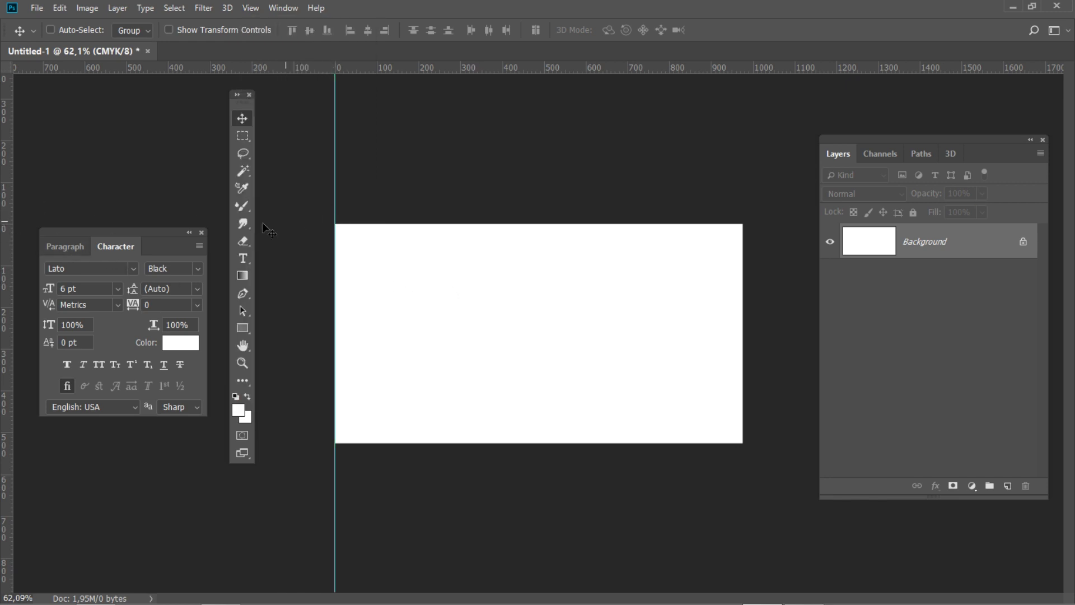
pyautogui.moveTo(9, 214); pyautogui.dragTo(742, 243)
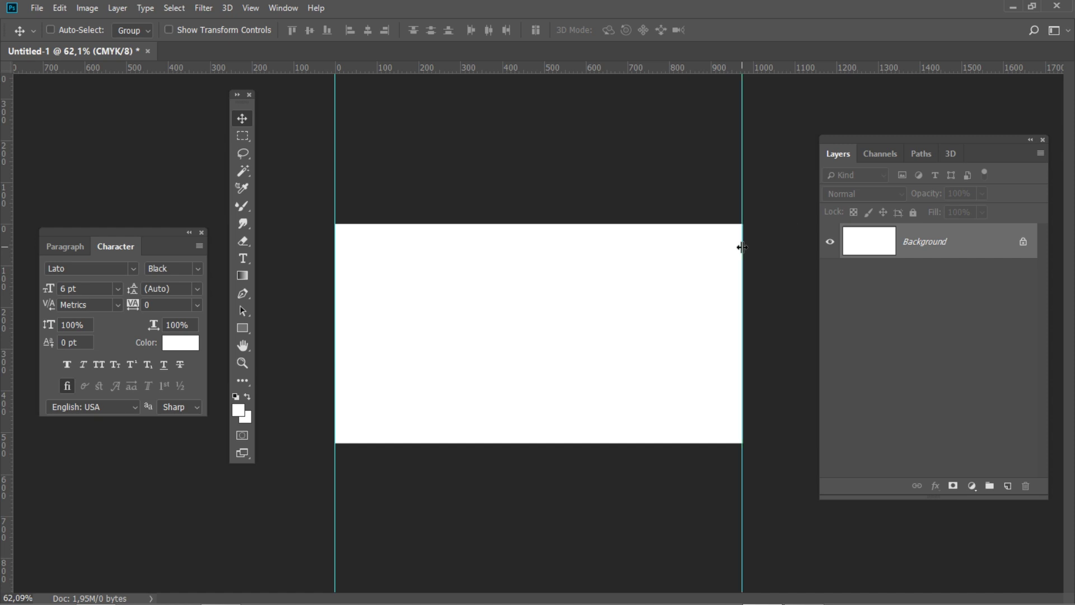
pyautogui.moveTo(545, 72); pyautogui.dragTo(535, 224)
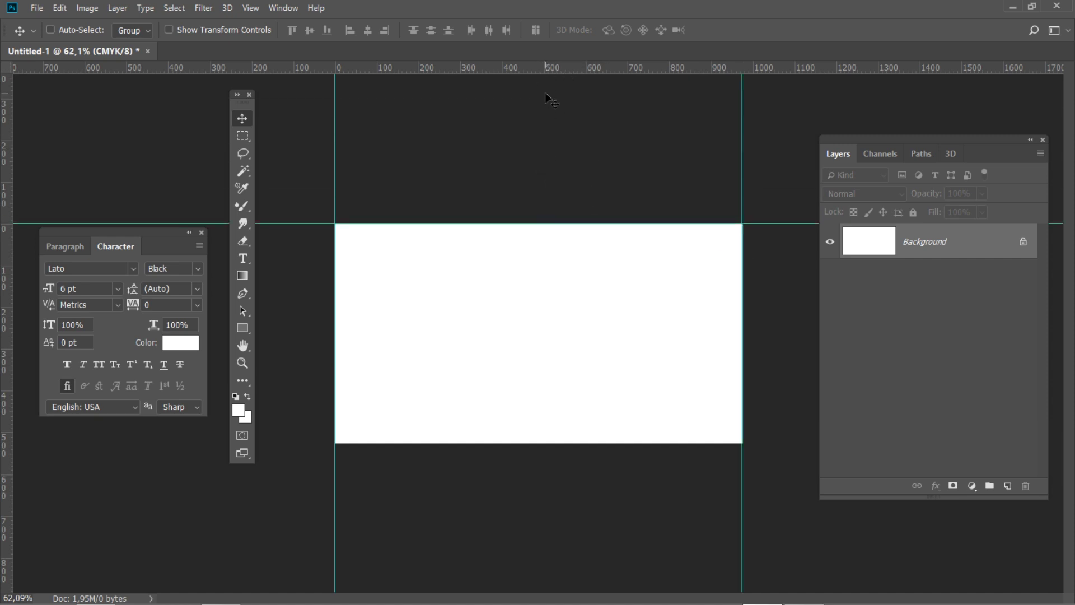
pyautogui.moveTo(543, 74); pyautogui.dragTo(543, 442)
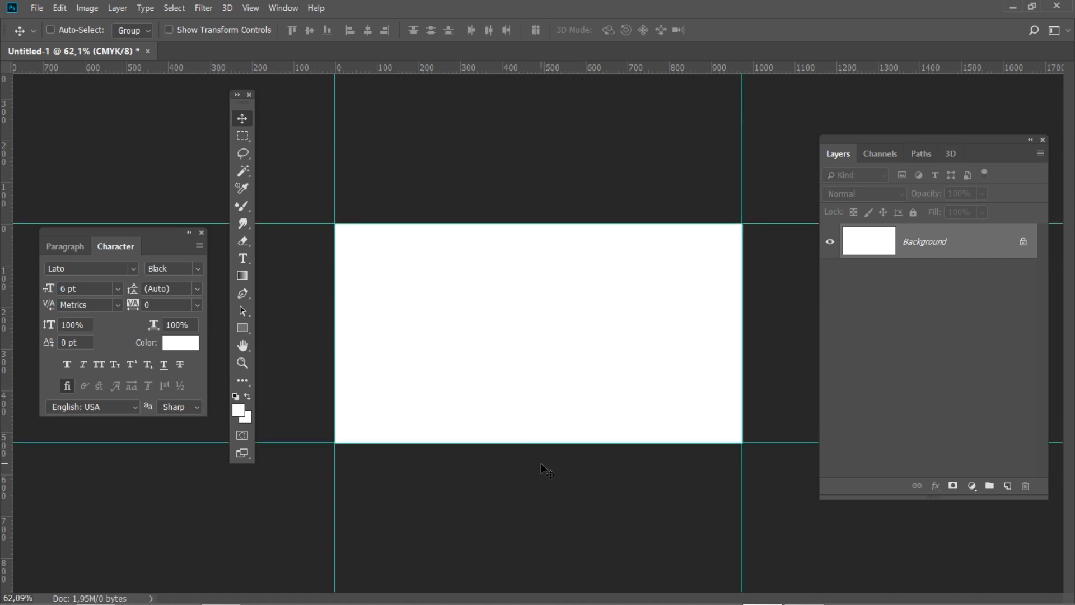
pyautogui.click(87, 8)
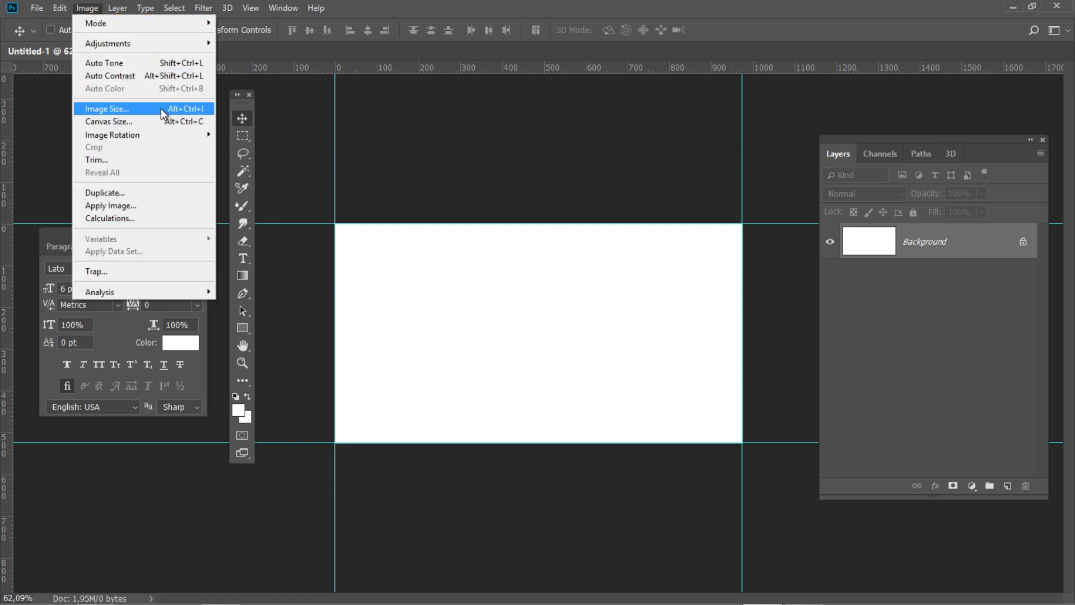
# Resize the canvas to 3,5 × 2 inches
pyautogui.click(176, 122)
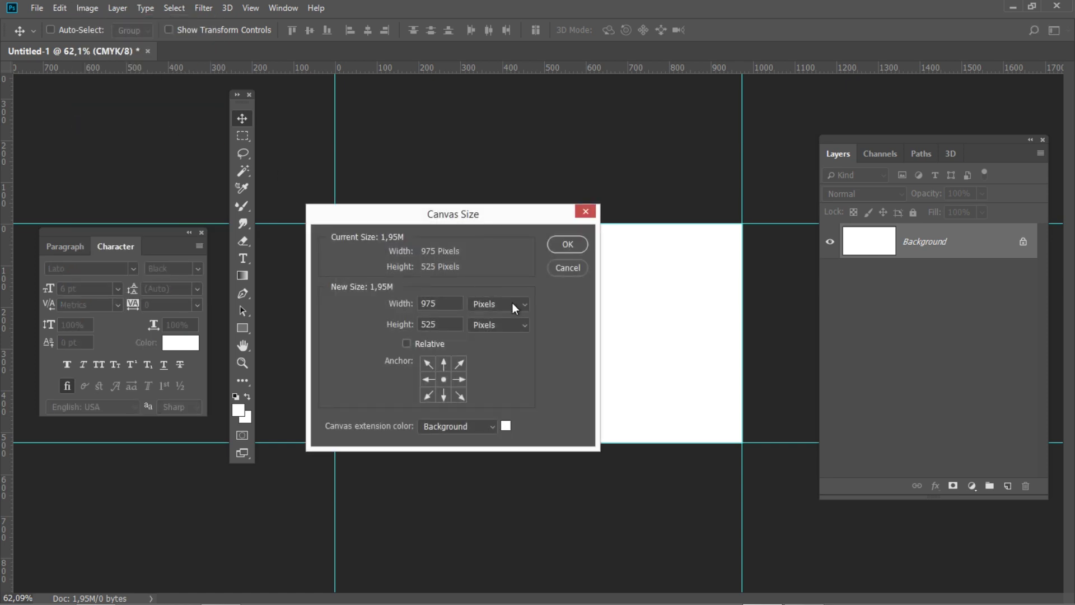
pyautogui.click(512, 304)
pyautogui.click(515, 341)
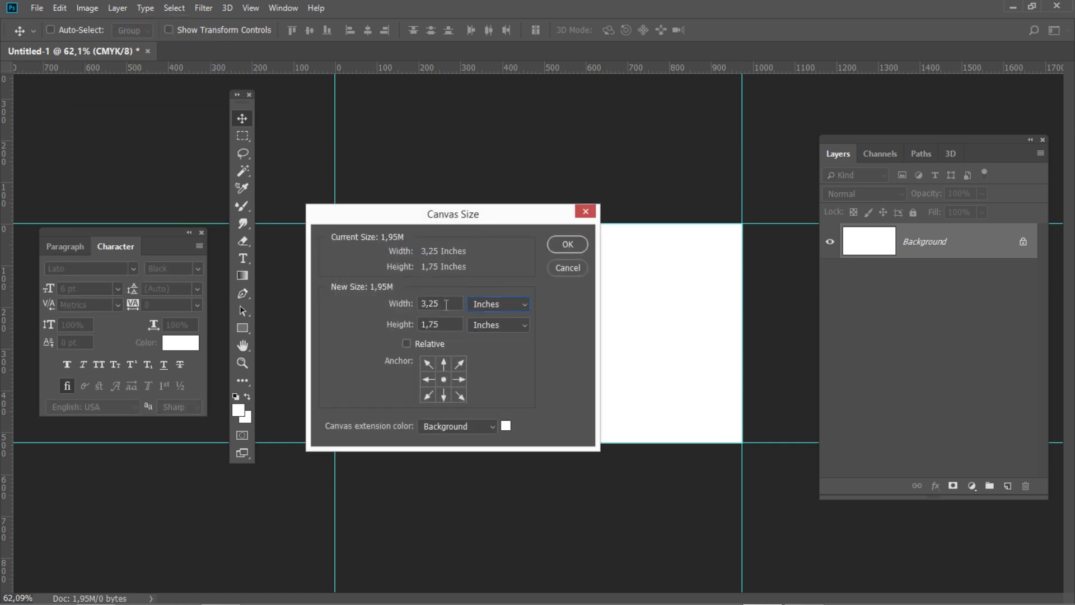
pyautogui.moveTo(443, 303); pyautogui.dragTo(432, 301)
pyautogui.write('5')
pyautogui.press('Tab')
pyautogui.write('2')
pyautogui.click(558, 244)
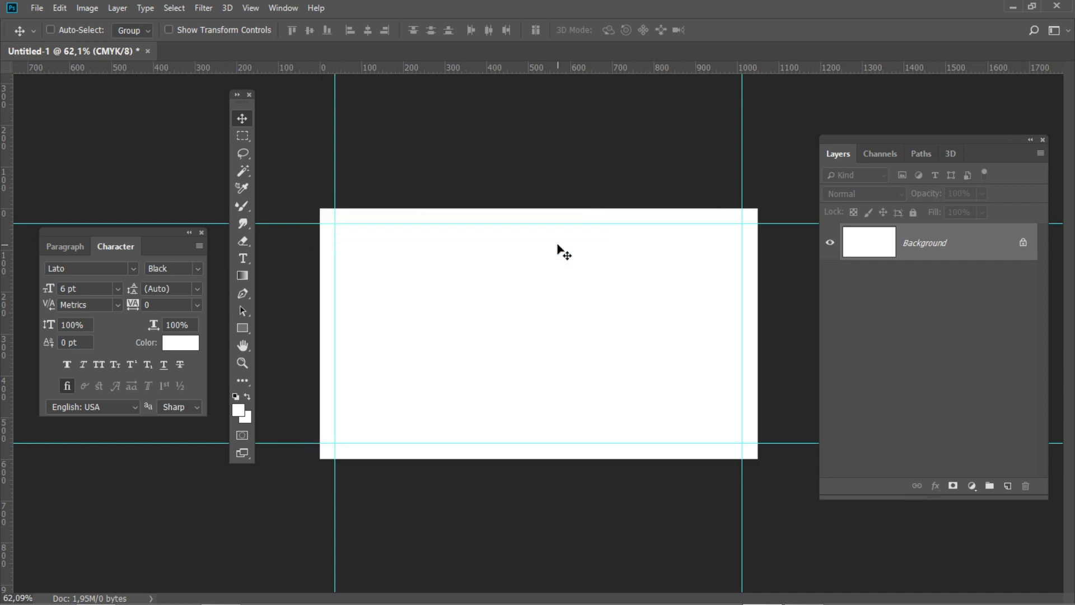
# Add guides along the enlarged canvas's left, right, top and bottom edges
pyautogui.moveTo(8, 174); pyautogui.dragTo(320, 174)
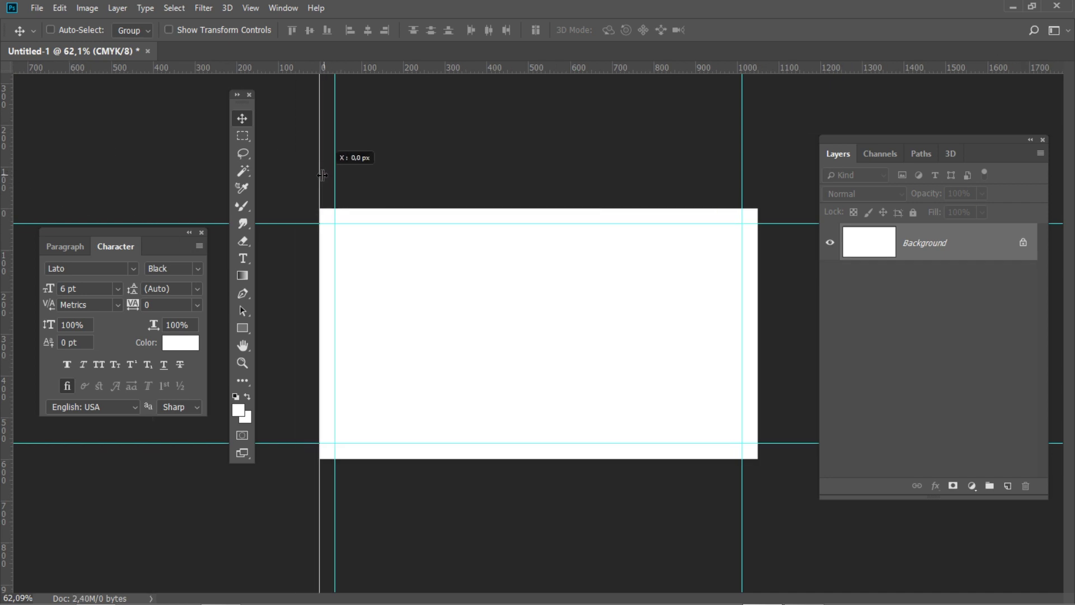
pyautogui.moveTo(3, 180); pyautogui.dragTo(758, 182)
pyautogui.moveTo(502, 67); pyautogui.dragTo(482, 209)
pyautogui.moveTo(506, 71); pyautogui.dragTo(496, 459)
pyautogui.click(87, 8)
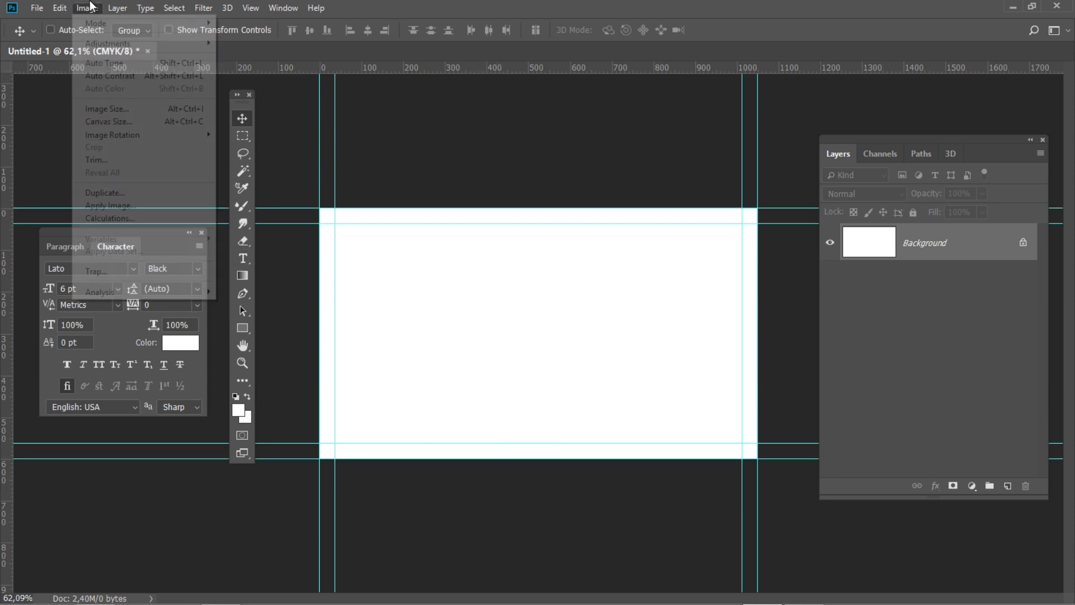
# Enlarge the canvas again to 3,75 × 2,25 inches
pyautogui.click(121, 125)
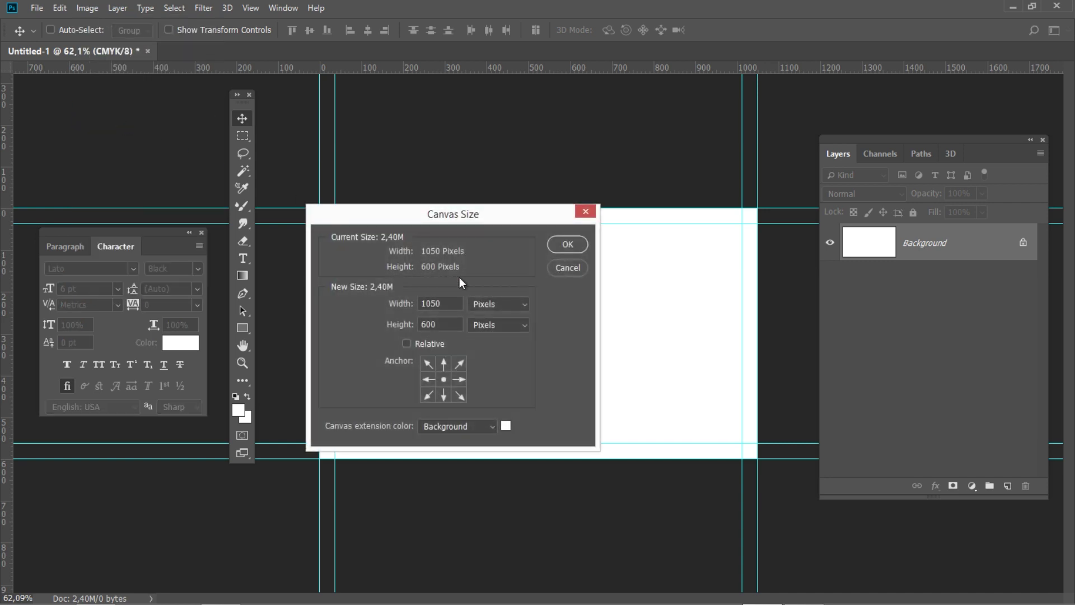
pyautogui.click(497, 304)
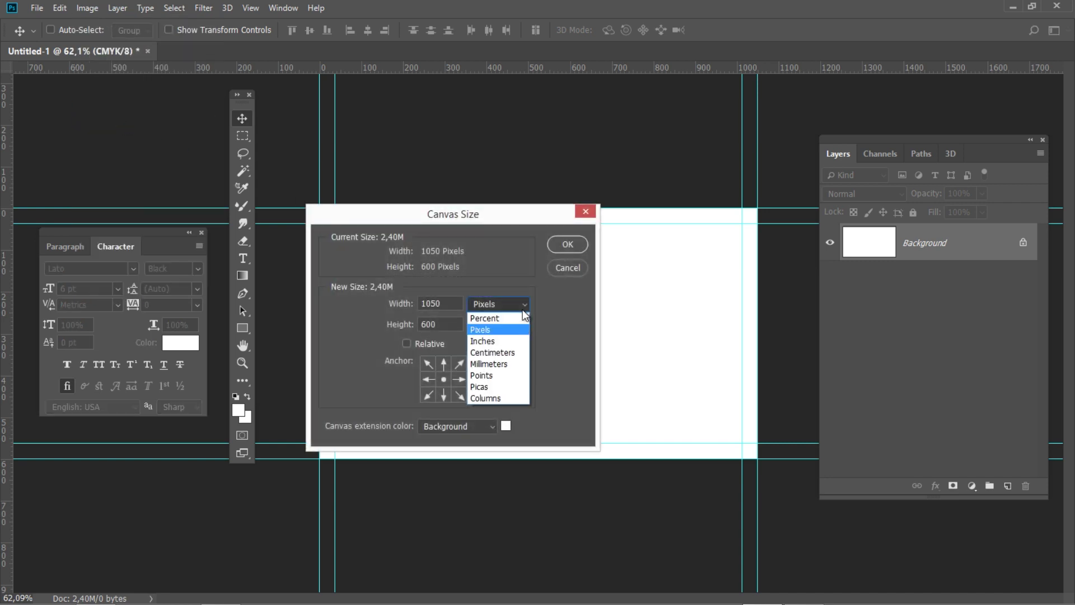
pyautogui.click(516, 339)
pyautogui.moveTo(434, 297); pyautogui.dragTo(432, 297)
pyautogui.write('75')
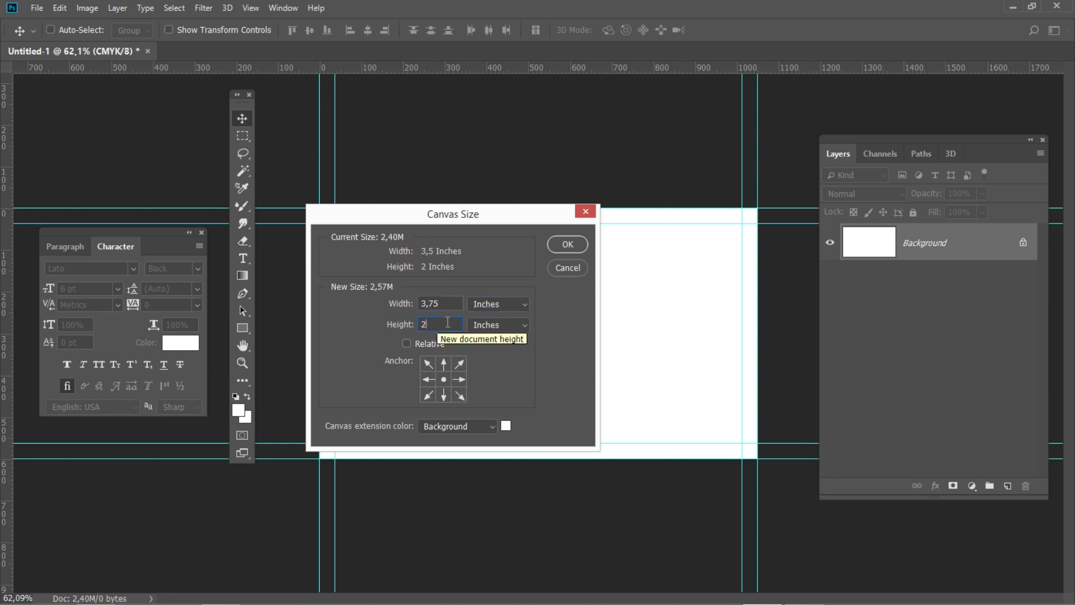
pyautogui.write(',25')
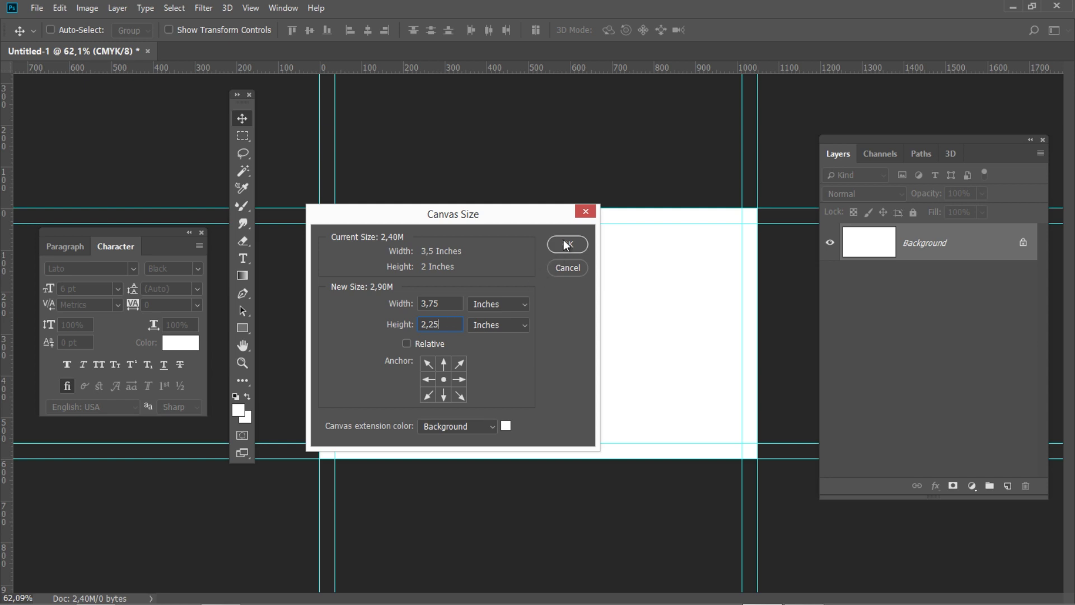
pyautogui.click(566, 244)
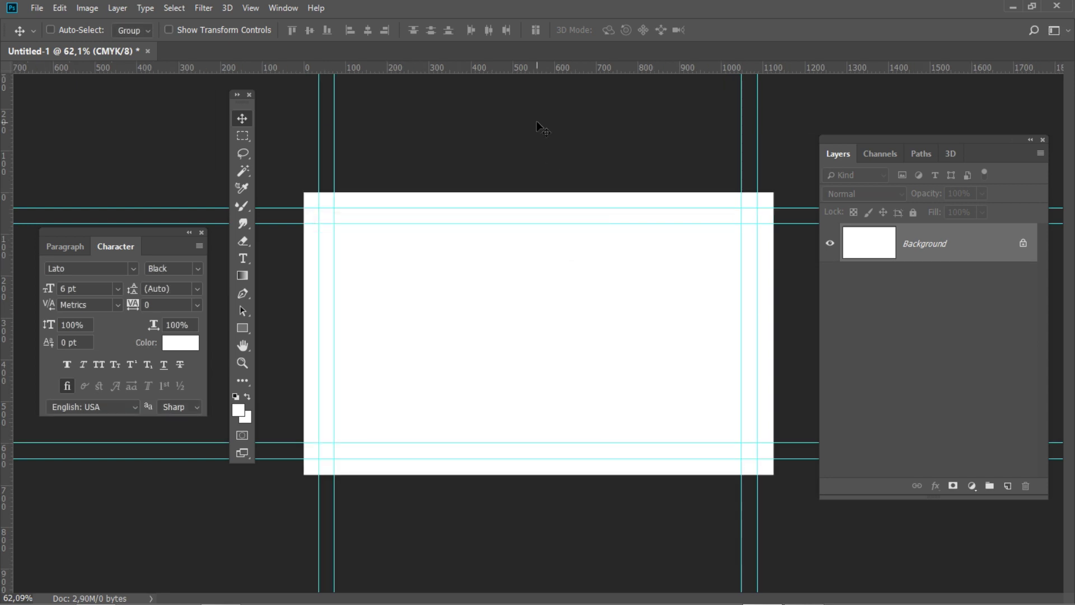
# Add top, left and right guides on the new canvas edges and lock all guides
pyautogui.moveTo(533, 67); pyautogui.dragTo(504, 474)
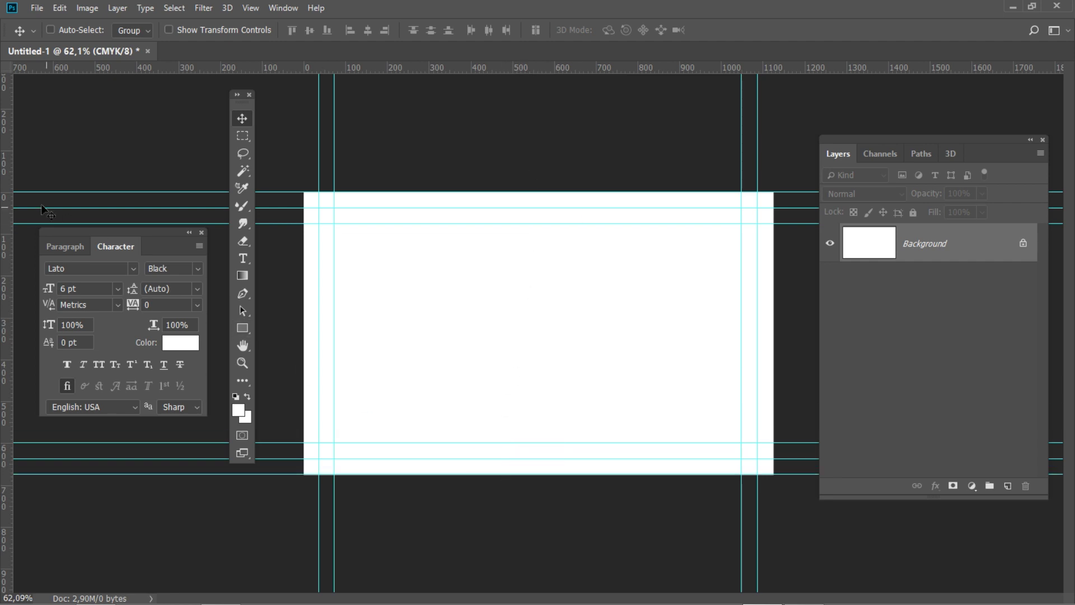
pyautogui.moveTo(9, 194); pyautogui.dragTo(303, 189)
pyautogui.moveTo(8, 180); pyautogui.dragTo(773, 213)
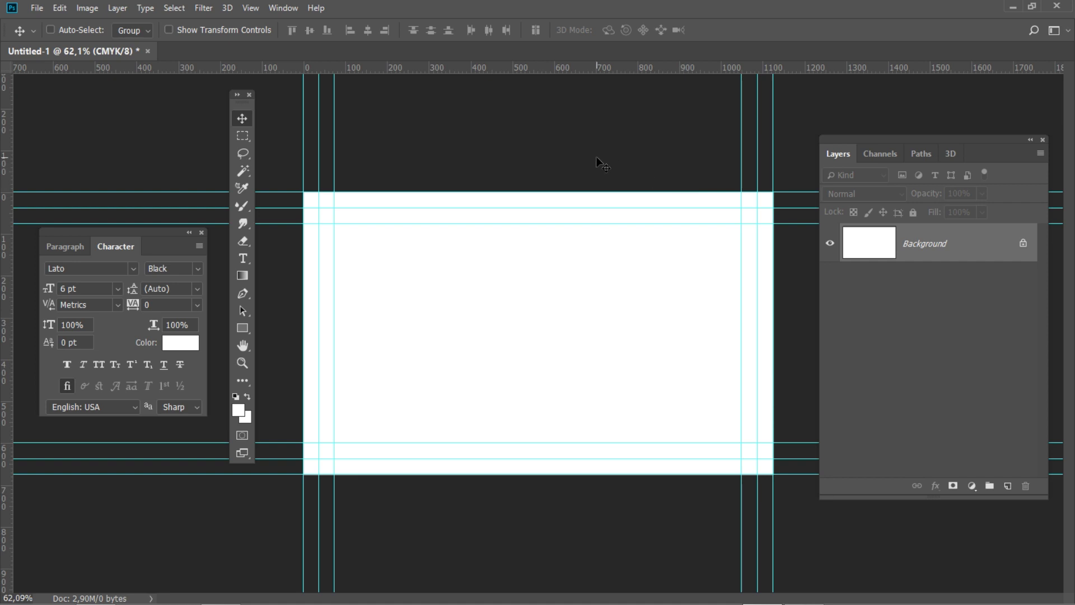
pyautogui.click(246, 8)
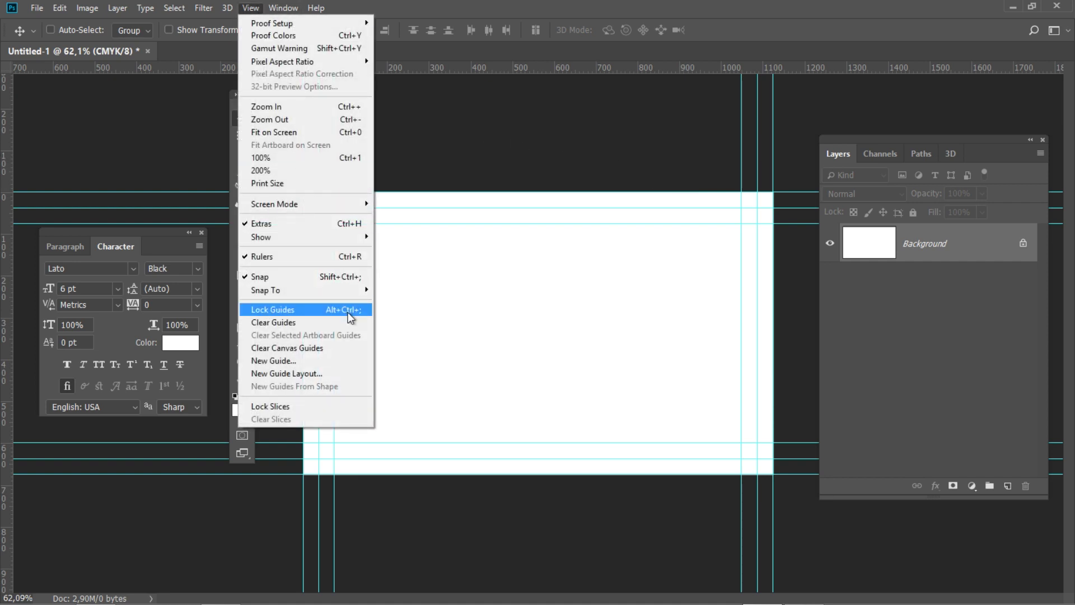
pyautogui.click(348, 310)
# Draw an 820 × 80 px rounded rectangle with 15 px corner radii
pyautogui.click(242, 327)
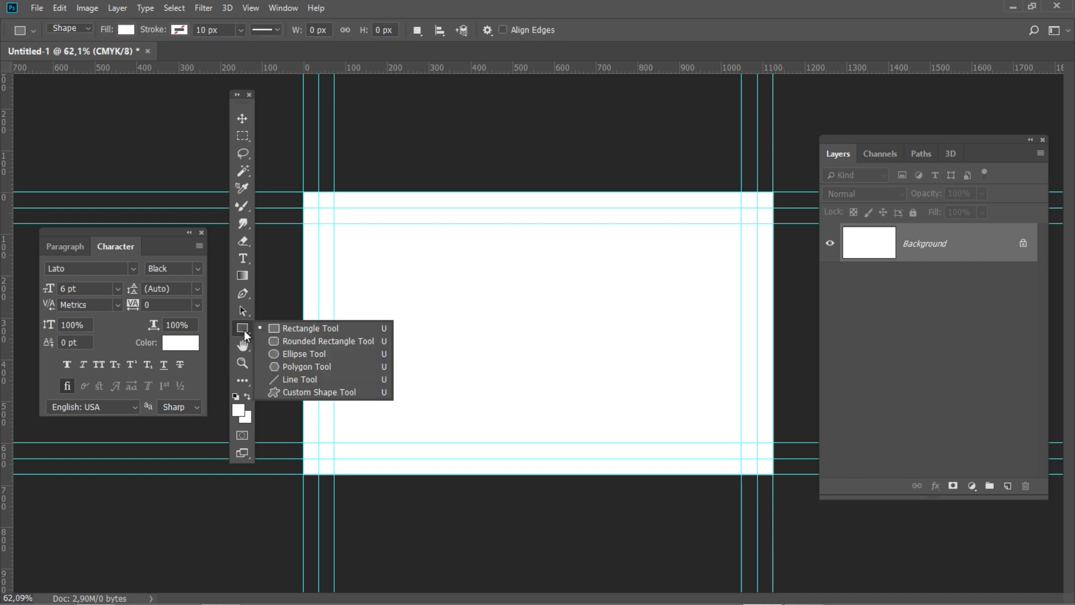
pyautogui.click(336, 341)
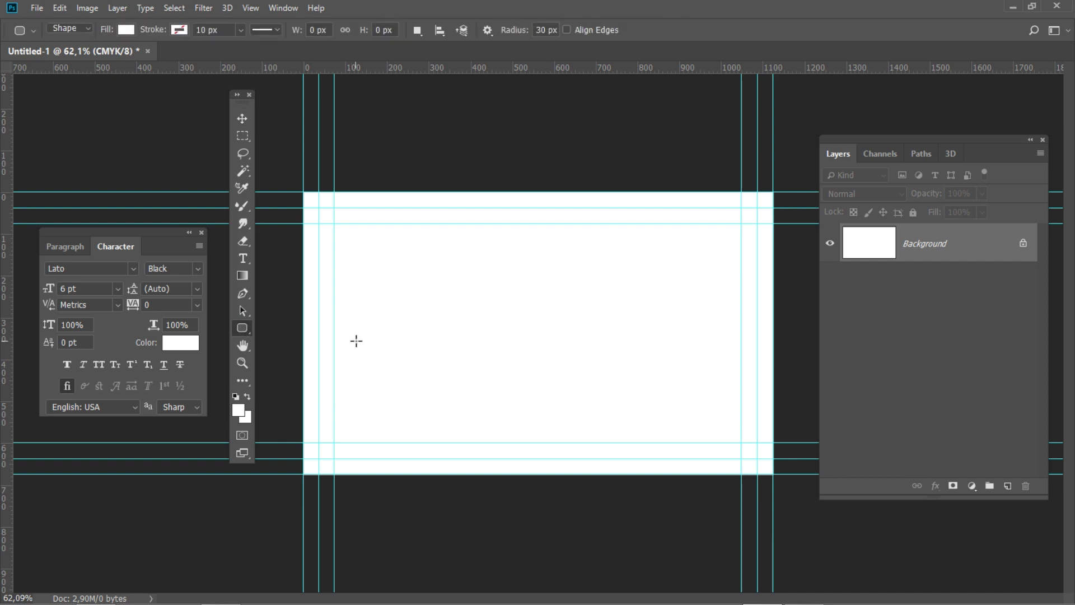
pyautogui.click(407, 309)
pyautogui.moveTo(424, 272); pyautogui.dragTo(416, 269)
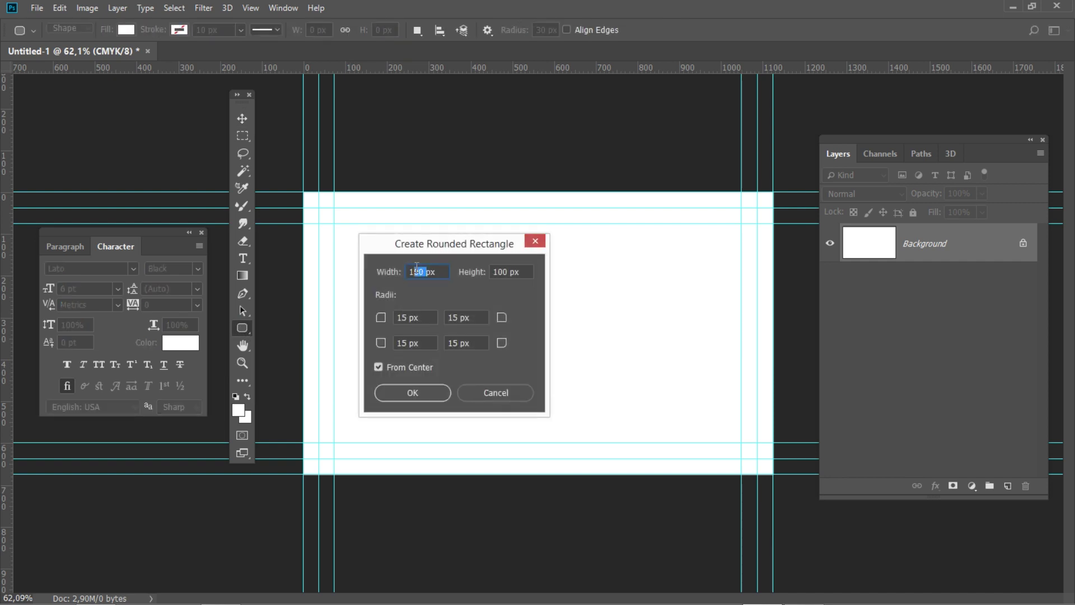
pyautogui.write('820')
pyautogui.moveTo(527, 272); pyautogui.dragTo(469, 273)
pyautogui.write('80')
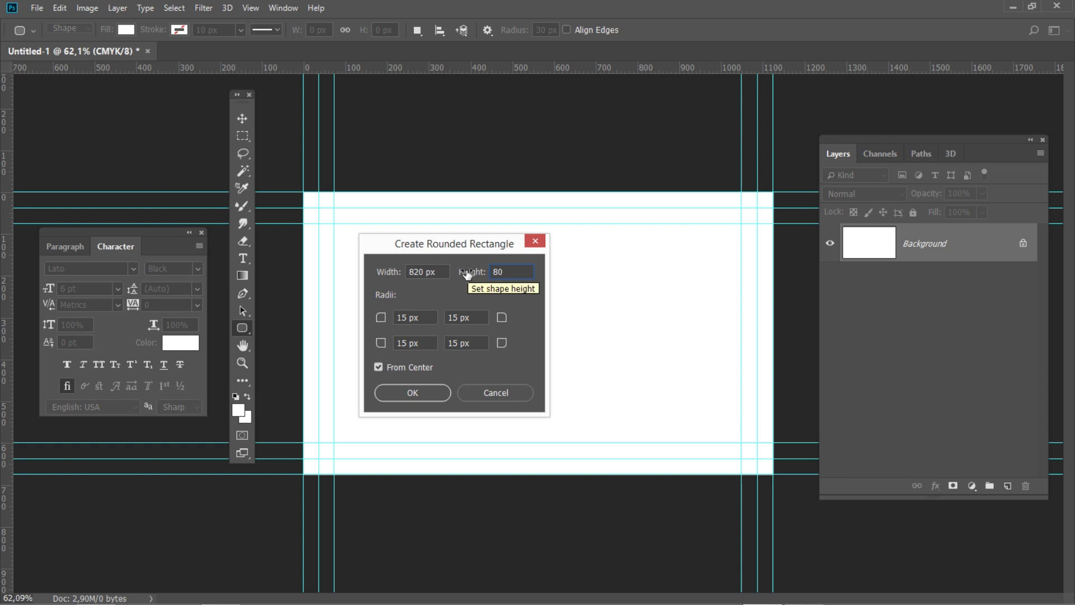
pyautogui.moveTo(415, 317); pyautogui.dragTo(395, 318)
pyautogui.moveTo(460, 317); pyautogui.dragTo(450, 317)
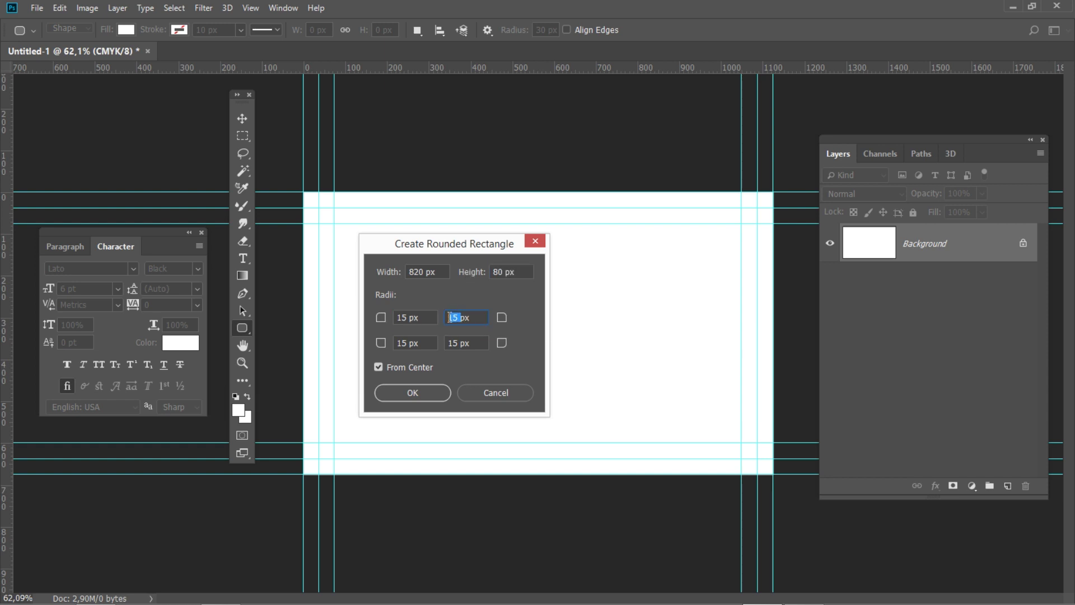
pyautogui.click(419, 392)
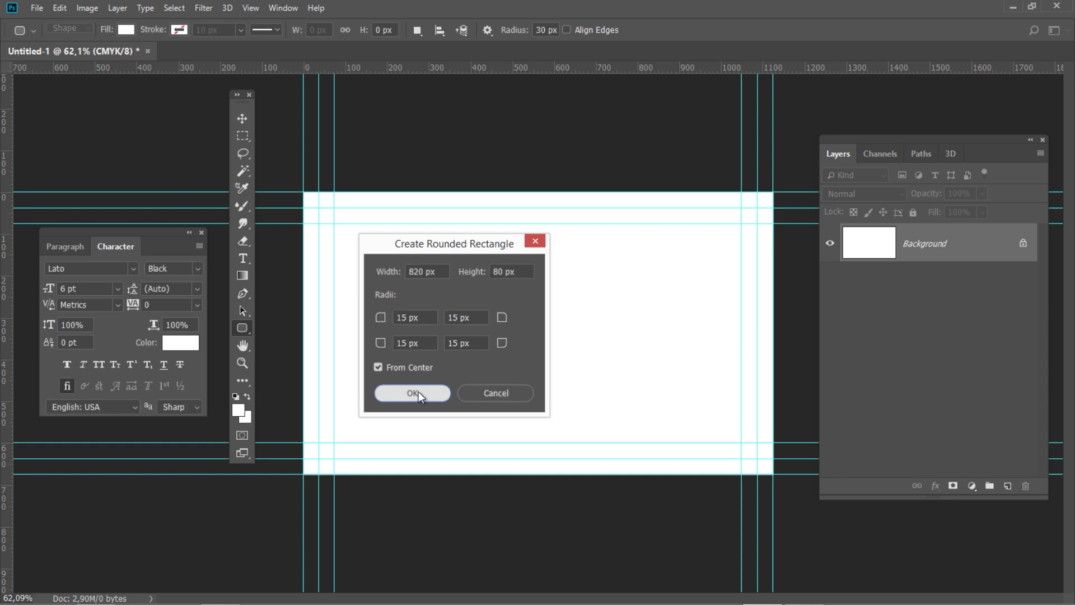
pyautogui.click(335, 372)
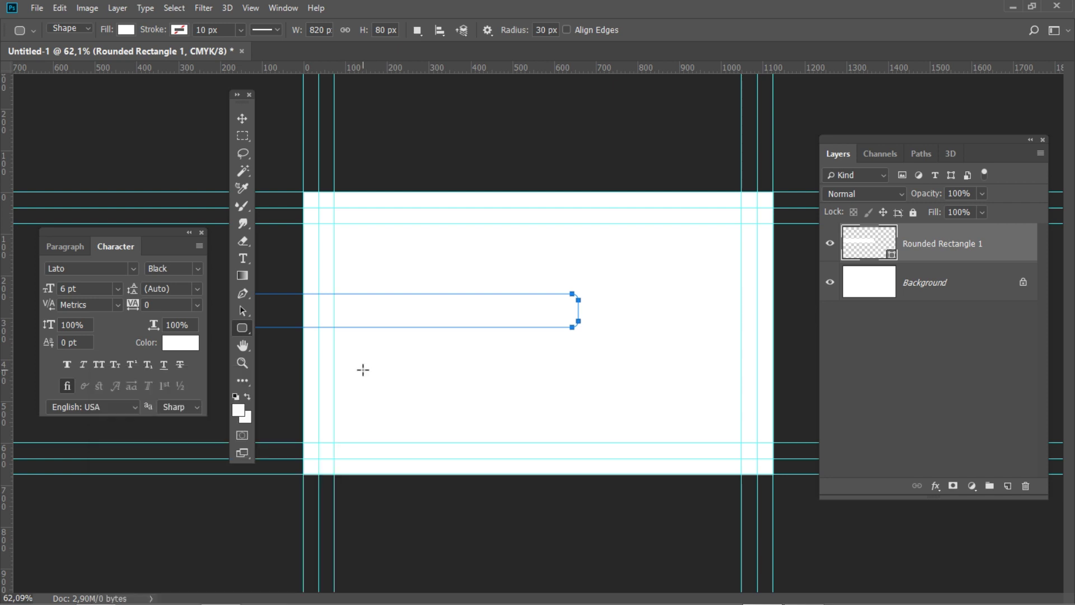
# Rename the rectangle's layer to 'Address Bg'
pyautogui.doubleClick(941, 245)
pyautogui.write('Address Bg')
pyautogui.press('Return')
# Fill the bar with yellow C0 M20 Y80 K0 (ffcc4e)
pyautogui.doubleClick(893, 257)
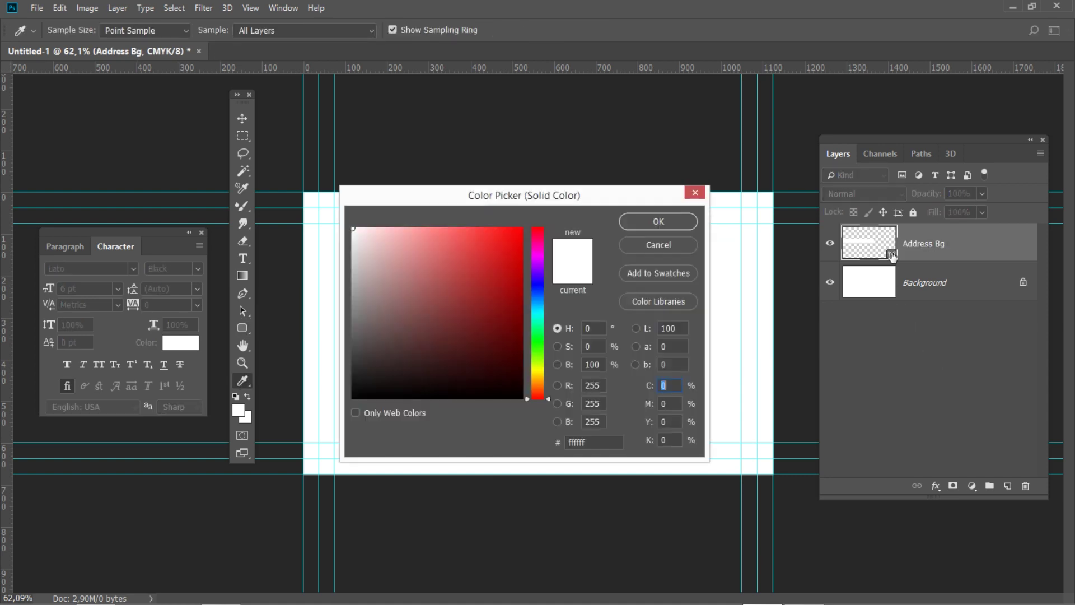
pyautogui.click(673, 402)
pyautogui.write('20')
pyautogui.press('Tab')
pyautogui.write('80')
pyautogui.press('Tab')
pyautogui.click(634, 222)
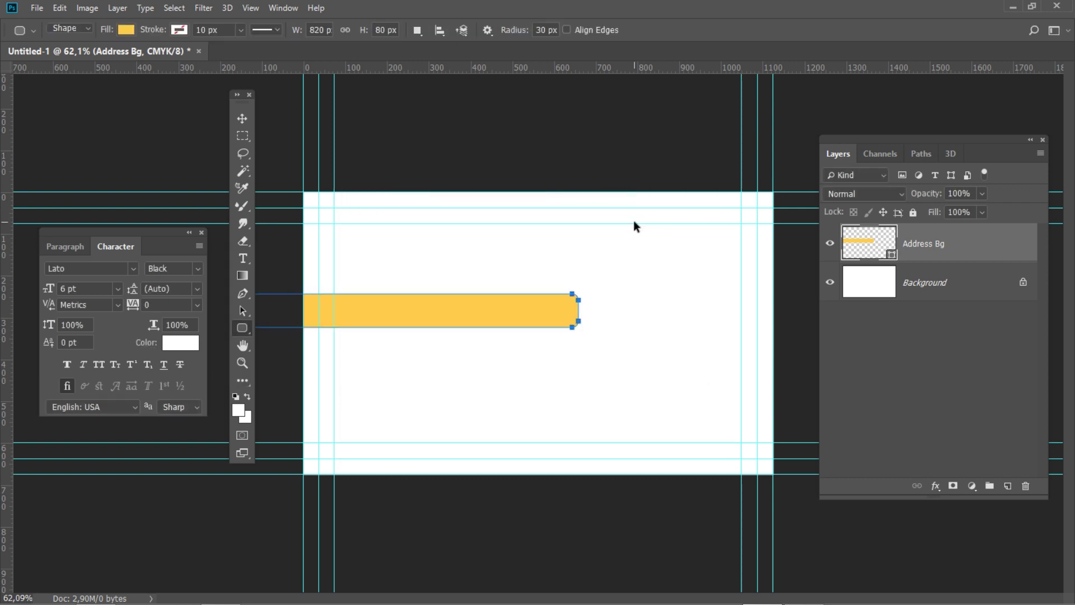
pyautogui.hotkey('ctrl', 't')
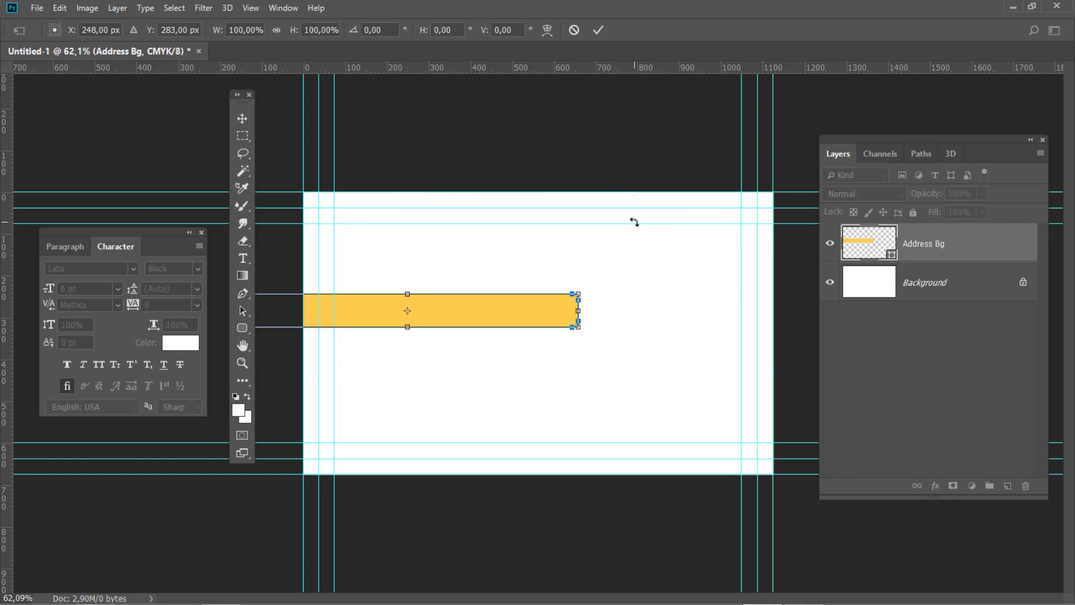
# Skew the Address Bg bar horizontally by -20, converting the live shape to a regular path
pyautogui.click(432, 30)
pyautogui.write('-20u')
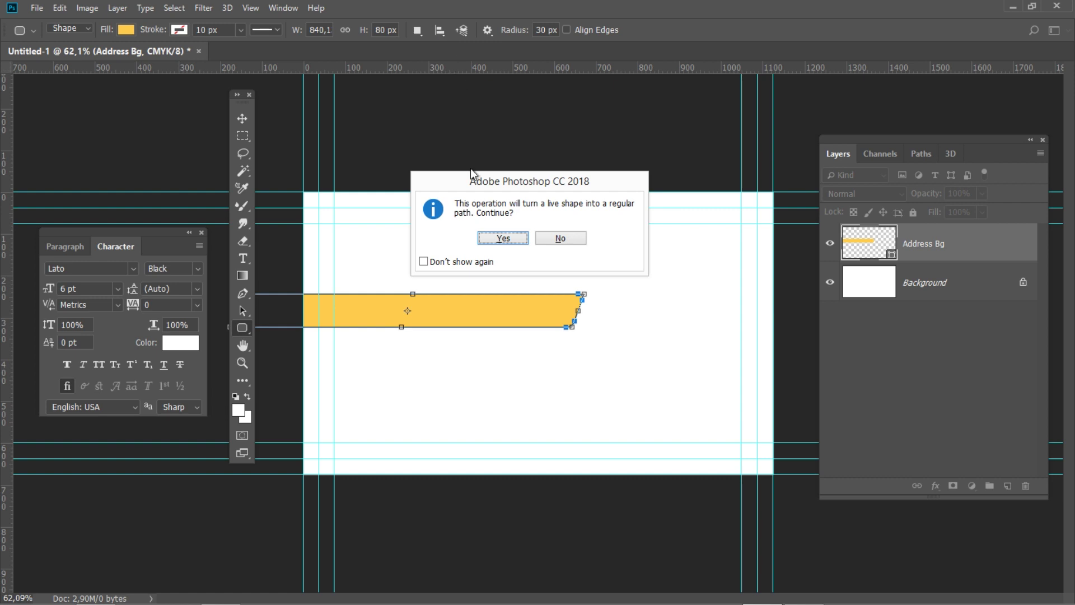
pyautogui.click(503, 237)
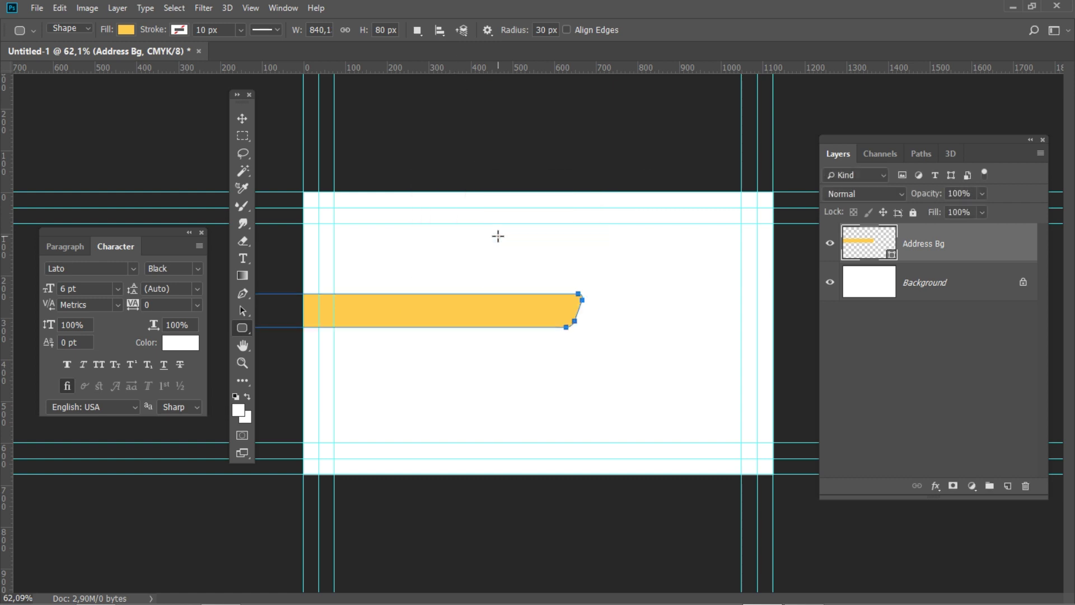
pyautogui.hotkey('ctrl', 't')
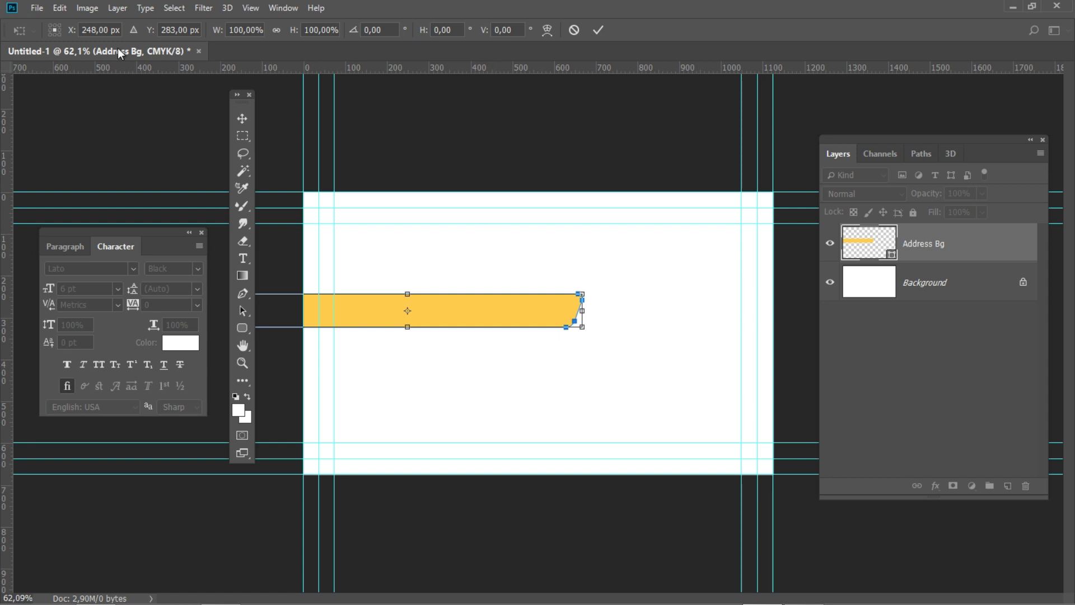
pyautogui.click(63, 26)
# Move the yellow bar to X 337, Y 540
pyautogui.write('337')
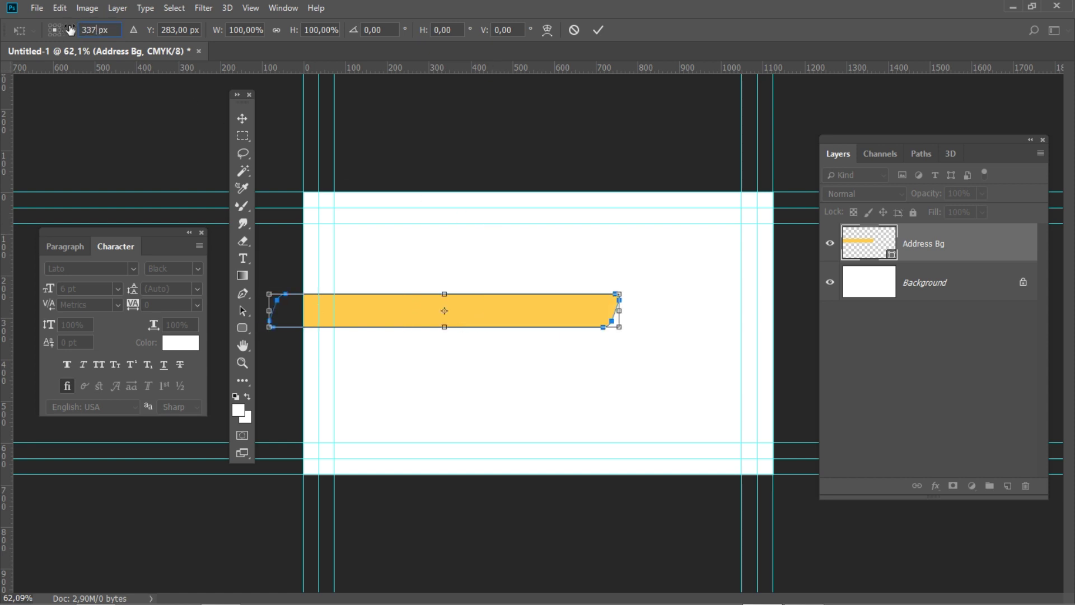
pyautogui.click(159, 26)
pyautogui.write('540')
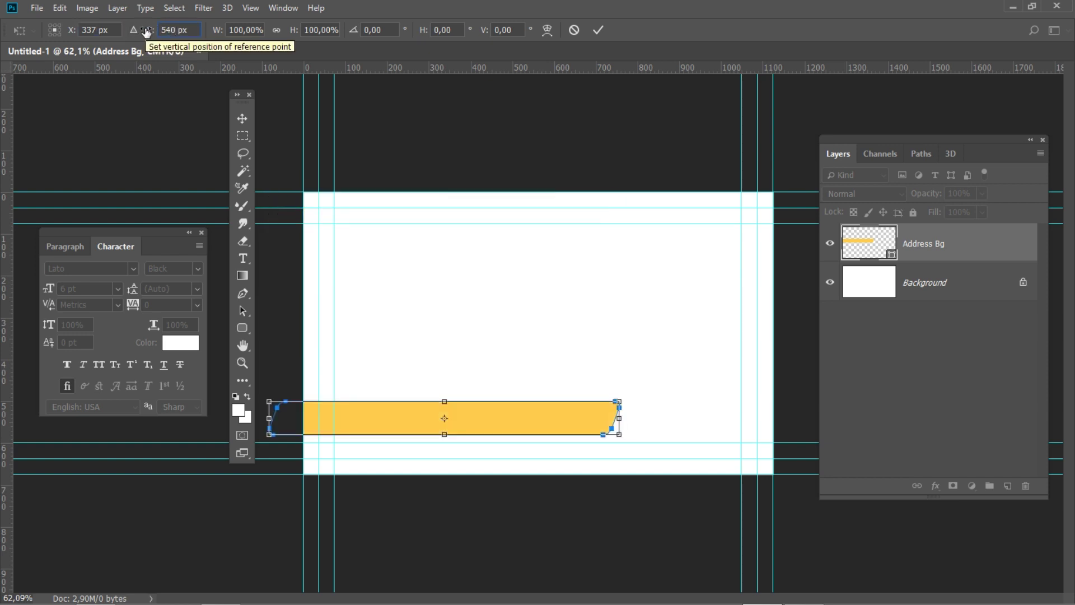
pyautogui.press('Return')
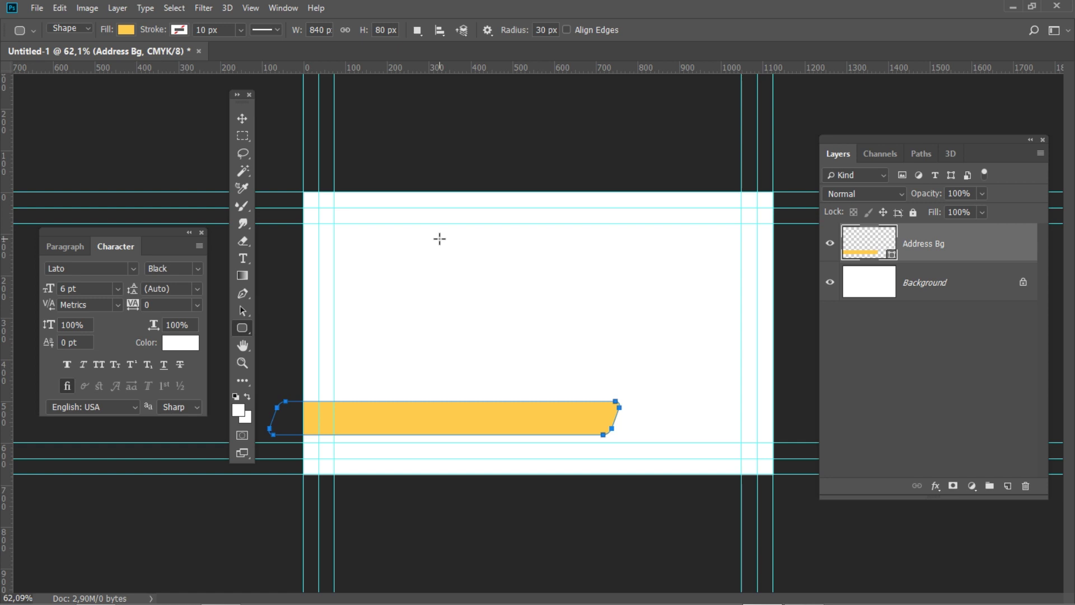
# Cut away the bar's overhang past the left edge with a subtracted rectangle, then merge shape components
pyautogui.rightClick(242, 329)
pyautogui.click(284, 334)
pyautogui.scroll(-2, 277, 331)
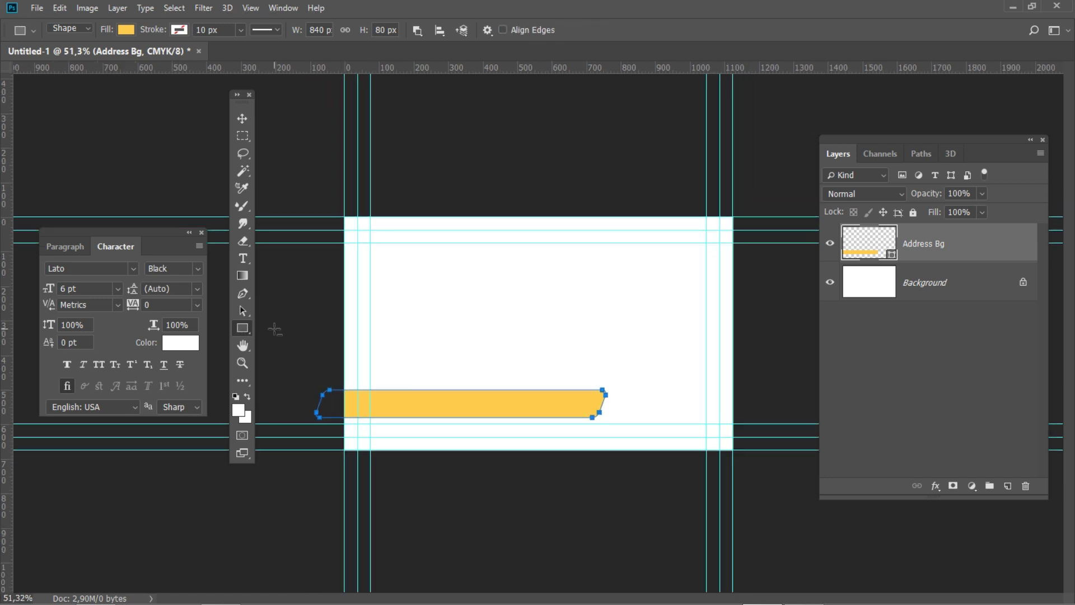
pyautogui.click(418, 30)
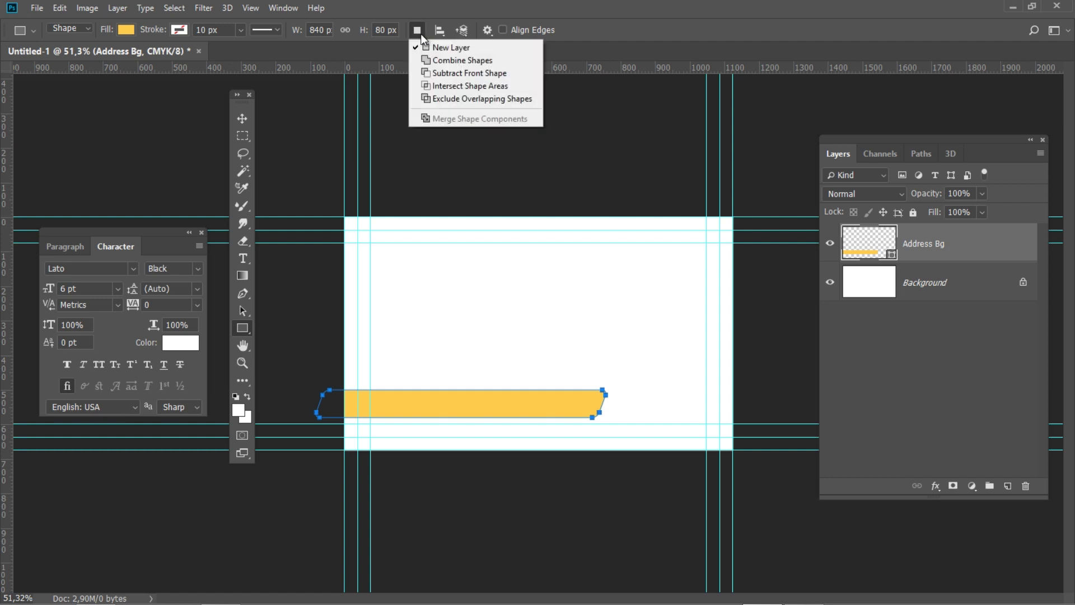
pyautogui.click(433, 77)
pyautogui.moveTo(281, 308); pyautogui.dragTo(345, 459)
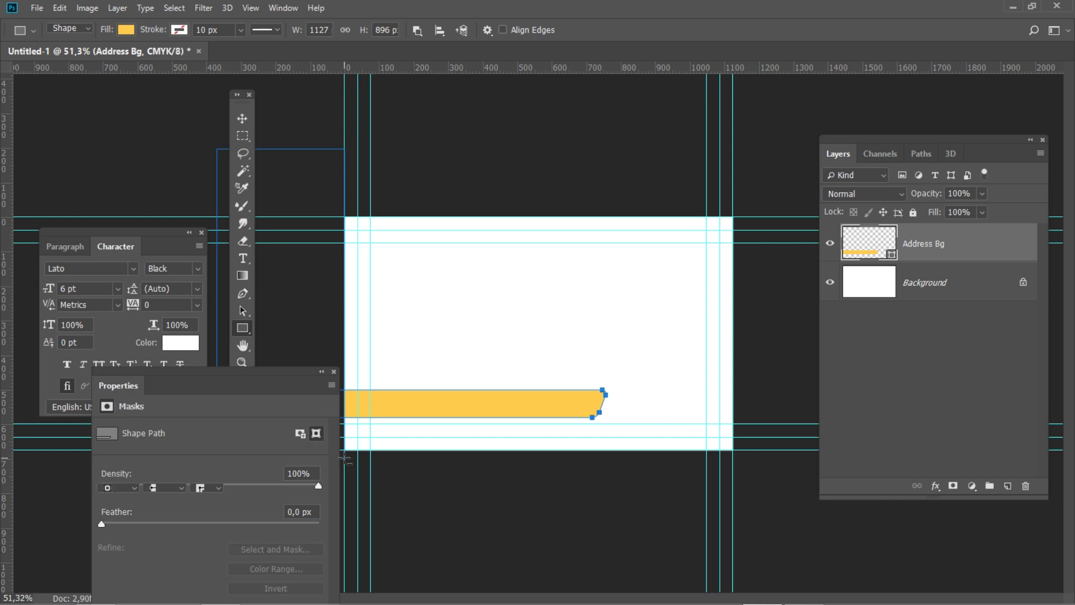
pyautogui.click(334, 372)
pyautogui.click(416, 30)
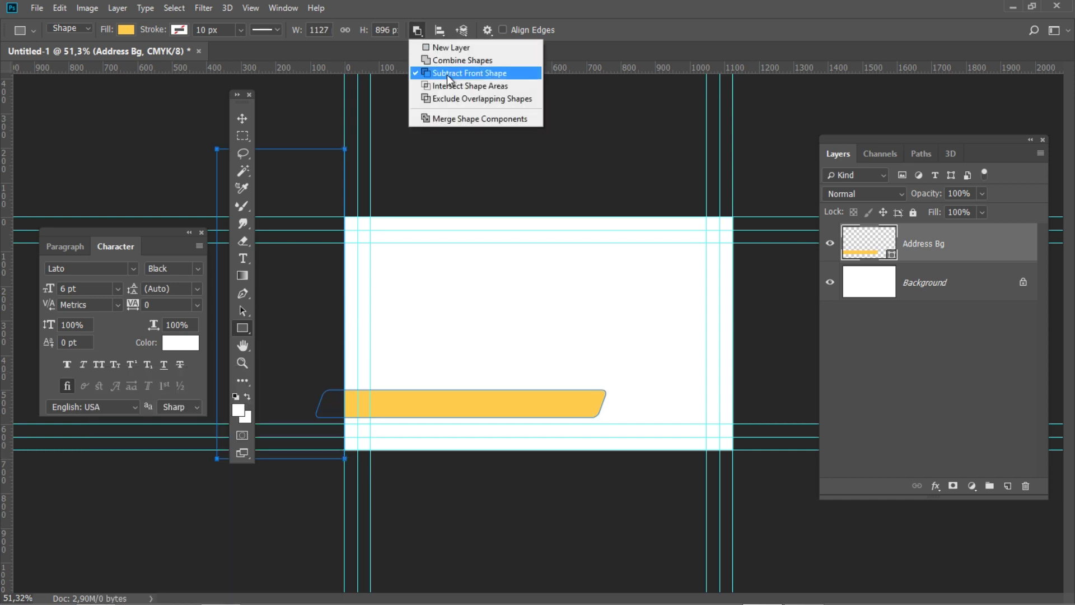
pyautogui.click(455, 119)
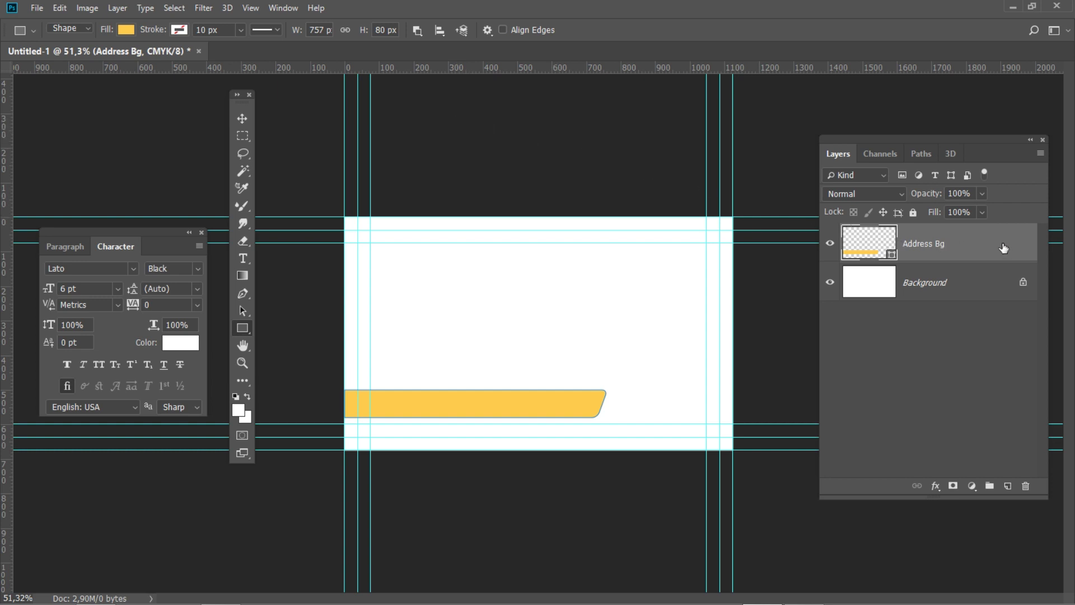
pyautogui.hotkey('ctrl', 'j')
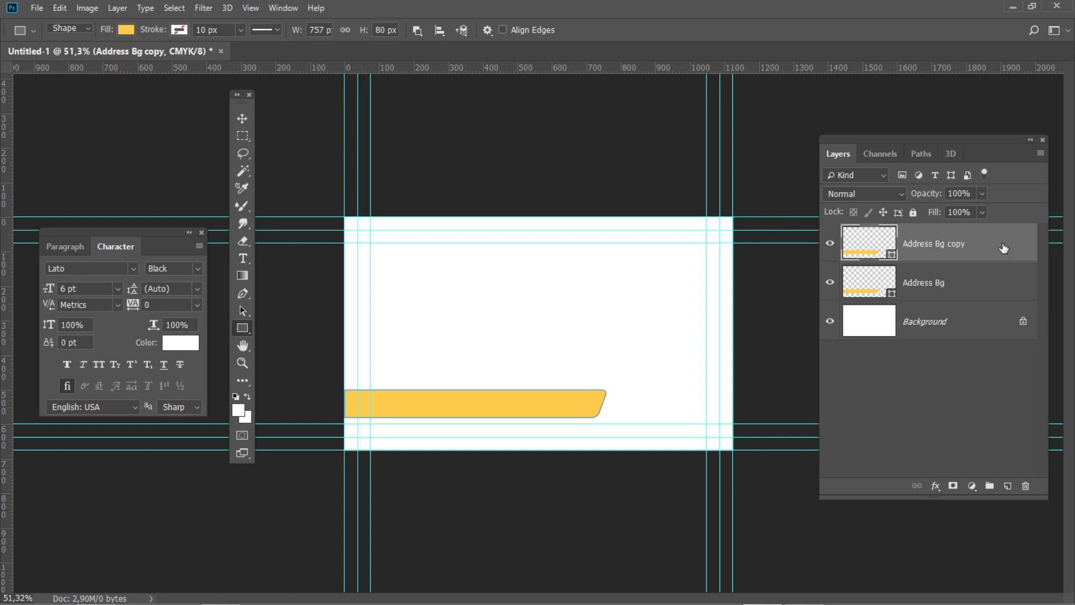
# Rename the copied bar layer to 'Tagline Bg'
pyautogui.doubleClick(951, 242)
pyautogui.write('Tagline Bg')
pyautogui.press('Return')
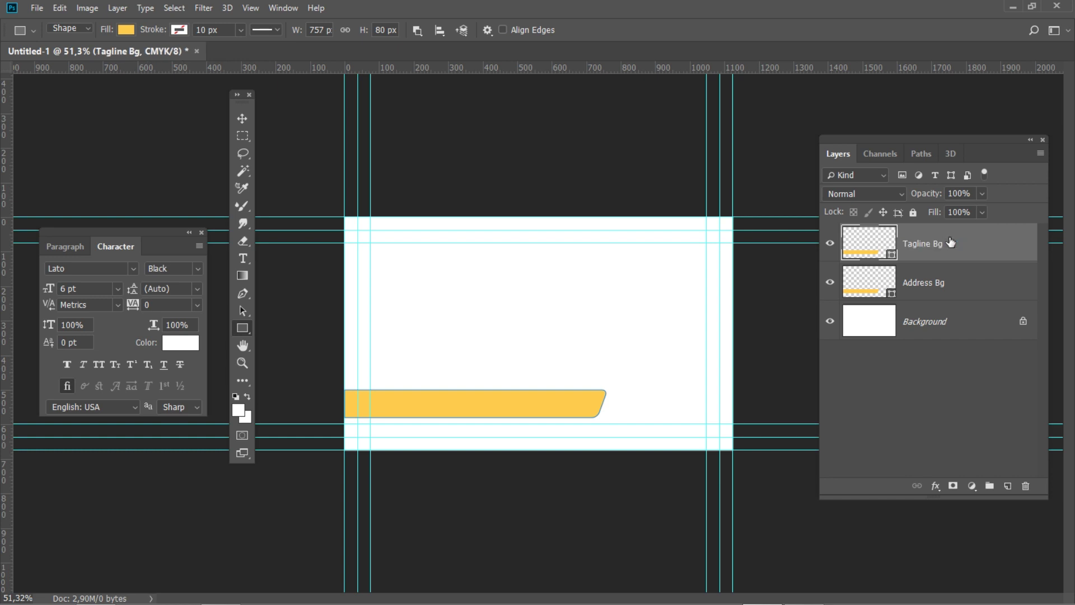
# Fill Tagline Bg with dark charcoal 333132 (CMYK 0/0/0/95)
pyautogui.doubleClick(892, 254)
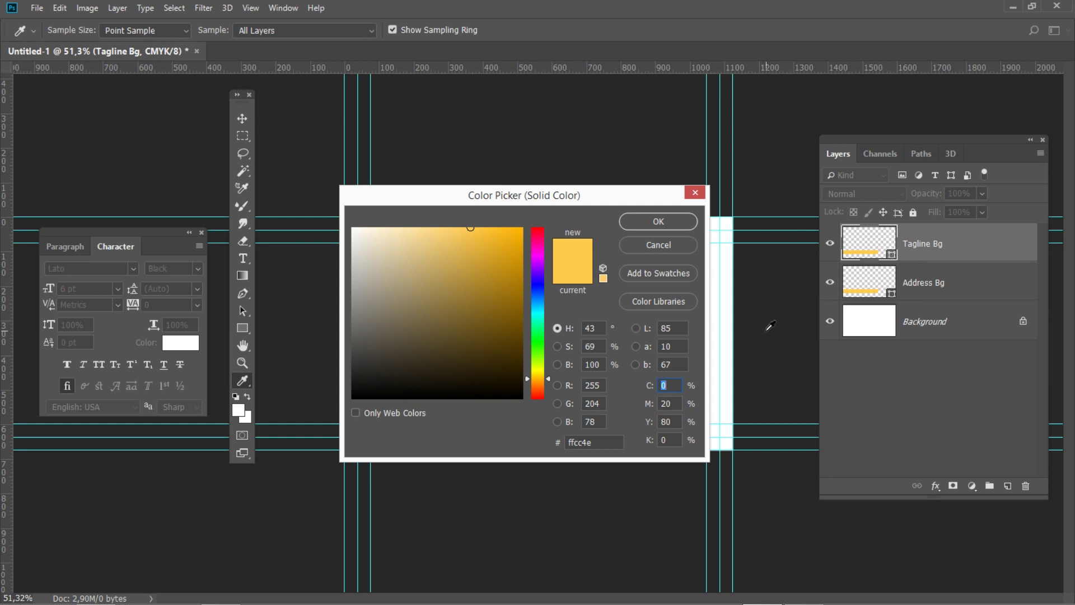
pyautogui.click(670, 403)
pyautogui.write('0')
pyautogui.press('Tab')
pyautogui.write('0')
pyautogui.press('Tab')
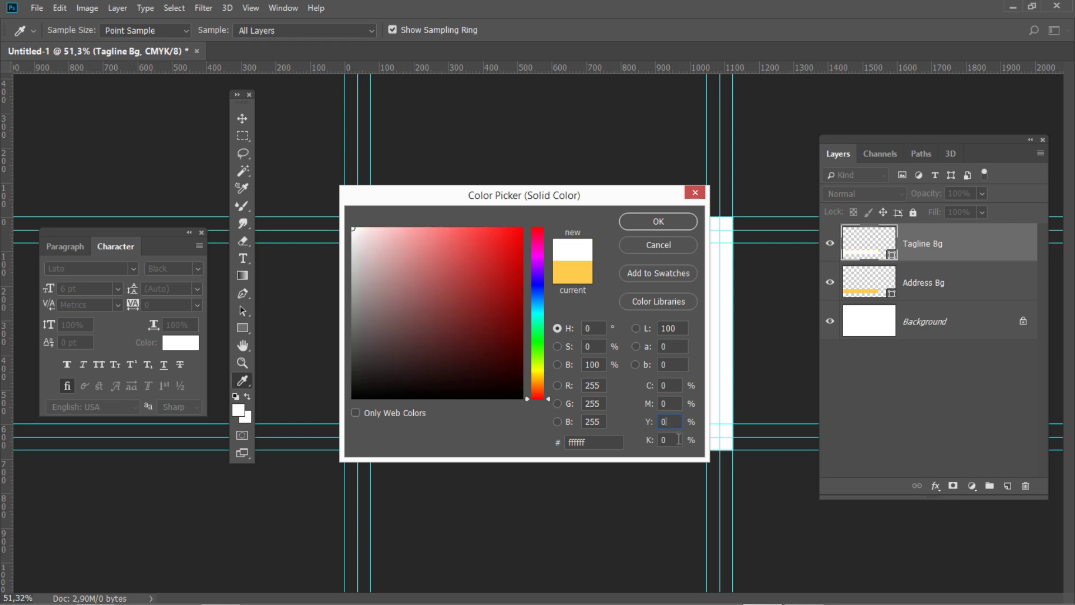
pyautogui.write('95')
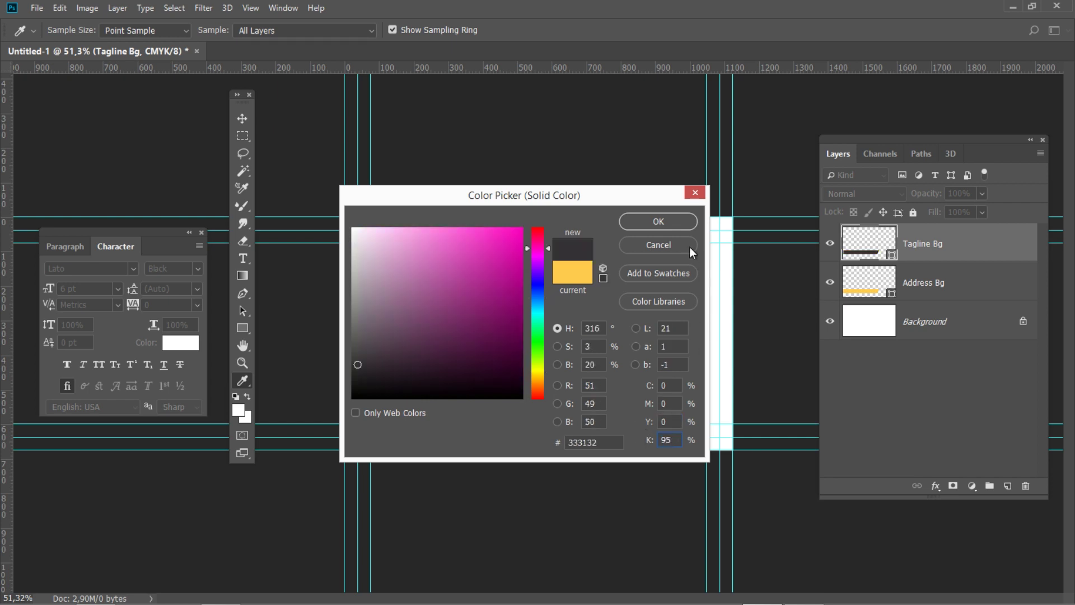
pyautogui.click(658, 221)
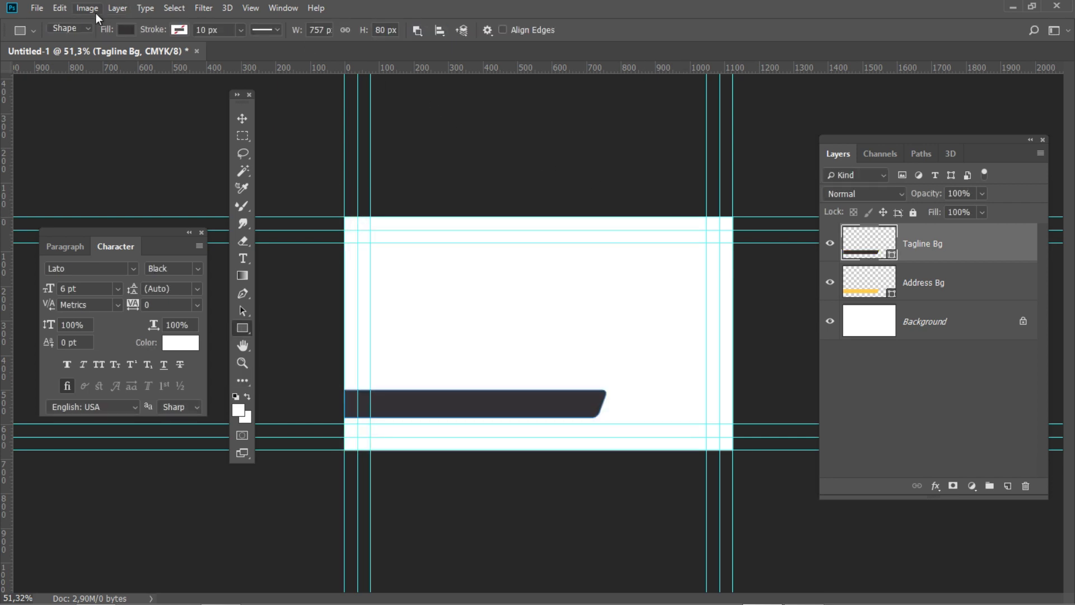
# Rotate the tagline bar 180° with Edit > Transform Path
pyautogui.click(65, 7)
pyautogui.moveTo(190, 303)
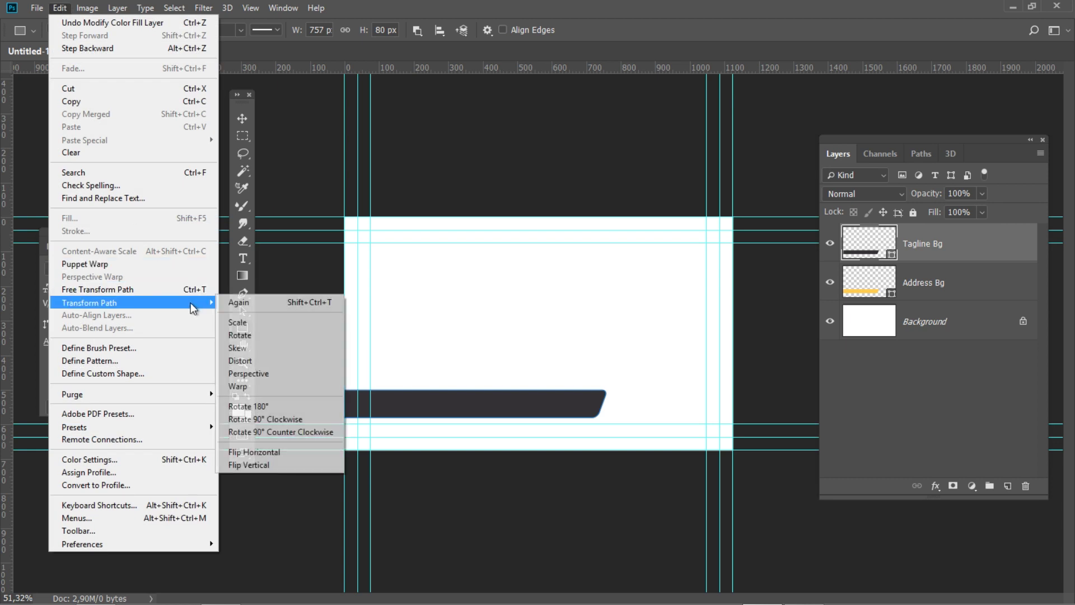
pyautogui.click(306, 409)
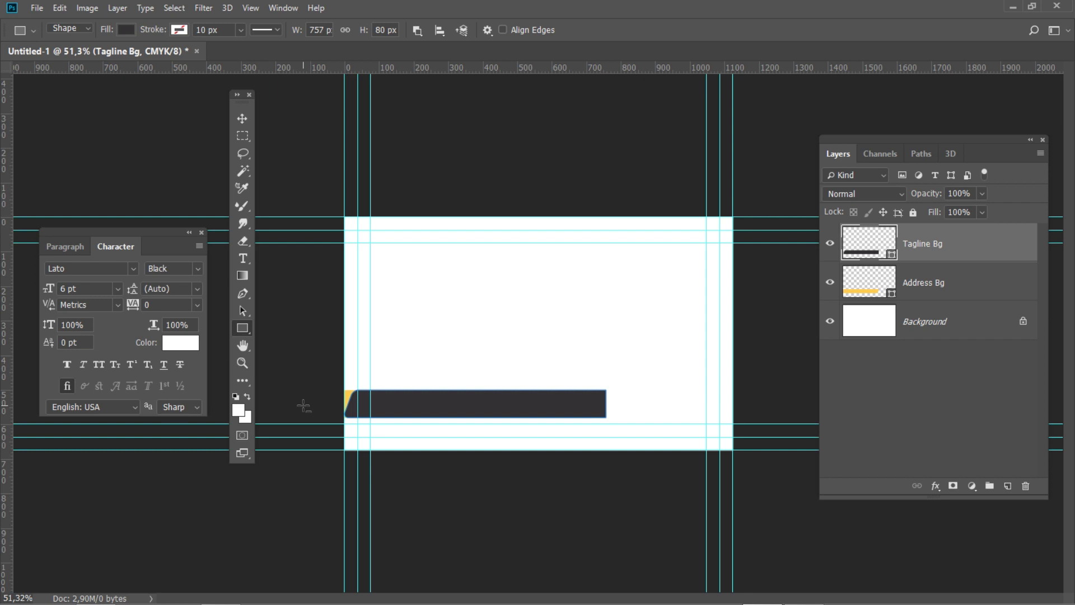
# Move the tagline bar to X 1126,5 px, Y 540 px
pyautogui.hotkey('ctrl', 't')
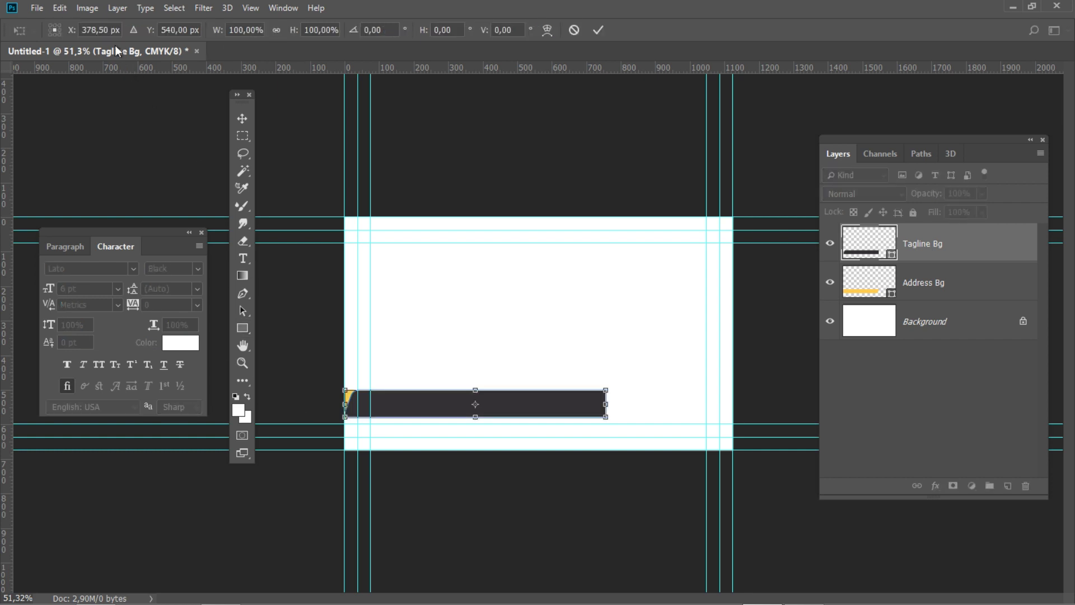
pyautogui.click(112, 30)
pyautogui.write('1126,5')
pyautogui.press('Tab')
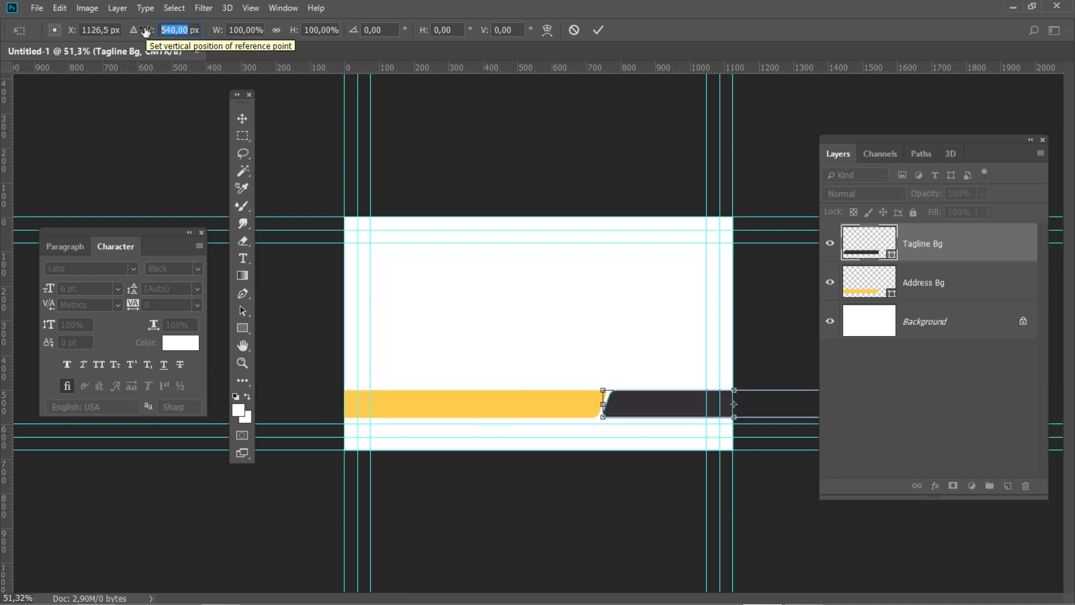
pyautogui.write('540')
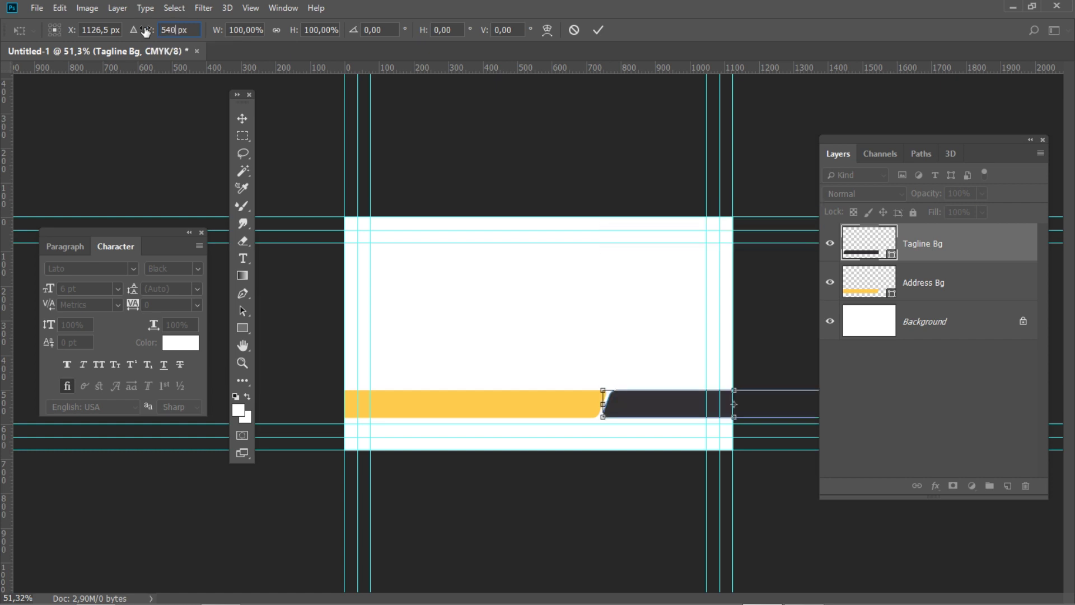
pyautogui.press('Return')
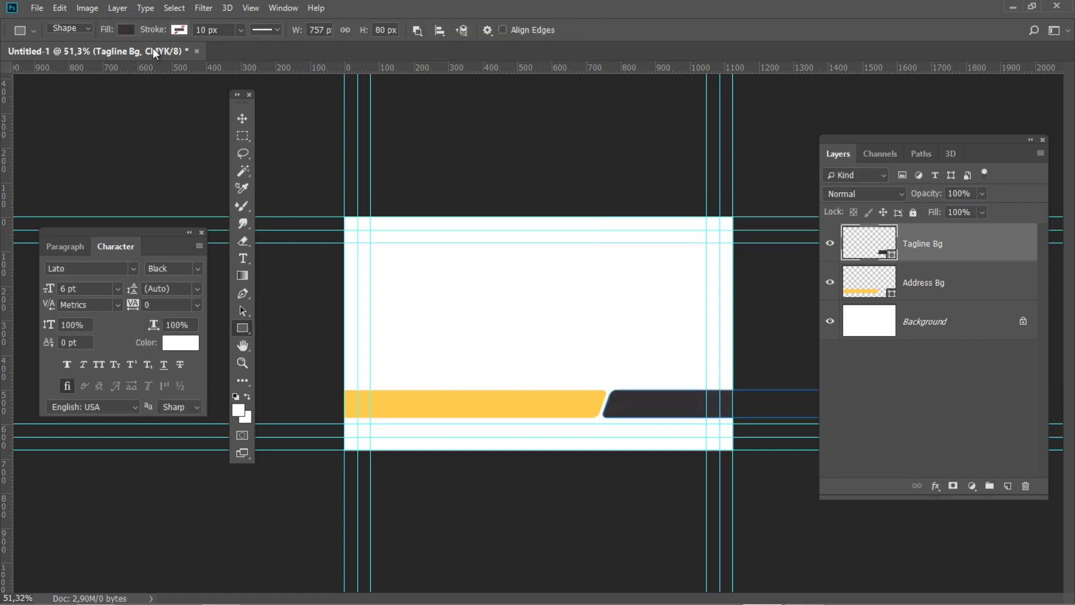
pyautogui.scroll(-1, 626, 217)
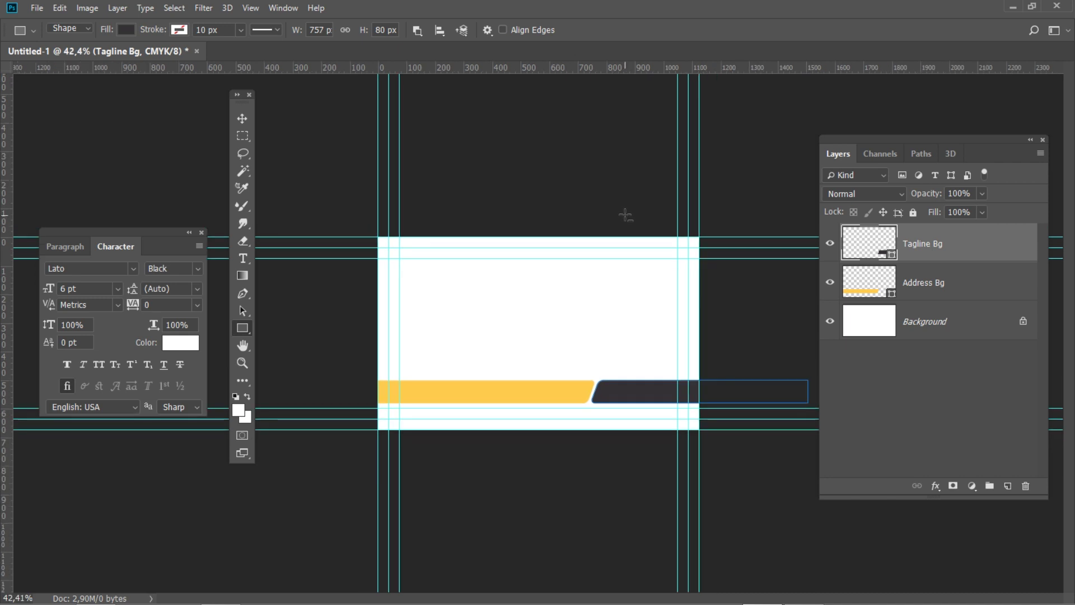
# Cut the bar's overhang with a subtracted rectangle, merge the shape components, and add a new group
pyautogui.rightClick(242, 328)
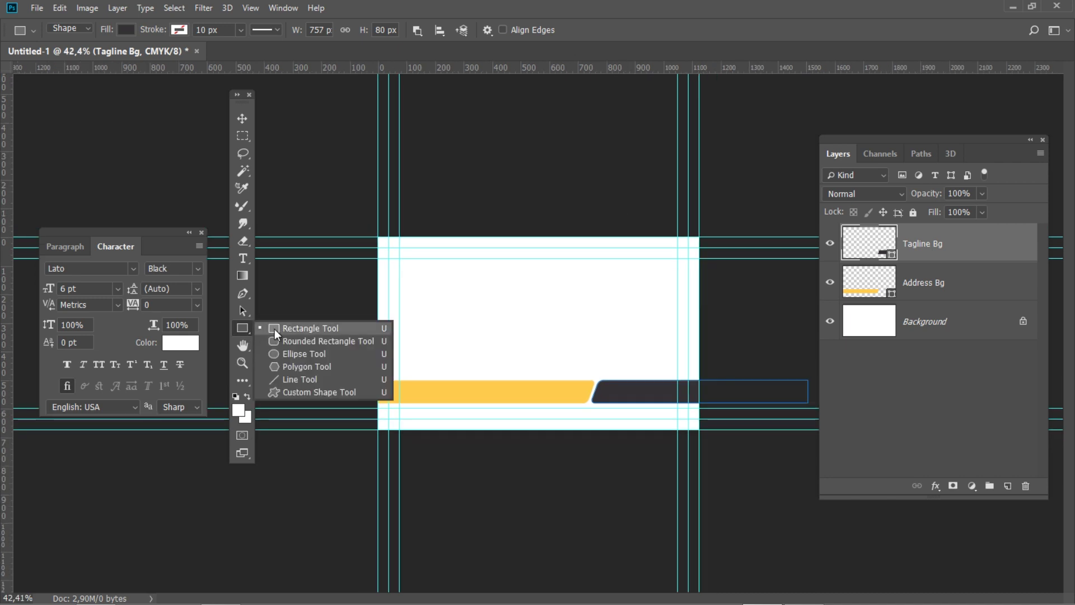
pyautogui.click(274, 328)
pyautogui.click(418, 29)
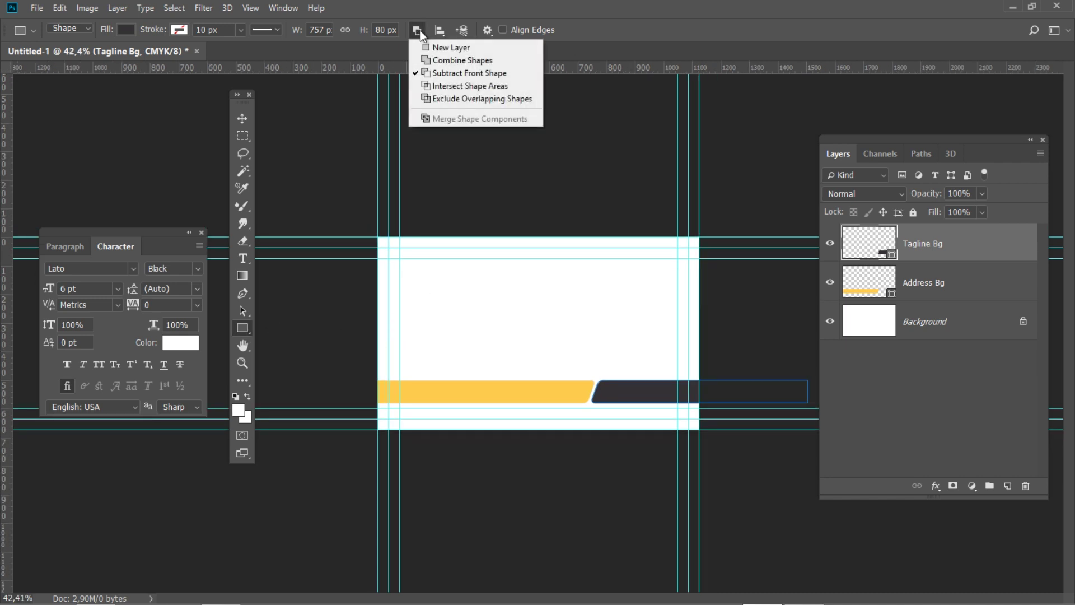
pyautogui.click(469, 76)
pyautogui.moveTo(815, 462); pyautogui.dragTo(697, 314)
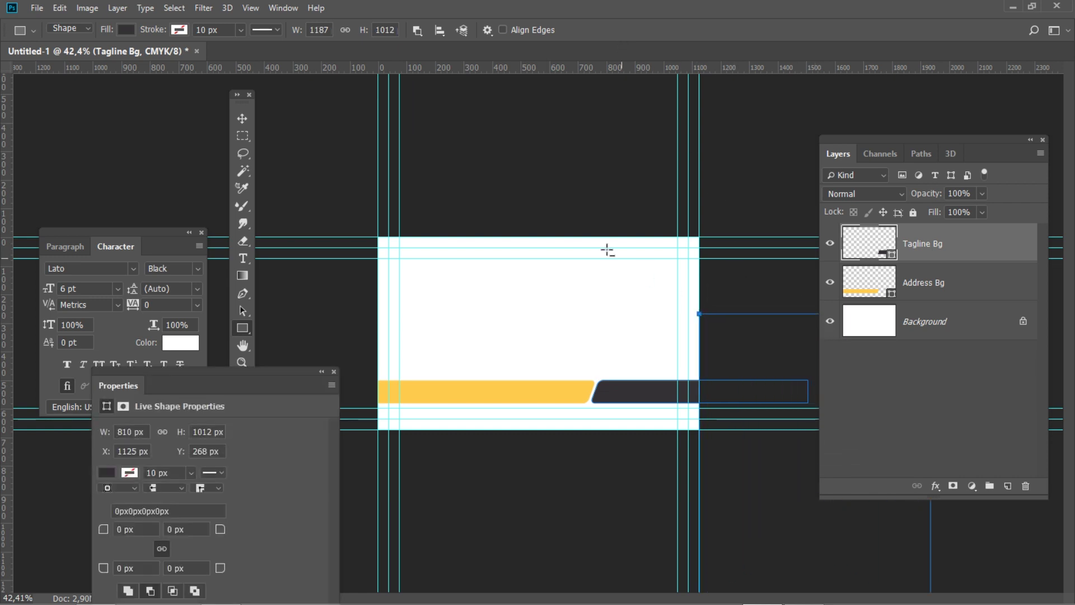
pyautogui.click(419, 30)
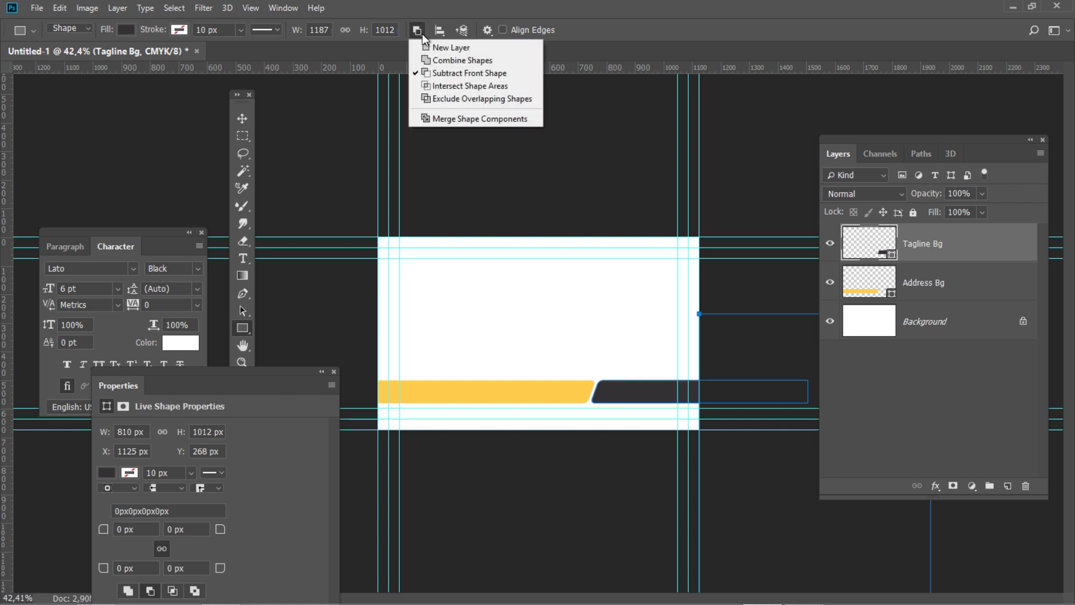
pyautogui.click(482, 119)
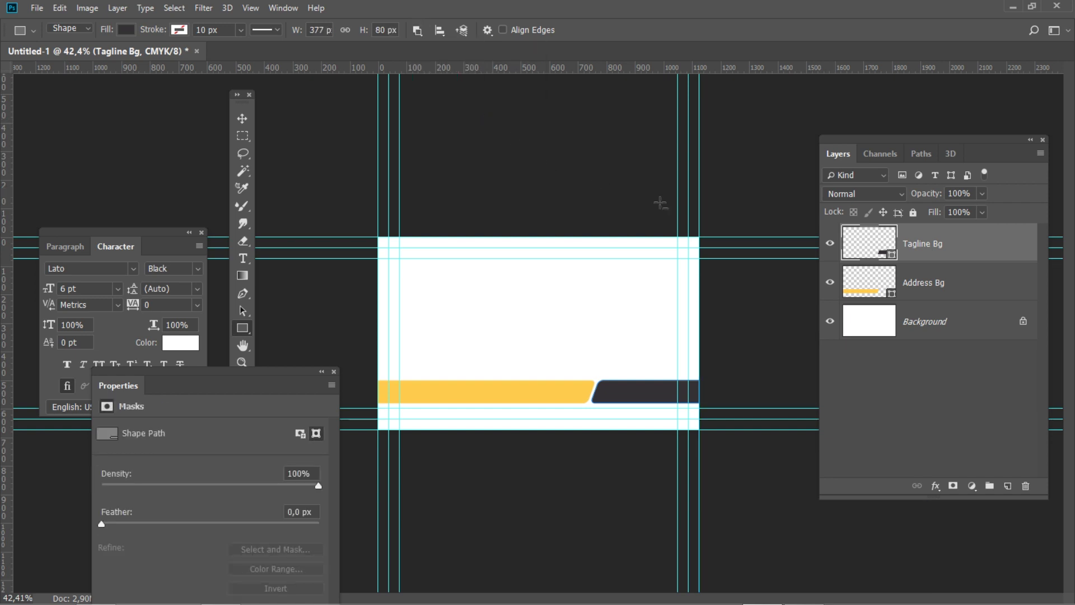
pyautogui.click(990, 486)
# Rename the new group to 'Separator'
pyautogui.doubleClick(884, 232)
pyautogui.write('Separator')
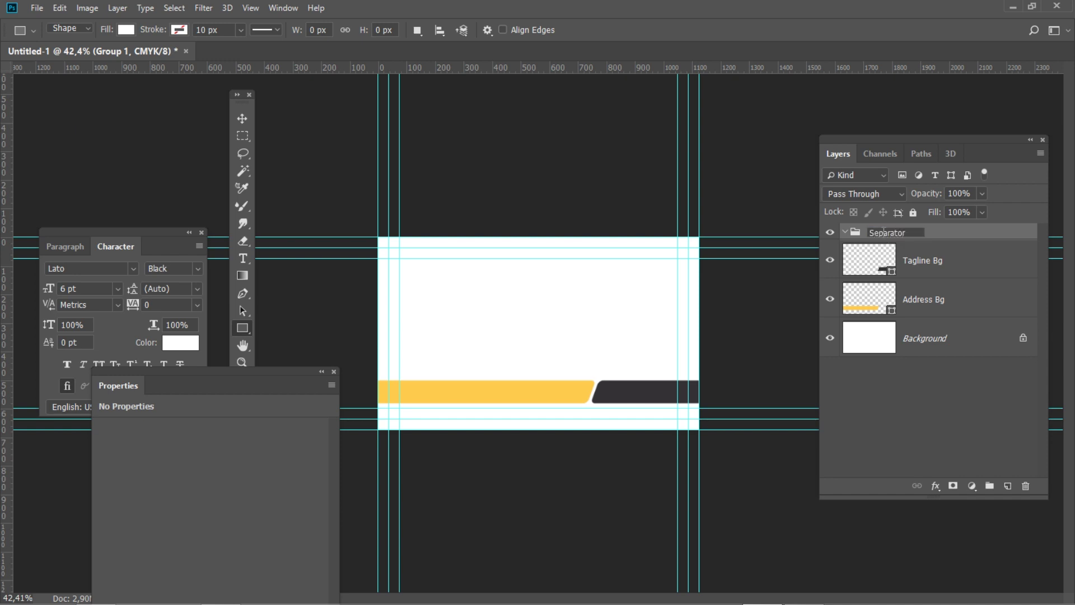
pyautogui.press('Return')
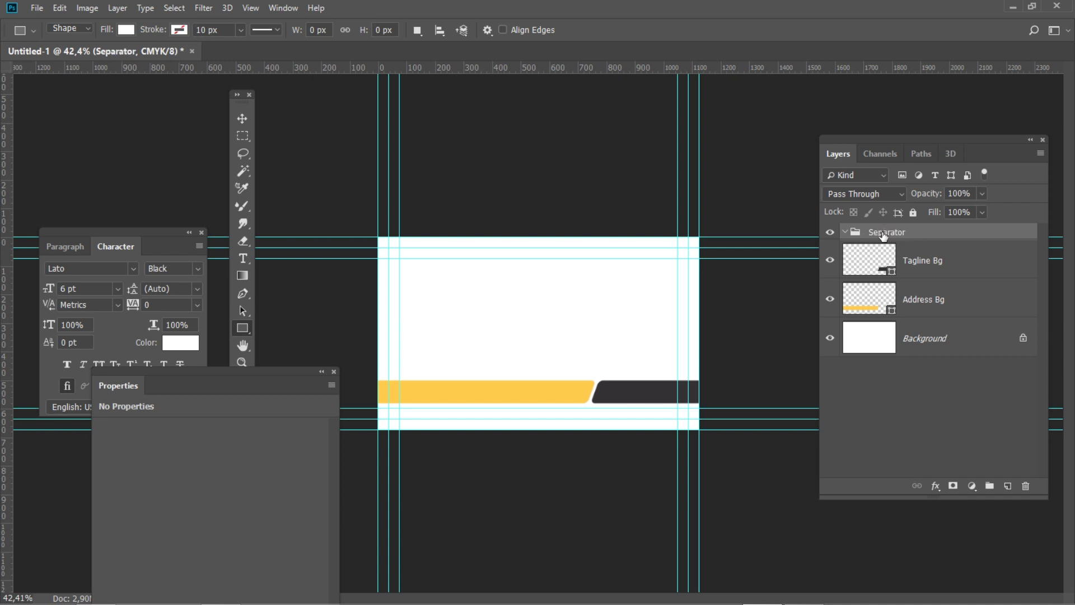
# Create a 530 × 8 px rectangle with the Rectangle Tool
pyautogui.click(243, 335)
pyautogui.rightClick(243, 334)
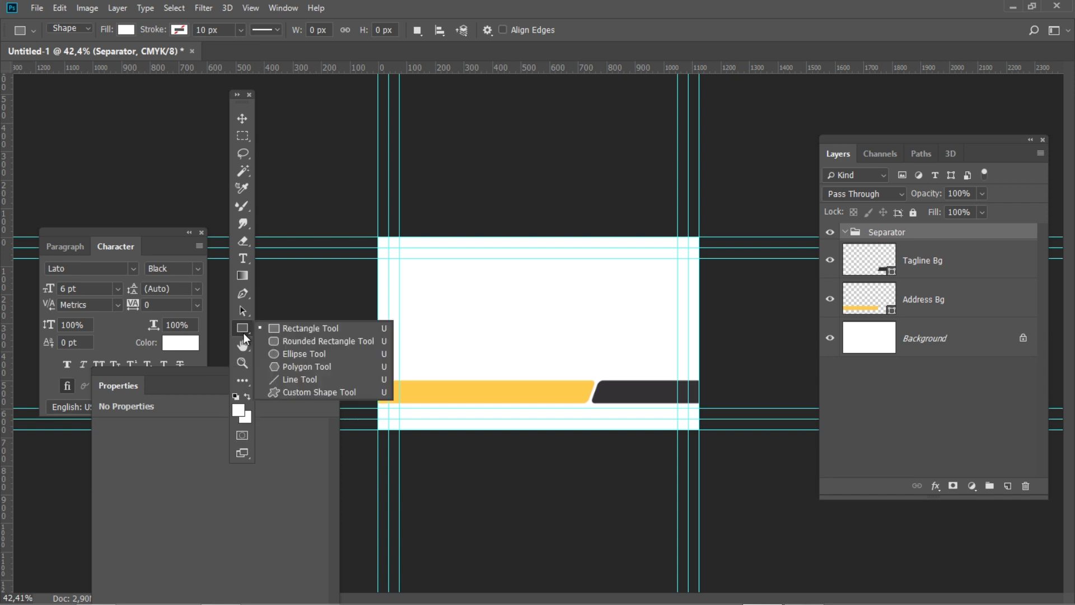
pyautogui.click(326, 328)
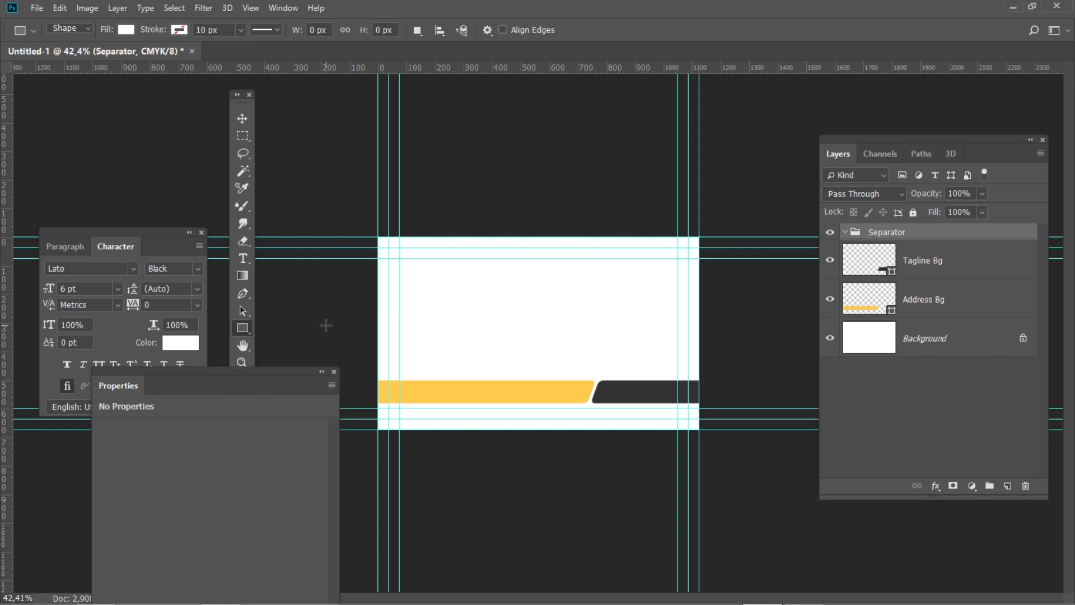
pyautogui.click(490, 306)
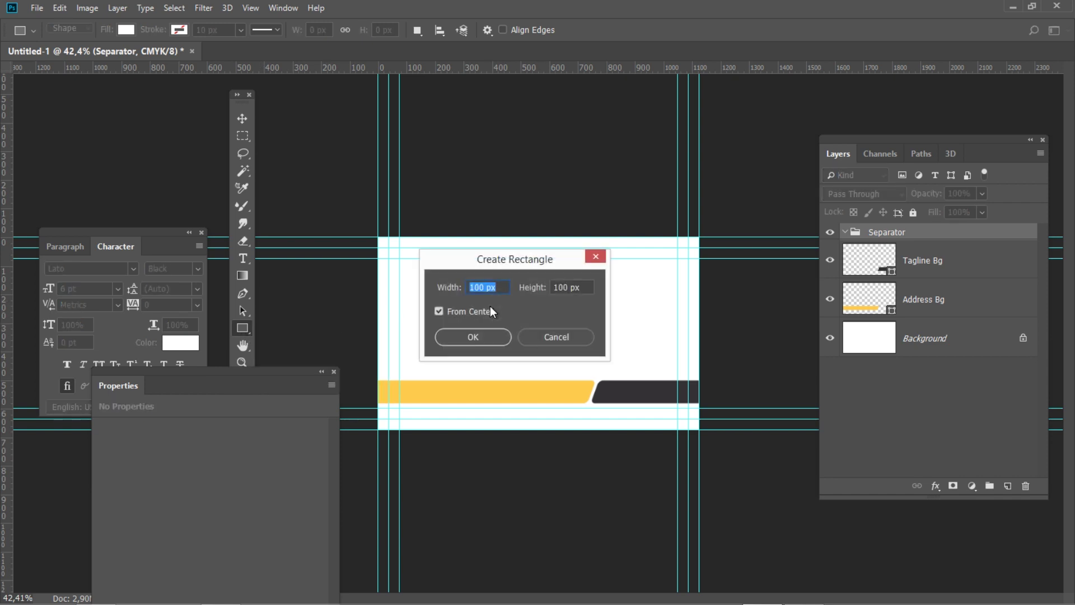
pyautogui.write('530')
pyautogui.press('Tab')
pyautogui.write('8')
pyautogui.click(478, 330)
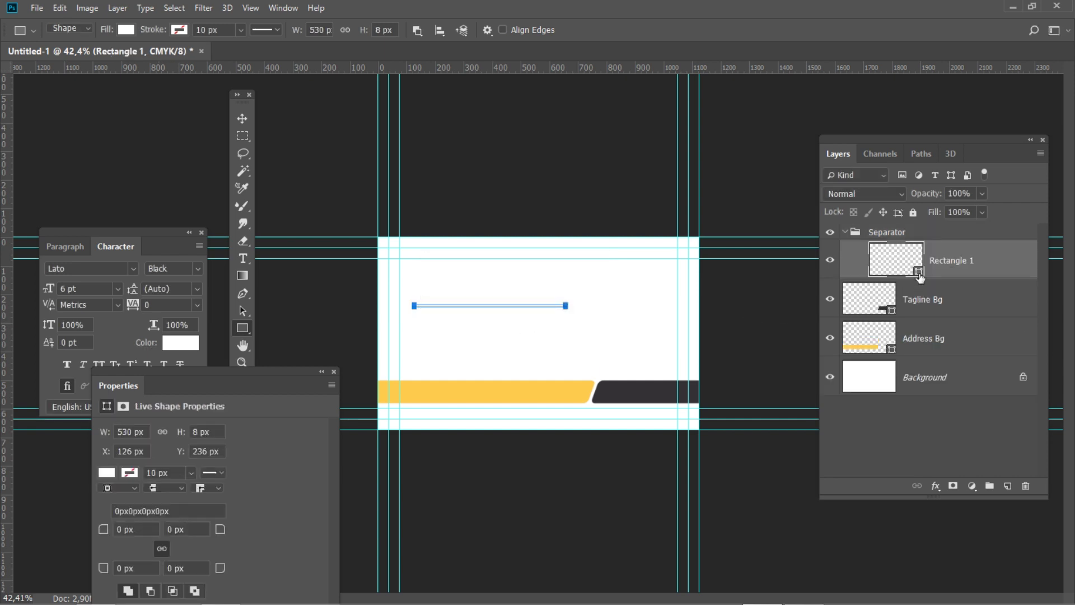
# Fill the rectangle light grey (K 18)
pyautogui.doubleClick(920, 274)
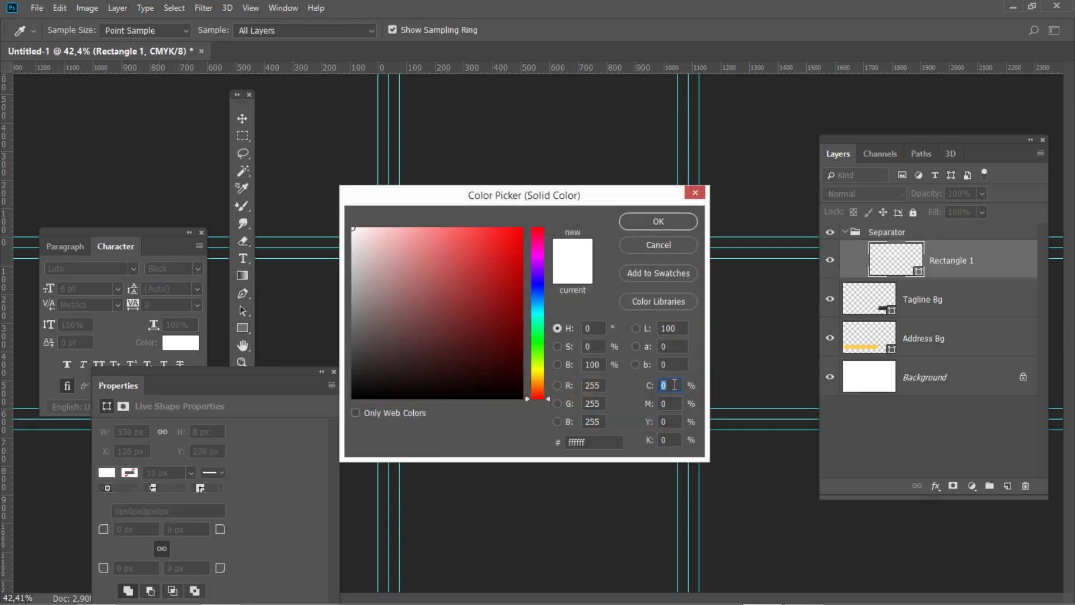
pyautogui.click(676, 403)
pyautogui.click(672, 440)
pyautogui.write('1')
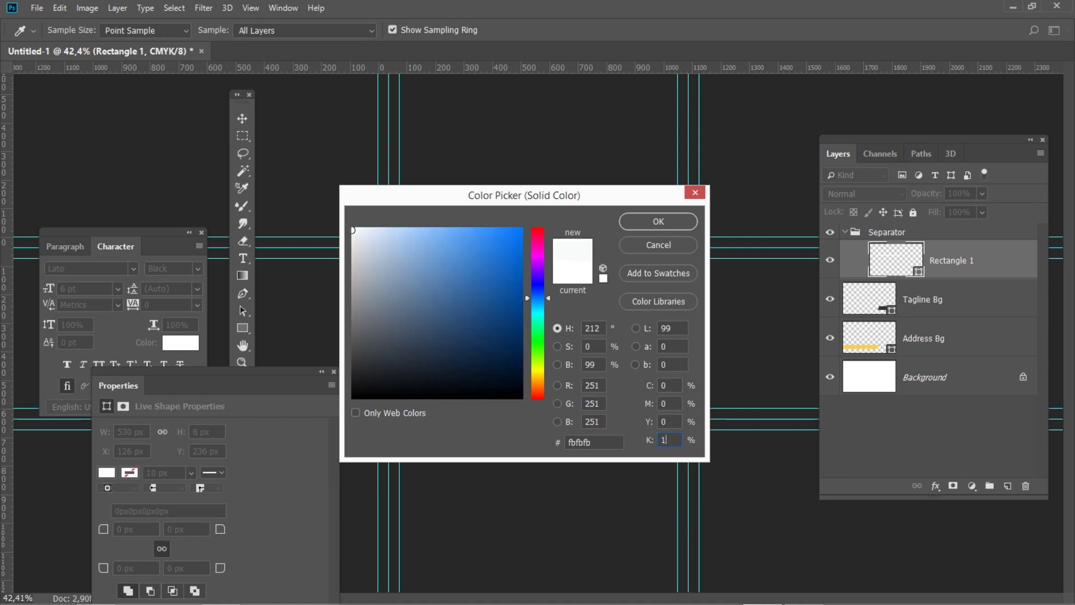
pyautogui.write('8')
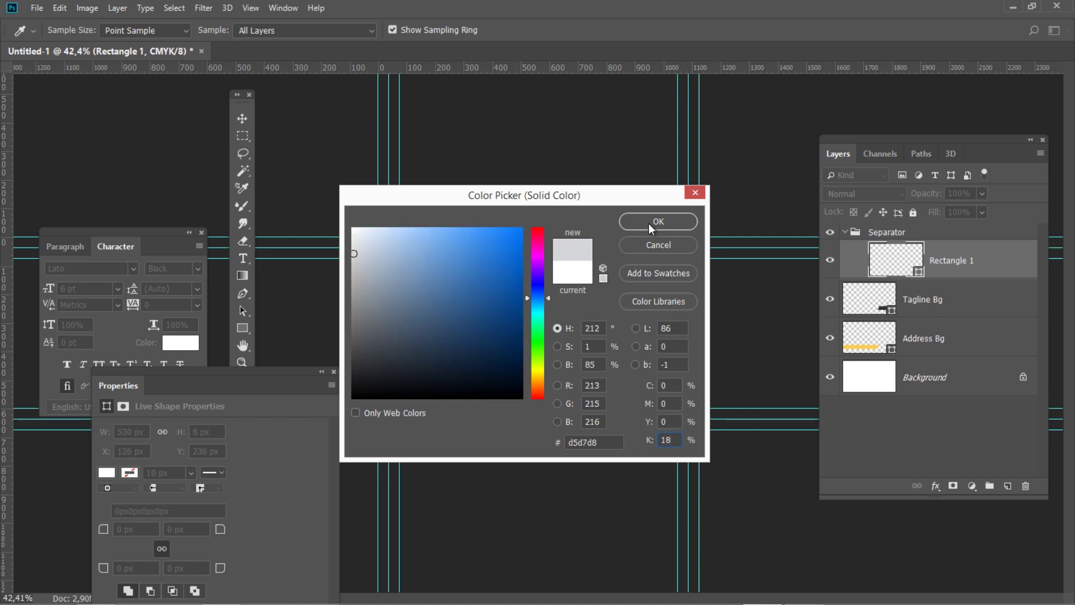
pyautogui.click(649, 224)
# Position the grey line at X 370 px, Y 286 px
pyautogui.hotkey('ctrl', 't')
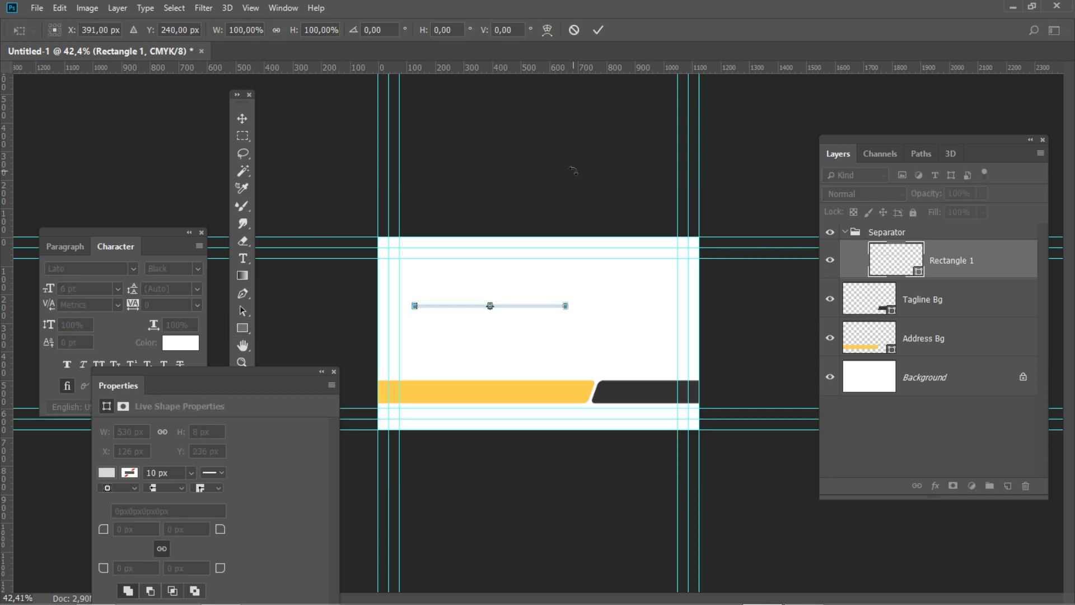
pyautogui.moveTo(109, 30); pyautogui.dragTo(80, 31)
pyautogui.write('370')
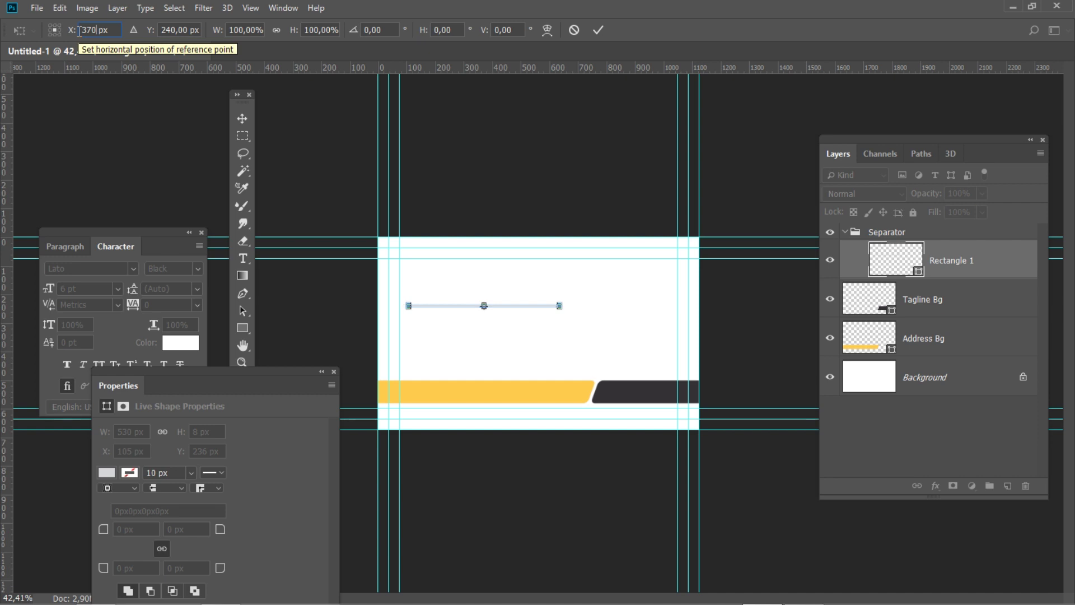
pyautogui.click(175, 30)
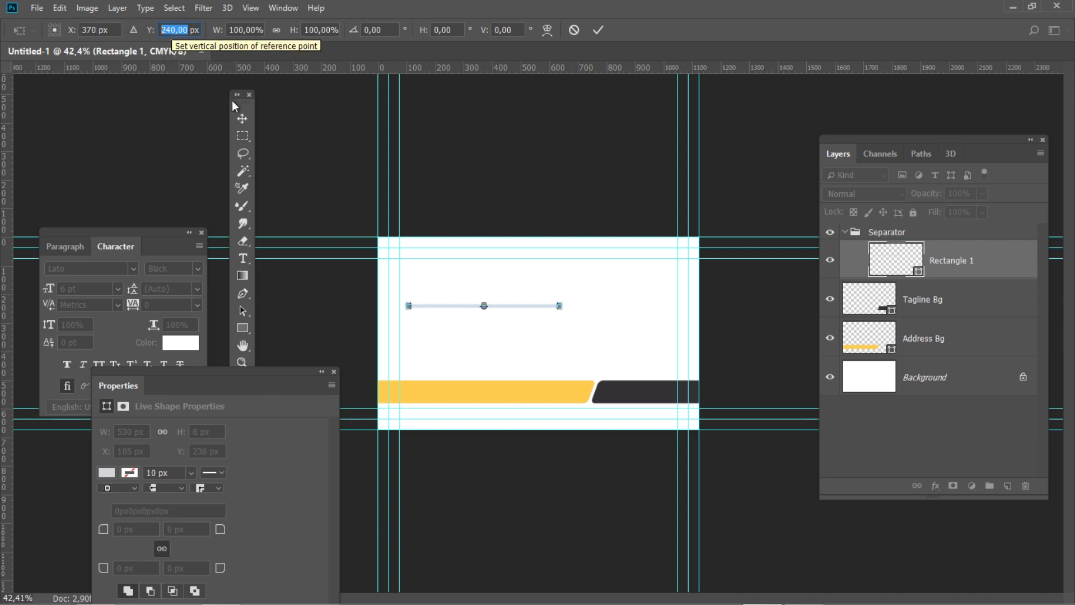
pyautogui.write('286')
pyautogui.press('Return')
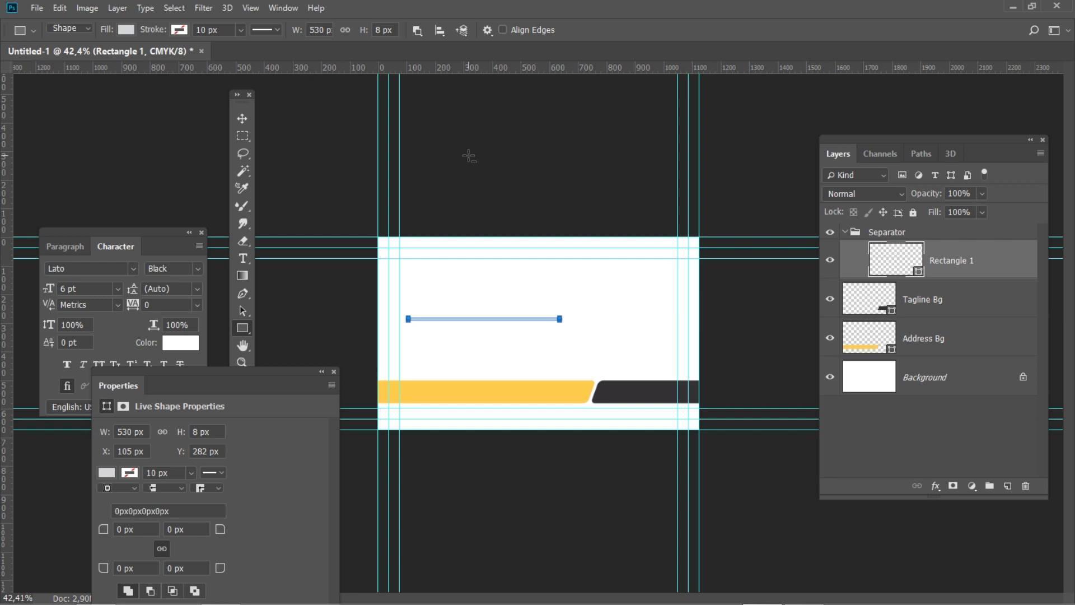
pyautogui.doubleClick(966, 262)
# Name the line 'Left', duplicate it, and name the copy 'Right'
pyautogui.write('Left')
pyautogui.press('Return')
pyautogui.hotkey('ctrl', 'j')
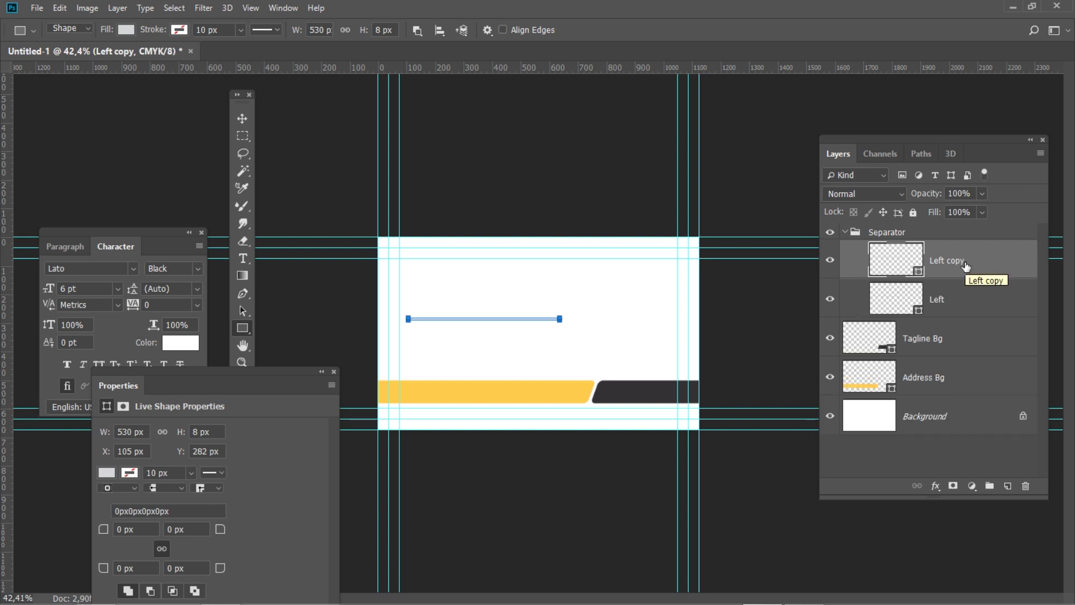
pyautogui.doubleClick(954, 262)
pyautogui.write('Right')
pyautogui.press('Return')
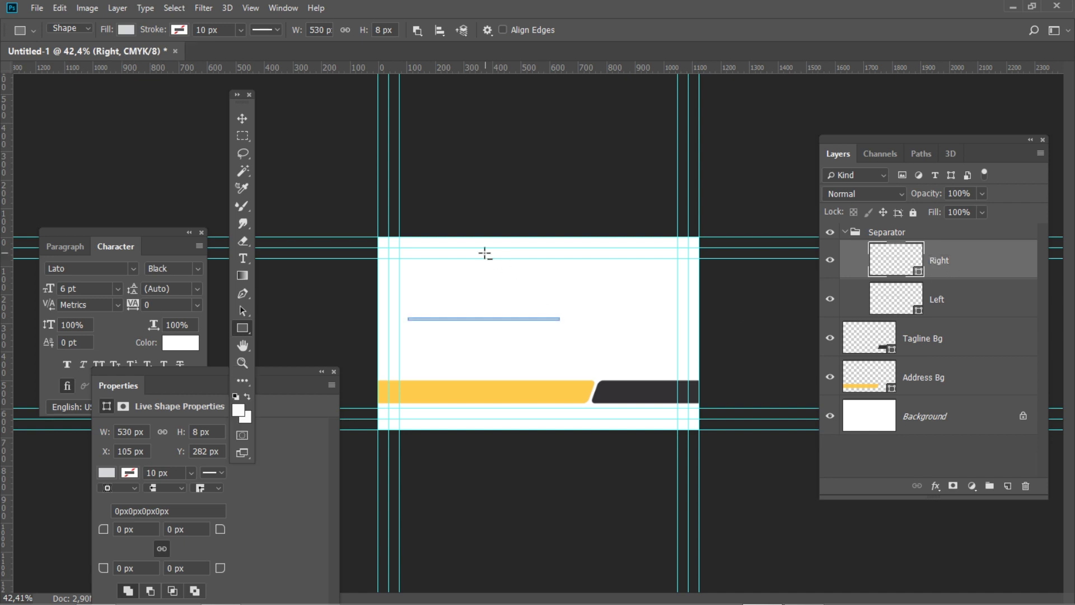
# Shorten the Right line to 80 px wide
pyautogui.doubleClick(325, 28)
pyautogui.write('80')
pyautogui.press('Return')
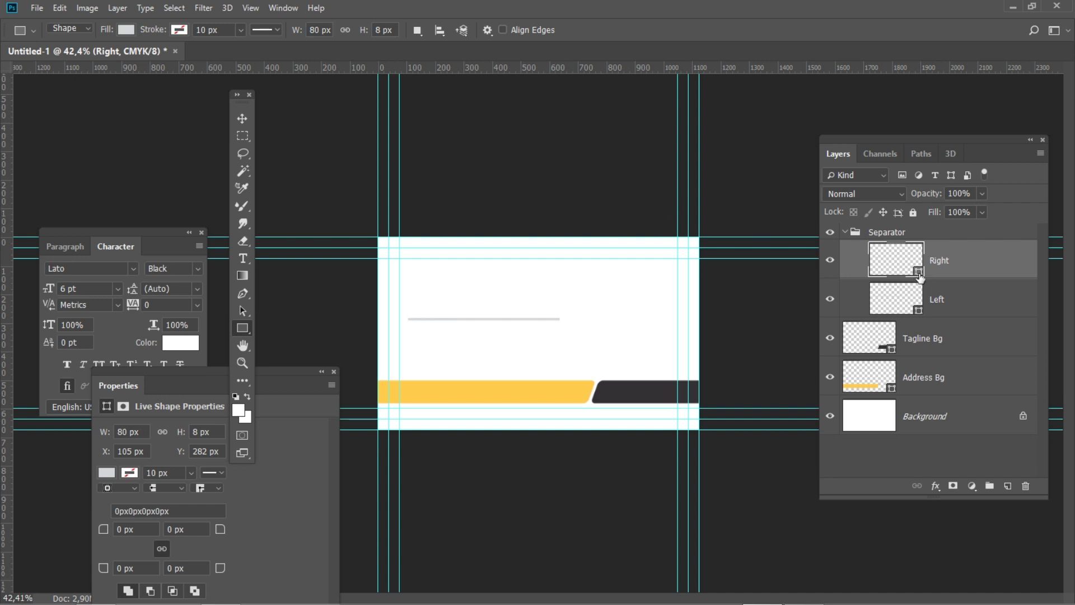
# Fill the Right line golden yellow (C0 M20 Y80 K0)
pyautogui.doubleClick(920, 274)
pyautogui.doubleClick(667, 404)
pyautogui.write('20')
pyautogui.doubleClick(670, 421)
pyautogui.write('80')
pyautogui.click(672, 440)
pyautogui.doubleClick(672, 440)
pyautogui.write('0')
pyautogui.click(654, 224)
# Move the Right line to X 675 px
pyautogui.hotkey('ctrl', 't')
pyautogui.click(90, 30)
pyautogui.write('675')
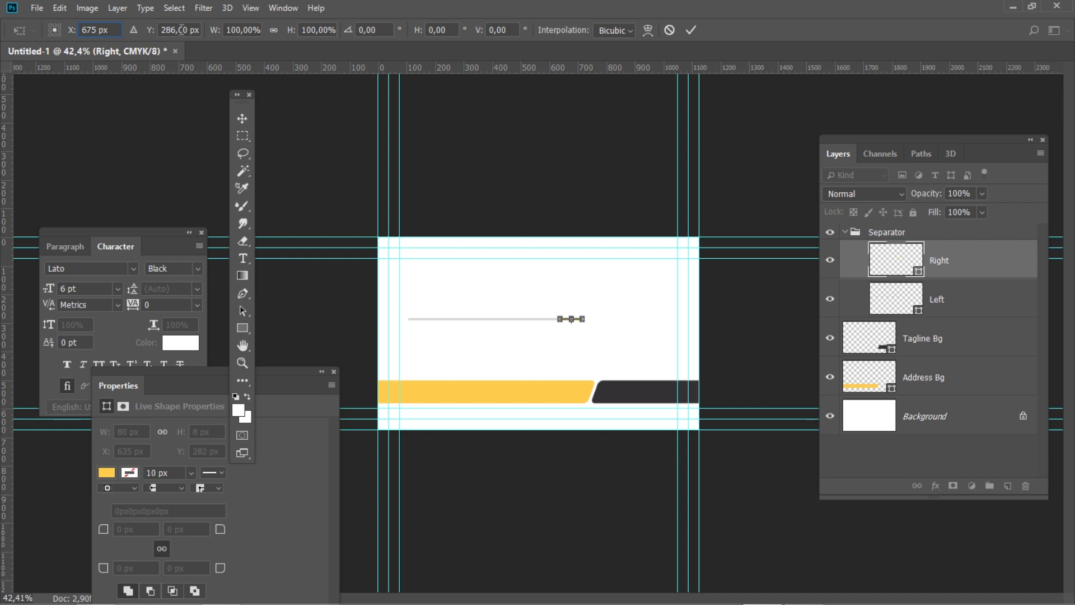
pyautogui.click(181, 30)
pyautogui.press('Return')
pyautogui.press('Return')
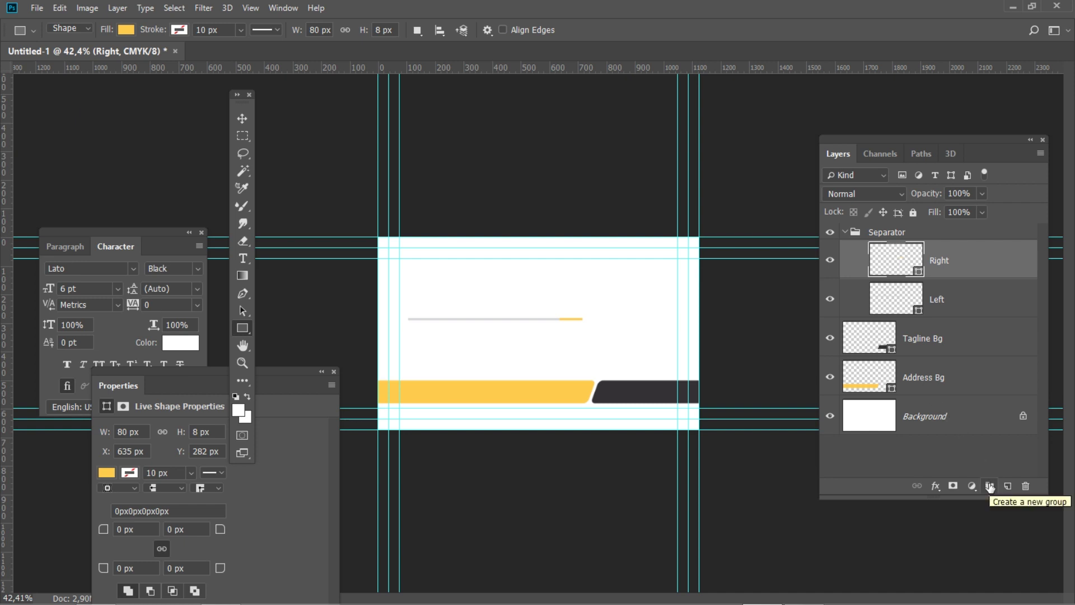
# Add a new group inside Separator named 'Icons Bg'
pyautogui.click(990, 486)
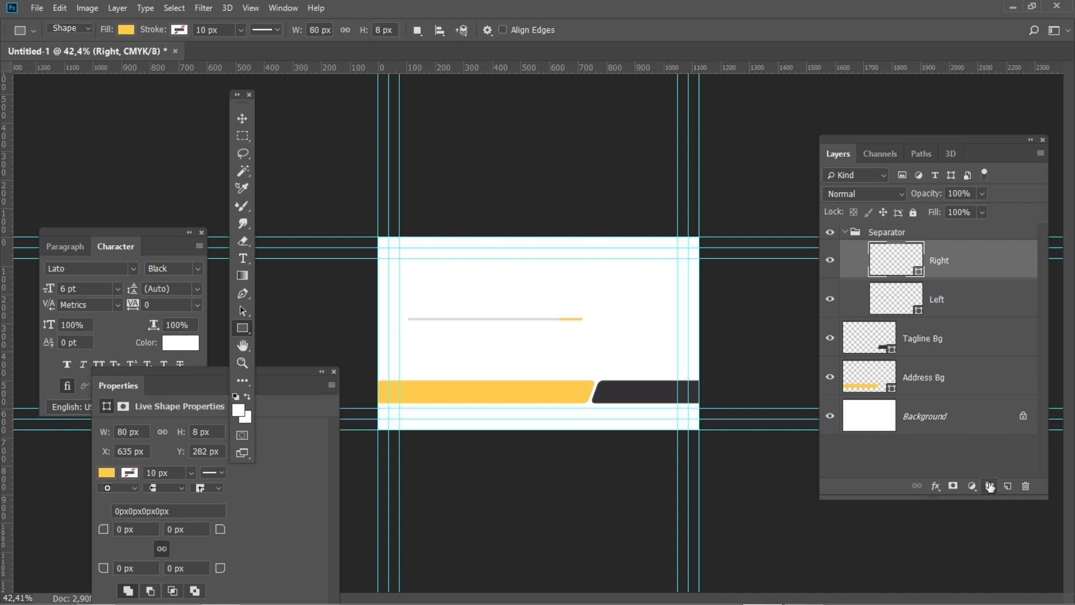
pyautogui.doubleClick(911, 250)
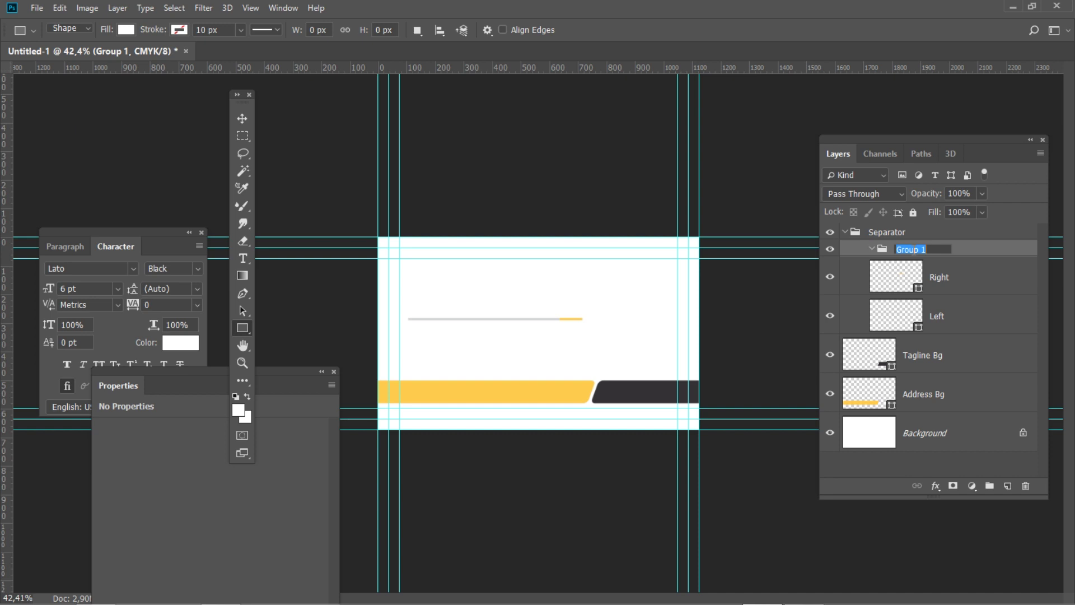
pyautogui.write('Icons Bg')
# Confirm the Icons Bg group name and create a 35 × 35 px circle
pyautogui.press('Return')
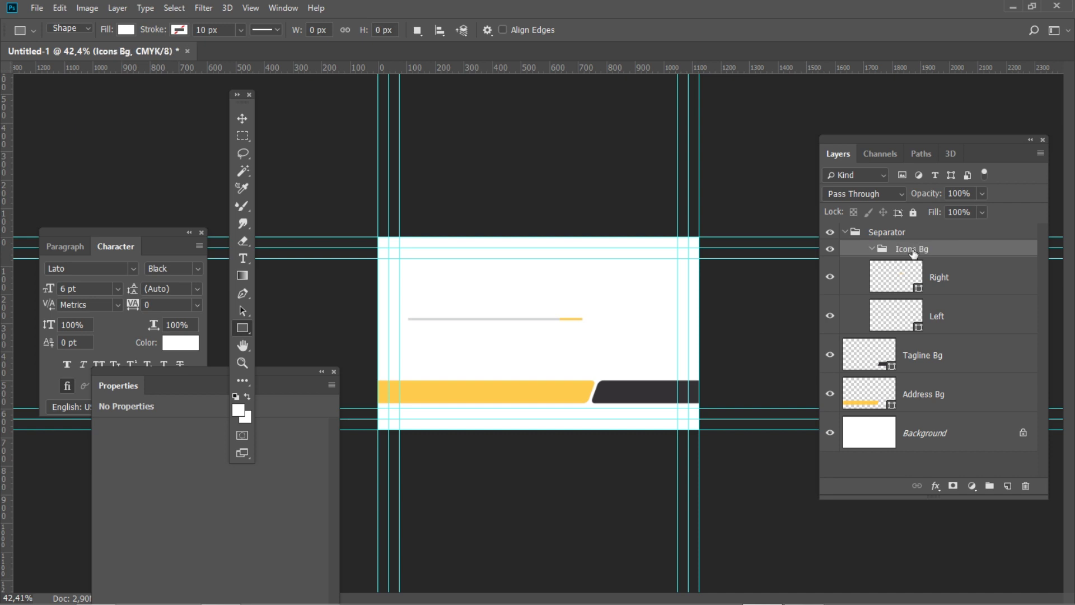
pyautogui.rightClick(242, 331)
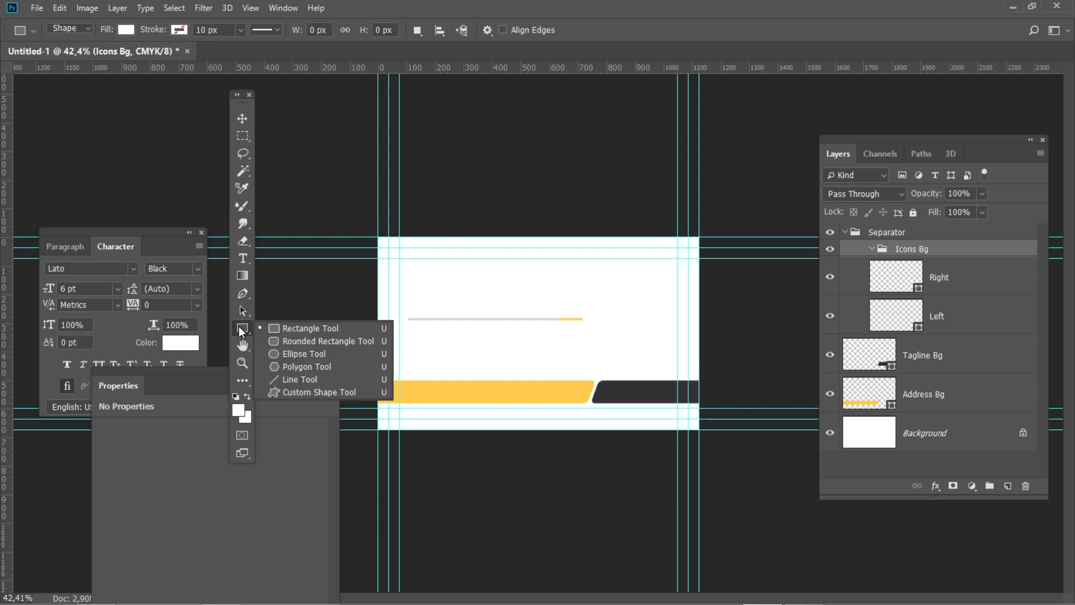
pyautogui.click(360, 354)
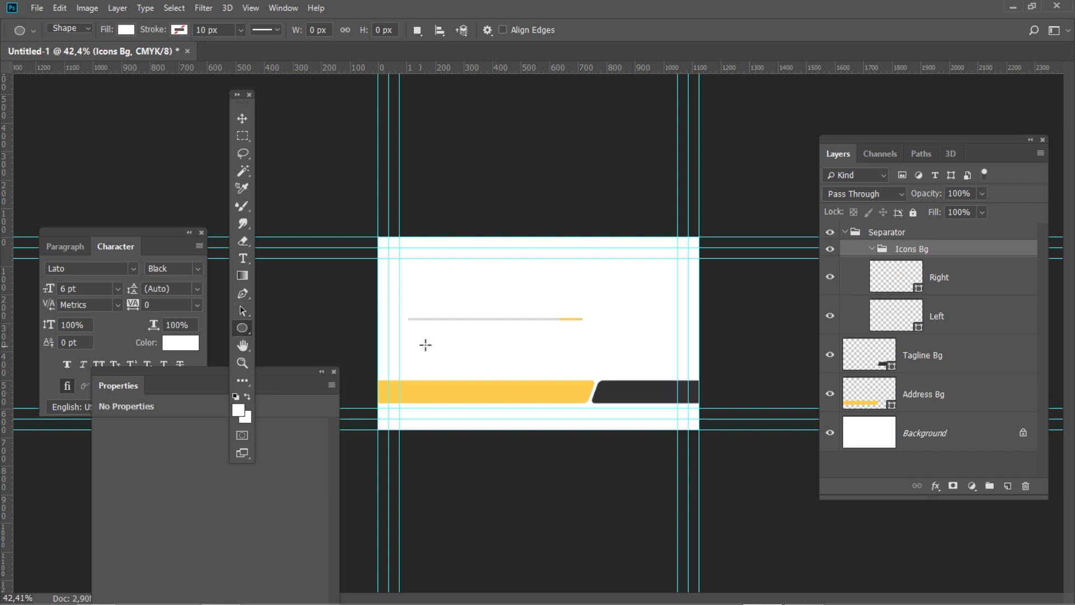
pyautogui.click(506, 301)
pyautogui.write('35')
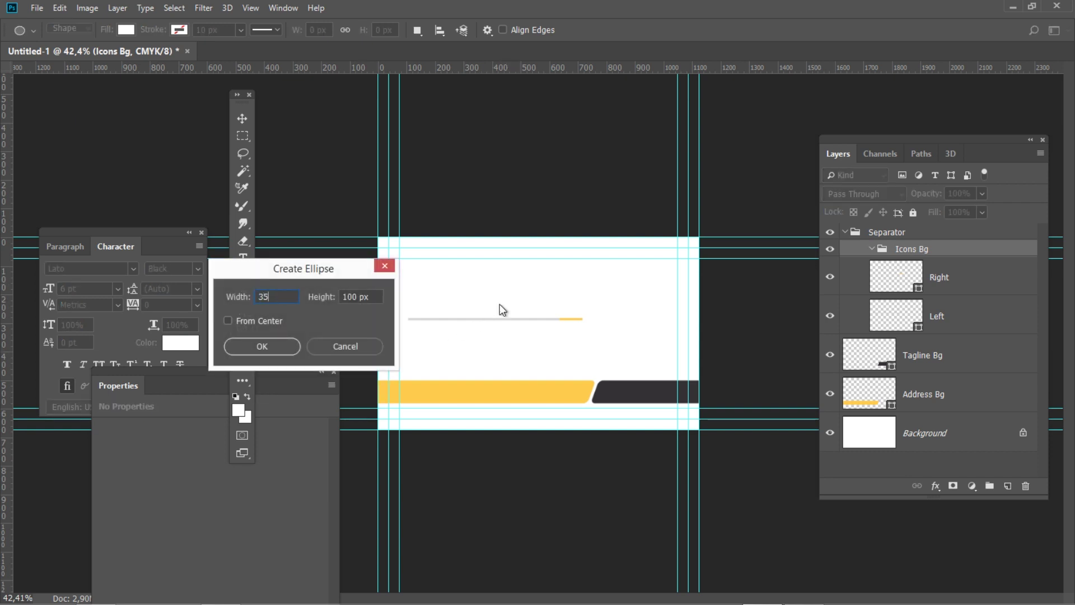
pyautogui.doubleClick(349, 297)
pyautogui.write('35')
pyautogui.click(280, 345)
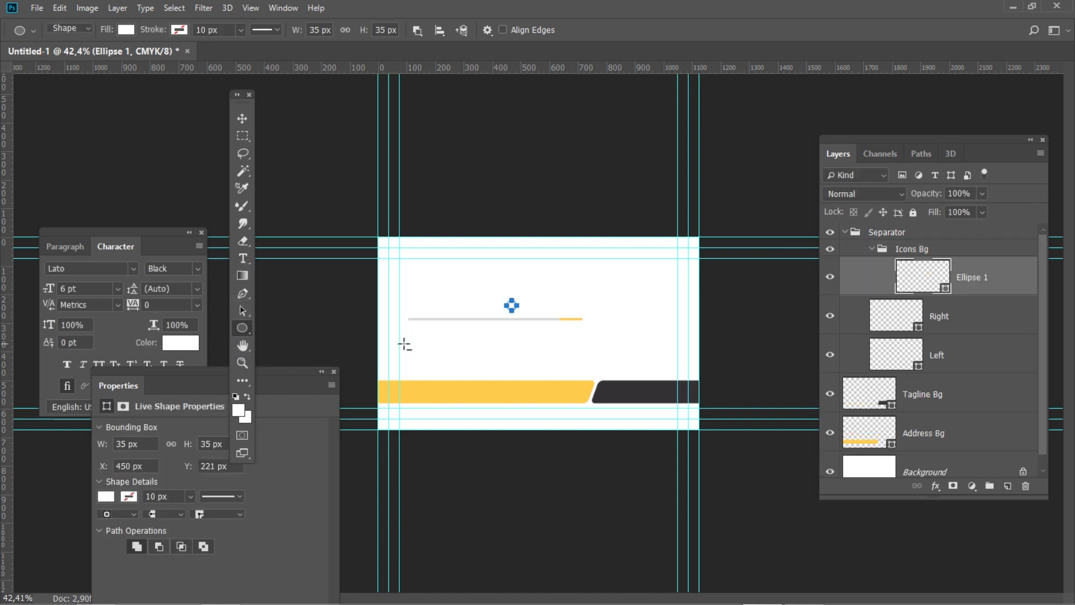
# Fill the circle dark grey (K 95)
pyautogui.doubleClick(946, 287)
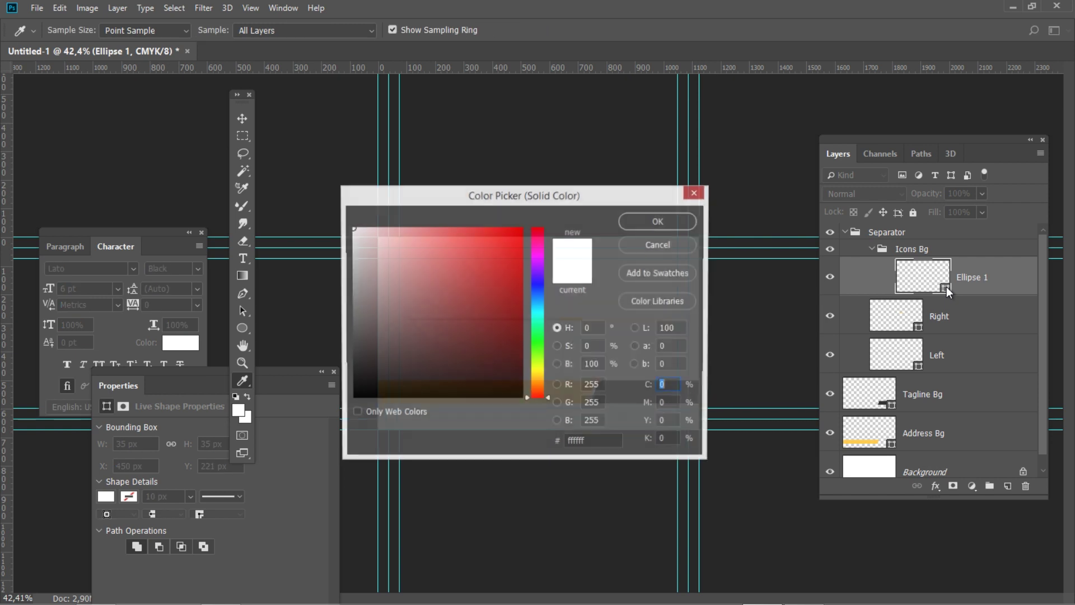
pyautogui.click(656, 441)
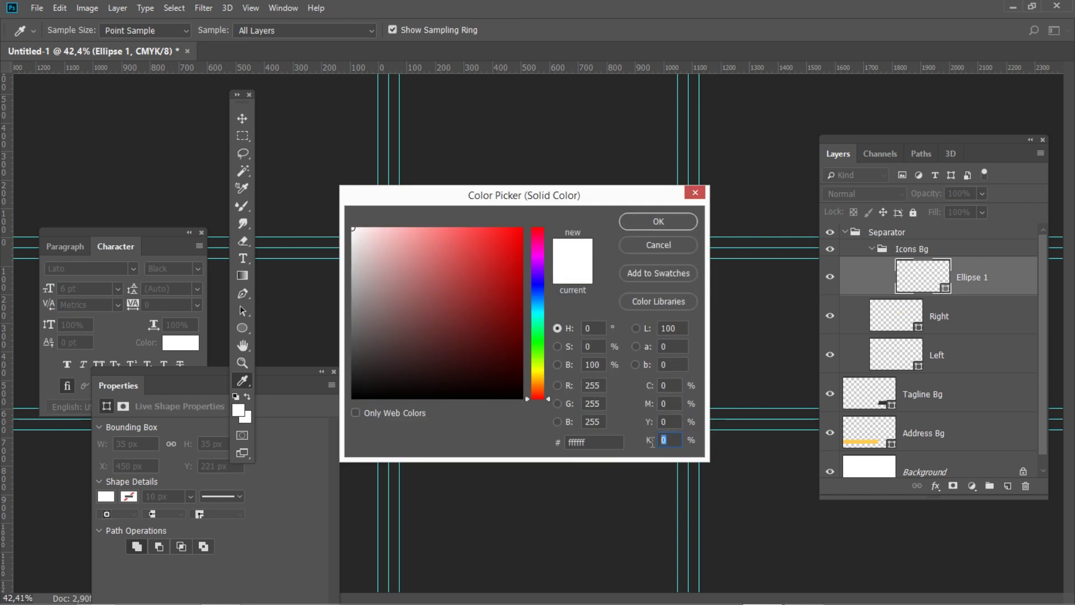
pyautogui.write('95')
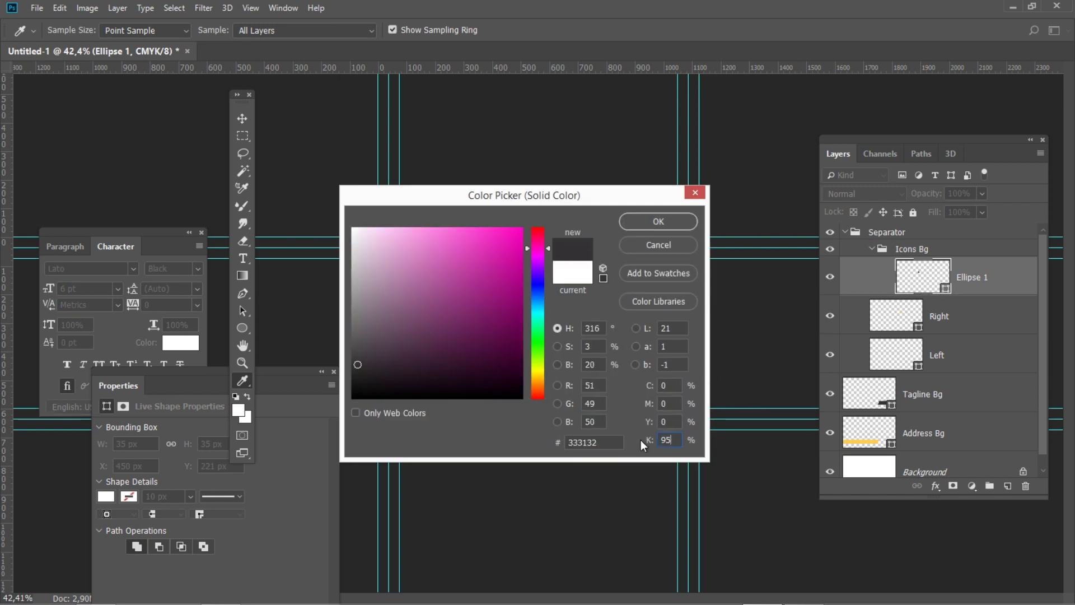
pyautogui.click(671, 221)
# Position the circle at X 122 px, Y 541 px on the yellow bar
pyautogui.hotkey('ctrl', 't')
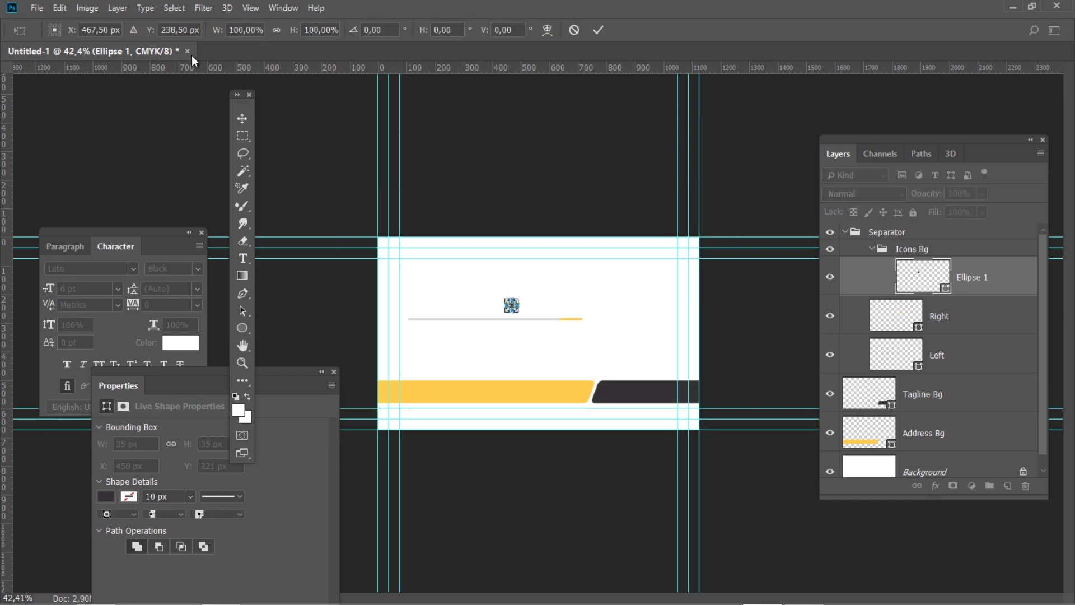
pyautogui.doubleClick(96, 28)
pyautogui.write('122')
pyautogui.press('Tab')
pyautogui.write('541')
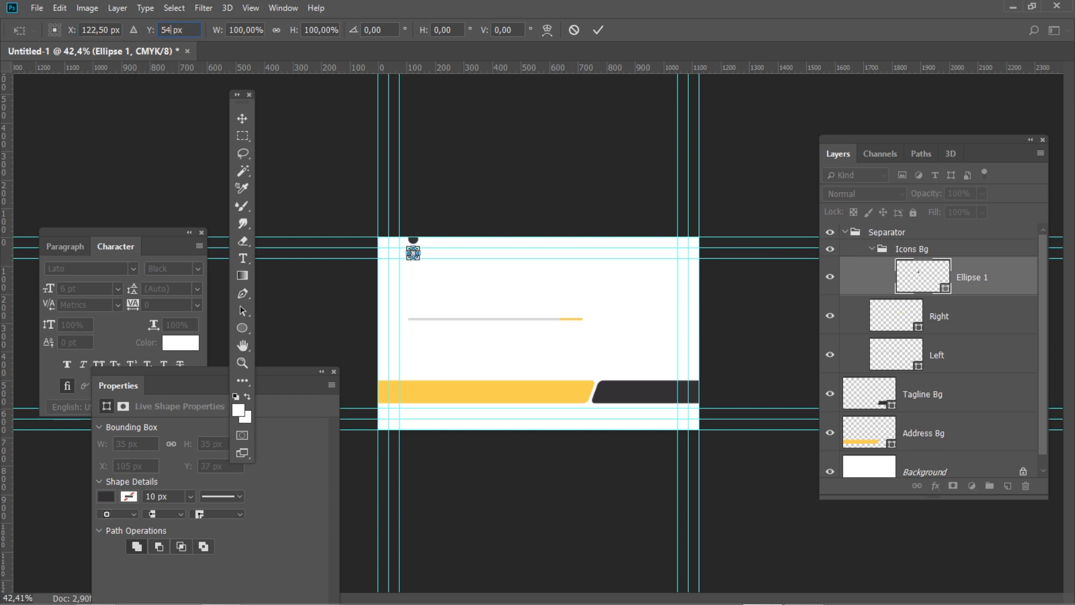
pyautogui.press('Return')
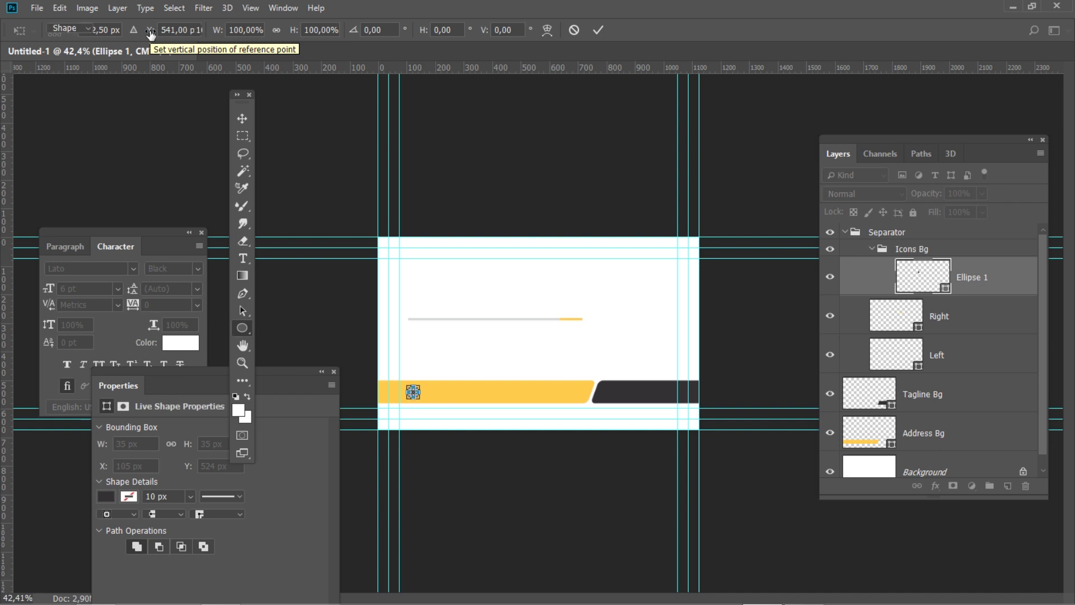
# Name the circle layer 'Address' and duplicate it
pyautogui.doubleClick(978, 276)
pyautogui.write('A')
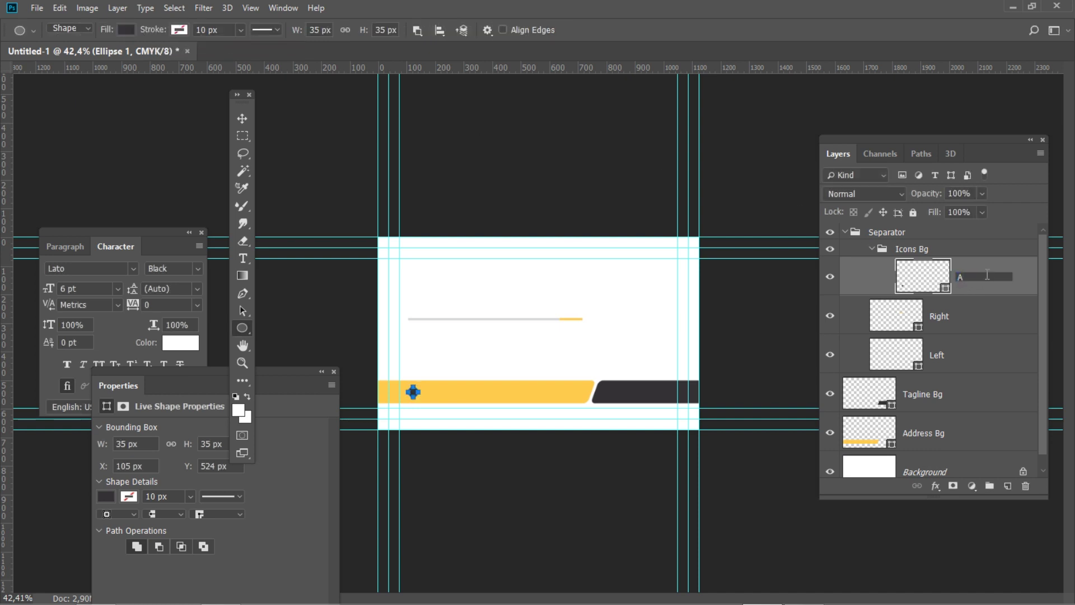
pyautogui.write('ddress')
pyautogui.press('Return')
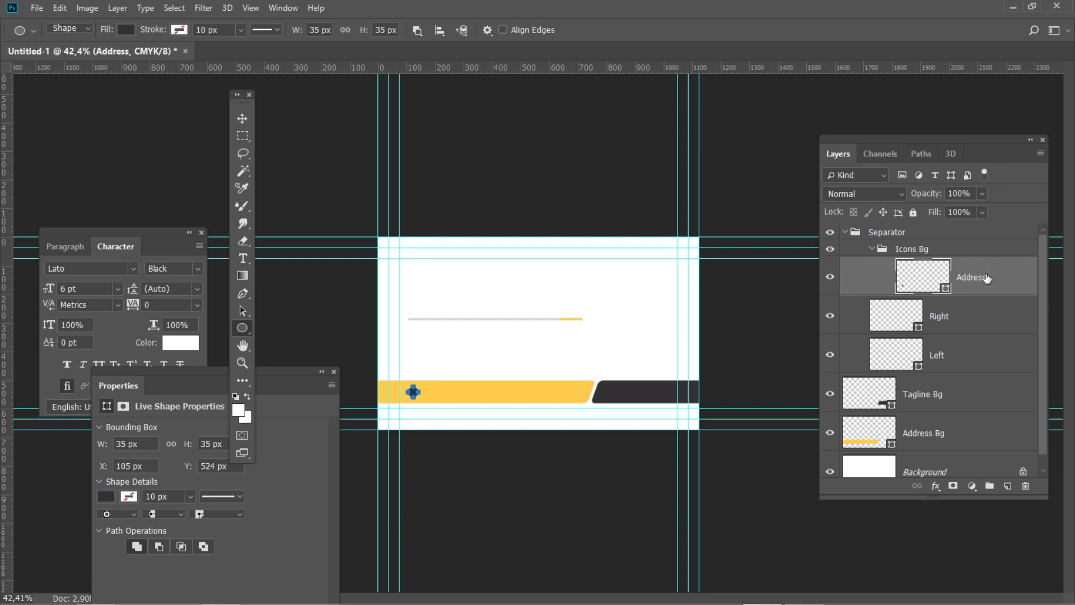
pyautogui.hotkey('ctrl', 'j')
pyautogui.doubleClick(978, 277)
# Name the copy 'Website' and move it to Y 453 px
pyautogui.write('Website')
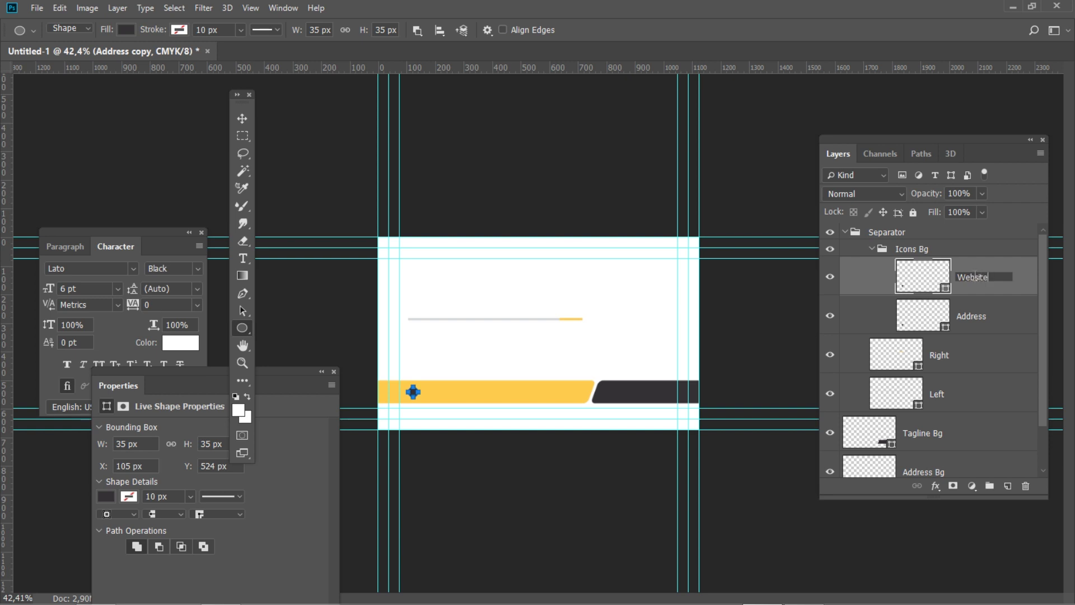
pyautogui.press('Return')
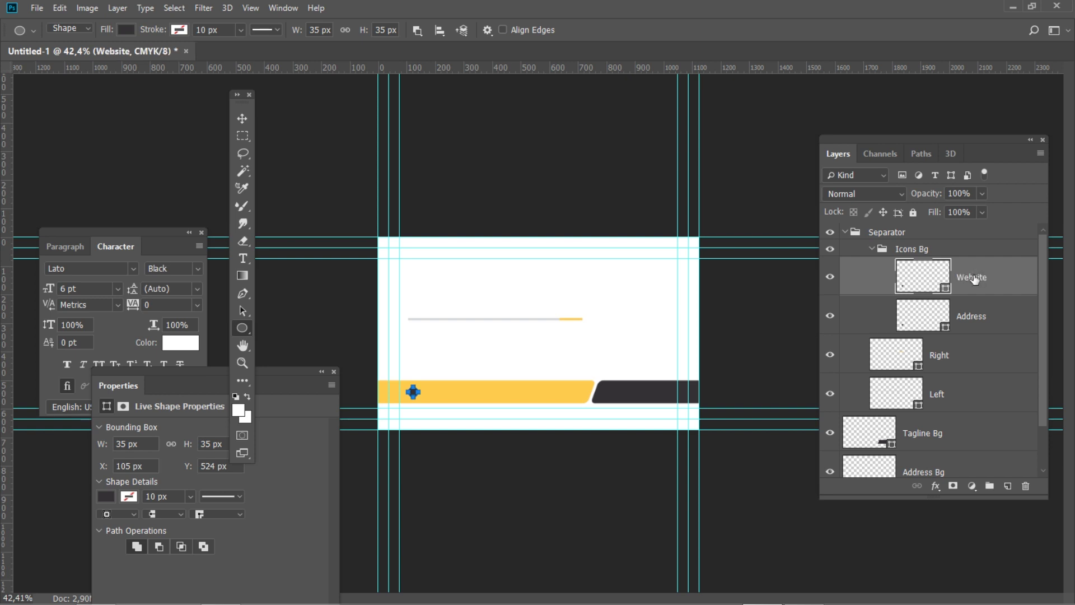
pyautogui.hotkey('ctrl', 't')
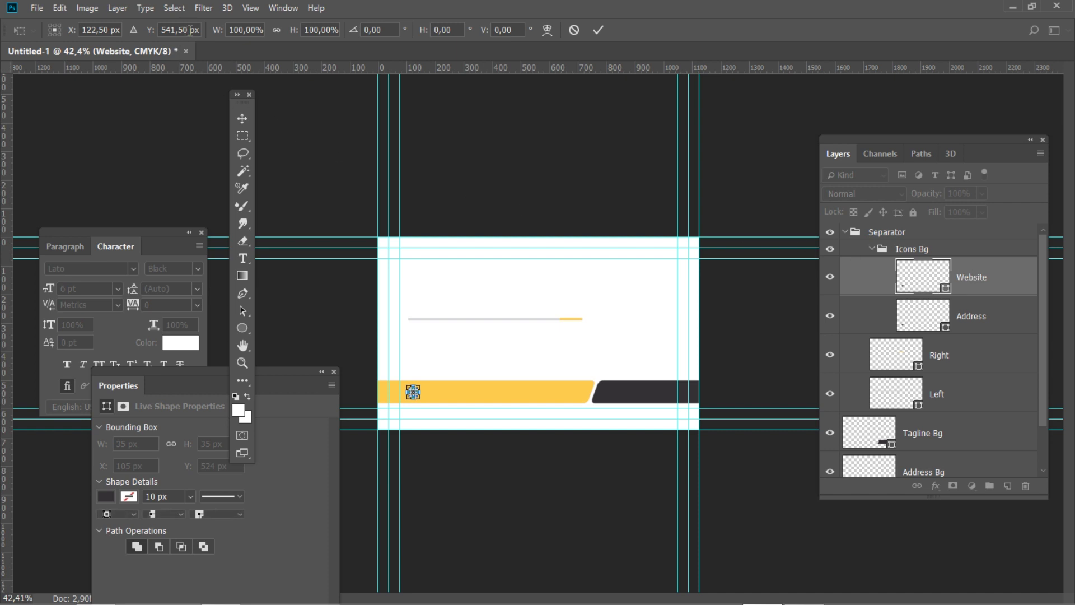
pyautogui.moveTo(188, 26); pyautogui.dragTo(139, 28)
pyautogui.write('453')
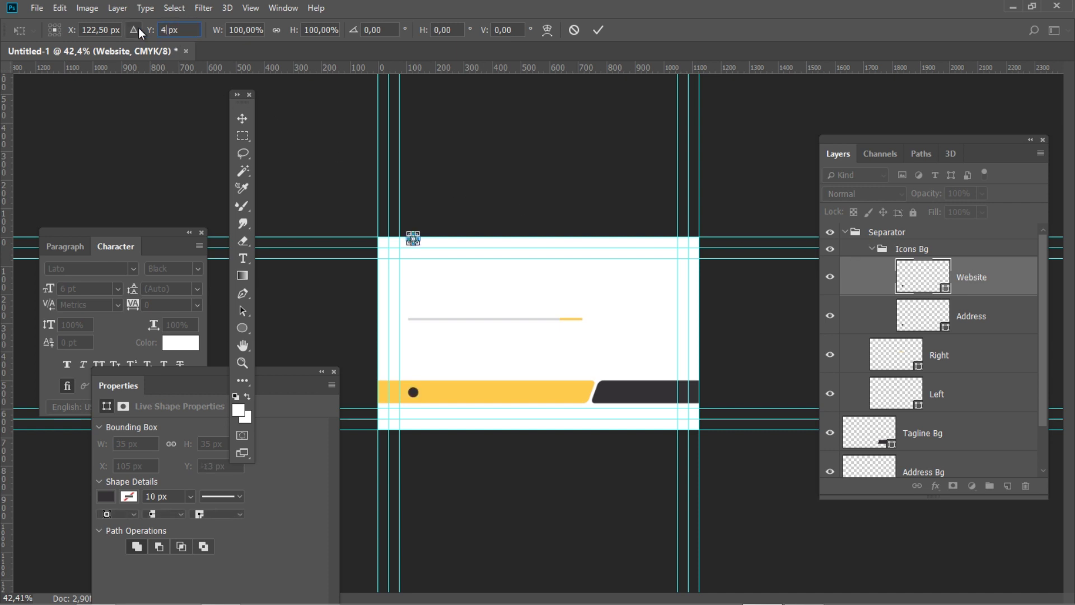
pyautogui.press('Return')
pyautogui.press('Return')
pyautogui.press('u')
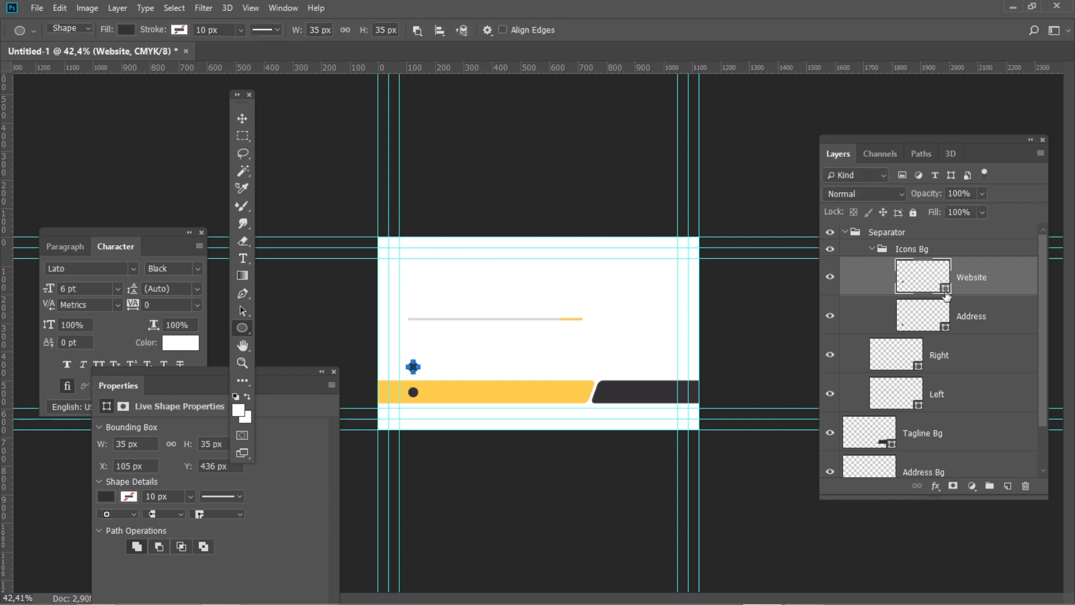
# Fill the Website circle golden yellow (C0 M20 Y80 K0)
pyautogui.doubleClick(947, 295)
pyautogui.doubleClick(672, 403)
pyautogui.write('20')
pyautogui.press('Tab')
pyautogui.write('80')
pyautogui.press('Tab')
pyautogui.write('0')
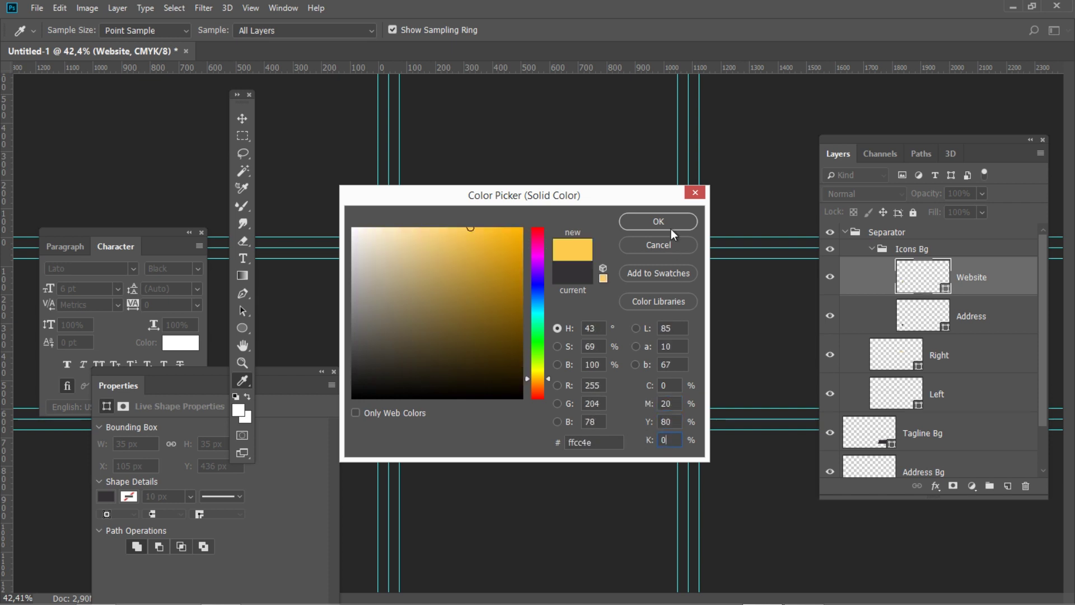
pyautogui.click(670, 222)
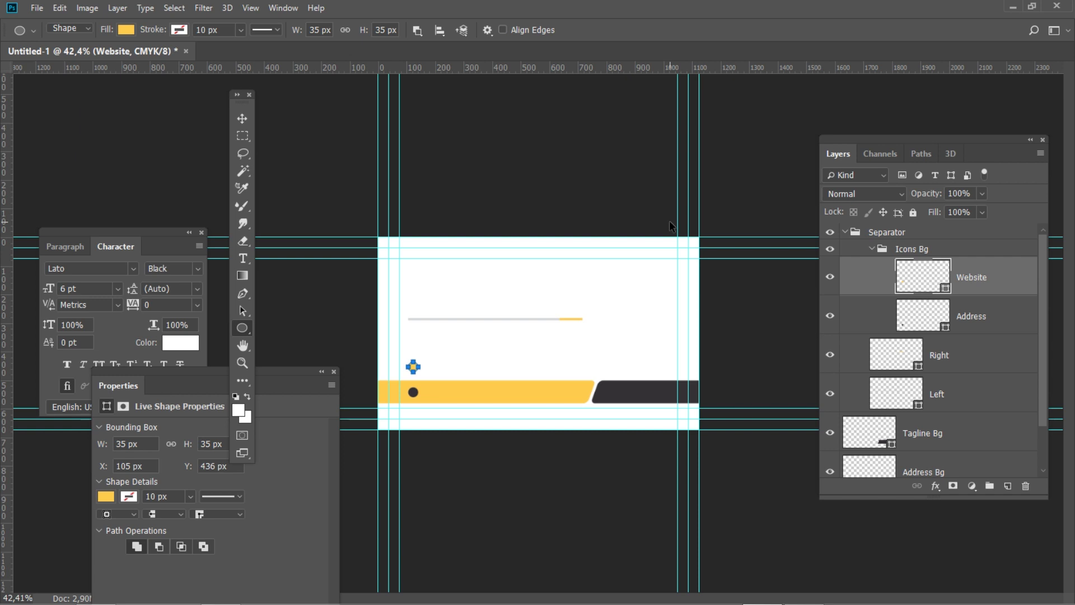
# Duplicate it as 'Email' and move it to Y 408 px
pyautogui.hotkey('ctrl', 'j')
pyautogui.doubleClick(984, 278)
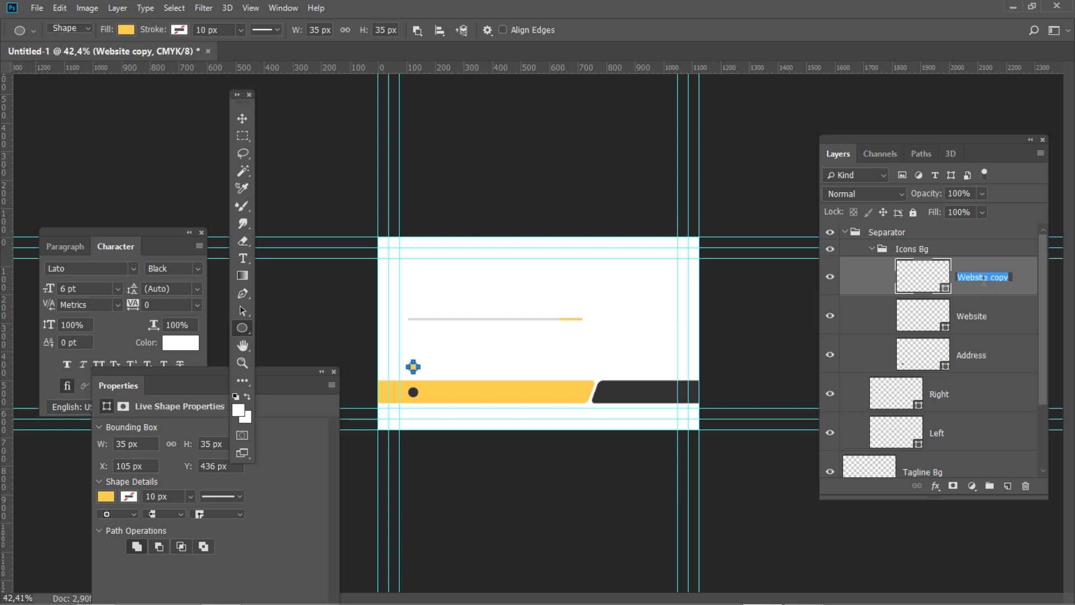
pyautogui.write('Email')
pyautogui.press('Return')
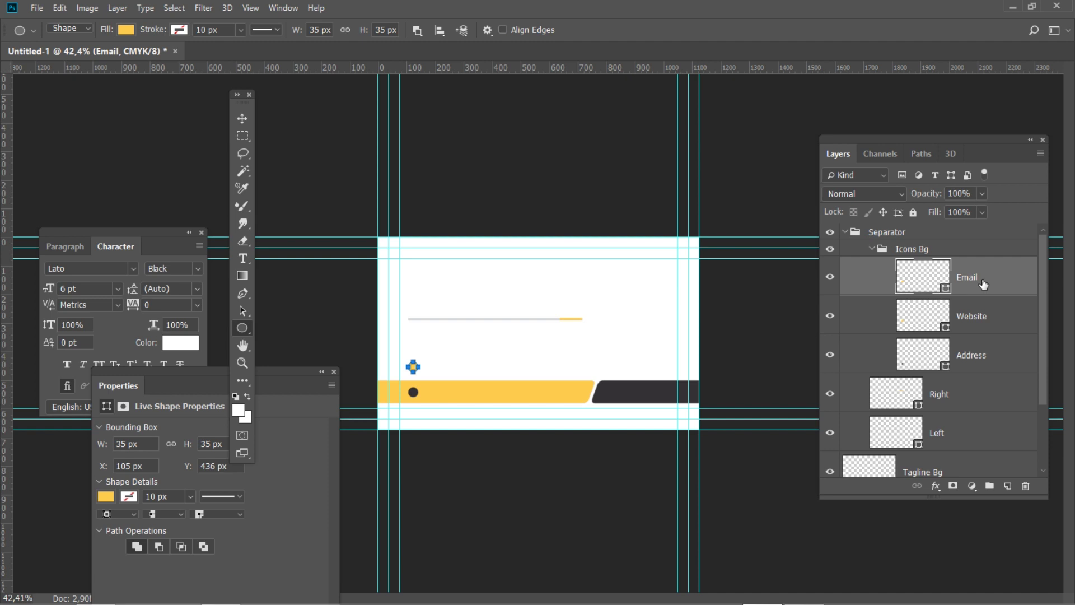
pyautogui.hotkey('ctrl', 't')
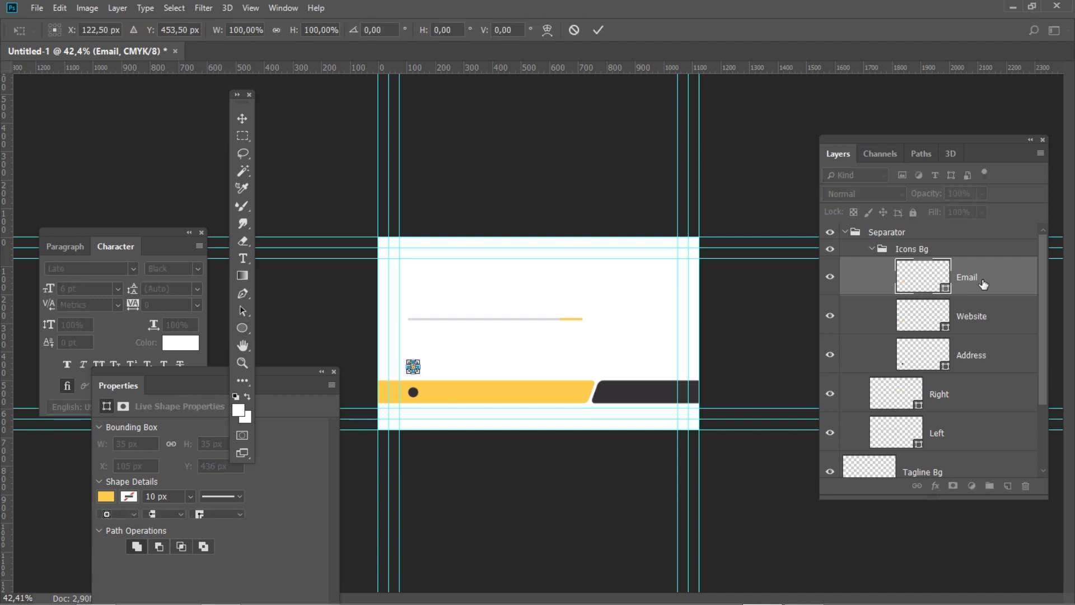
pyautogui.doubleClick(175, 31)
pyautogui.write('408')
pyautogui.press('Return')
# Duplicate Email as 'Phone' and move it to Y 365 px
pyautogui.hotkey('ctrl', 'j')
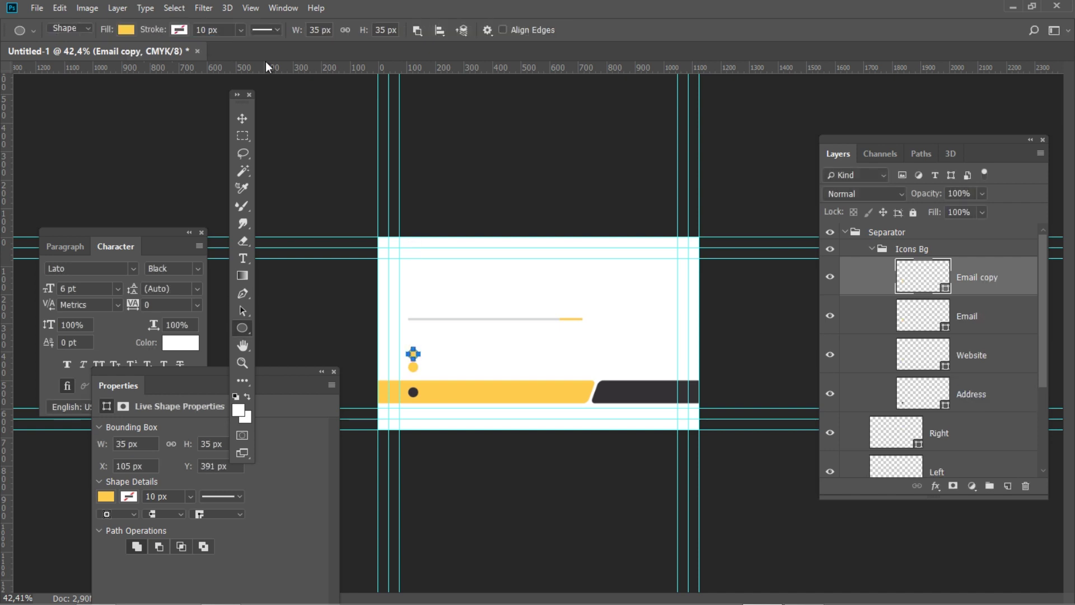
pyautogui.doubleClick(980, 278)
pyautogui.write('Phone')
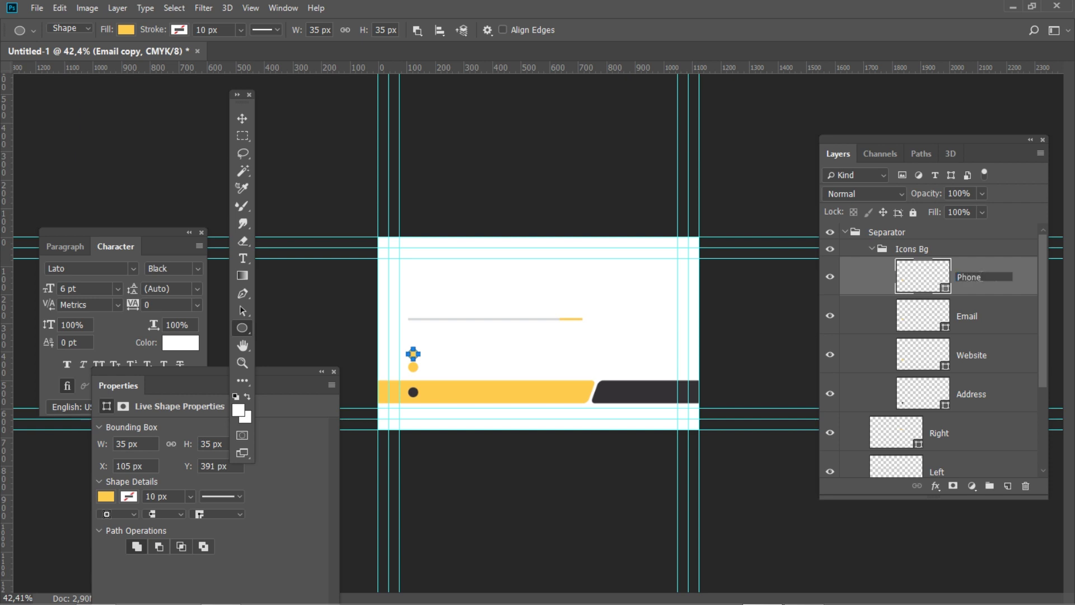
pyautogui.press('Return')
pyautogui.hotkey('ctrl', 't')
pyautogui.click(172, 28)
pyautogui.write('36')
pyautogui.press('Return')
pyautogui.write('4')
pyautogui.press('Return')
pyautogui.write('5')
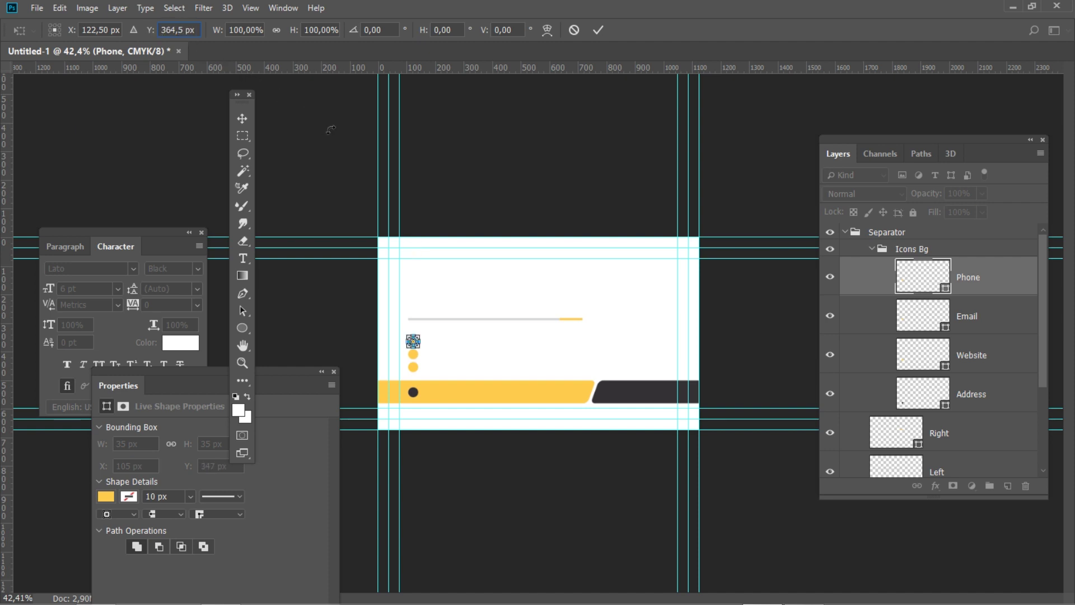
pyautogui.press('Return')
pyautogui.press('Return')
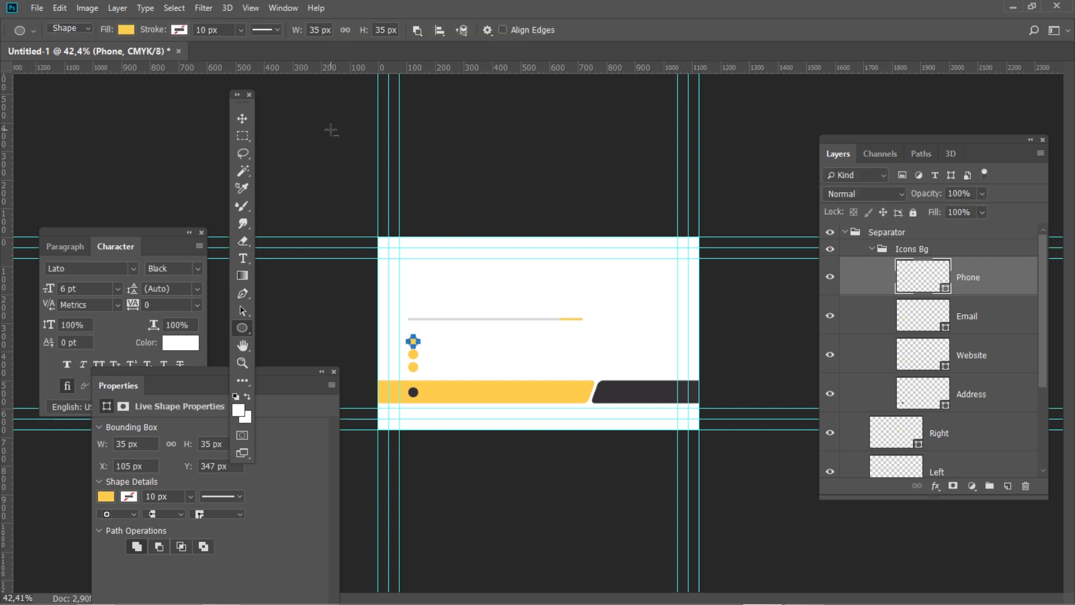
# Group the four icon circles into a group named 'Contact Icons'
pyautogui.click(989, 486)
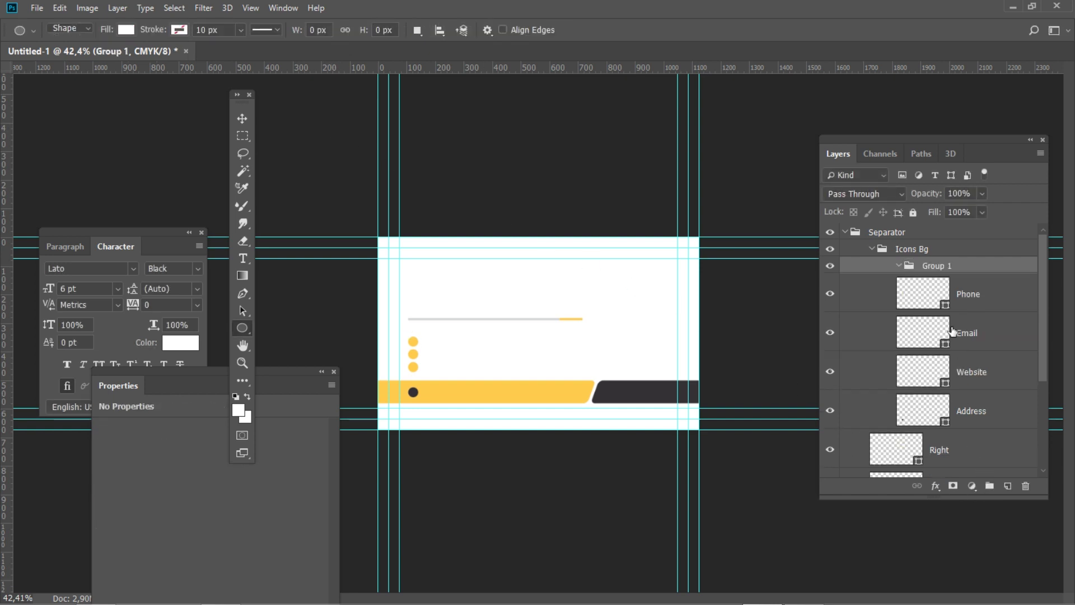
pyautogui.doubleClick(939, 266)
pyautogui.write('Contact')
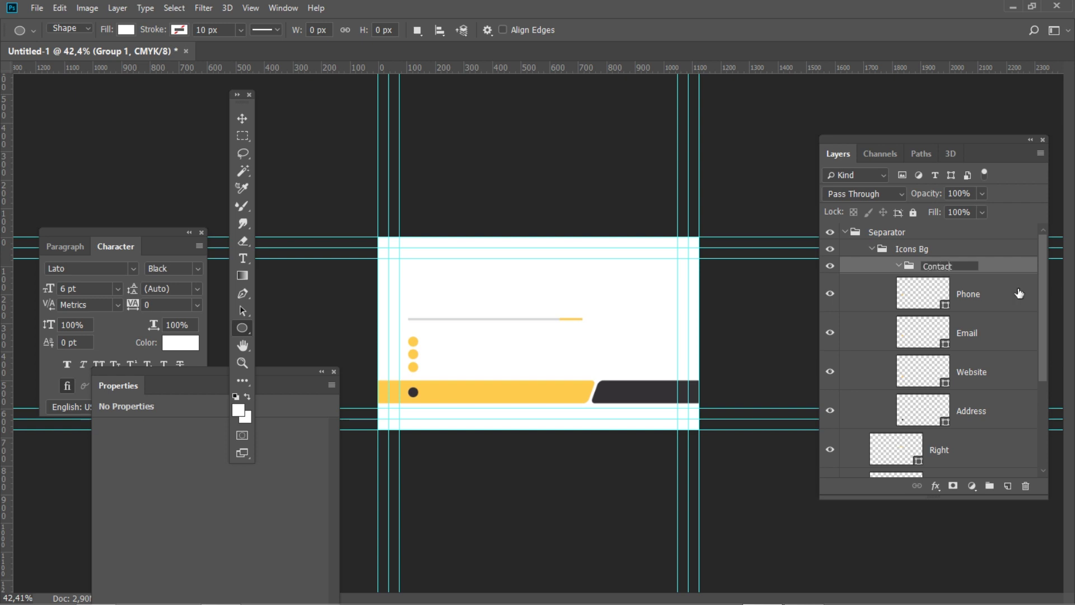
pyautogui.write(' Icons')
pyautogui.press('Return')
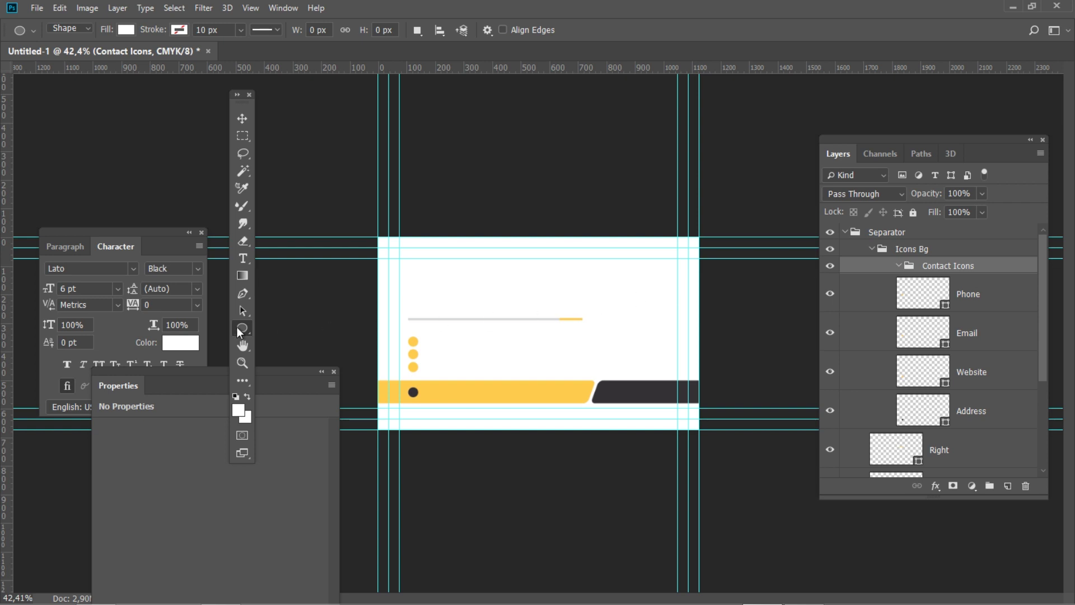
# Draw a 16 px wide location-pin custom shape on the canvas
pyautogui.rightClick(242, 328)
pyautogui.click(303, 391)
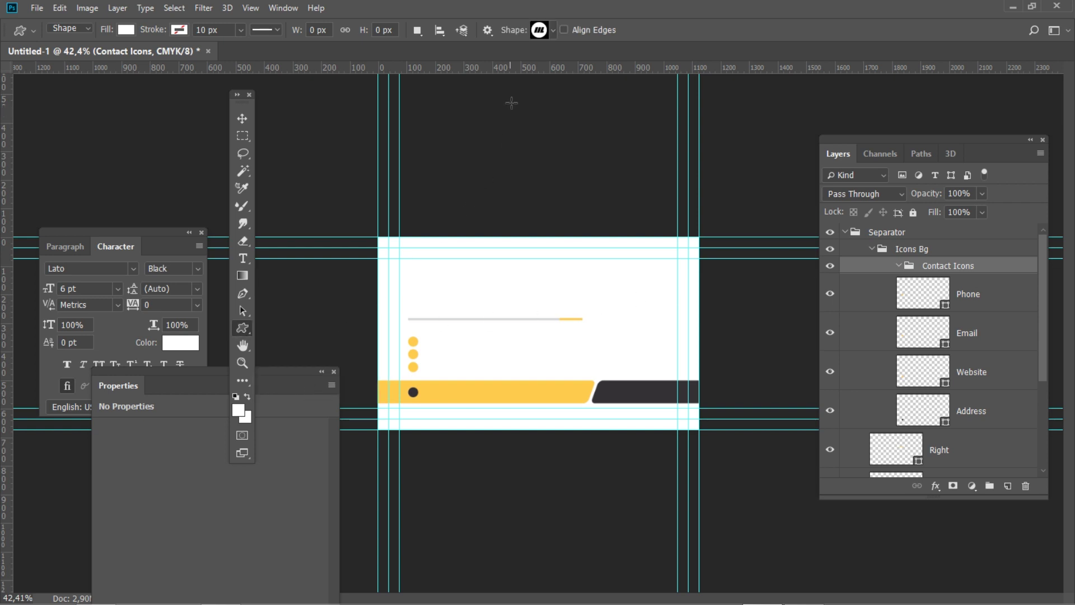
pyautogui.click(548, 30)
pyautogui.click(295, 78)
pyautogui.click(726, 29)
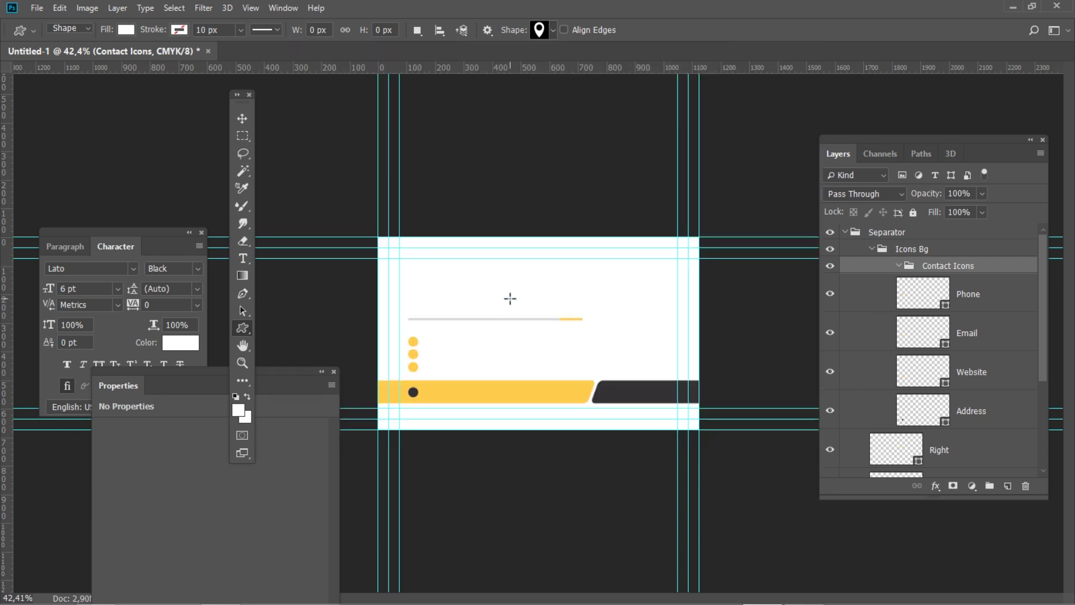
pyautogui.click(467, 292)
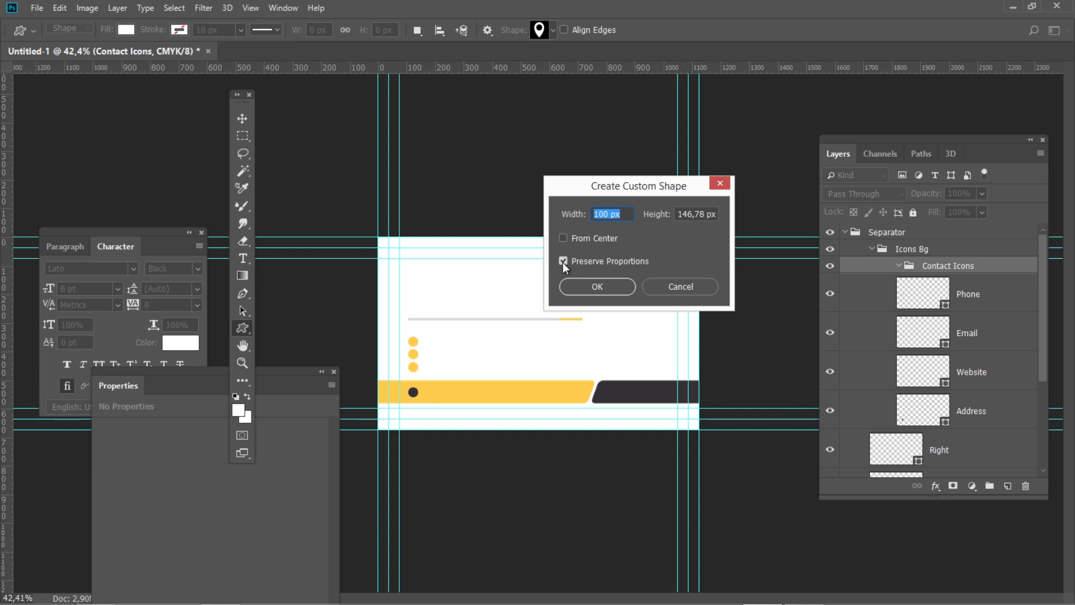
pyautogui.write('16')
pyautogui.click(575, 283)
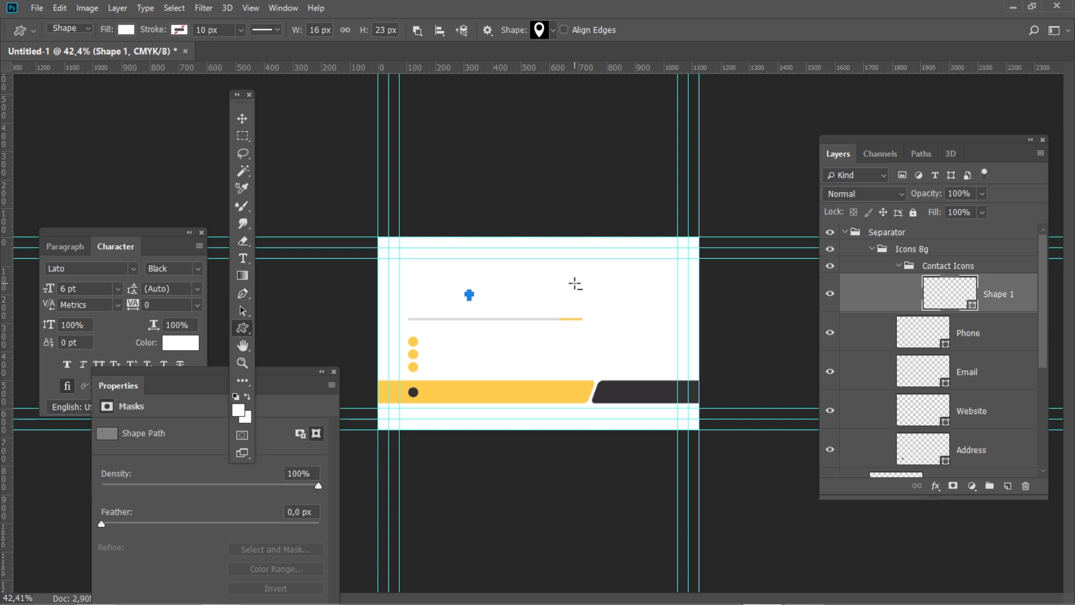
# Name the pin layer Address and give it a white fill
pyautogui.doubleClick(1002, 294)
pyautogui.write('Address')
pyautogui.press('Return')
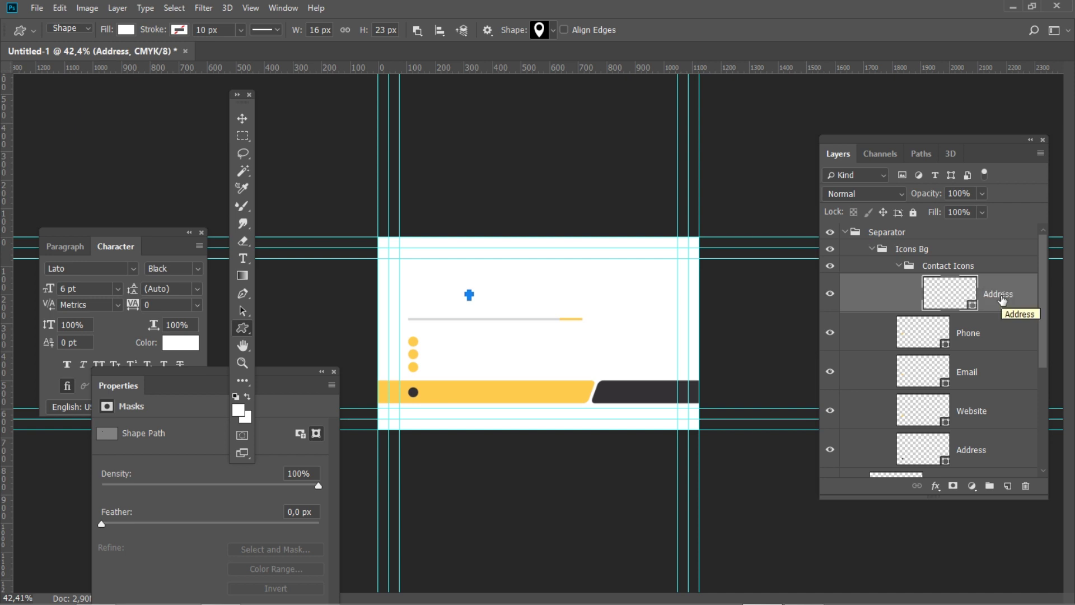
pyautogui.doubleClick(973, 306)
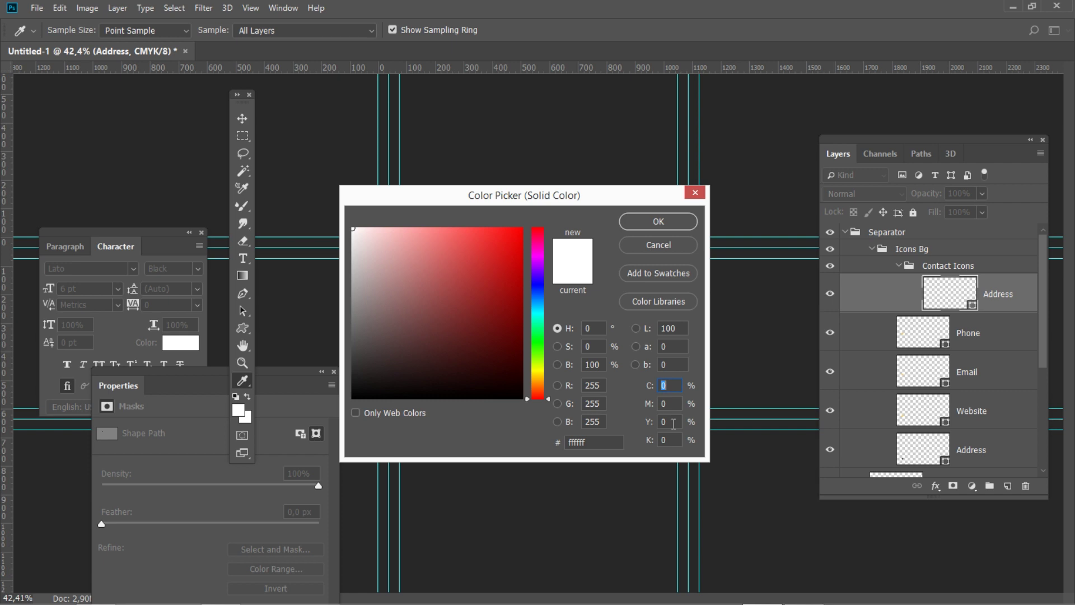
pyautogui.click(659, 221)
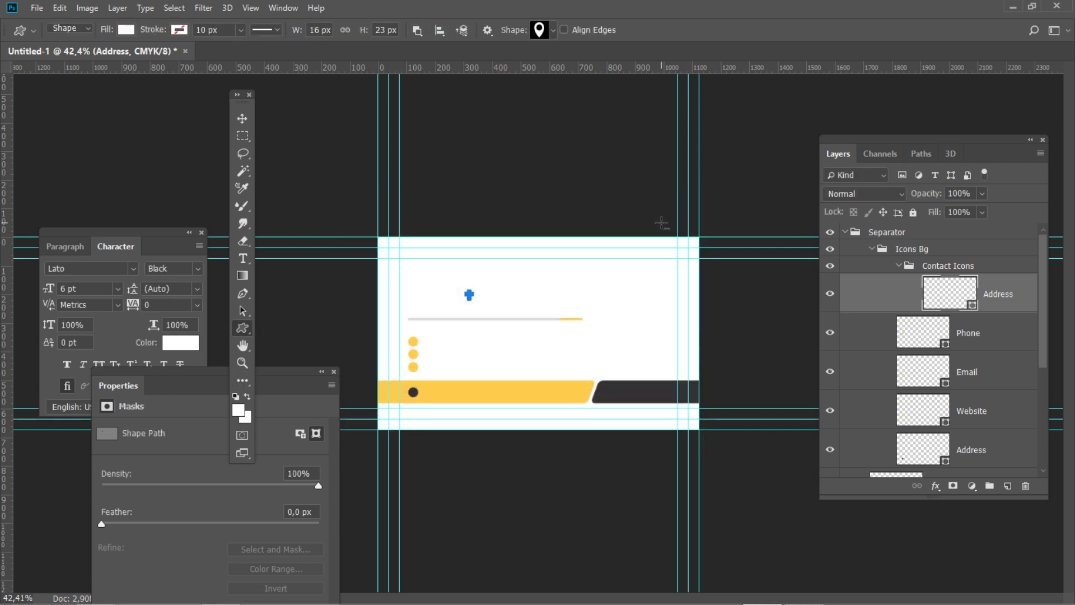
# Move the pin icon to X 123, Y 541 px
pyautogui.hotkey('ctrl', 't')
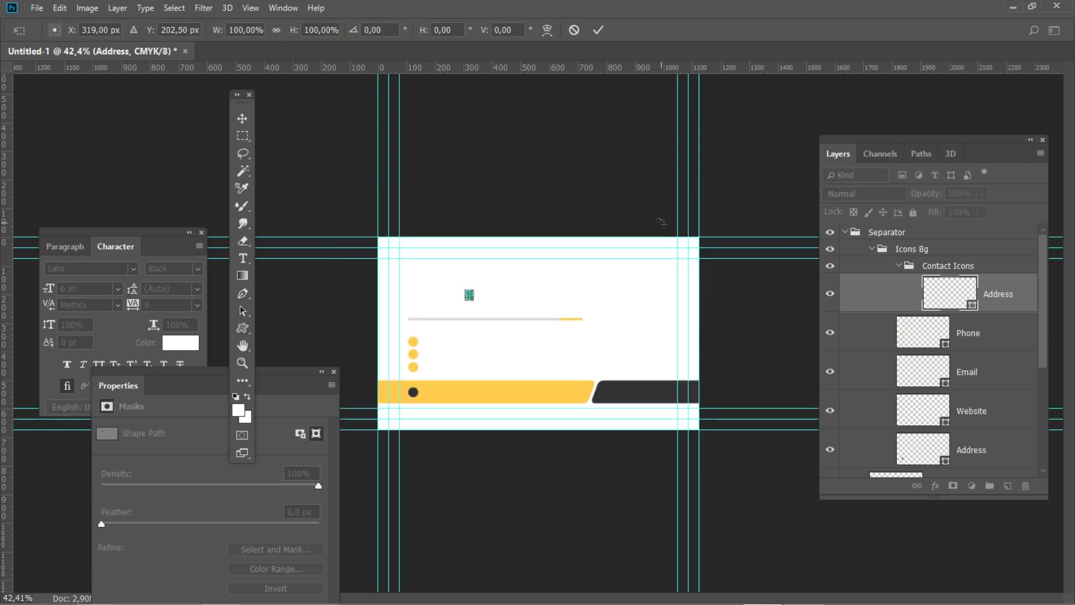
pyautogui.doubleClick(108, 30)
pyautogui.write('123')
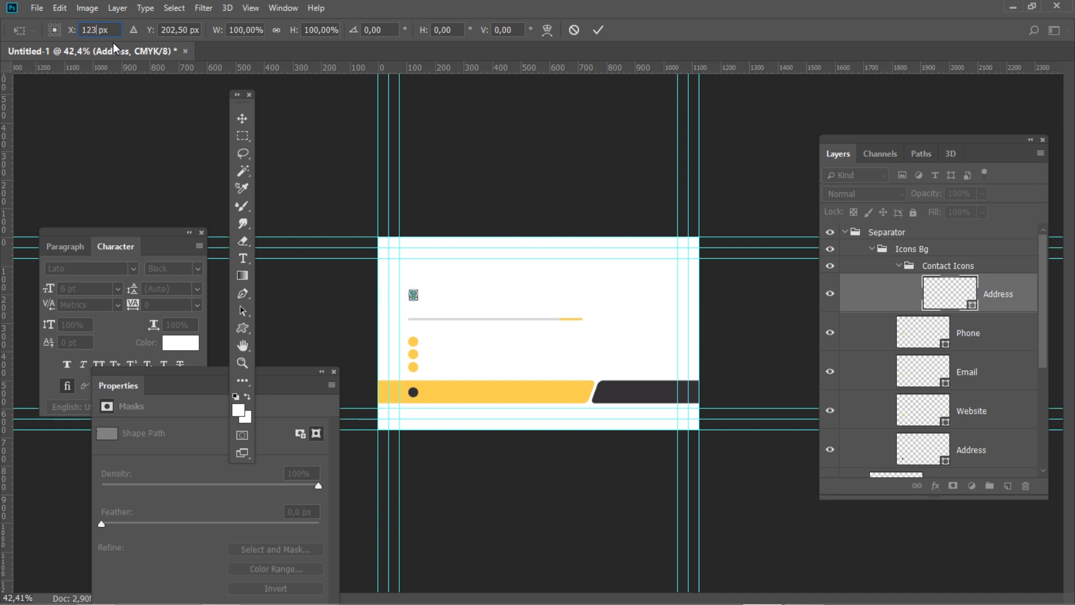
pyautogui.doubleClick(188, 29)
pyautogui.write('541')
pyautogui.press('Return')
pyautogui.press('Return')
pyautogui.press('u')
pyautogui.press('ctrl')
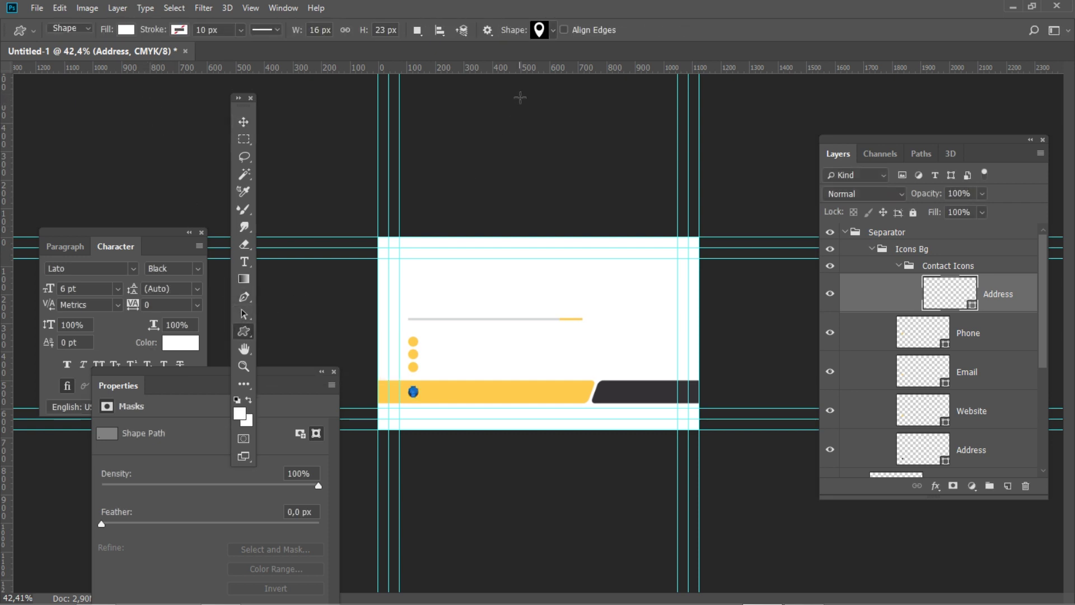
# Draw a 20 px wide monitor custom shape on the canvas
pyautogui.click(543, 31)
pyautogui.click(341, 84)
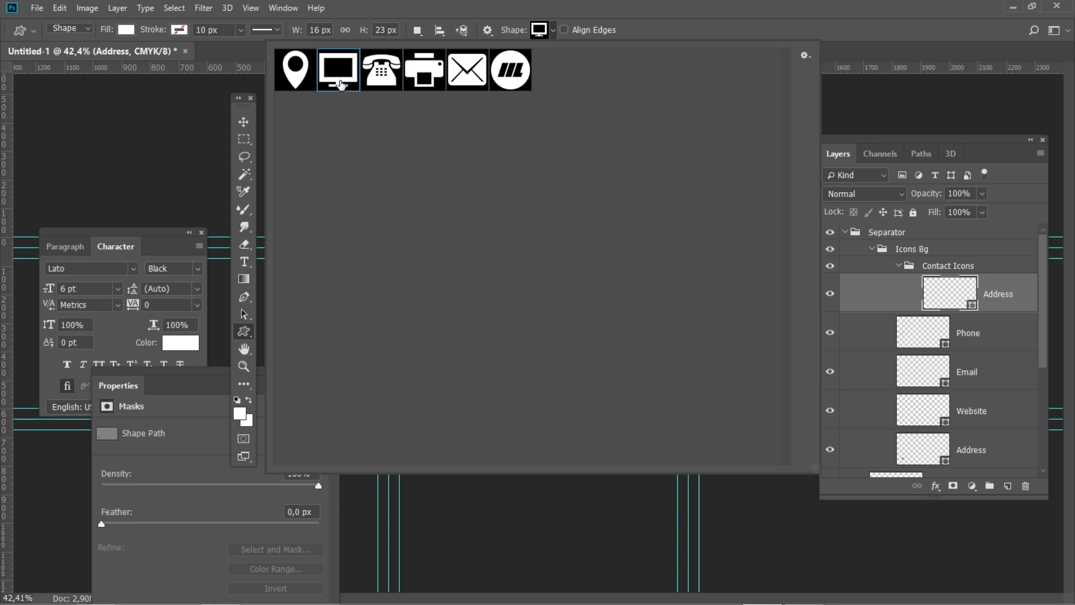
pyautogui.click(850, 49)
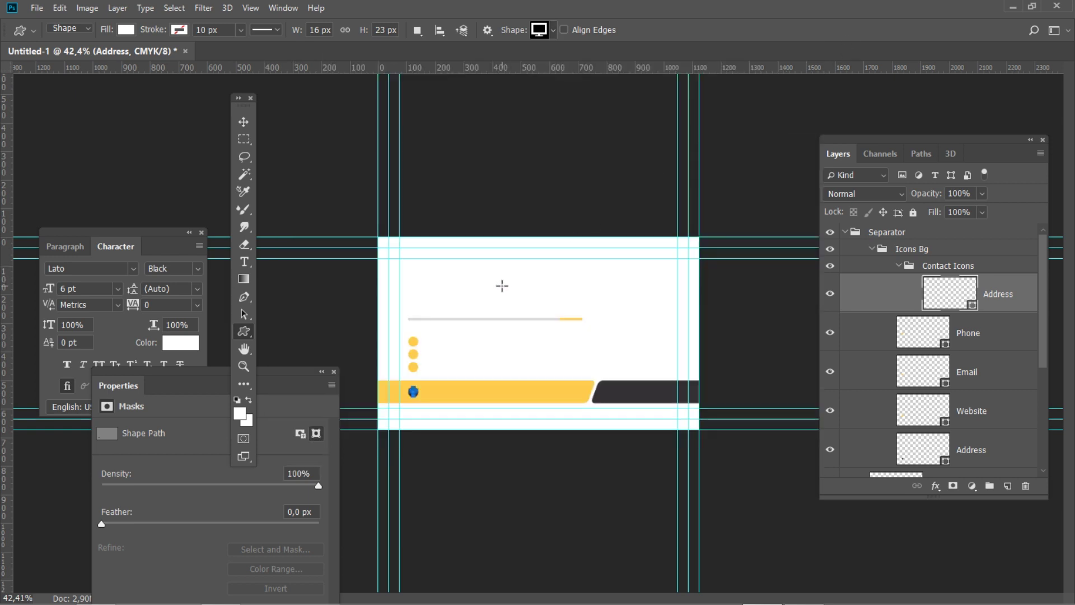
pyautogui.click(501, 286)
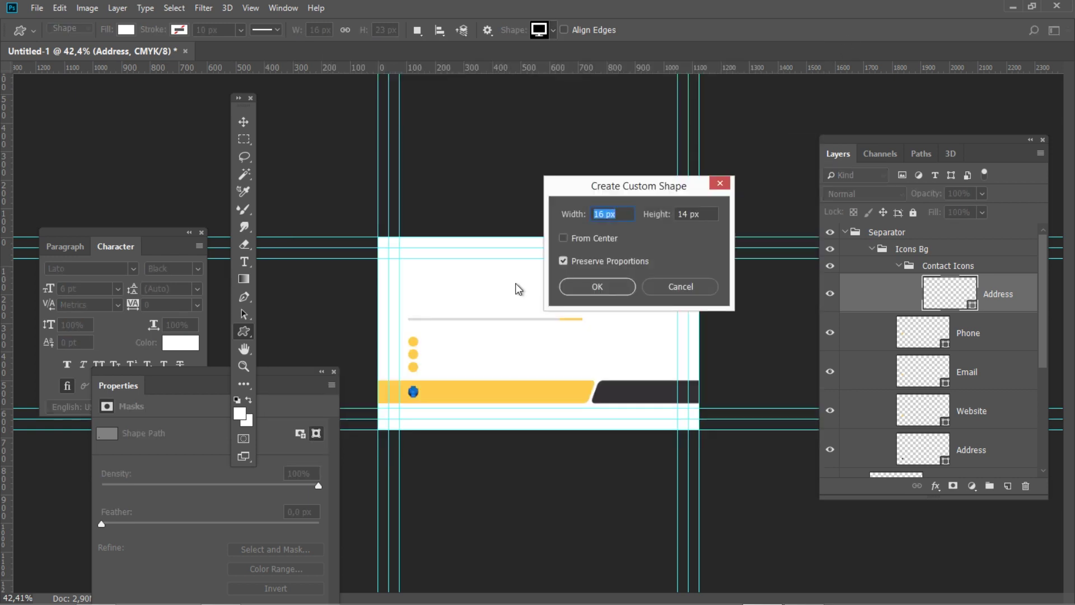
pyautogui.write('20')
pyautogui.click(599, 288)
# Rename the monitor layer Website and start positioning it with Free Transform
pyautogui.doubleClick(1000, 294)
pyautogui.write('We')
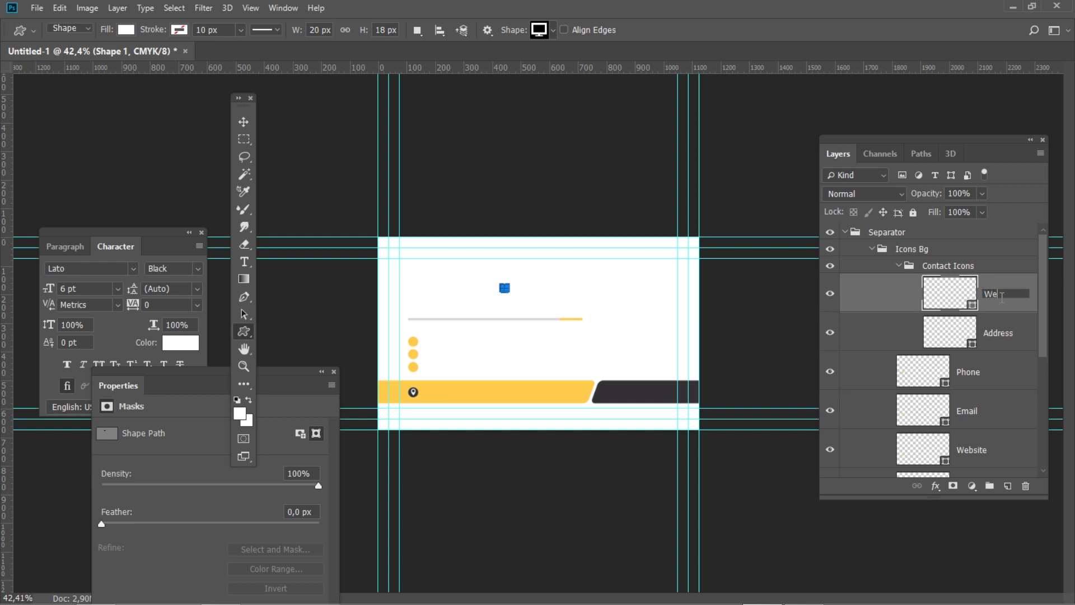
pyautogui.write('bsite')
pyautogui.press('Return')
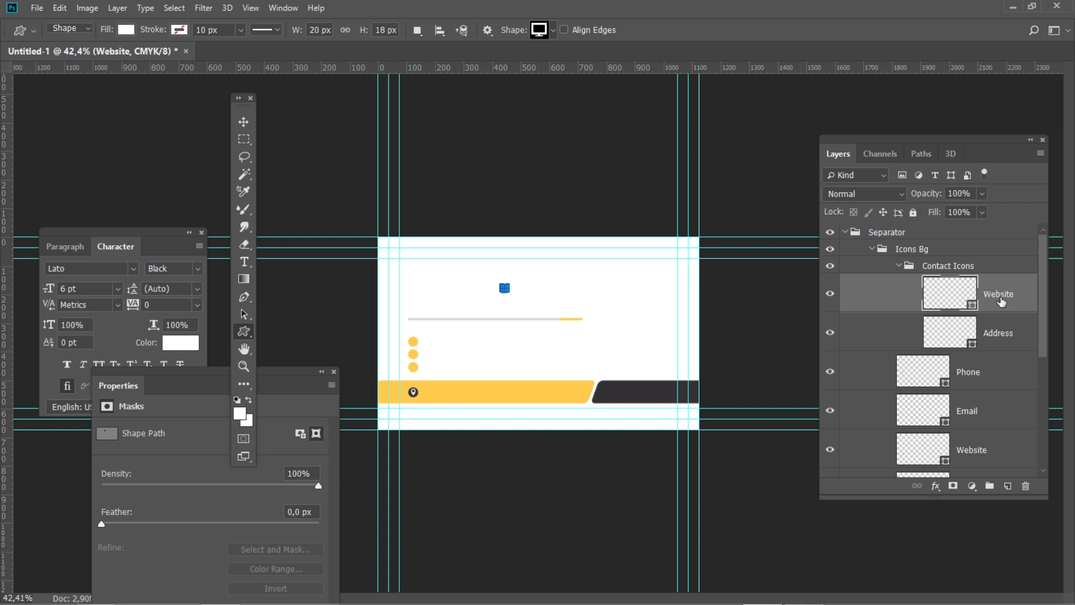
pyautogui.hotkey('ctrl', 't')
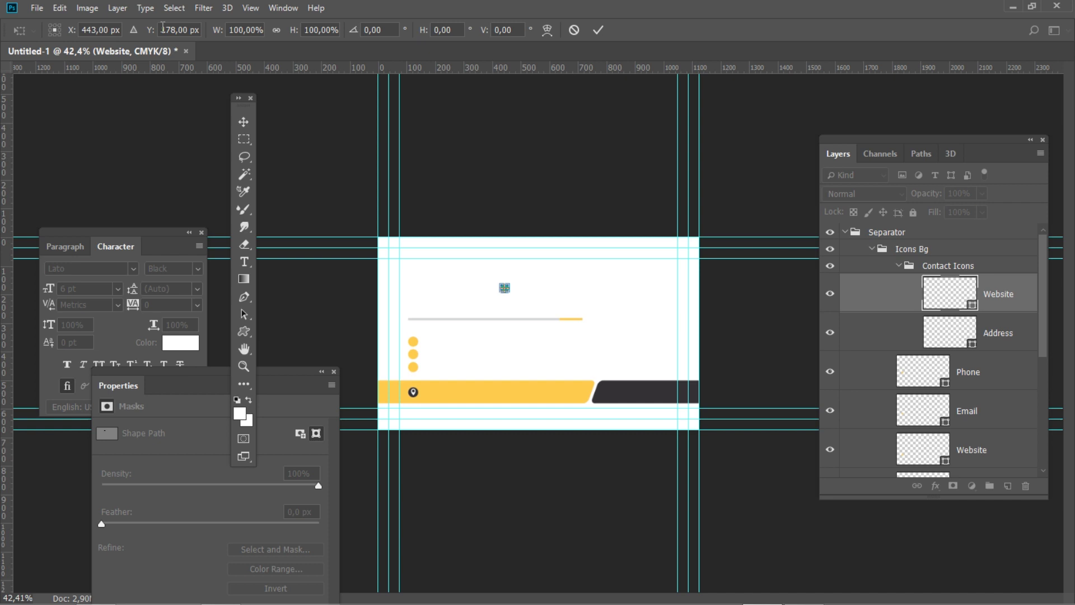
pyautogui.click(108, 28)
# Place the monitor icon at X 123, Y 453 px
pyautogui.write('123')
pyautogui.click(189, 29)
pyautogui.write('453')
pyautogui.press('Return')
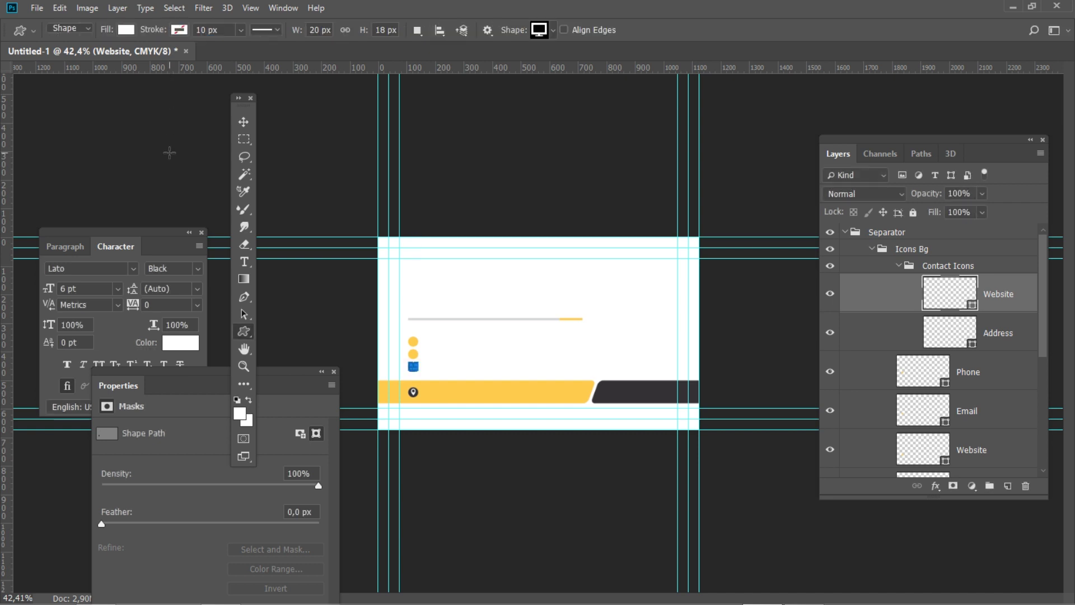
# Draw a 20 px wide envelope custom shape on the canvas
pyautogui.click(553, 30)
pyautogui.click(465, 84)
pyautogui.click(674, 27)
pyautogui.click(477, 275)
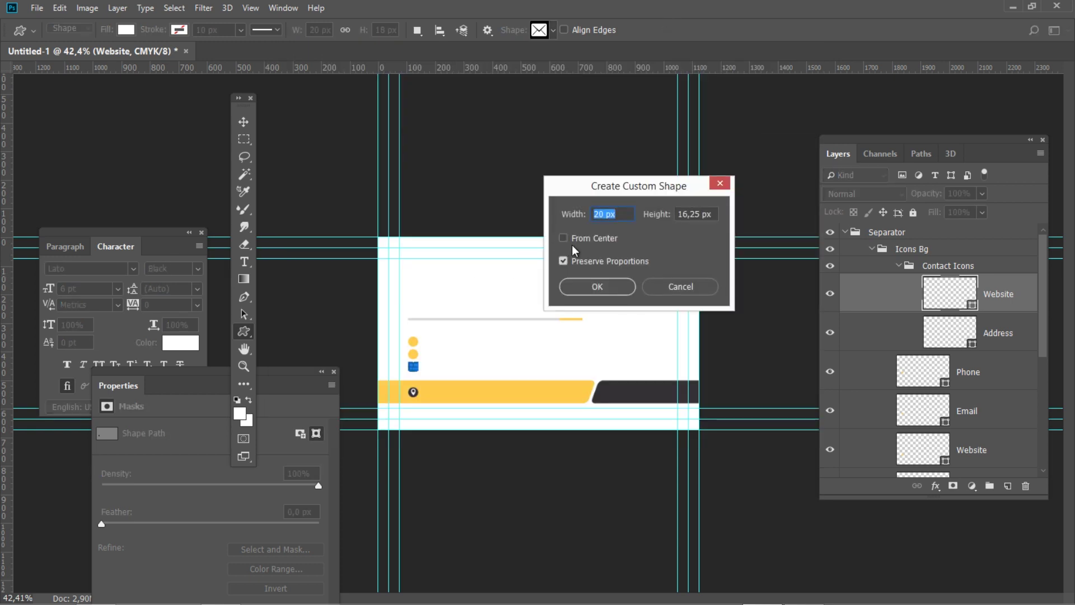
pyautogui.click(583, 288)
# Name the envelope layer Email and move it to X 123, Y 449 px
pyautogui.doubleClick(1000, 294)
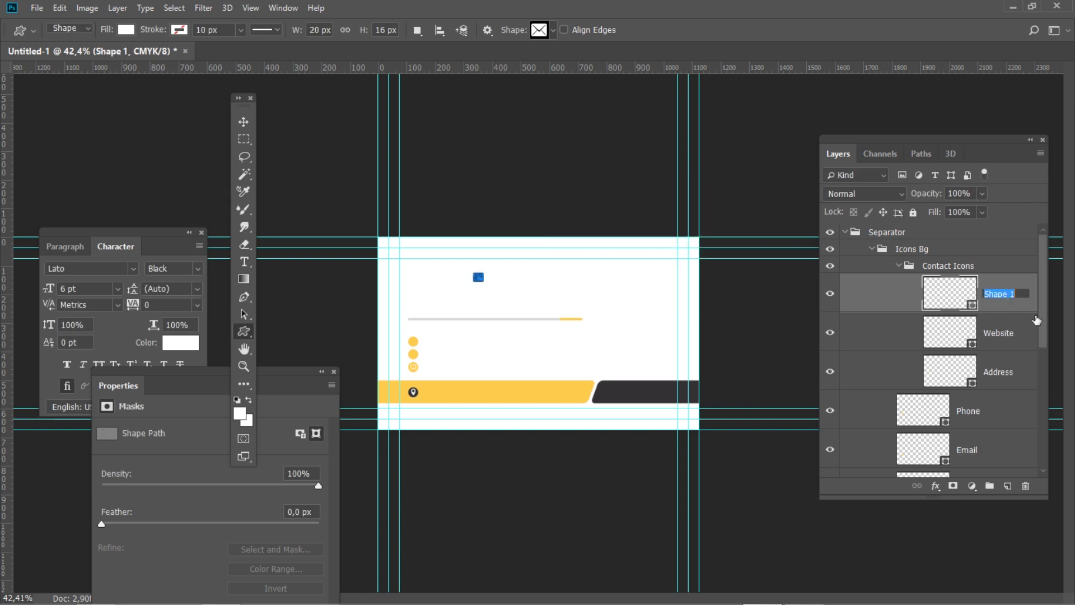
pyautogui.write('Email')
pyautogui.press('Return')
pyautogui.hotkey('ctrl', 't')
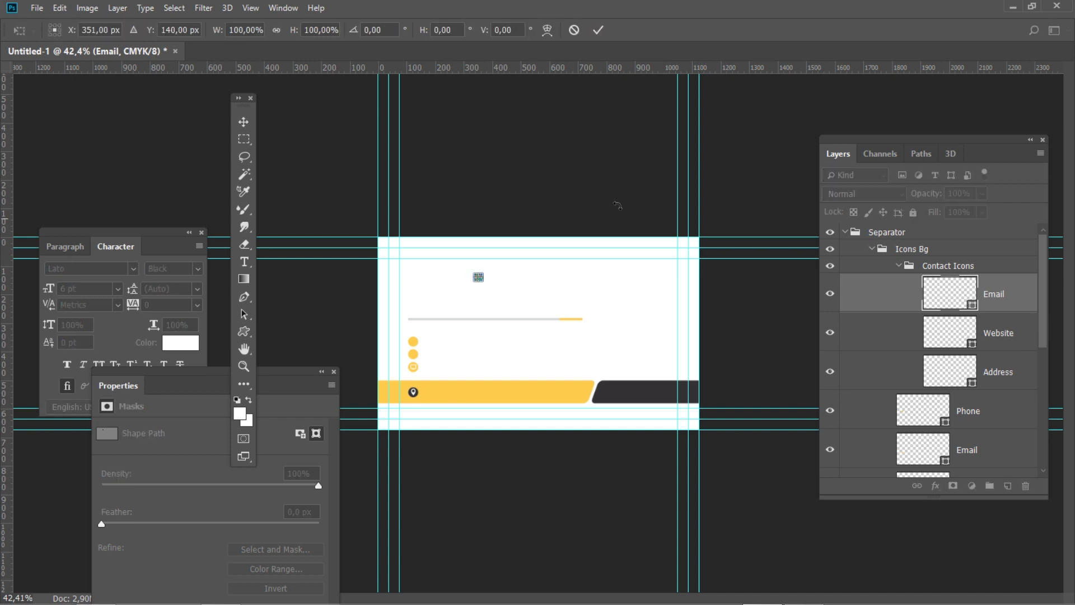
pyautogui.doubleClick(105, 30)
pyautogui.write('123')
pyautogui.doubleClick(160, 30)
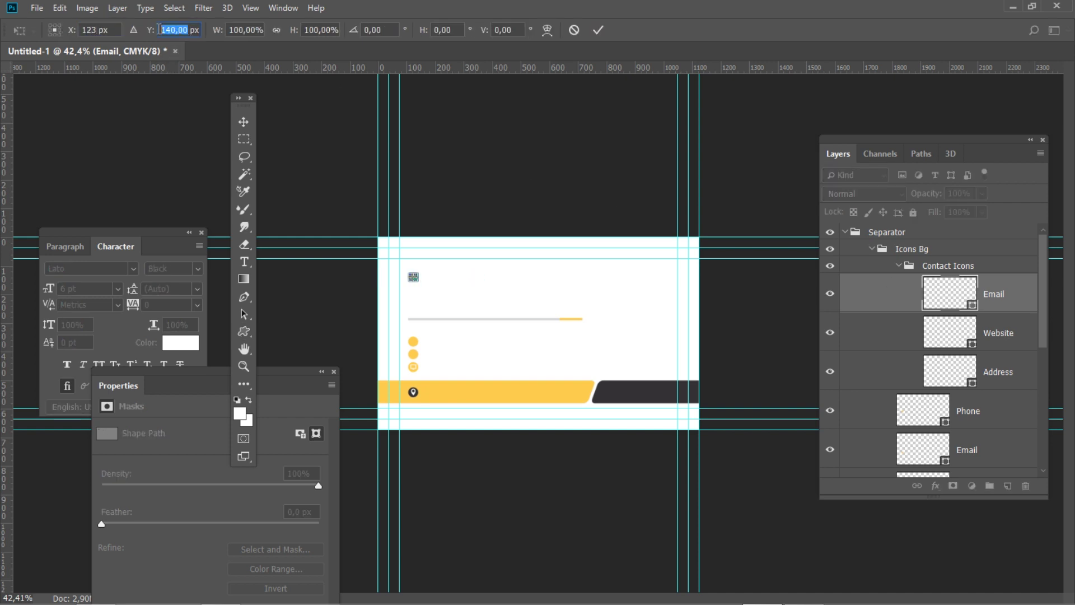
pyautogui.write('449')
pyautogui.press('Return')
pyautogui.press('Return')
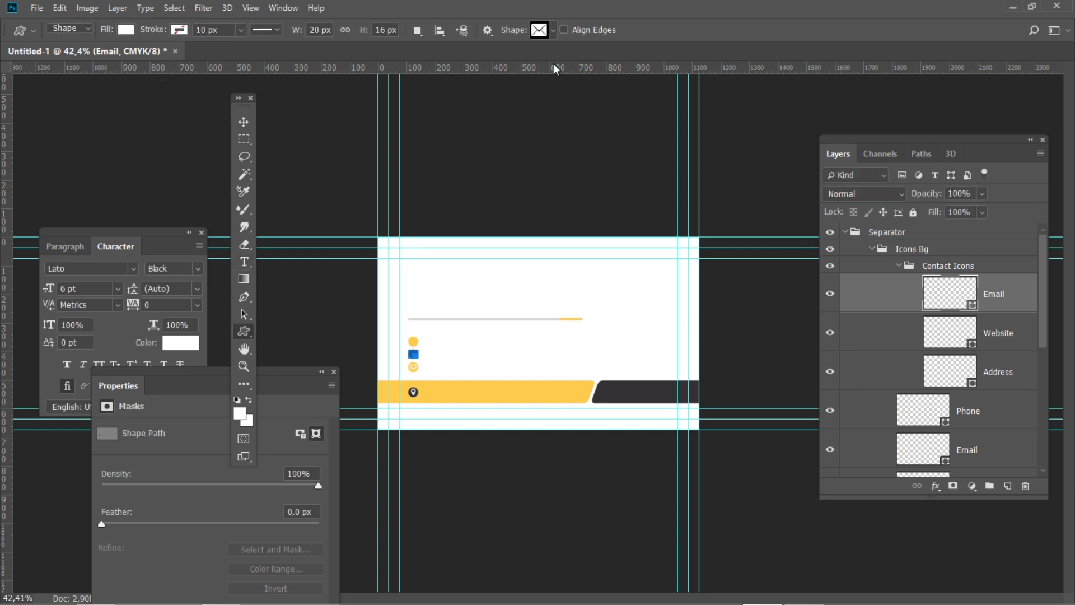
# Draw a 20 px wide telephone custom shape on the canvas
pyautogui.click(549, 31)
pyautogui.click(391, 81)
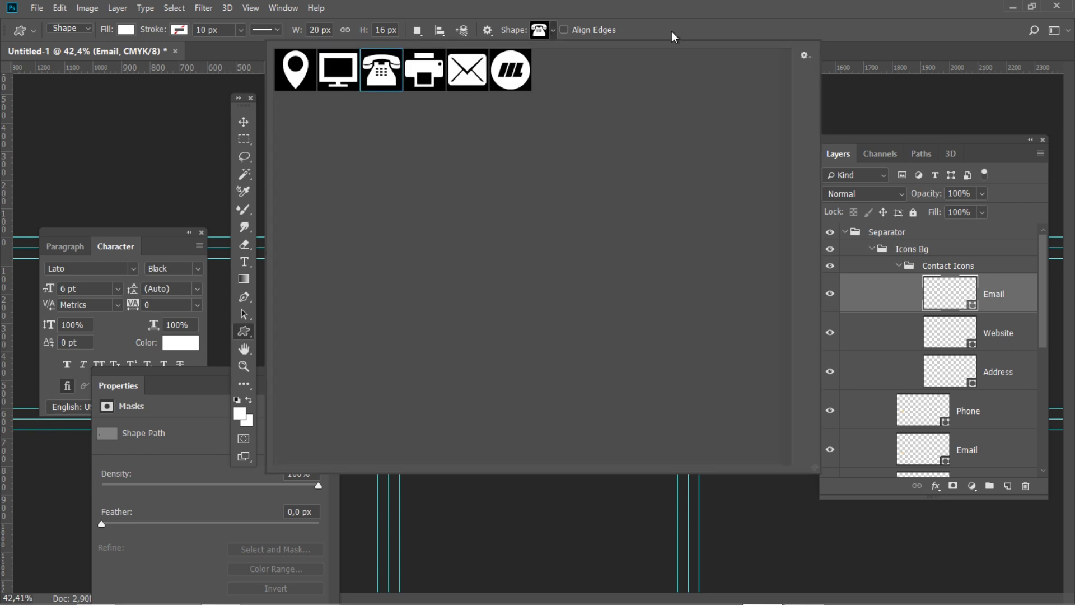
pyautogui.click(672, 31)
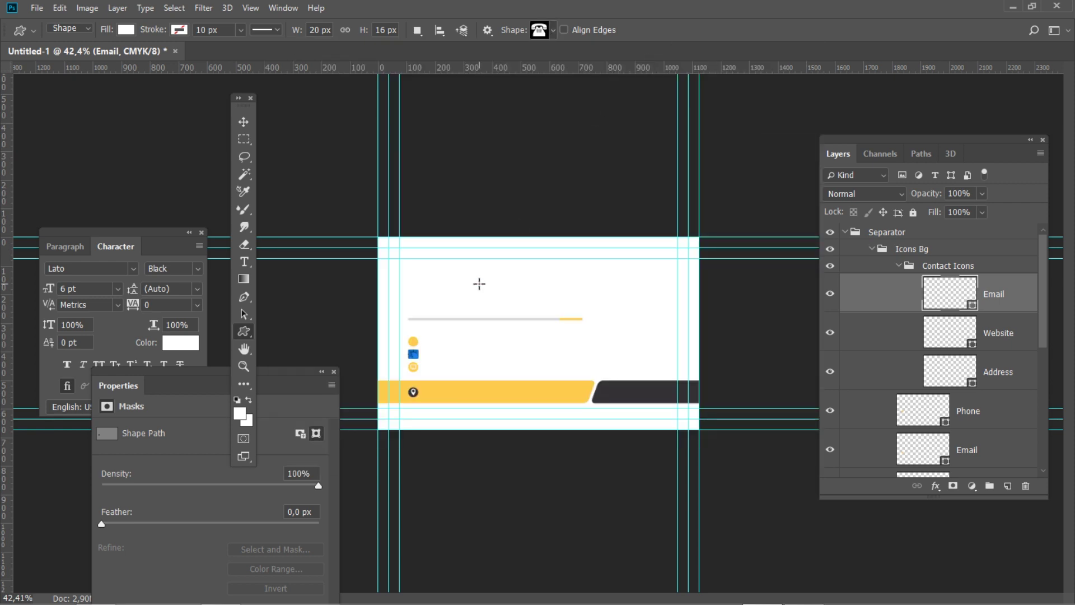
pyautogui.click(478, 284)
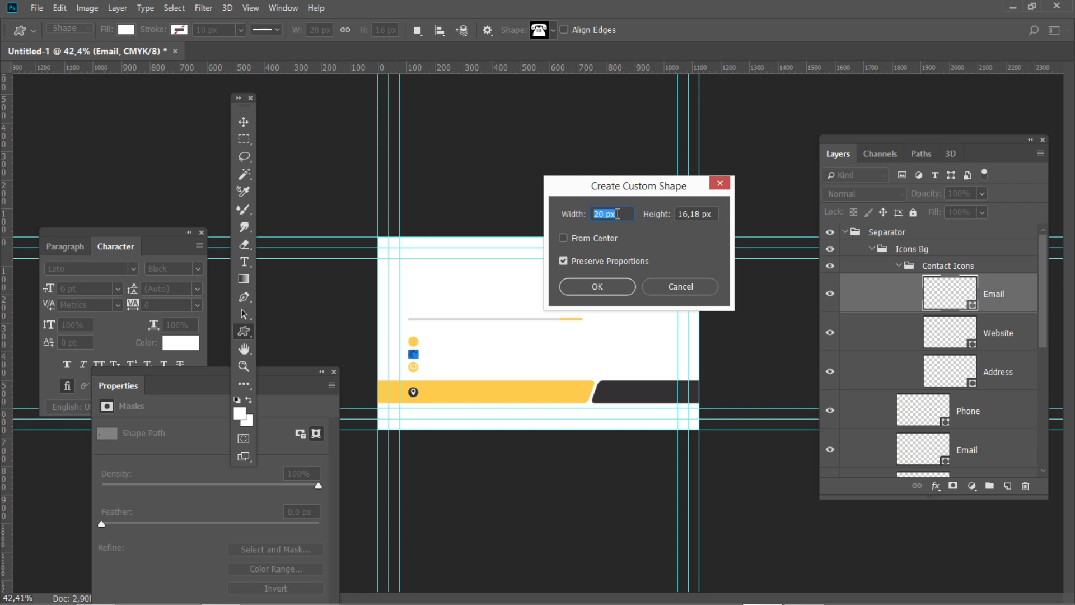
pyautogui.click(598, 286)
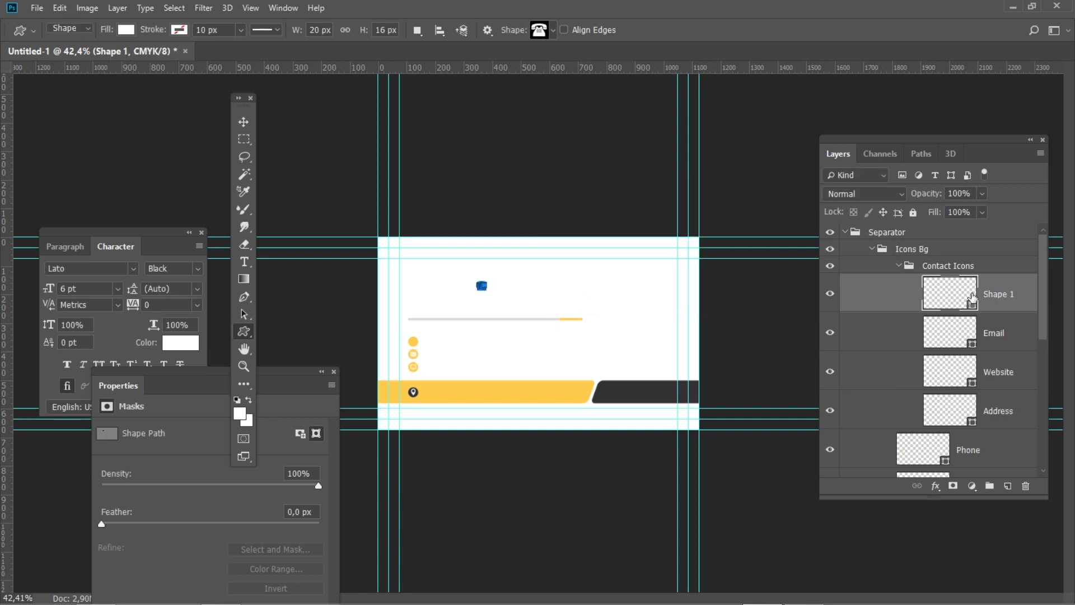
# Name the telephone layer Phone and move it to X 123, Y 365 px
pyautogui.doubleClick(1000, 294)
pyautogui.write('Phone')
pyautogui.press('Return')
pyautogui.hotkey('ctrl', 't')
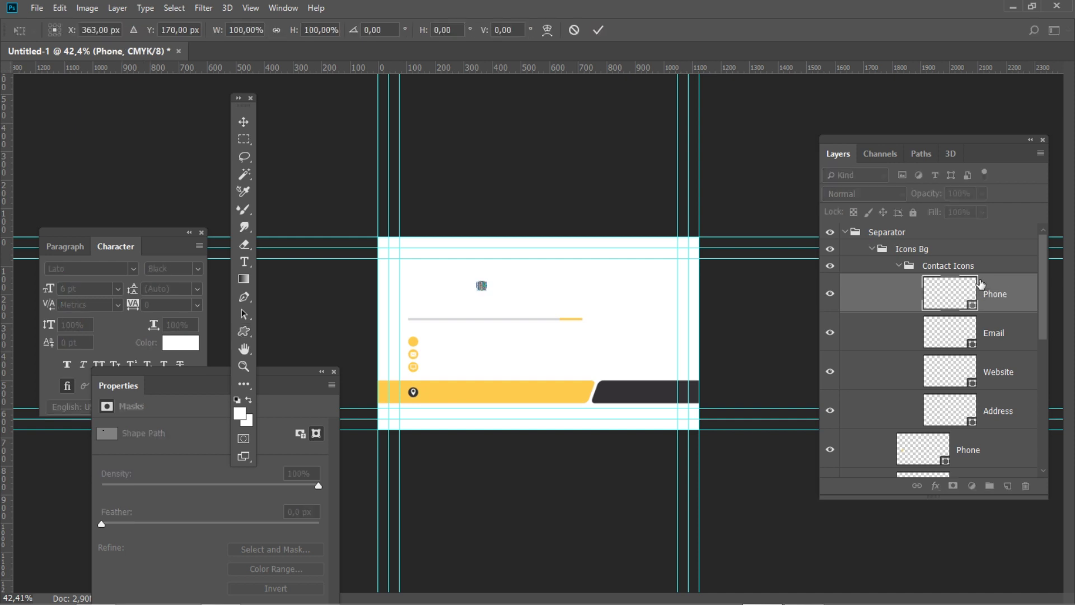
pyautogui.doubleClick(106, 30)
pyautogui.write('123')
pyautogui.press('Tab')
pyautogui.write('365')
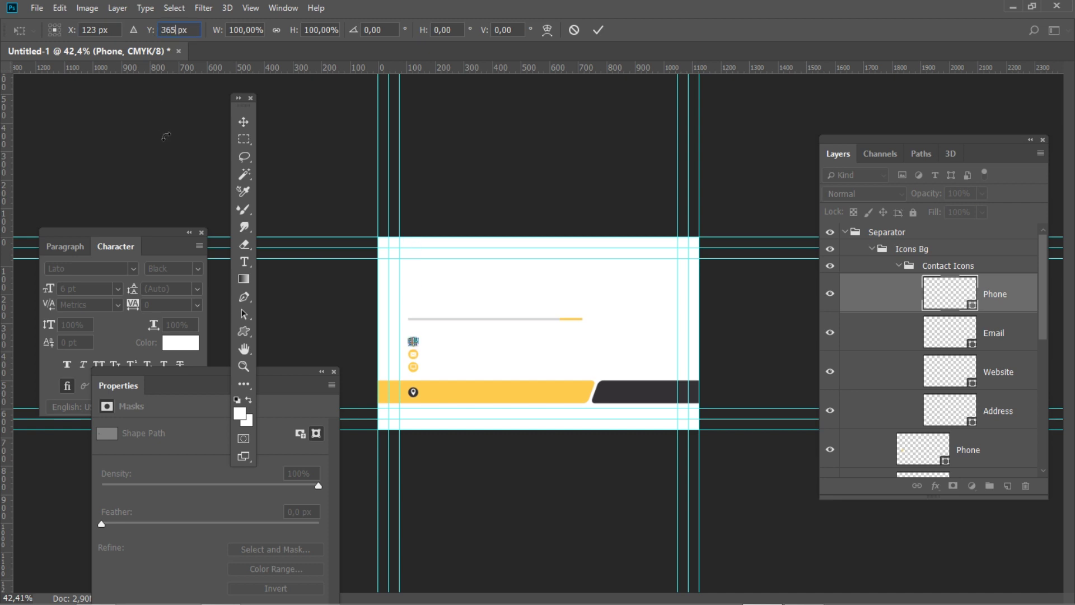
pyautogui.press('Return')
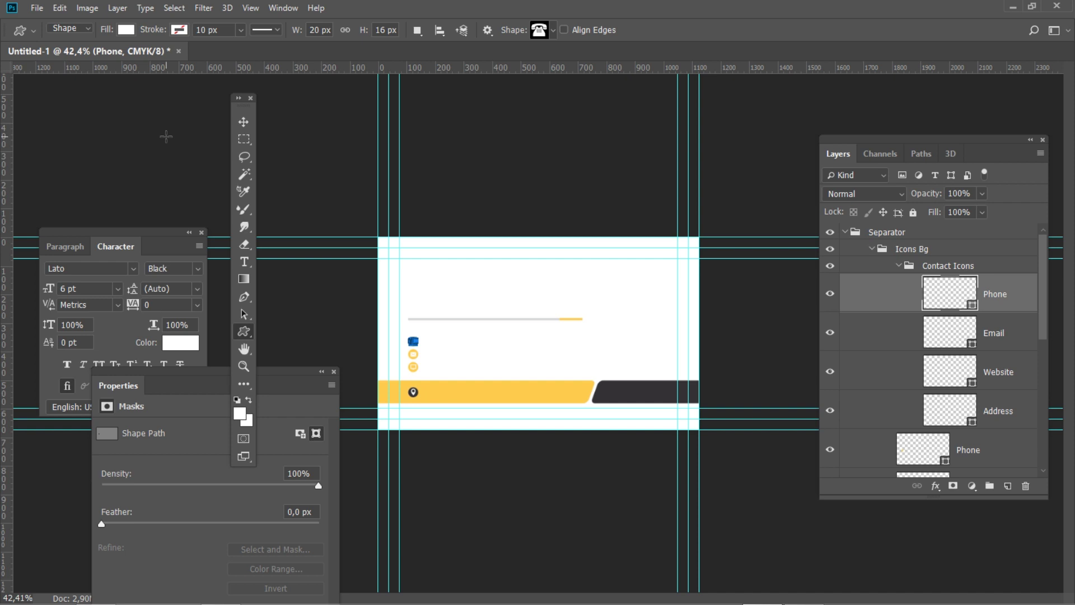
# Convert the locked Background into a regular layer
pyautogui.moveTo(1043, 250); pyautogui.dragTo(1020, 430)
pyautogui.doubleClick(965, 451)
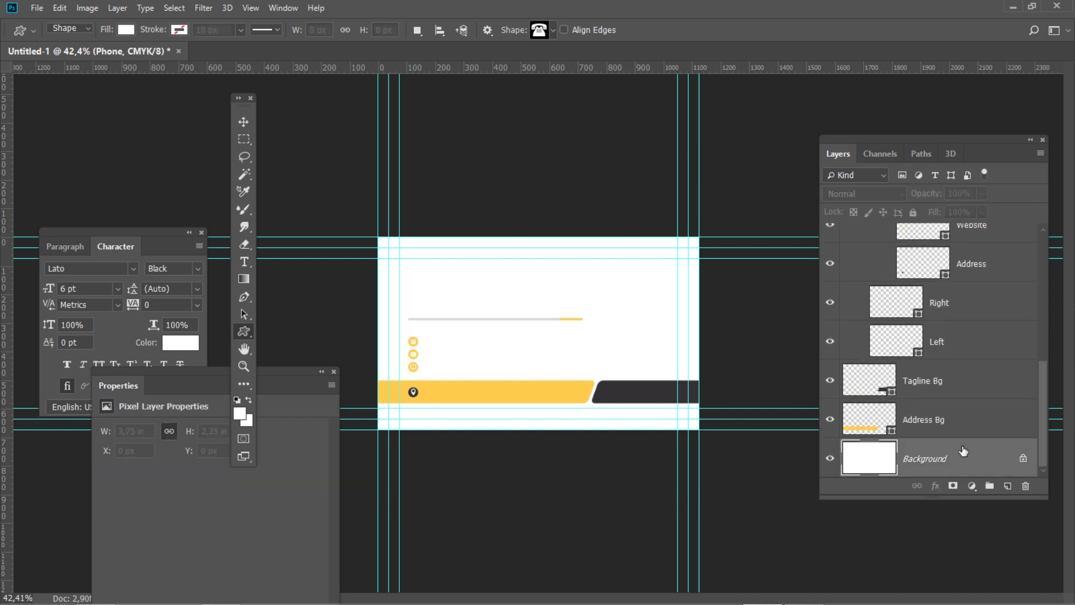
pyautogui.write('Ba')
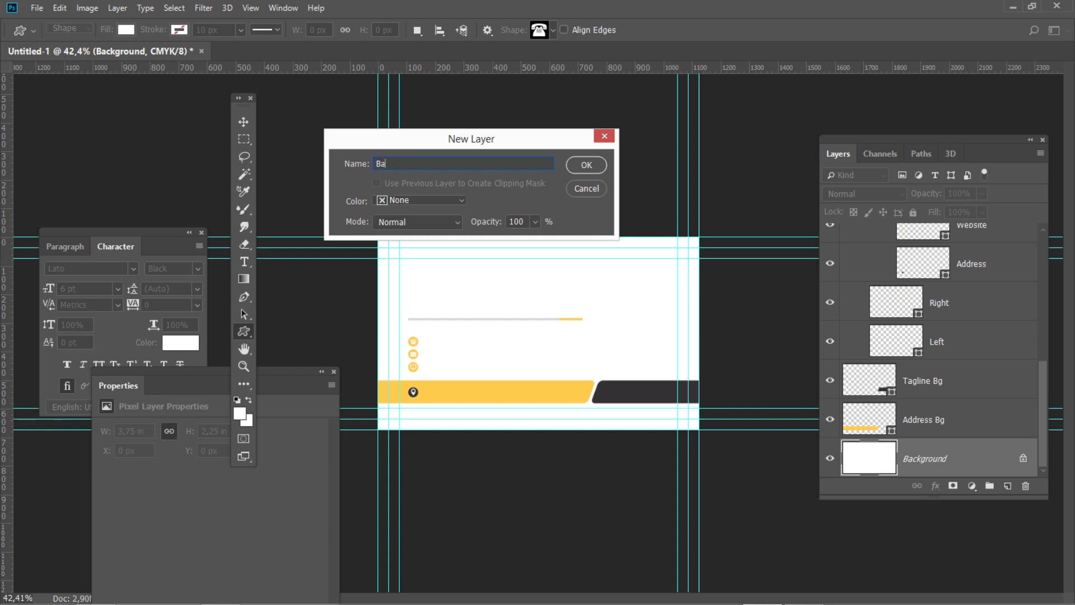
pyautogui.write('ckground')
pyautogui.click(585, 166)
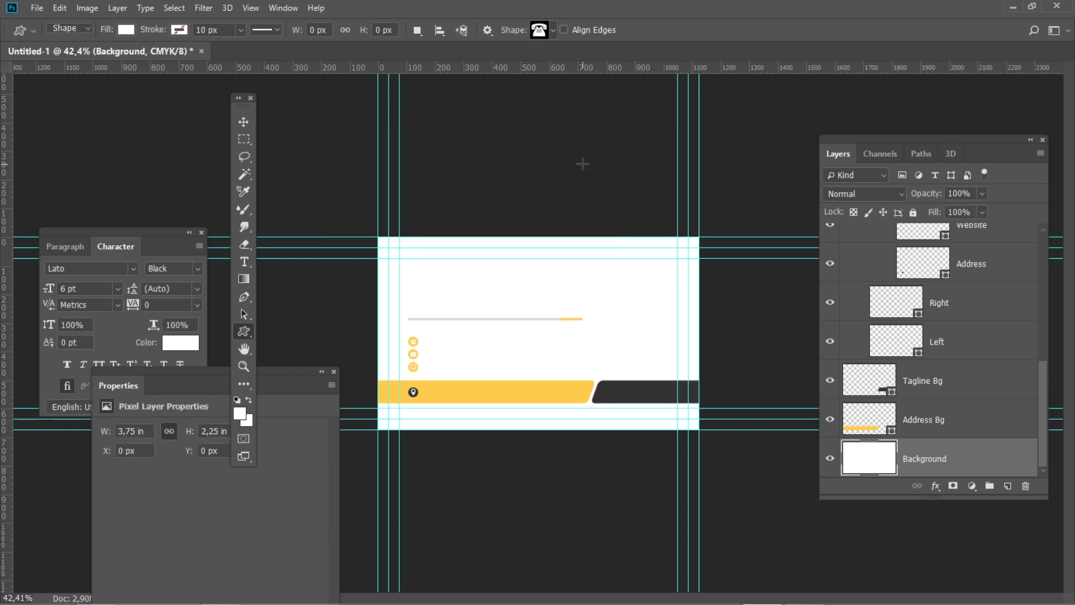
# Group all layers into one group named Background
pyautogui.moveTo(1044, 418); pyautogui.dragTo(1032, 285)
pyautogui.click(966, 237)
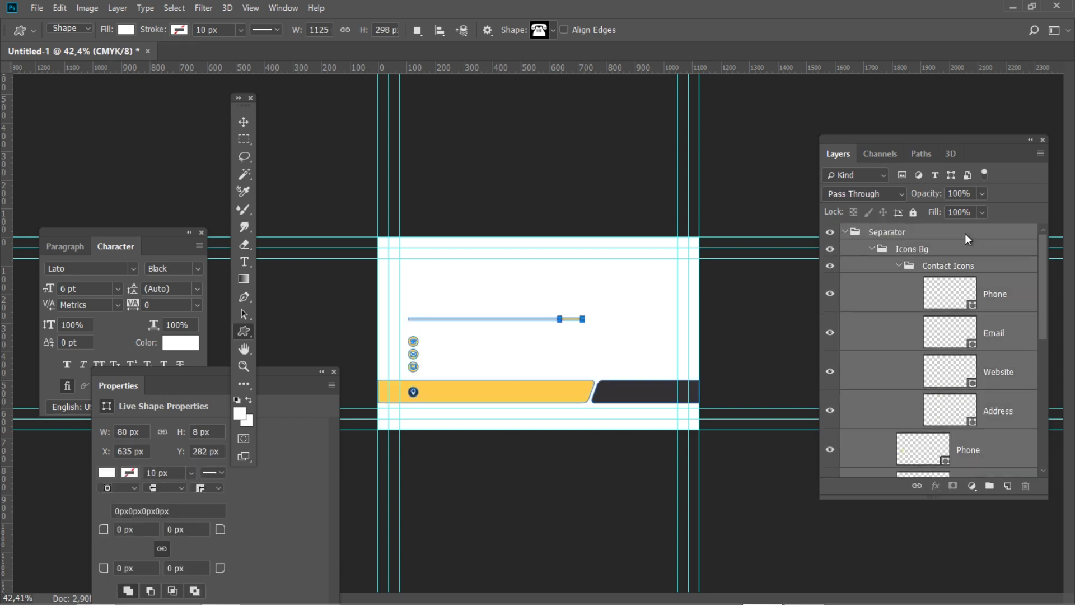
pyautogui.click(990, 486)
pyautogui.doubleClick(888, 232)
pyautogui.write('Background')
pyautogui.press('Return')
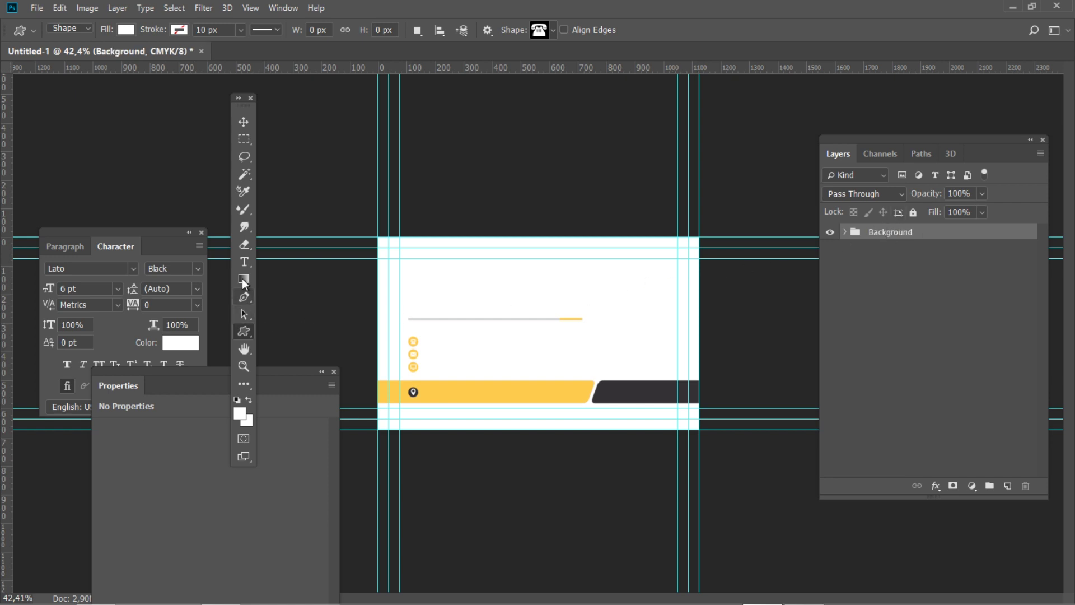
# Set the Type tool to right-aligned, white Lato Black 6 pt text
pyautogui.click(244, 261)
pyautogui.click(333, 371)
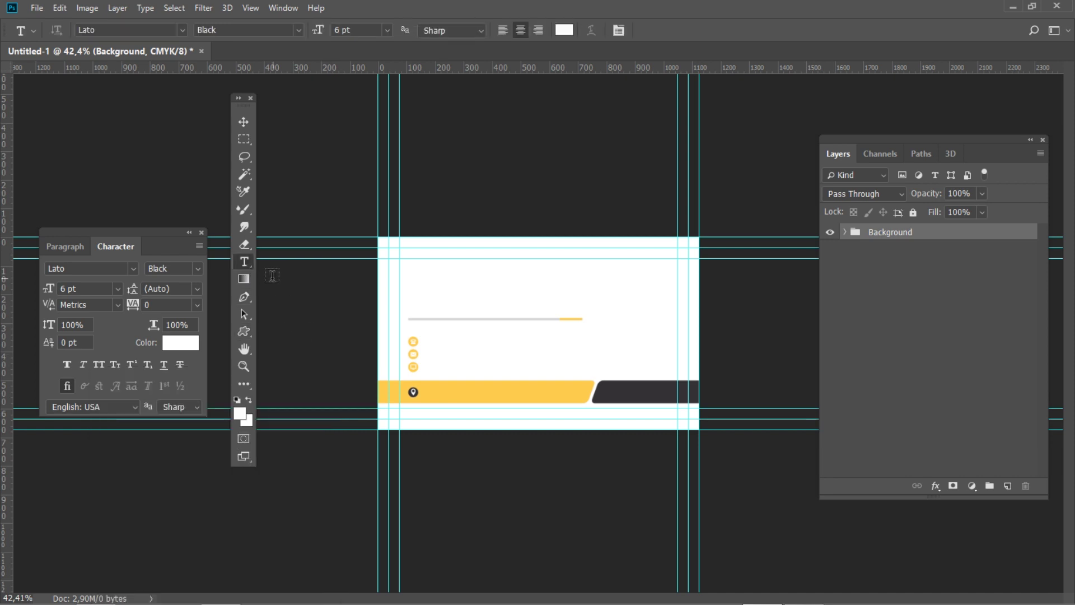
pyautogui.click(65, 247)
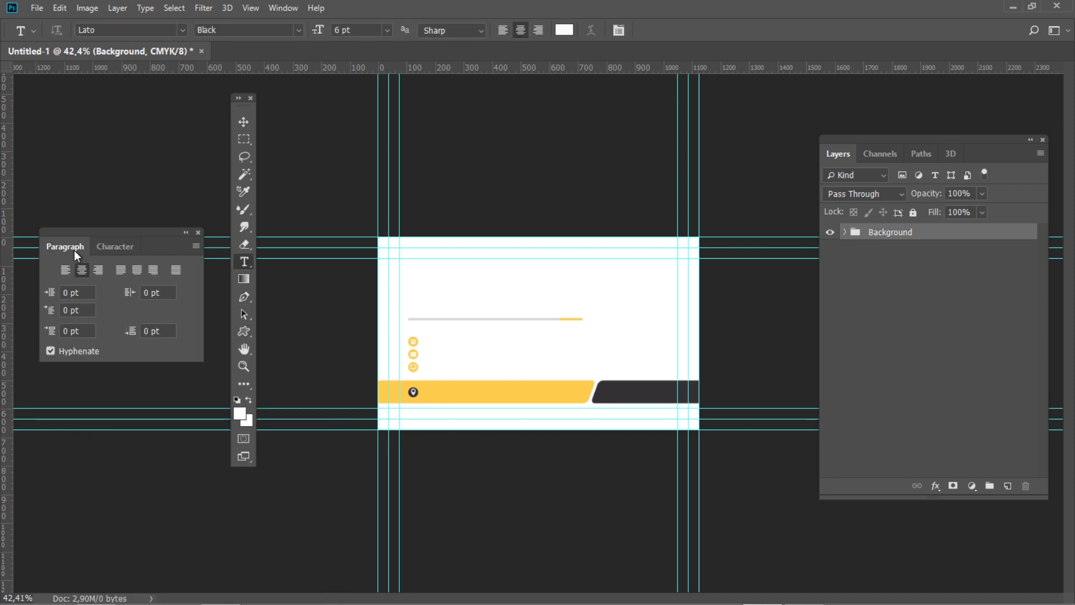
pyautogui.click(98, 270)
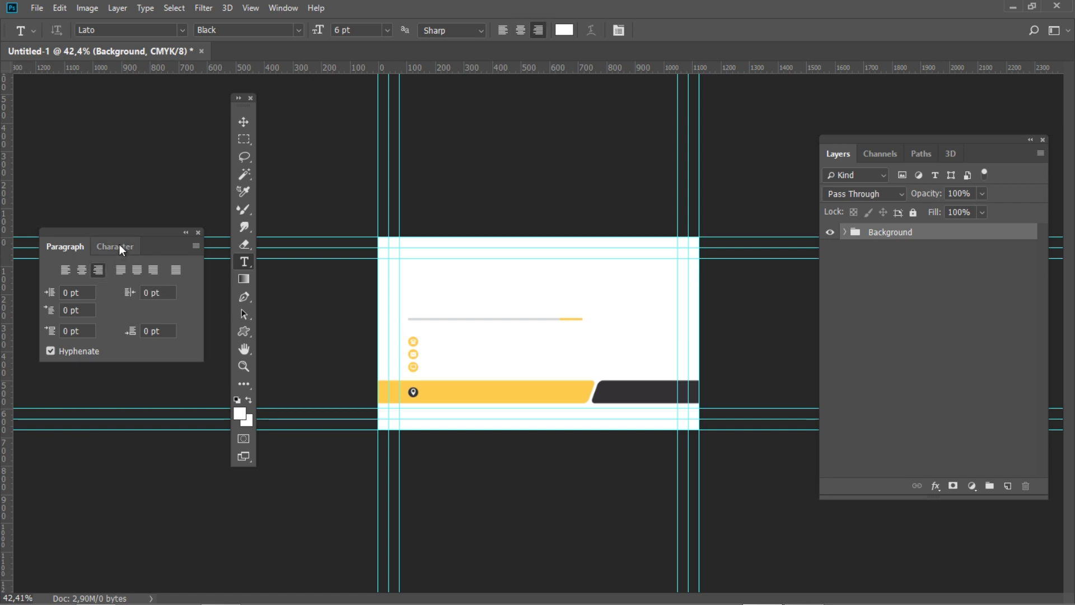
pyautogui.click(119, 246)
pyautogui.click(84, 270)
pyautogui.click(198, 269)
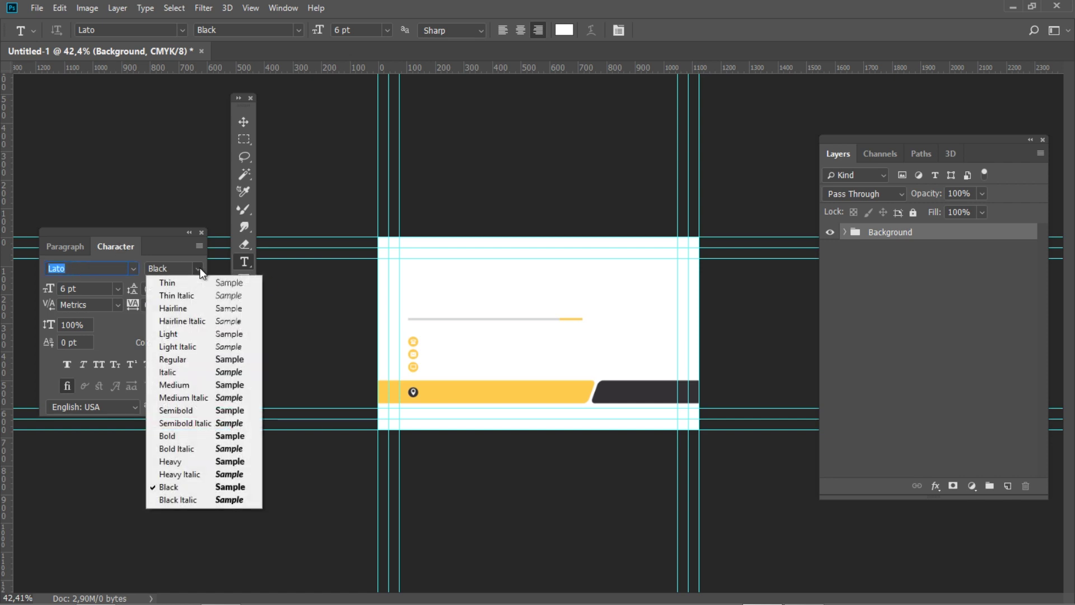
pyautogui.click(200, 270)
pyautogui.click(56, 287)
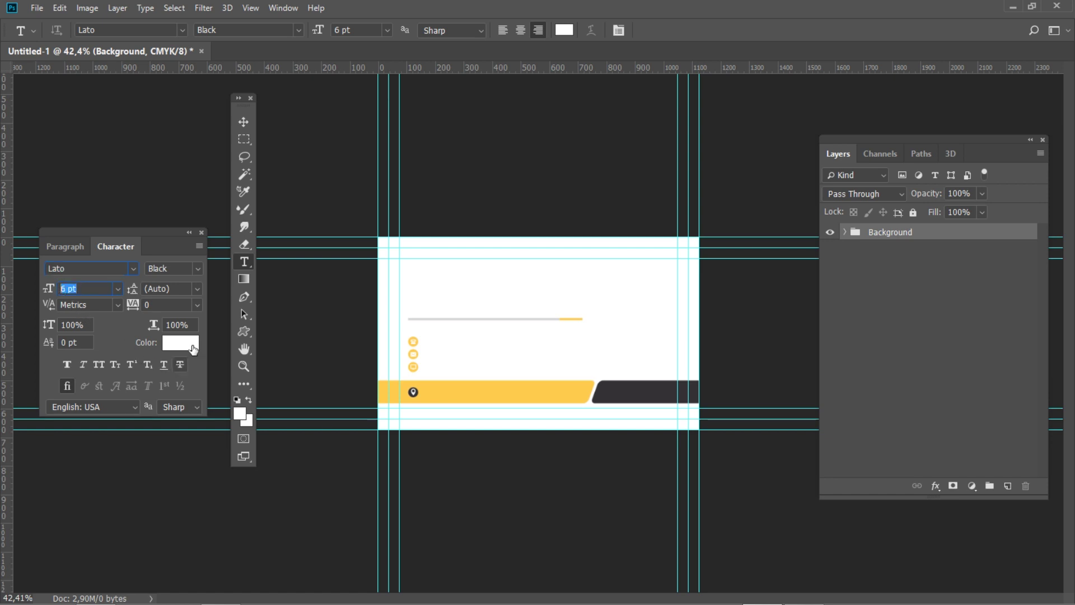
pyautogui.click(193, 343)
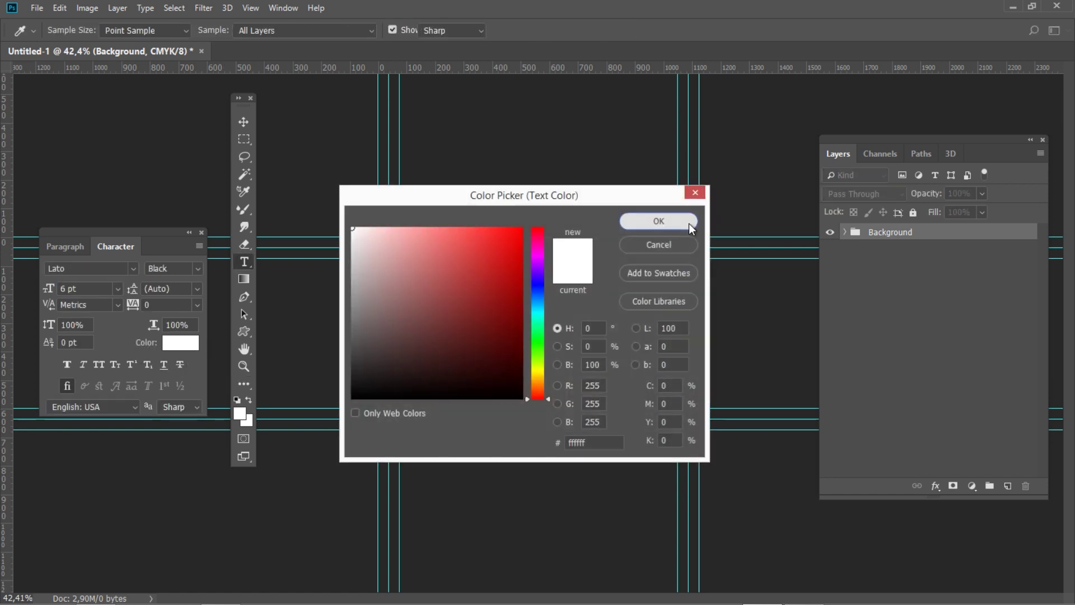
pyautogui.click(691, 223)
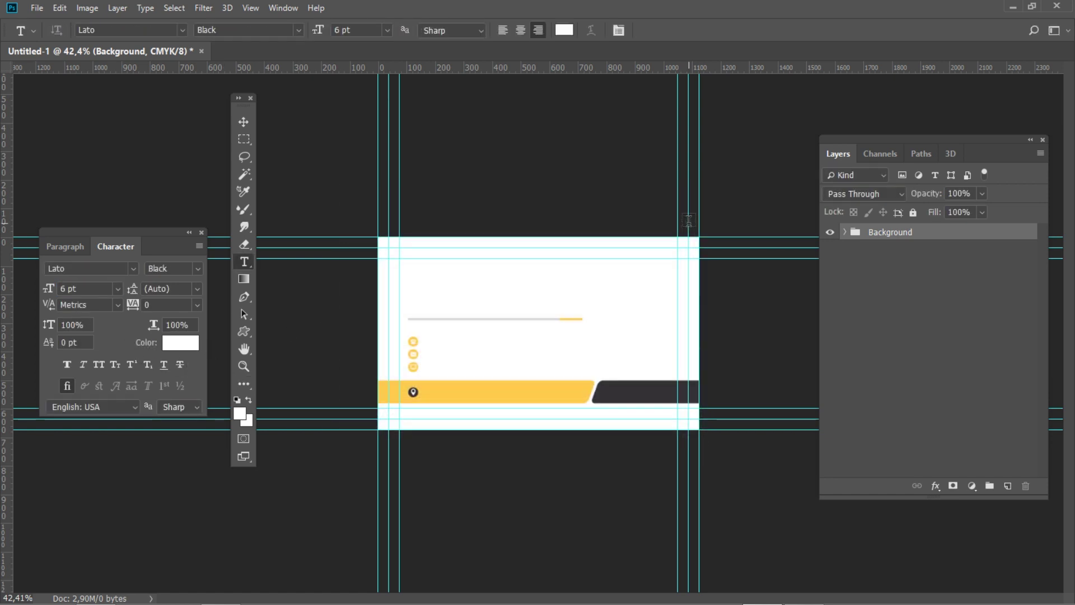
# Type VISUAL EYE CANDY on the dark bottom bar
pyautogui.click(609, 393)
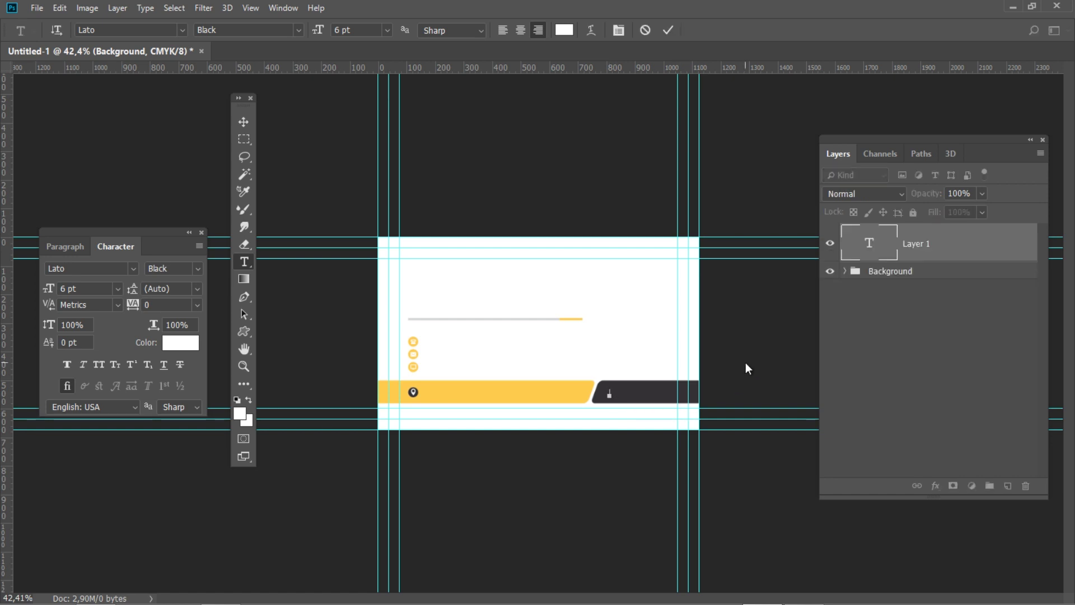
pyautogui.write('VISUAL EYE CANDY')
pyautogui.click(745, 361)
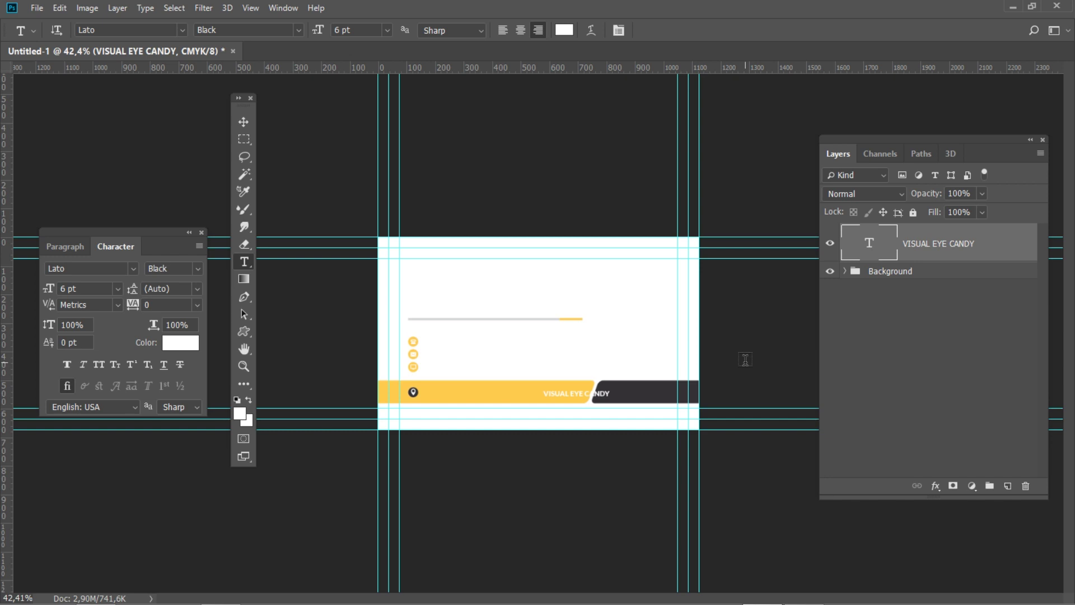
# Make the word VISUAL Lato Regular in yellow (M 20, Y 80)
pyautogui.moveTo(569, 393); pyautogui.dragTo(541, 394)
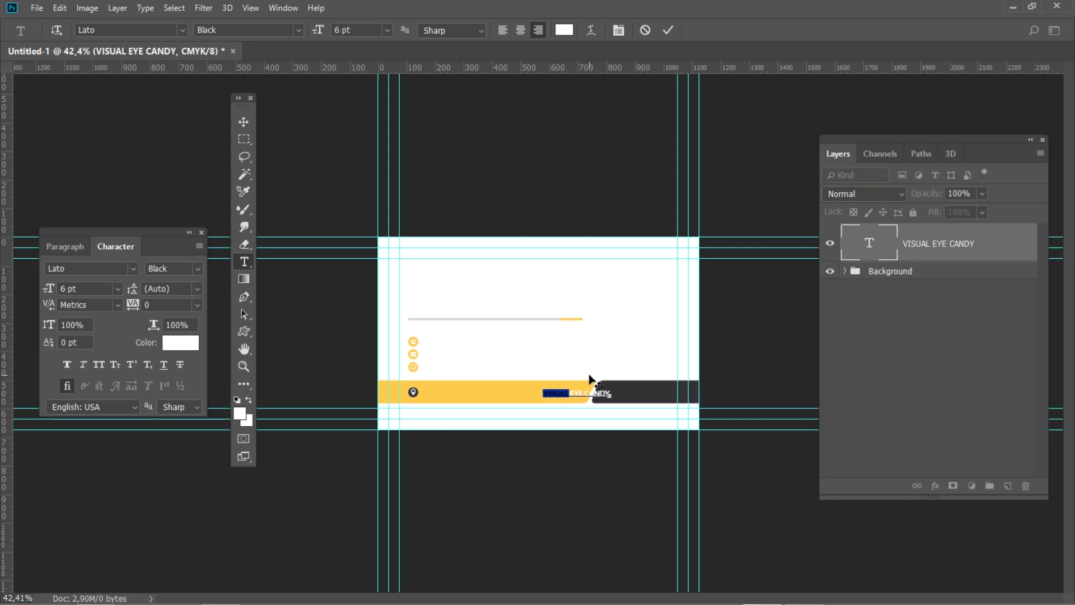
pyautogui.click(199, 268)
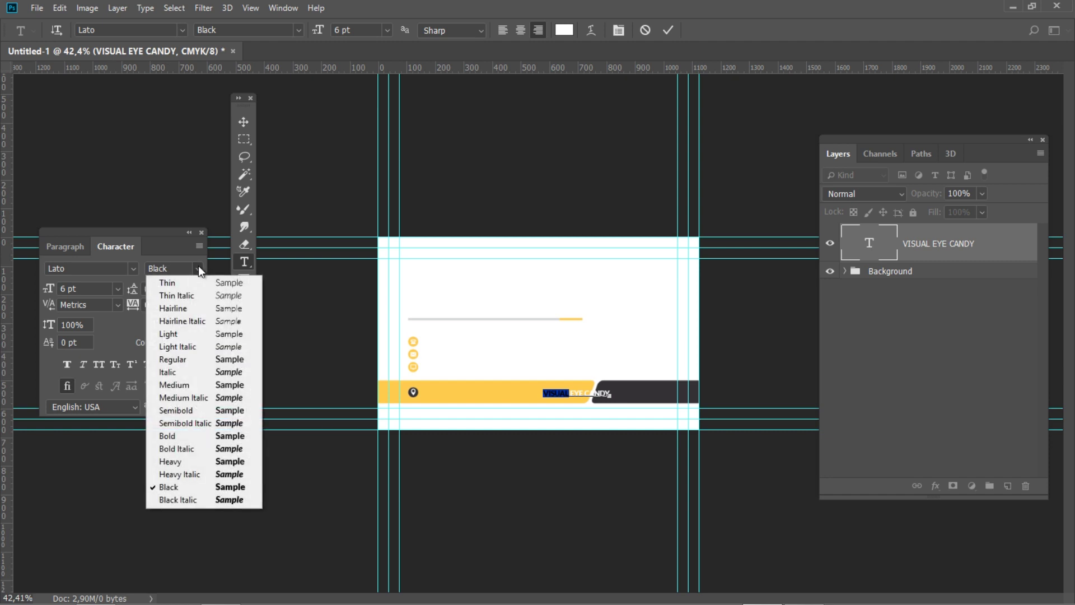
pyautogui.click(186, 362)
pyautogui.click(180, 343)
pyautogui.press('Tab')
pyautogui.write('20')
pyautogui.press('Tab')
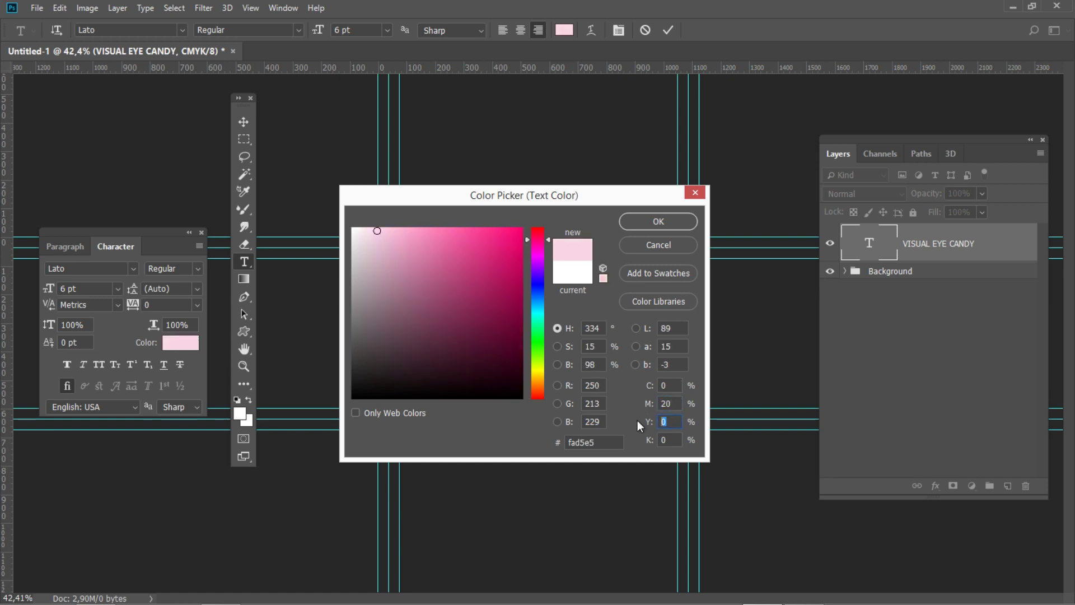
pyautogui.write('80')
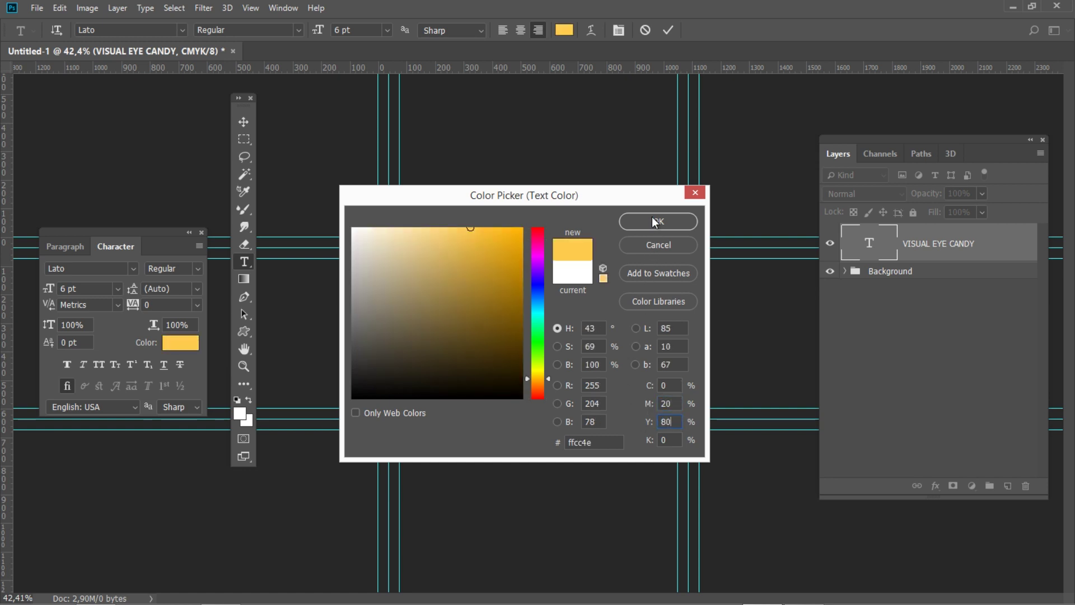
pyautogui.click(654, 223)
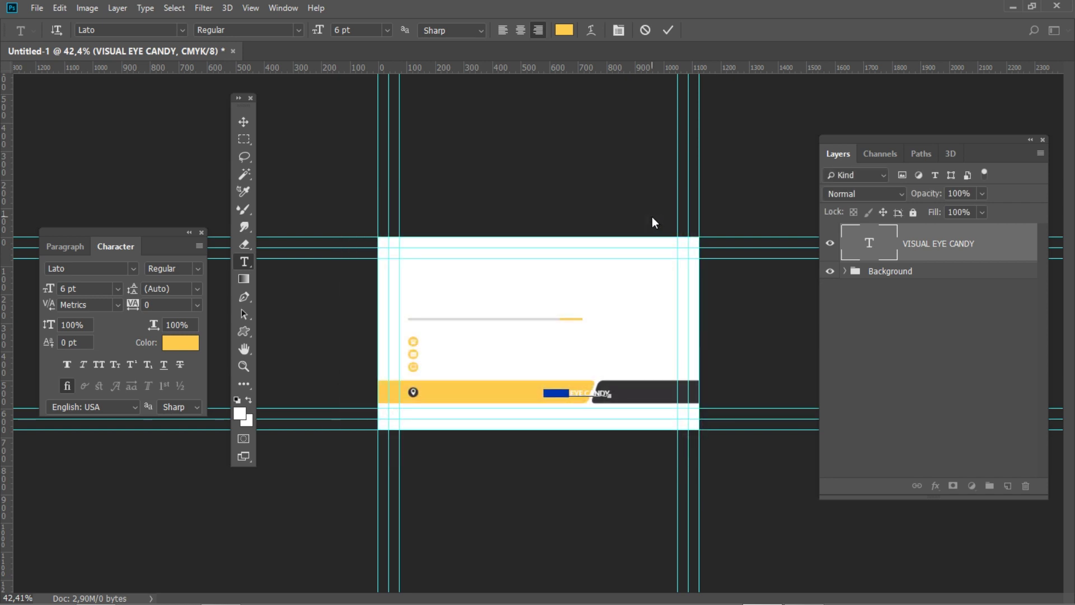
pyautogui.hotkey('ctrl', 'Return')
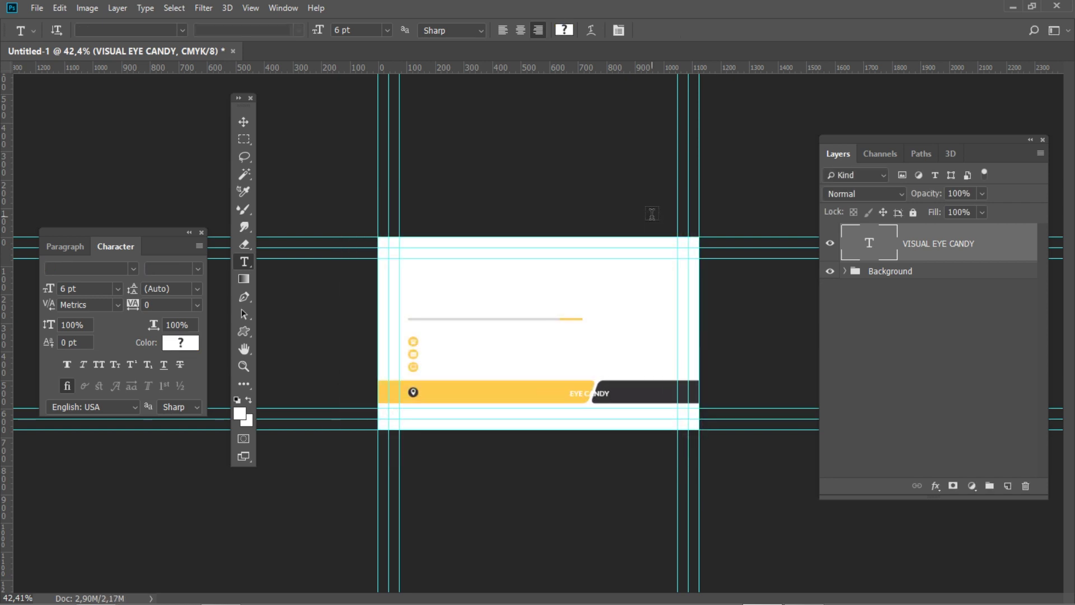
# Move the VISUAL EYE CANDY text to X 934, Y 541 px
pyautogui.hotkey('ctrl', 't')
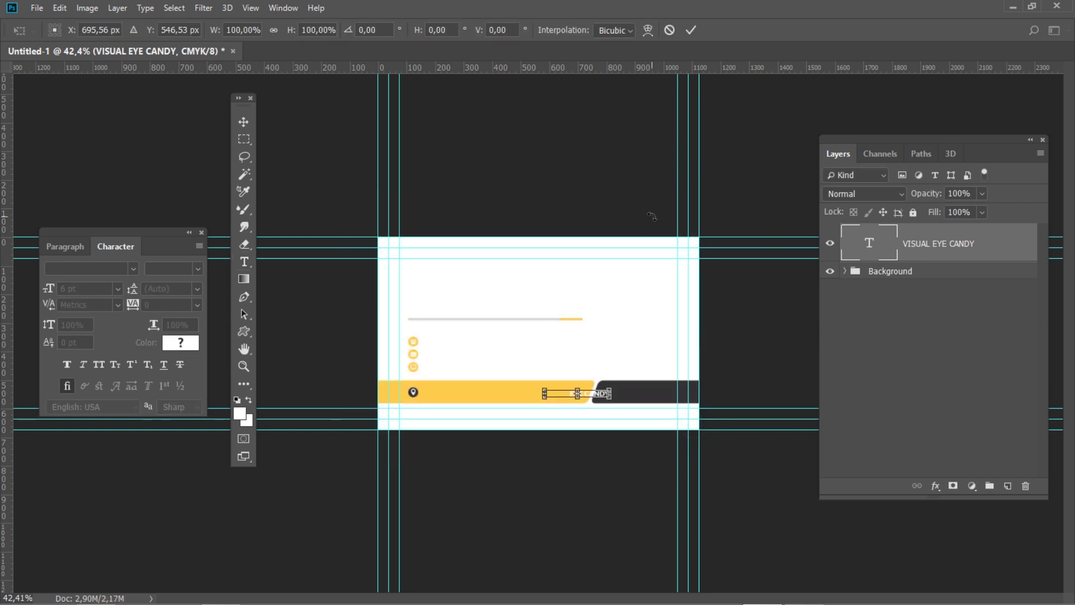
pyautogui.moveTo(110, 29); pyautogui.dragTo(63, 31)
pyautogui.write('934')
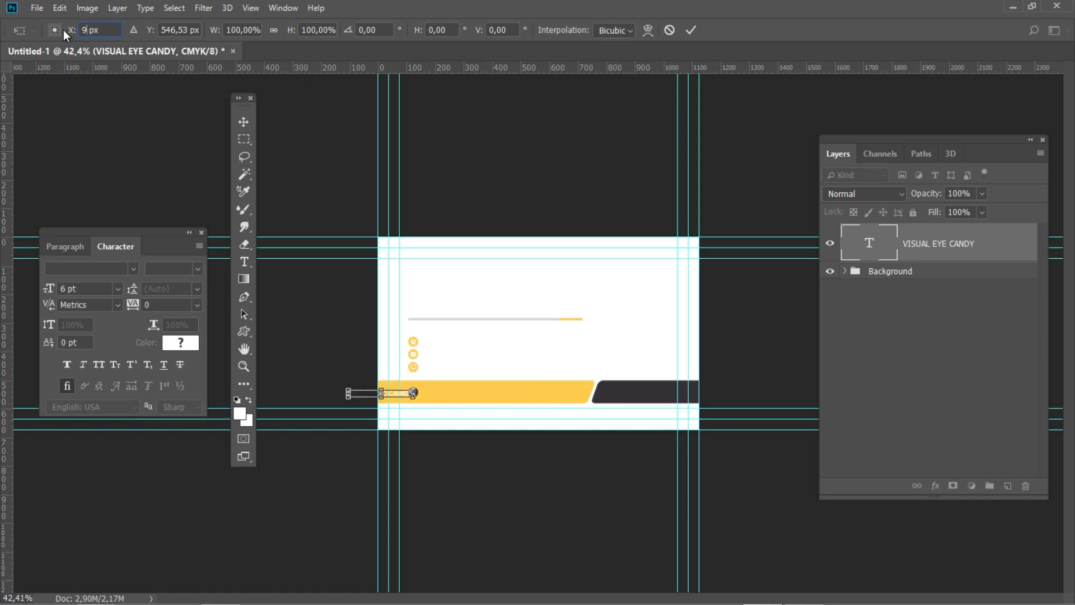
pyautogui.press('Tab')
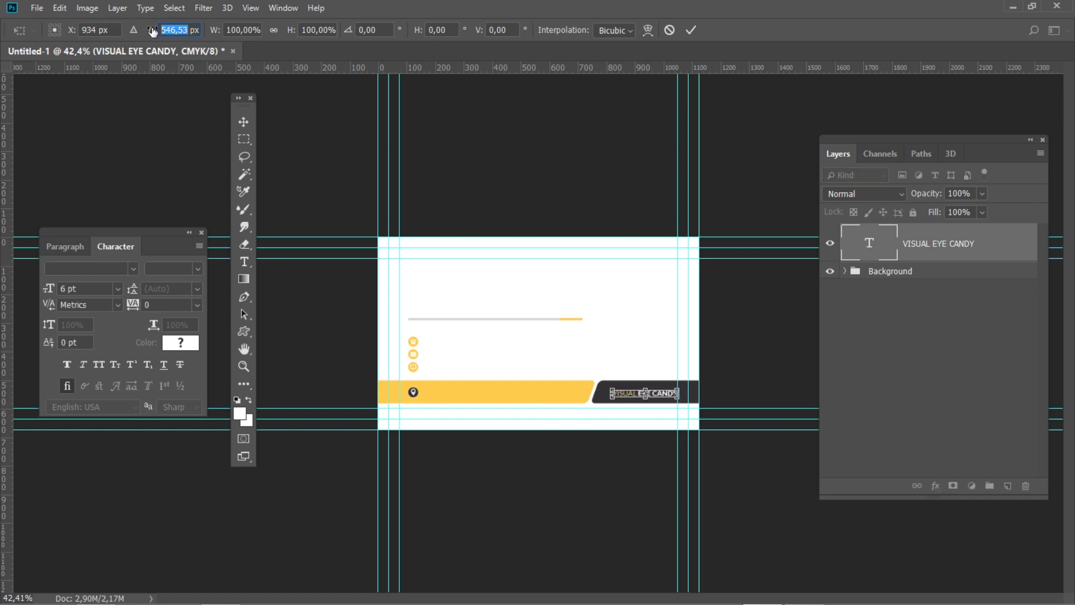
pyautogui.write('541')
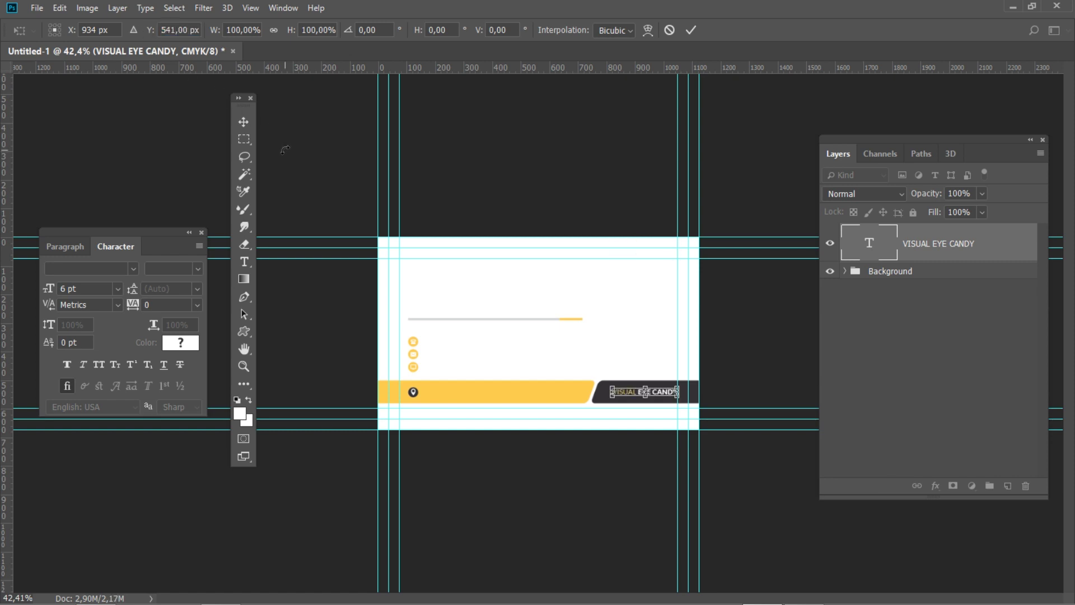
pyautogui.press('Return')
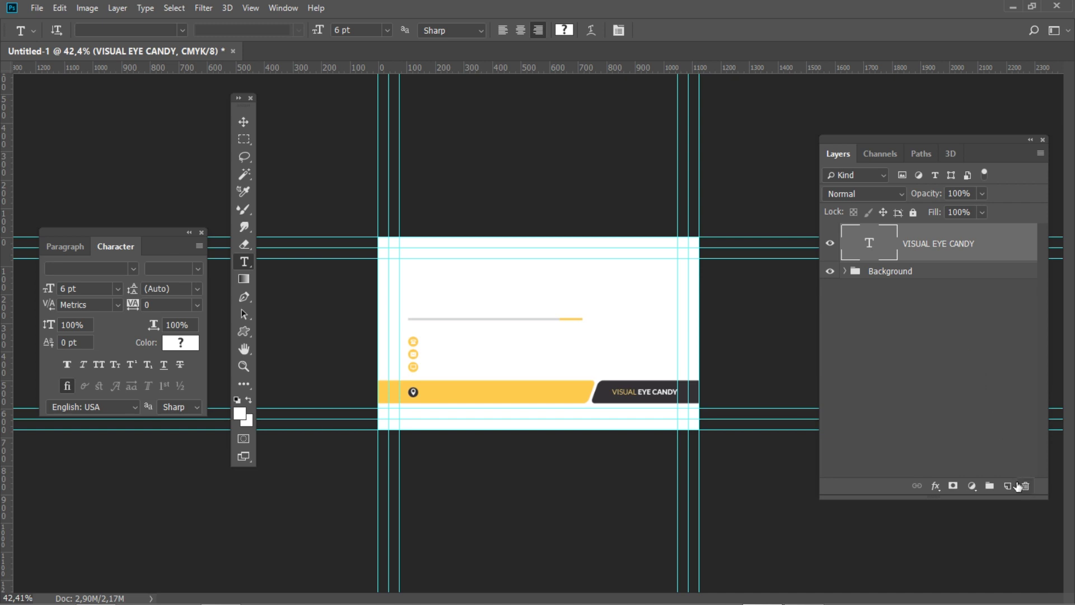
# Add a new empty layer named Address
pyautogui.click(1008, 485)
pyautogui.doubleClick(916, 245)
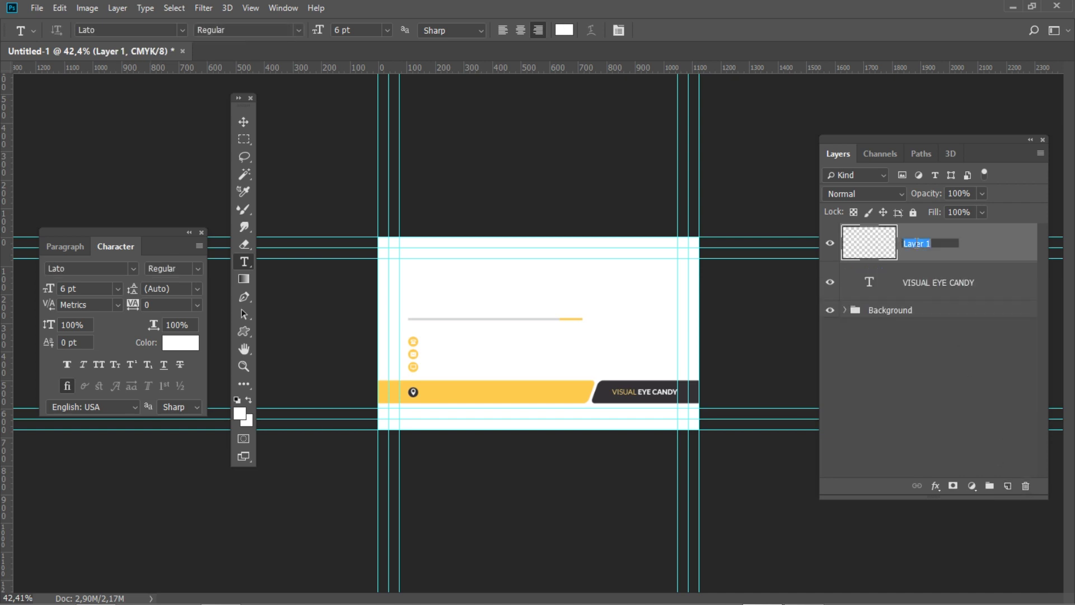
pyautogui.write('Address')
pyautogui.press('Return')
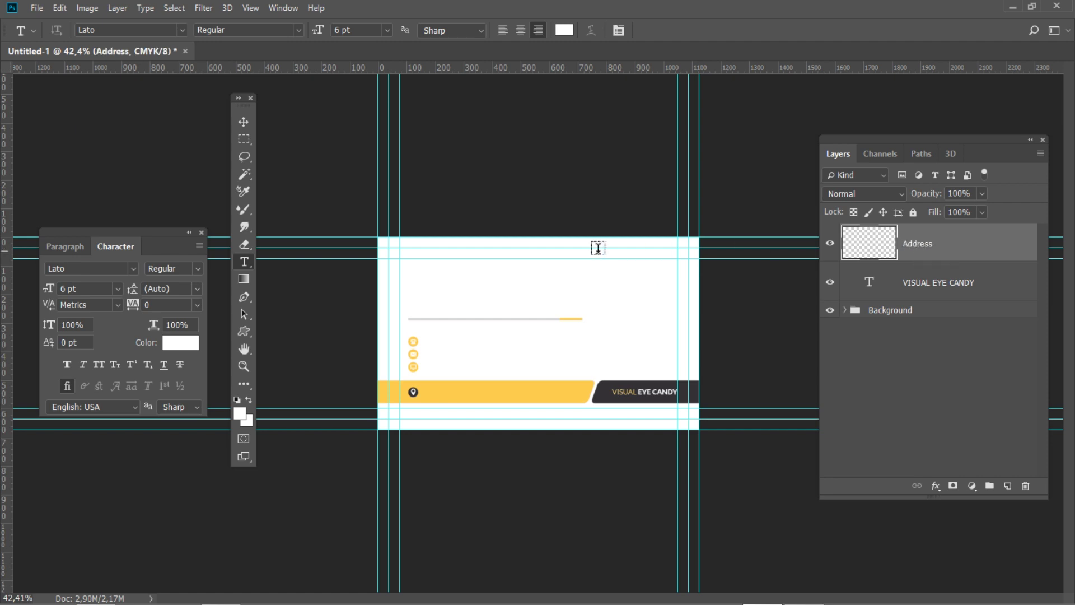
# Set text to left-aligned Lato Bold Italic with a K 95 dark colour
pyautogui.click(75, 244)
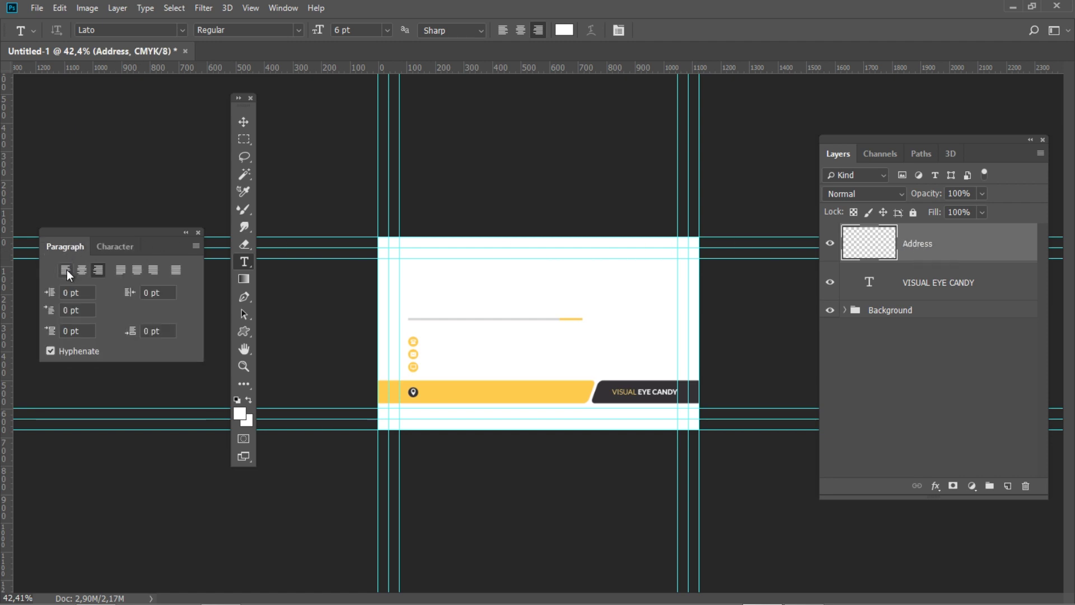
pyautogui.click(66, 270)
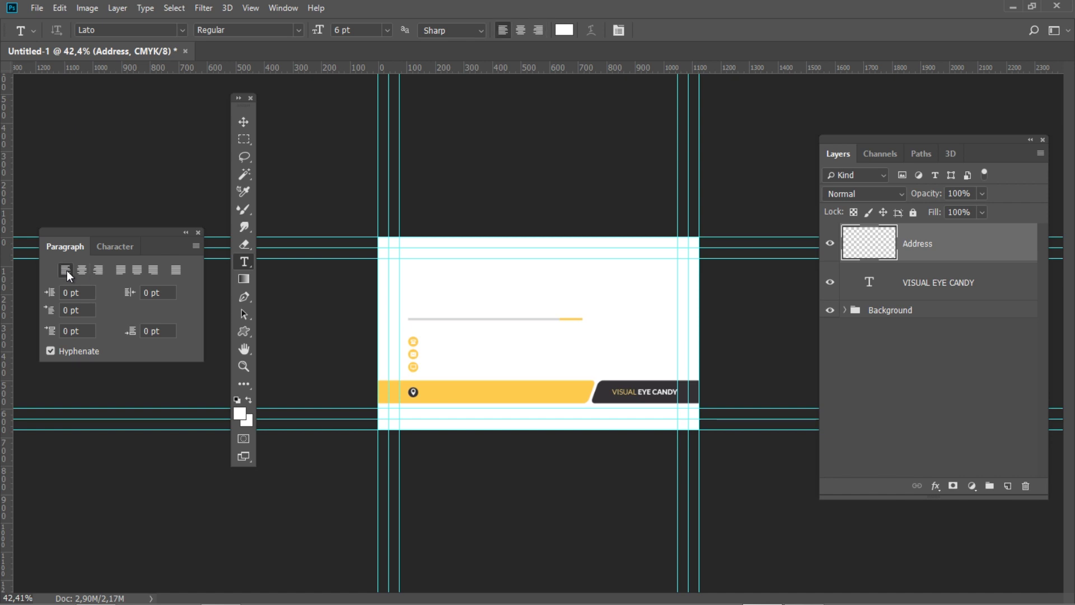
pyautogui.click(113, 246)
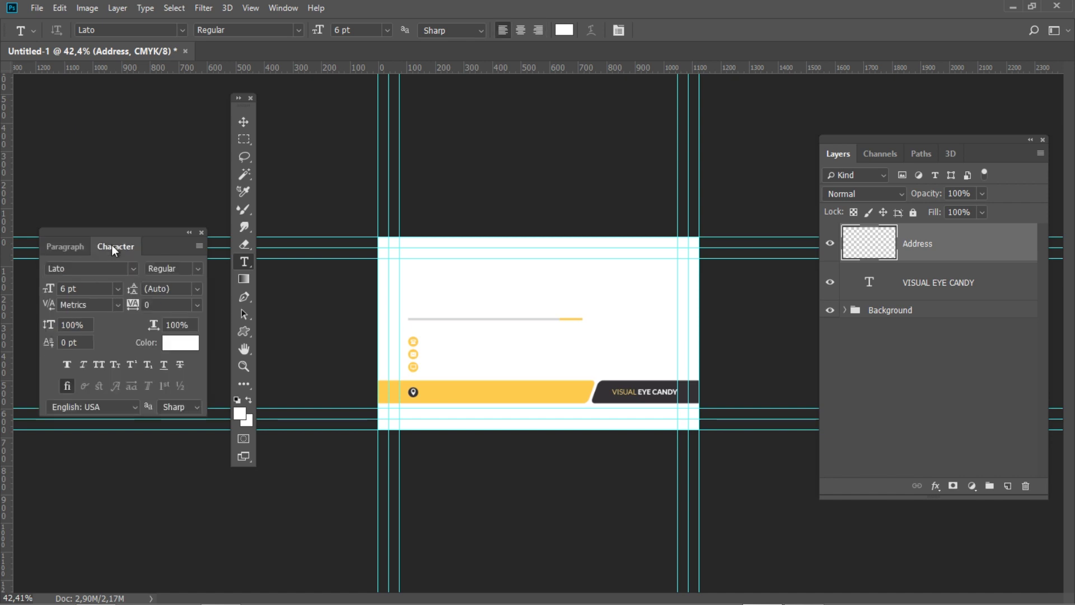
pyautogui.click(197, 269)
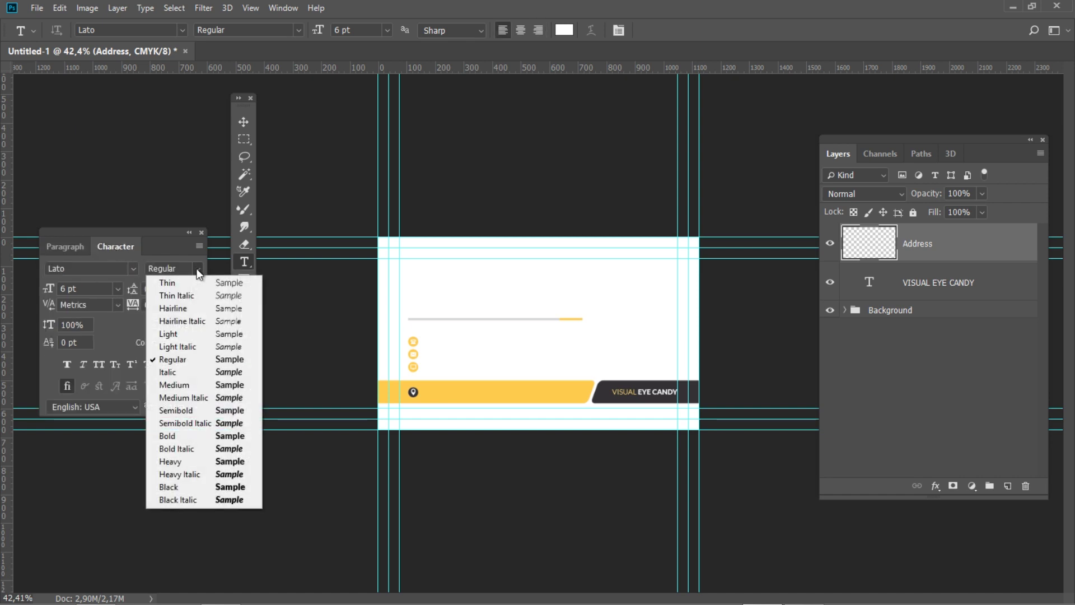
pyautogui.click(187, 449)
pyautogui.click(181, 343)
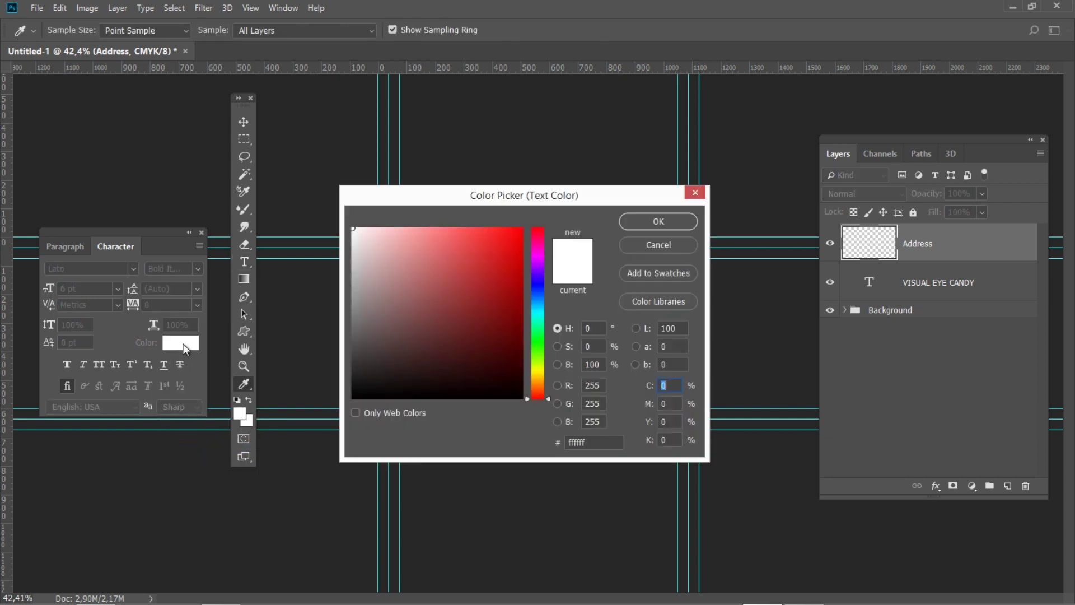
pyautogui.click(675, 438)
pyautogui.write('95')
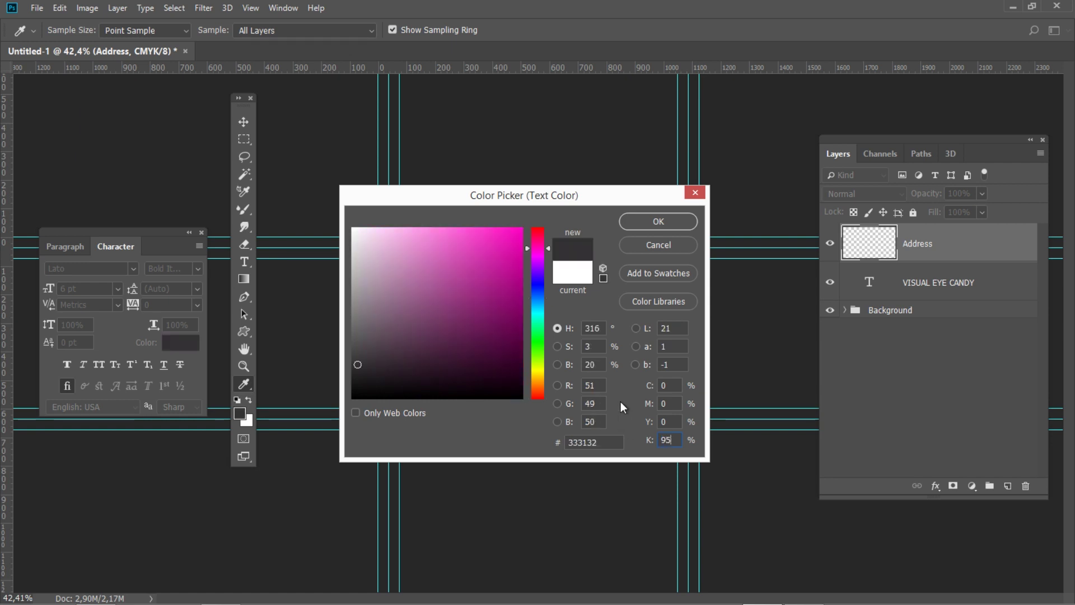
pyautogui.click(627, 219)
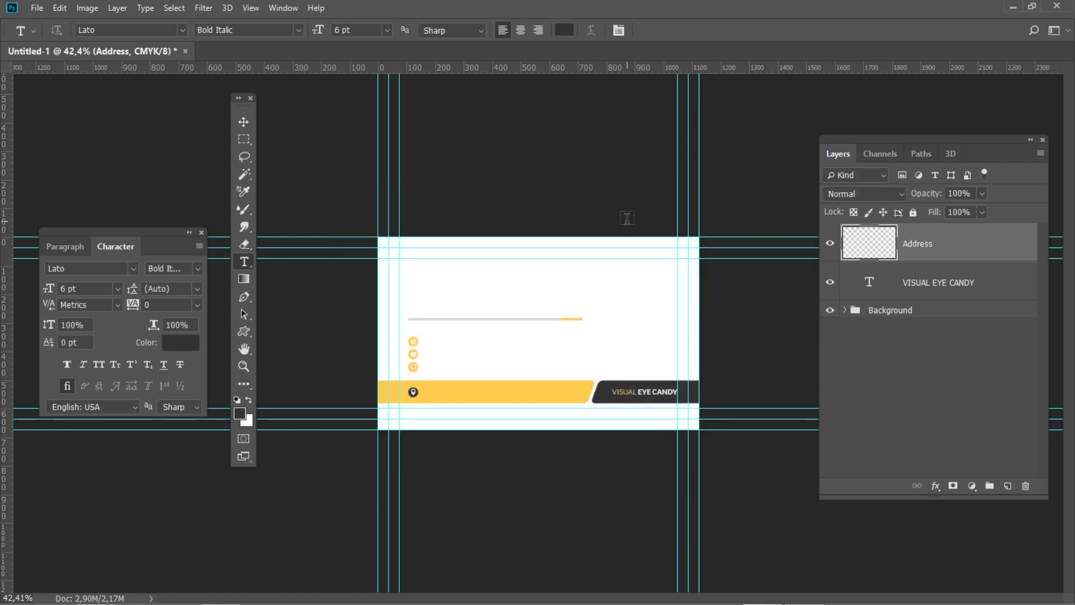
# Type the street address beside the pin icon
pyautogui.click(437, 391)
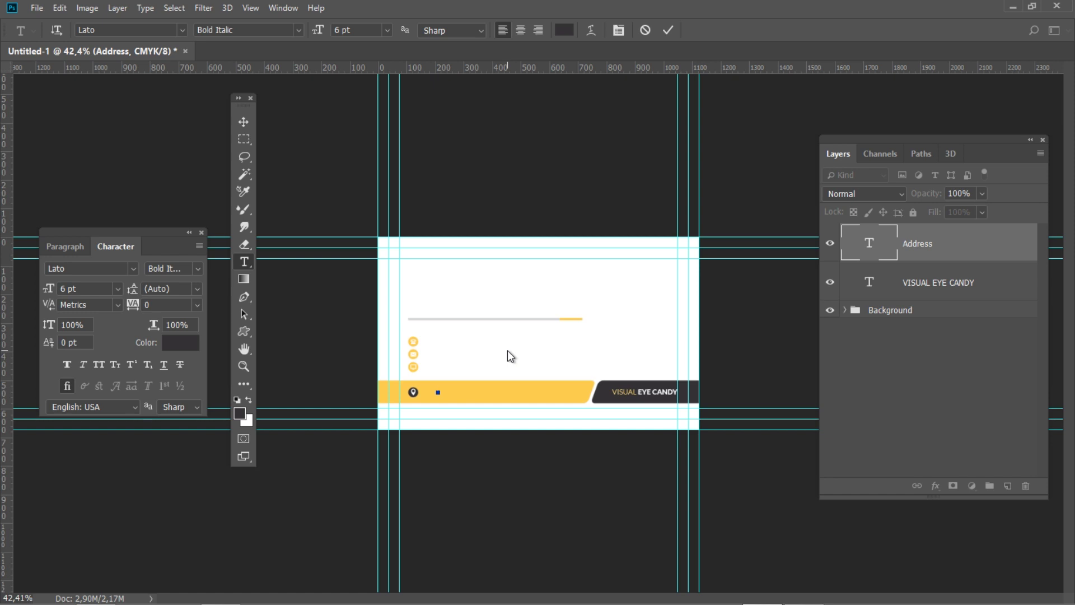
pyautogui.write('zzz')
pyautogui.write(' St')
pyautogui.write('venth A')
pyautogui.write('venue')
pyautogui.write(' Ne')
pyautogui.write('w Yo')
pyautogui.write('rk')
pyautogui.write(' NY')
pyautogui.write(' 54')
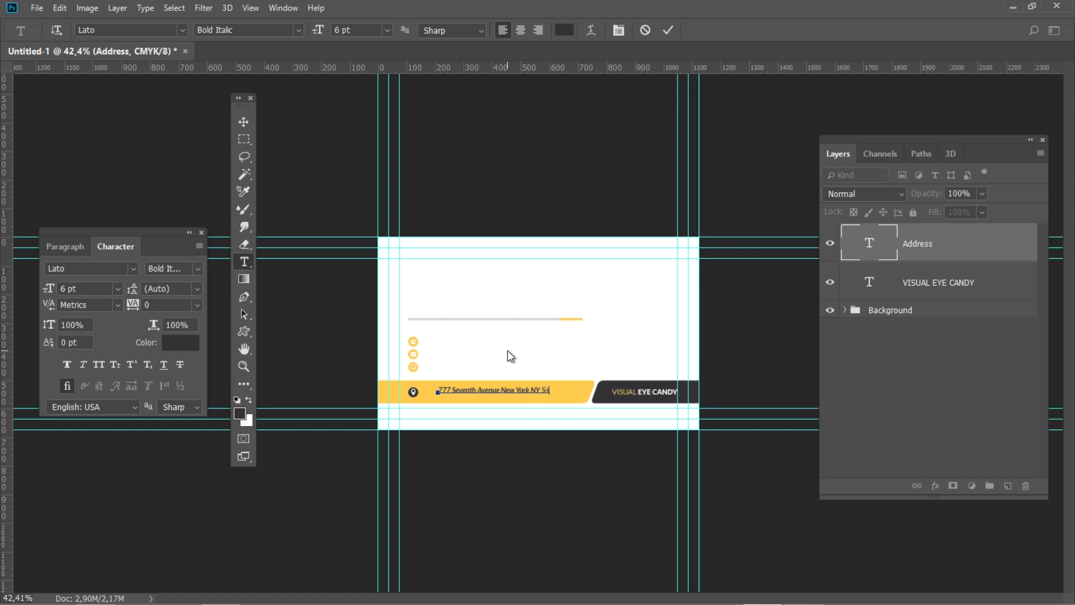
pyautogui.write('321')
pyautogui.hotkey('ctrl', 'a')
pyautogui.hotkey('ctrl', 'Return')
# Move the address text to X 373, Y 542 px
pyautogui.hotkey('ctrl', 't')
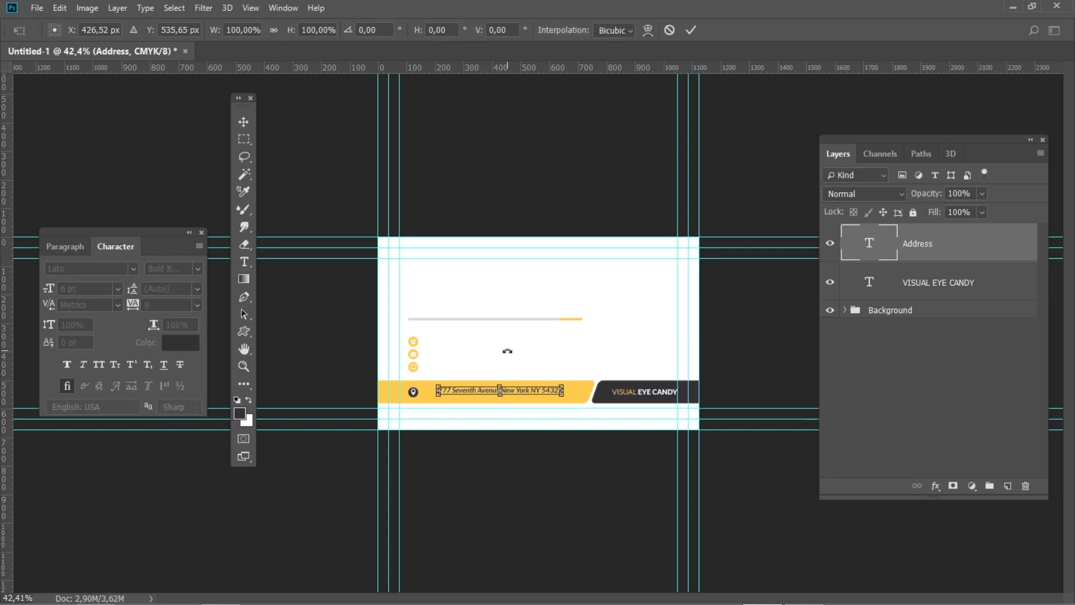
pyautogui.click(64, 28)
pyautogui.write('373')
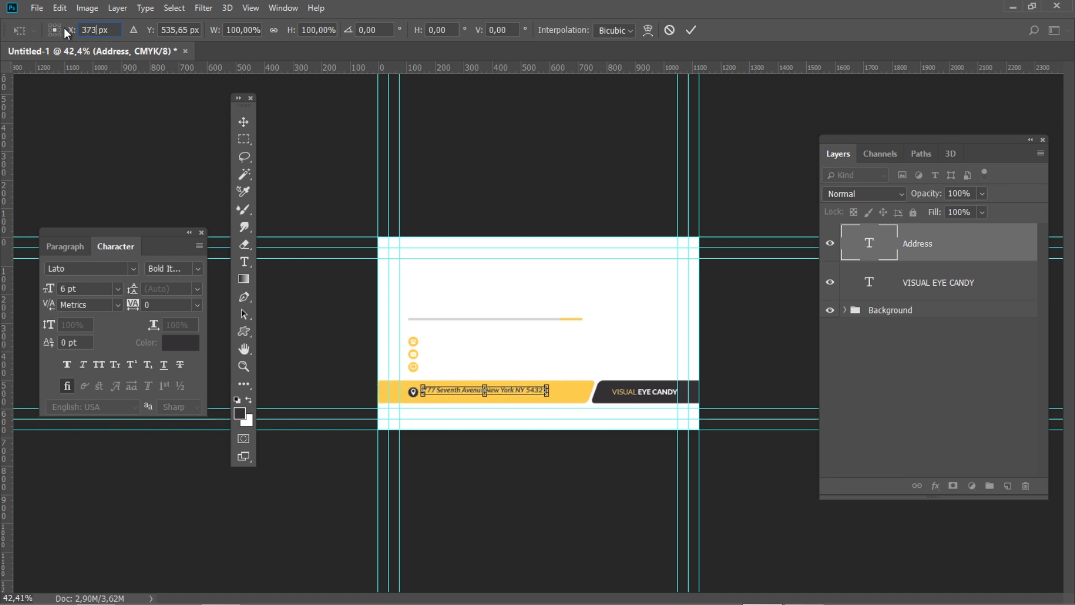
pyautogui.click(160, 28)
pyautogui.write('542')
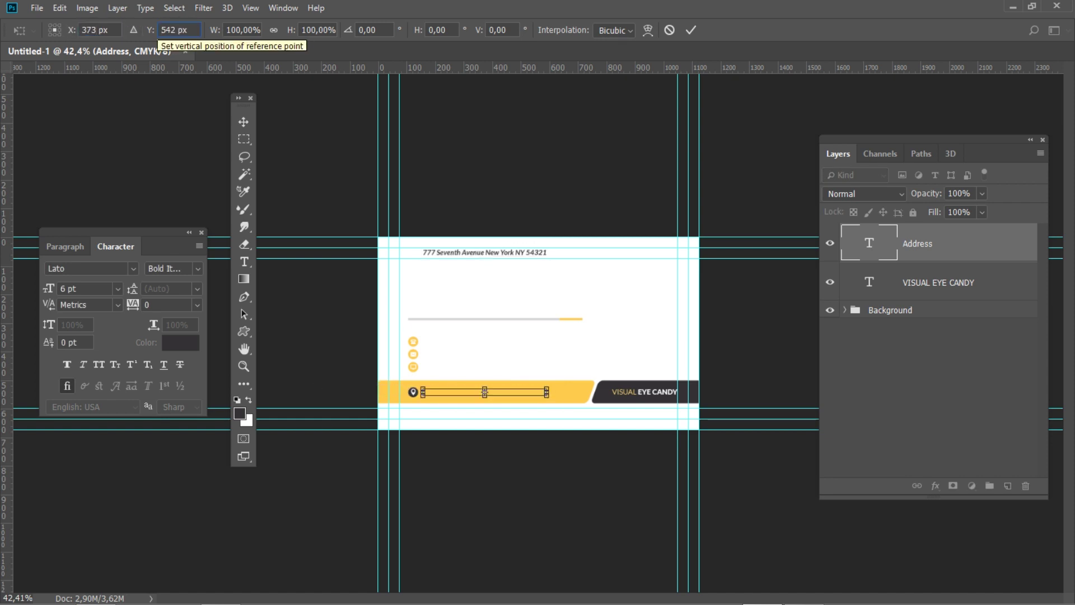
pyautogui.press('Return')
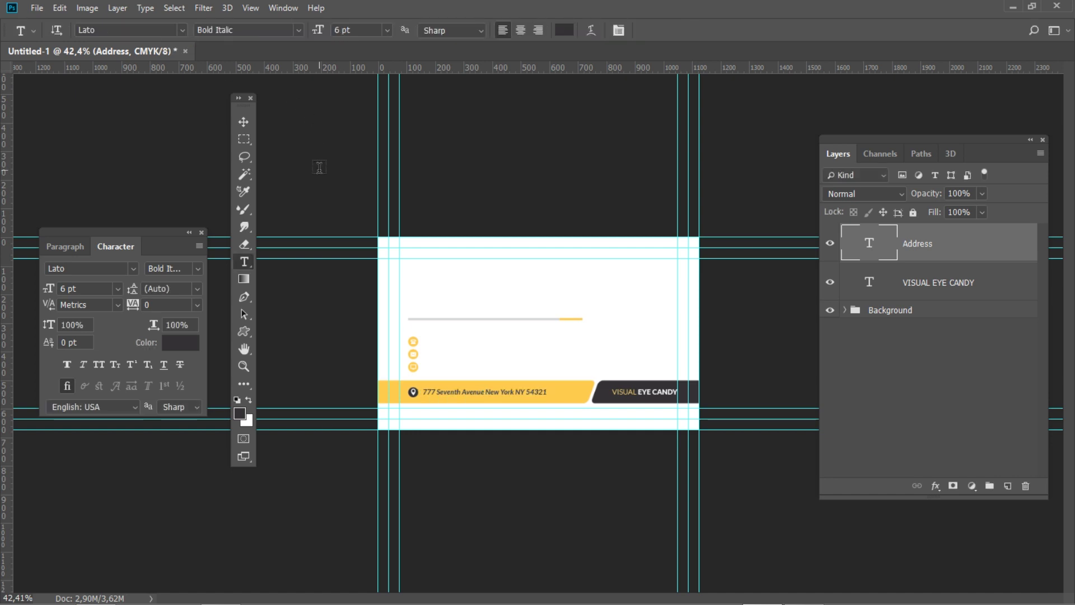
# Add a new layer named Phone/Email/Website with Regular weight and 10,5 leading
pyautogui.click(1008, 486)
pyautogui.doubleClick(911, 244)
pyautogui.write('Phone/E')
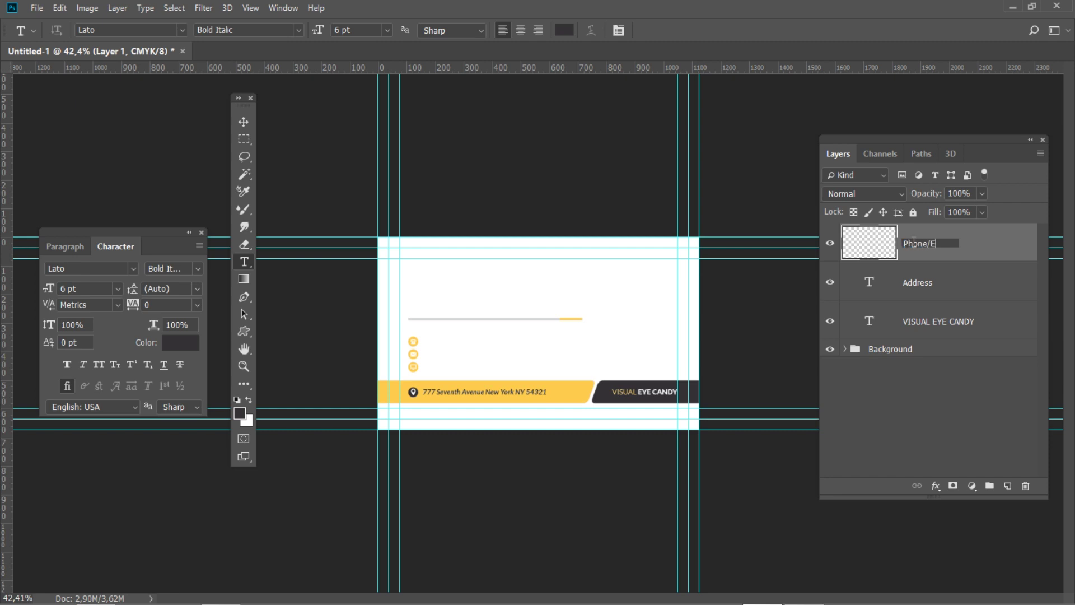
pyautogui.write('mail/Website')
pyautogui.press('Return')
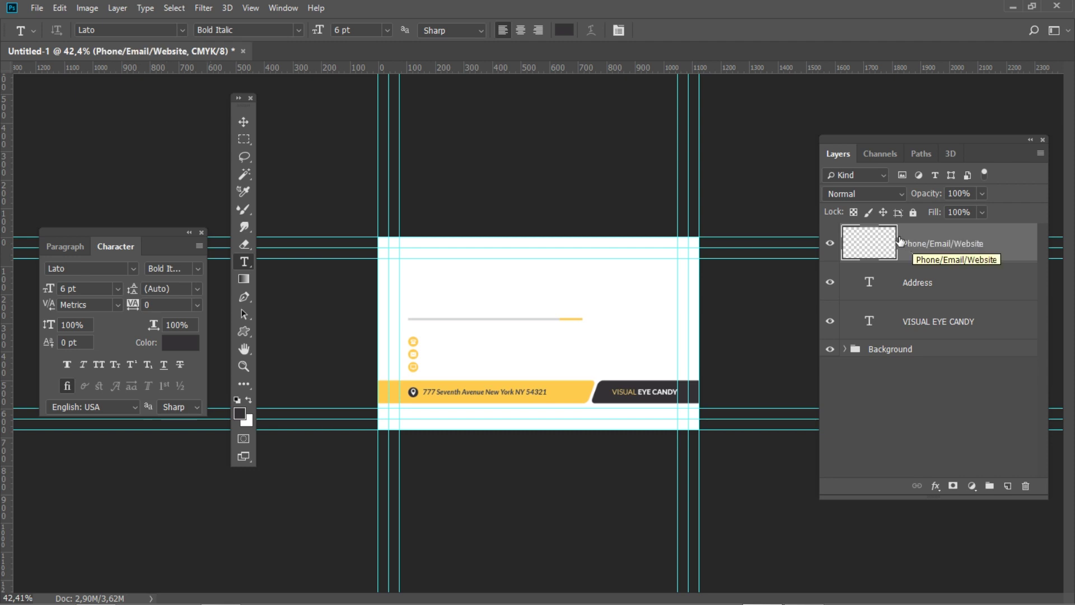
pyautogui.click(197, 269)
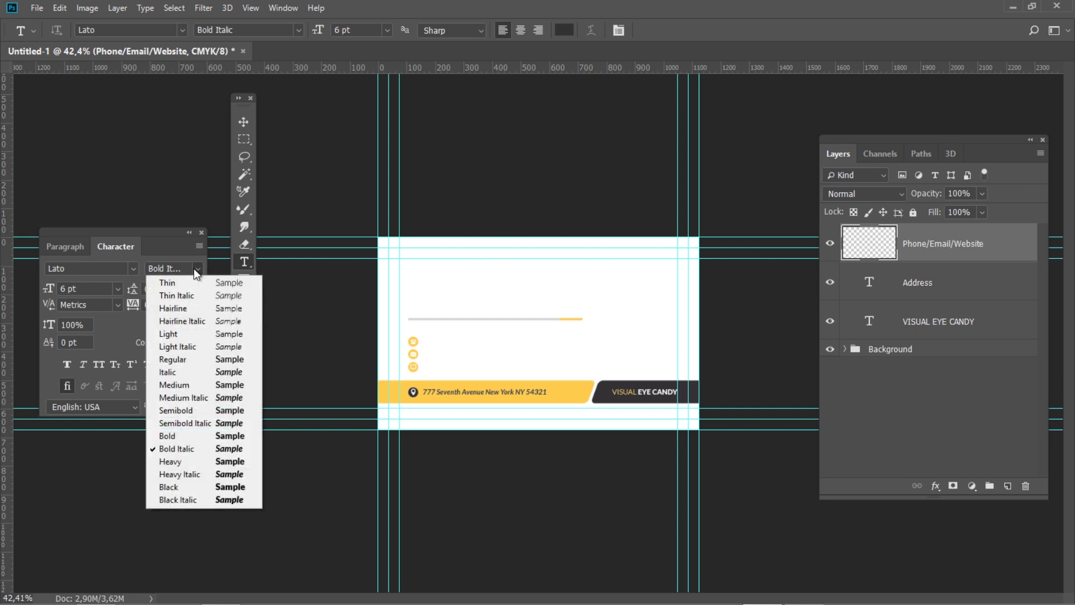
pyautogui.click(190, 359)
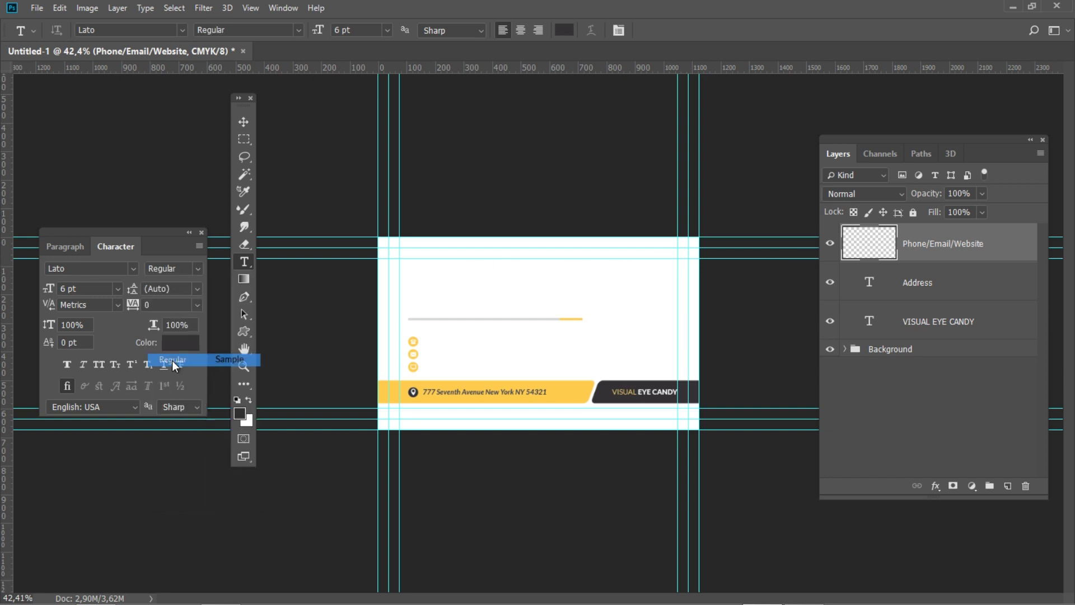
pyautogui.click(162, 289)
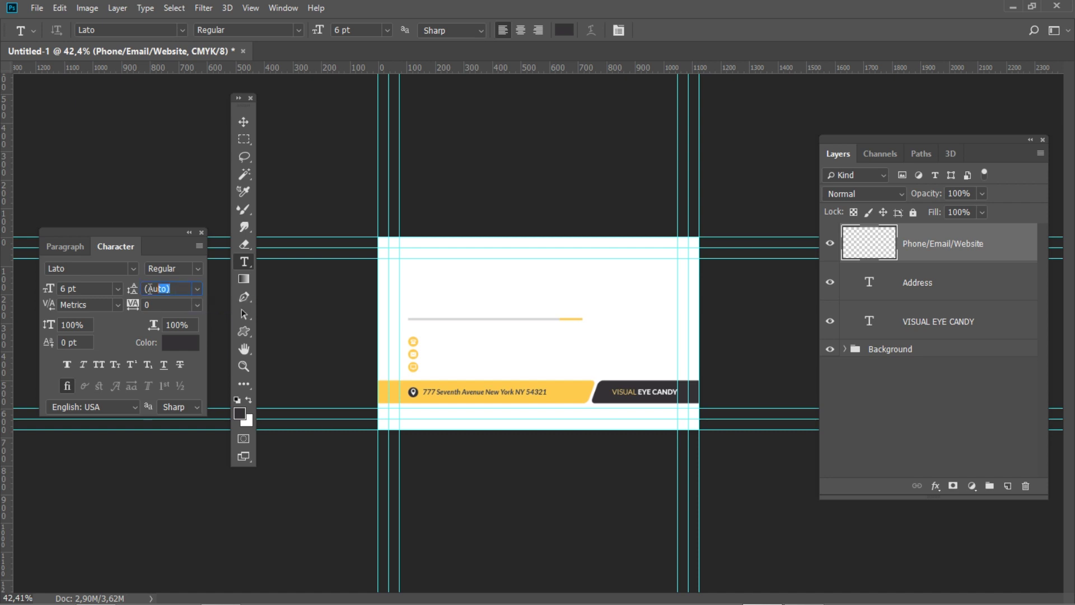
pyautogui.write('10,5')
# Type the phone number, e-mail address and website on three lines beside the yellow icons
pyautogui.click(429, 342)
pyautogui.write('000 1234 56')
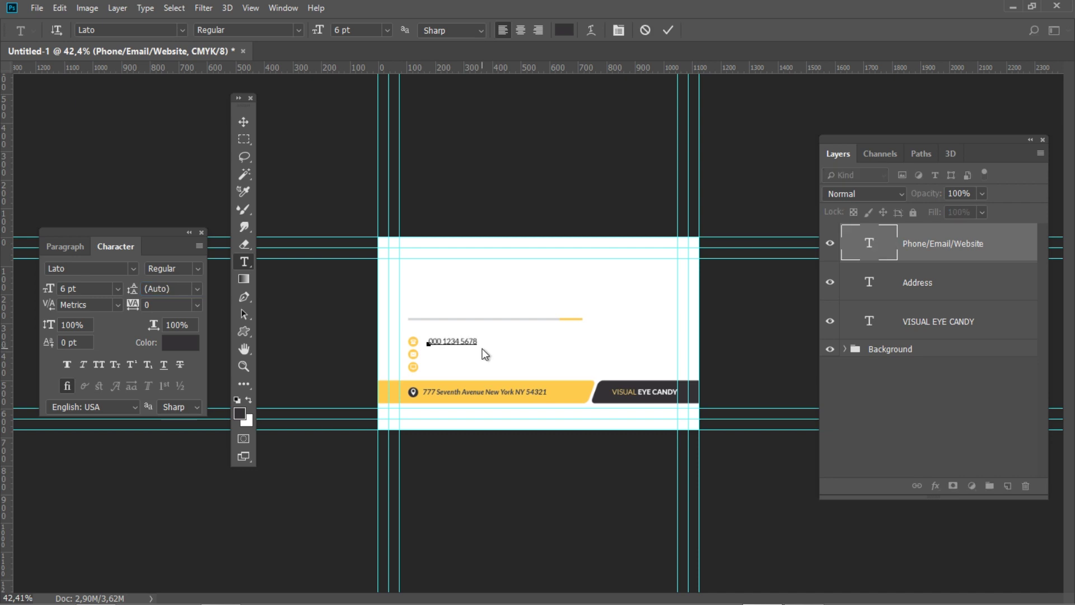
pyautogui.write('78')
pyautogui.press('Return')
pyautogui.press('Return')
pyautogui.write('www.website.com')
pyautogui.hotkey('ctrl', 'Return')
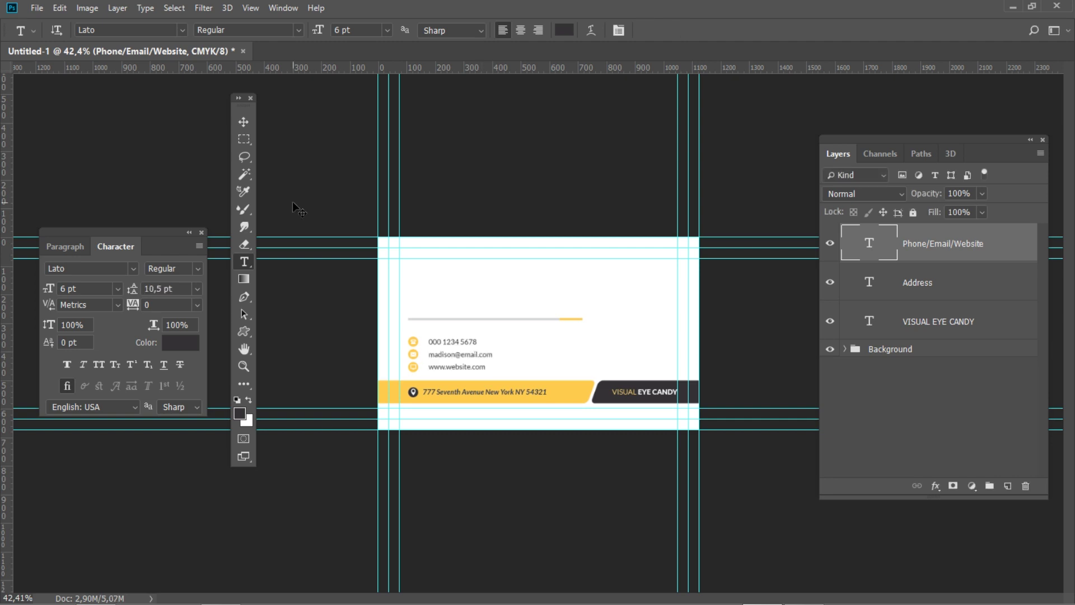
# Move the contact block to X 269, Y 409 and group it with Address
pyautogui.hotkey('ctrl', 't')
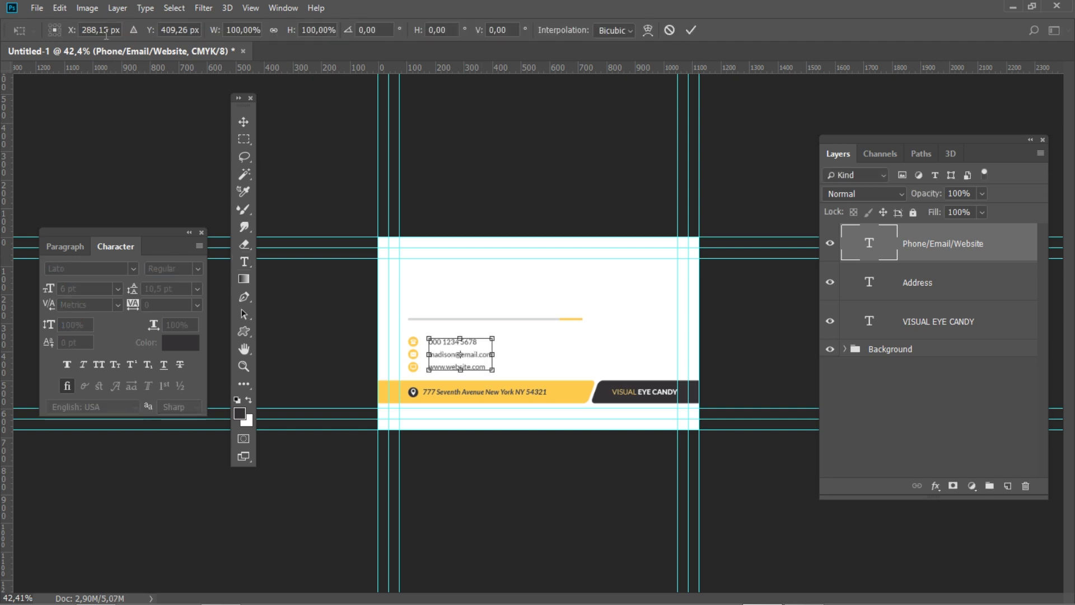
pyautogui.click(70, 31)
pyautogui.moveTo(70, 31); pyautogui.dragTo(135, 32)
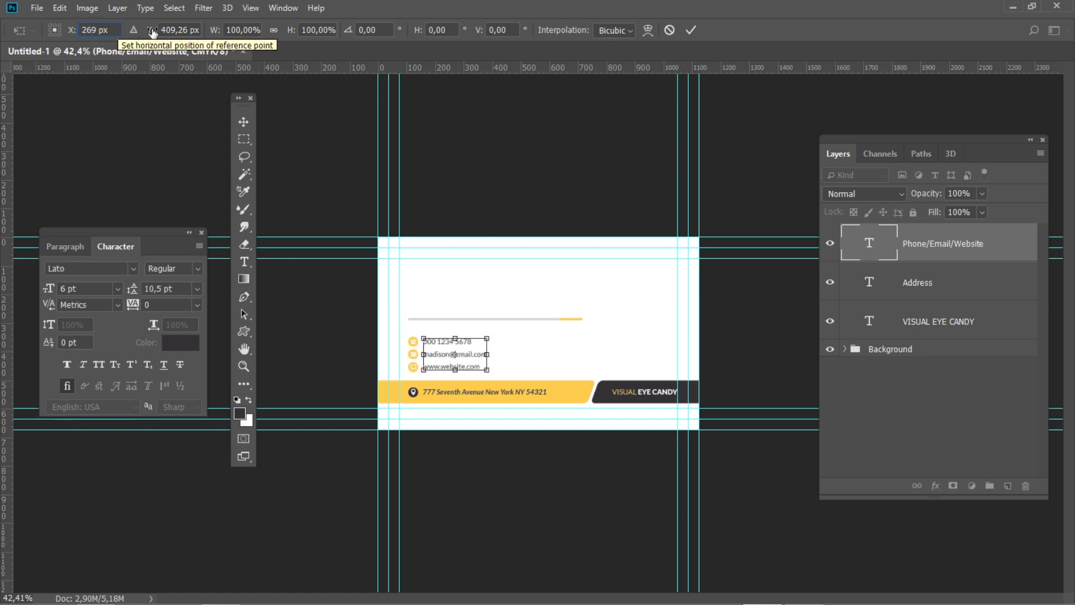
pyautogui.click(152, 30)
pyautogui.write('409')
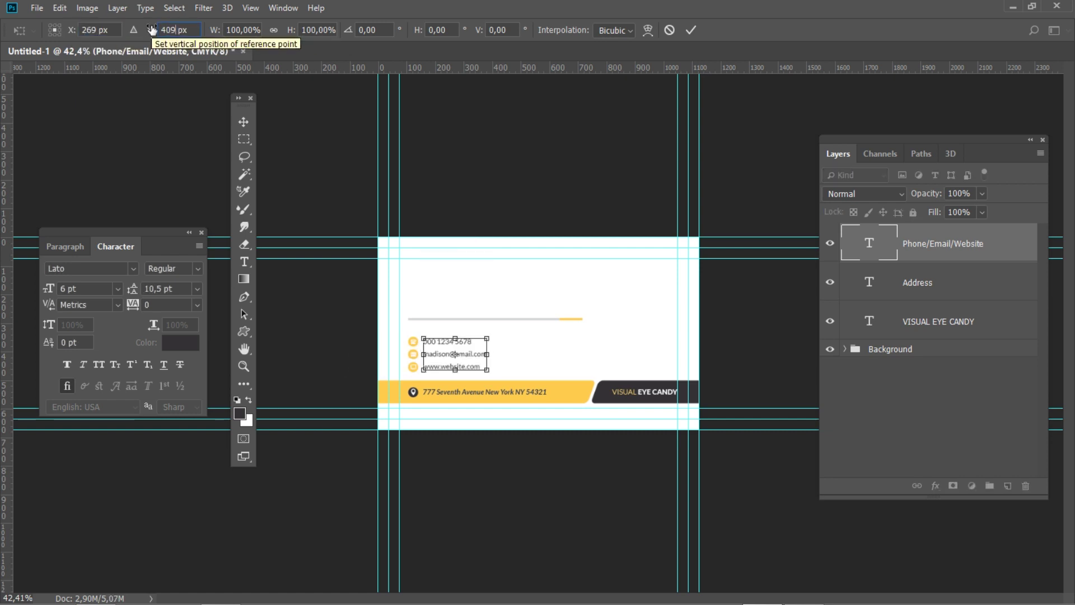
pyautogui.press('Return')
pyautogui.press('Return')
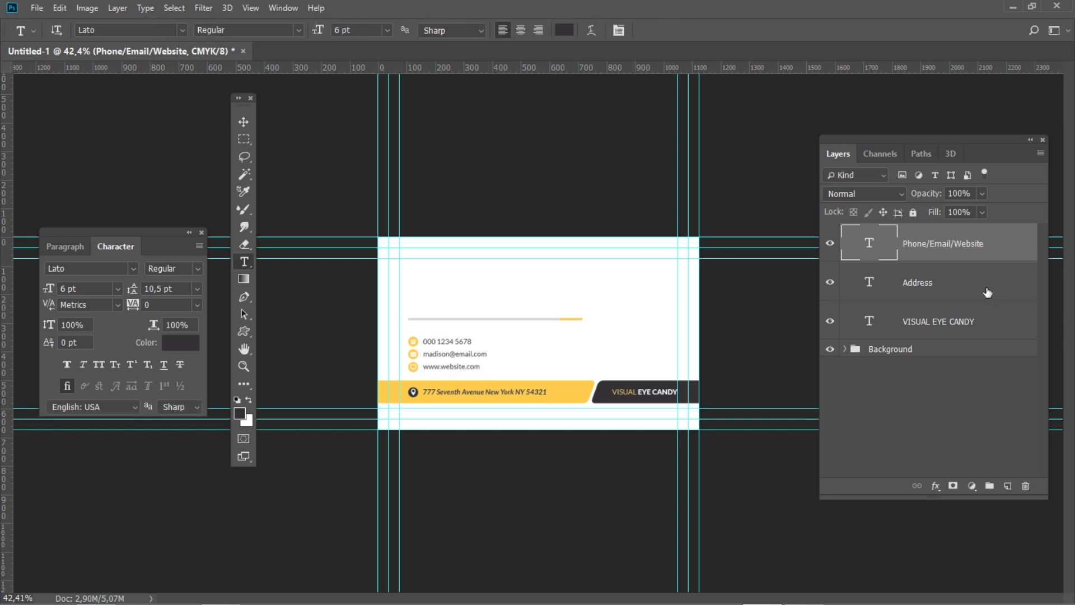
pyautogui.keyDown('shift'); pyautogui.click(988, 292); pyautogui.keyUp('shift')
pyautogui.click(990, 486)
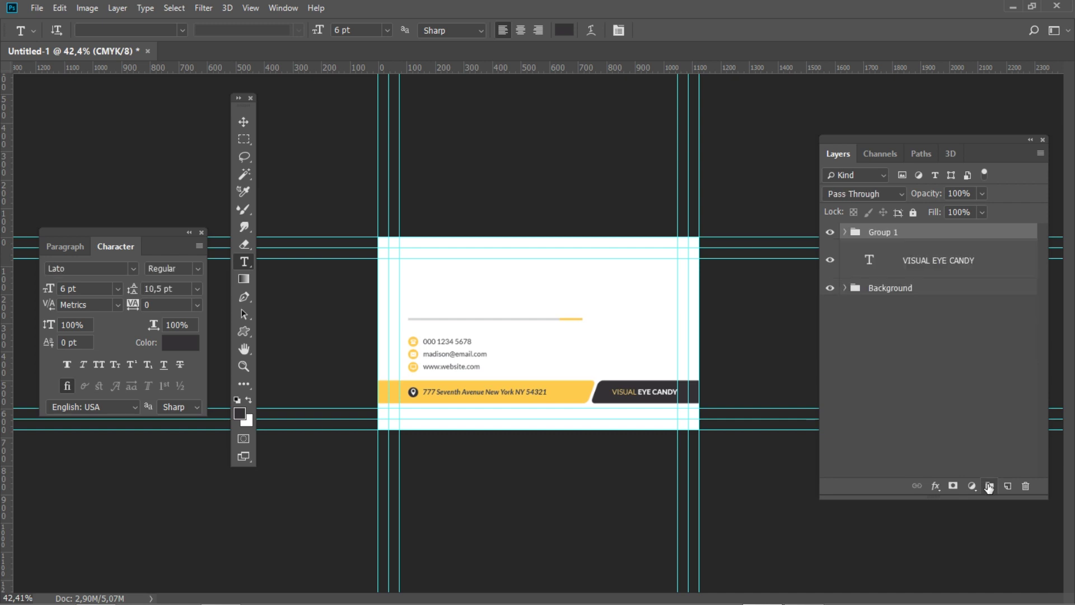
# Name the group Contact and add a new layer named Job Title
pyautogui.doubleClick(891, 232)
pyautogui.write('Contact')
pyautogui.press('Return')
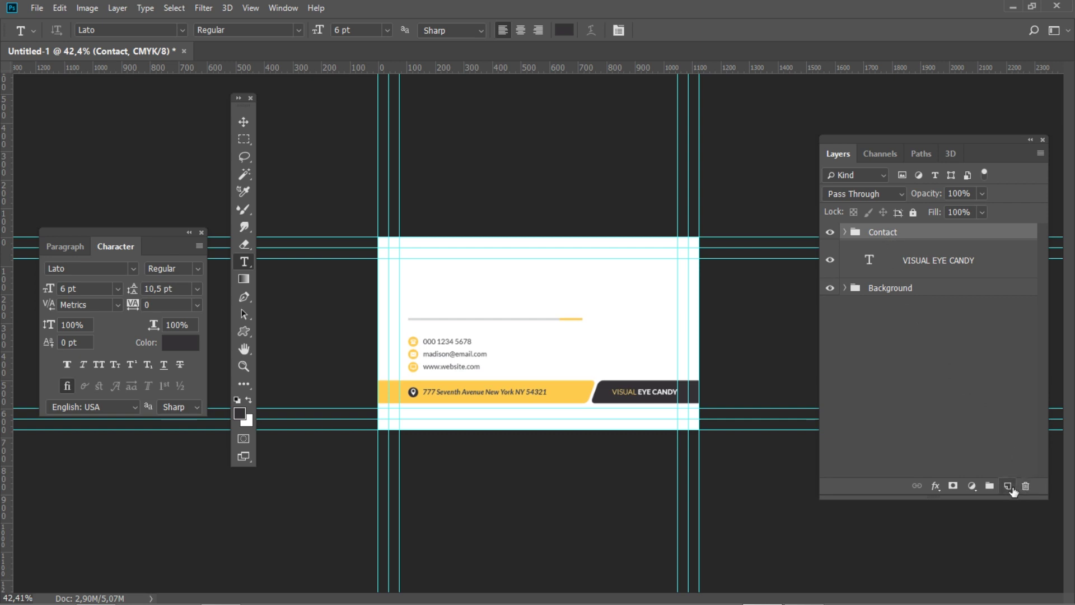
pyautogui.click(1008, 487)
pyautogui.doubleClick(915, 243)
pyautogui.write('J')
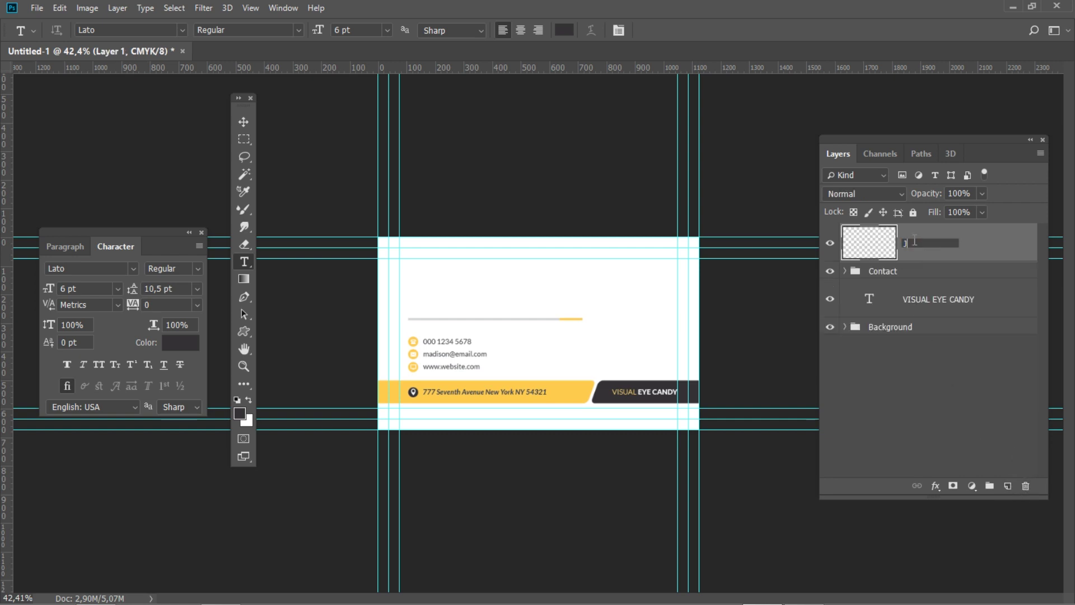
pyautogui.write('ob Title')
pyautogui.press('Return')
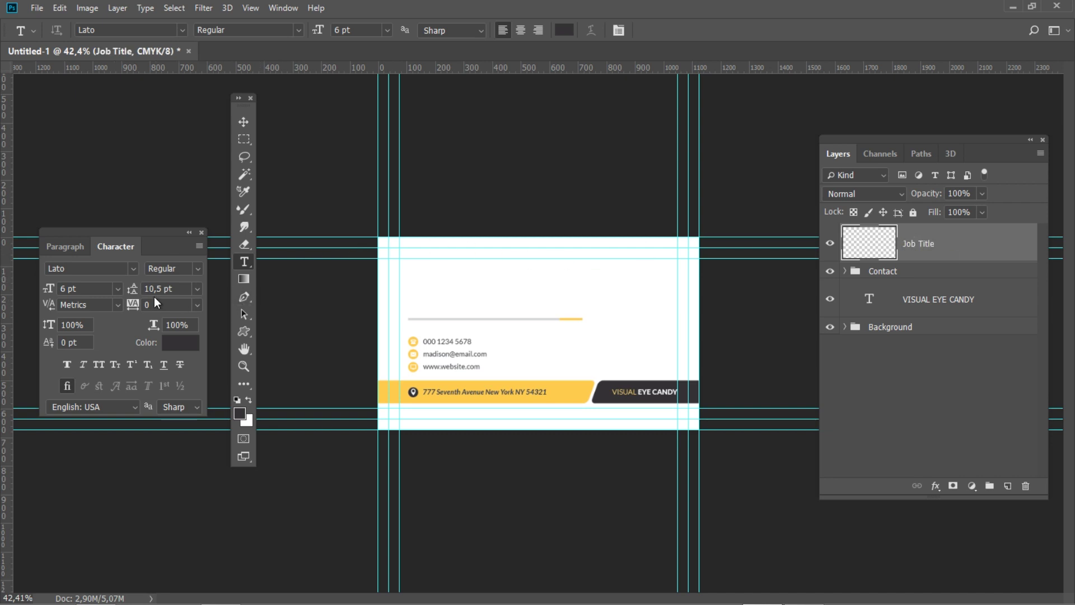
# Set the text to Bold Italic, Auto leading and yellow colour C0 M20 Y80 K0
pyautogui.click(196, 270)
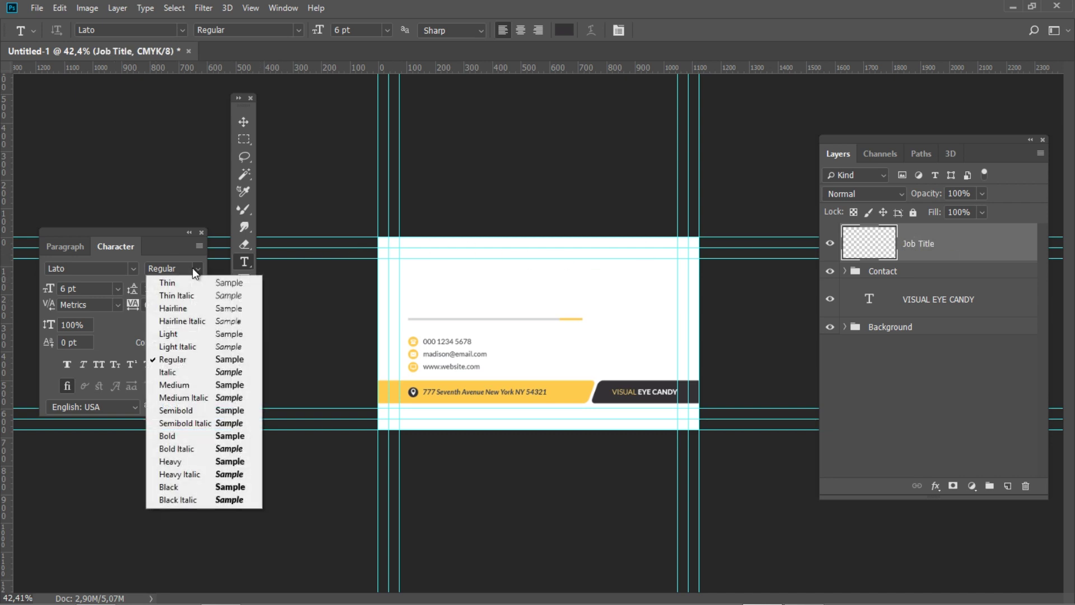
pyautogui.click(185, 448)
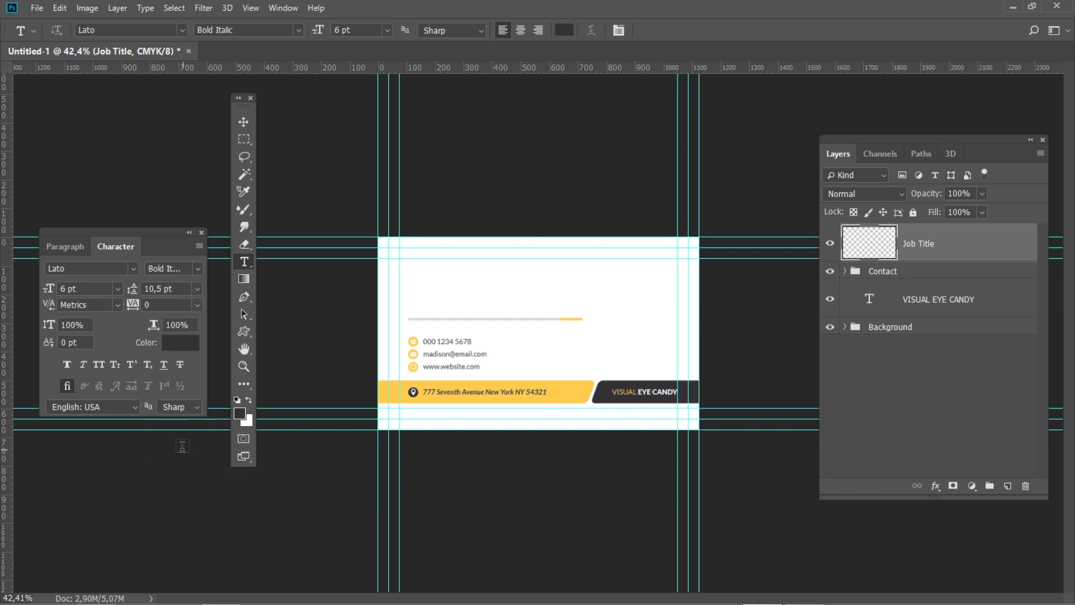
pyautogui.click(197, 285)
pyautogui.click(192, 298)
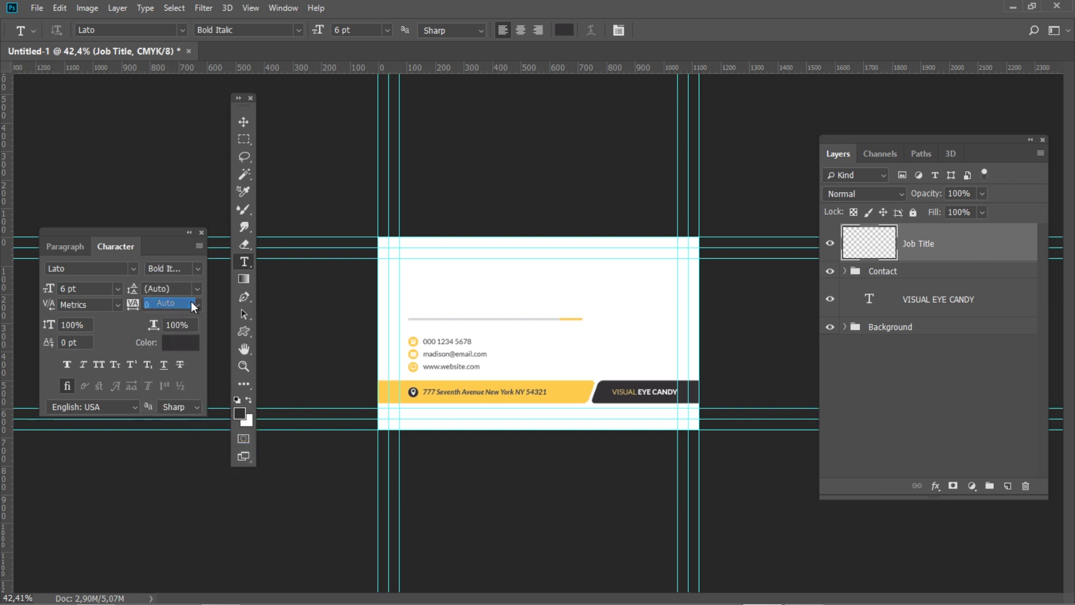
pyautogui.click(182, 343)
pyautogui.click(677, 405)
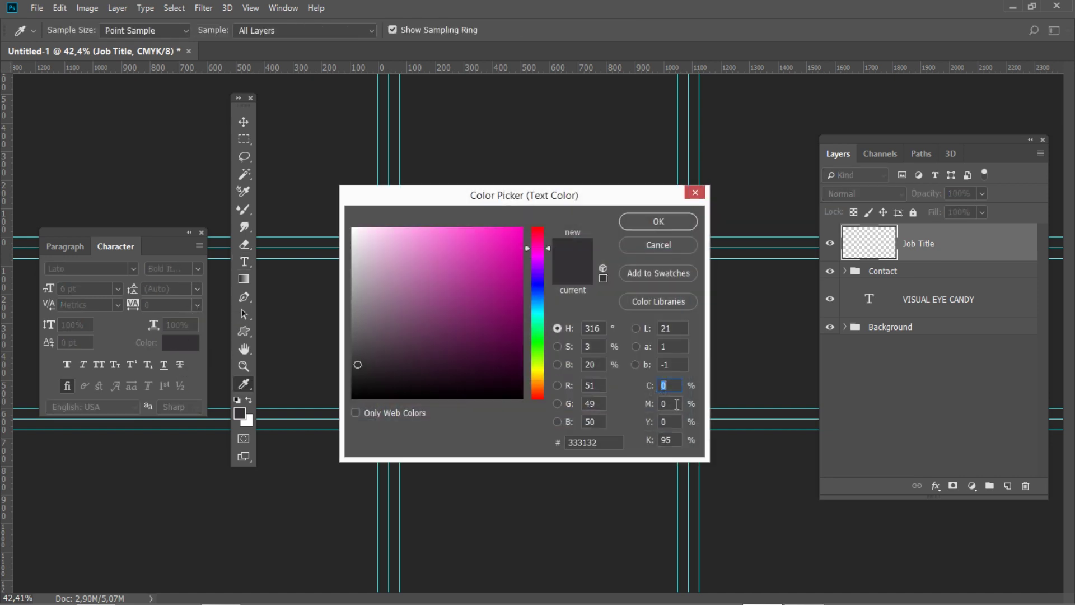
pyautogui.write('20')
pyautogui.press('Tab')
pyautogui.write('80')
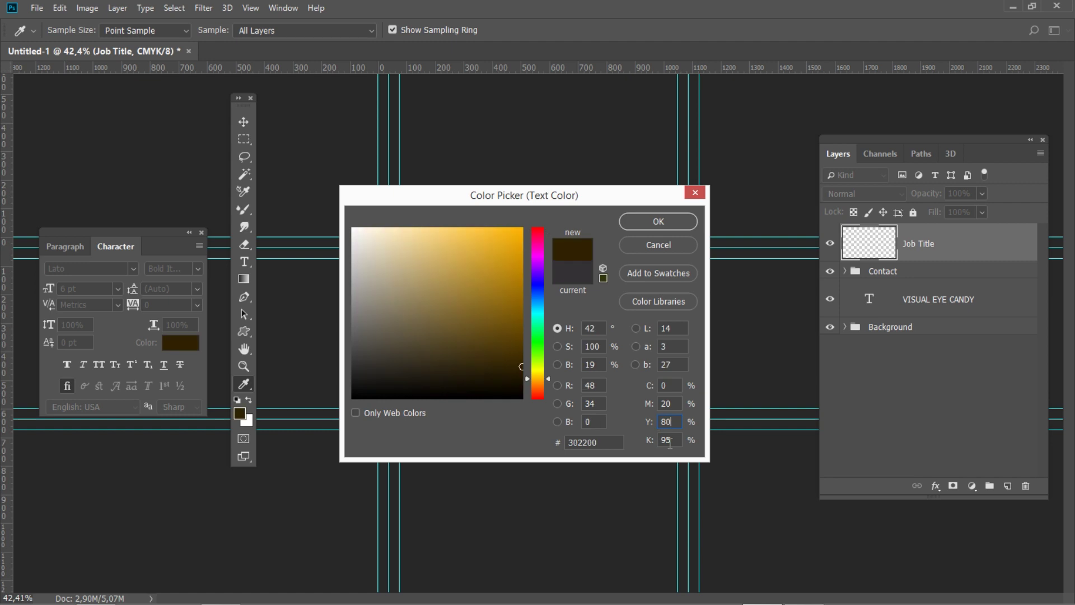
pyautogui.press('Tab')
pyautogui.write('0')
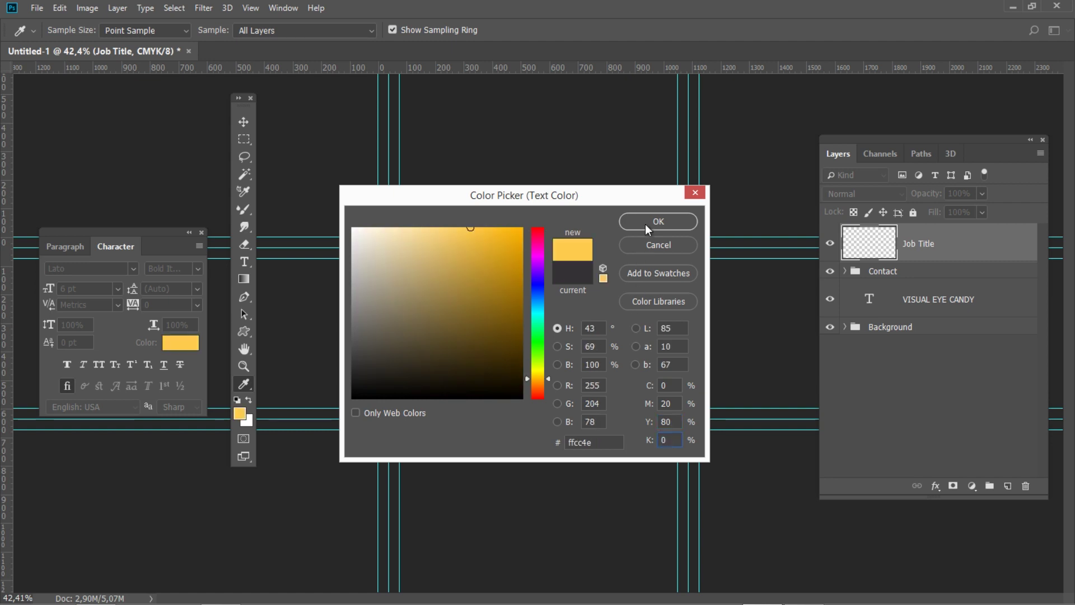
pyautogui.click(646, 221)
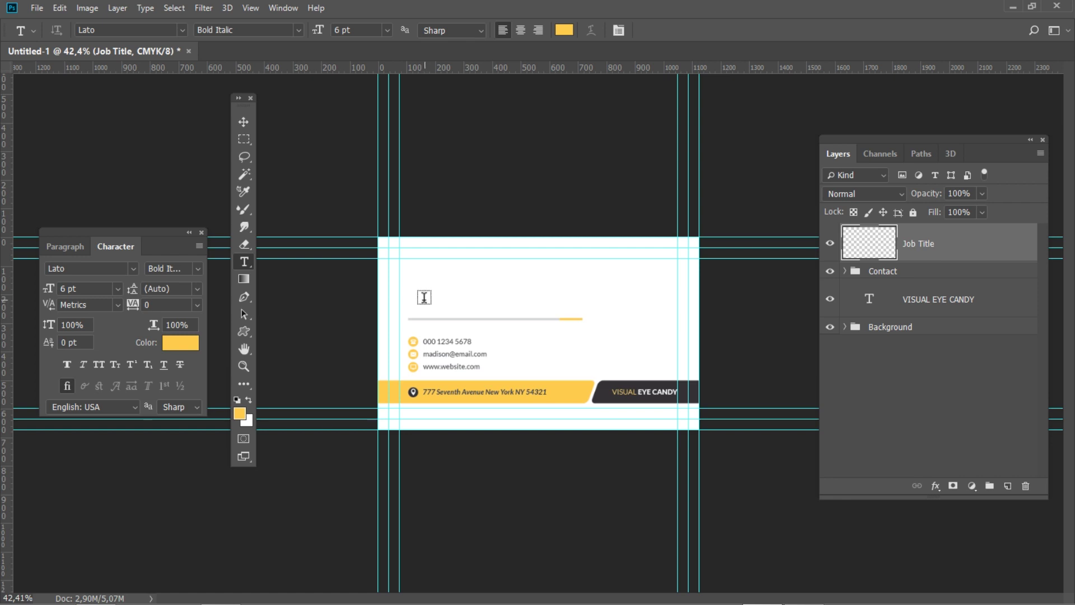
# Type 'Graphic Designer' above the grey line and position it at X 194, Y 2
pyautogui.click(423, 296)
pyautogui.write('Graphic')
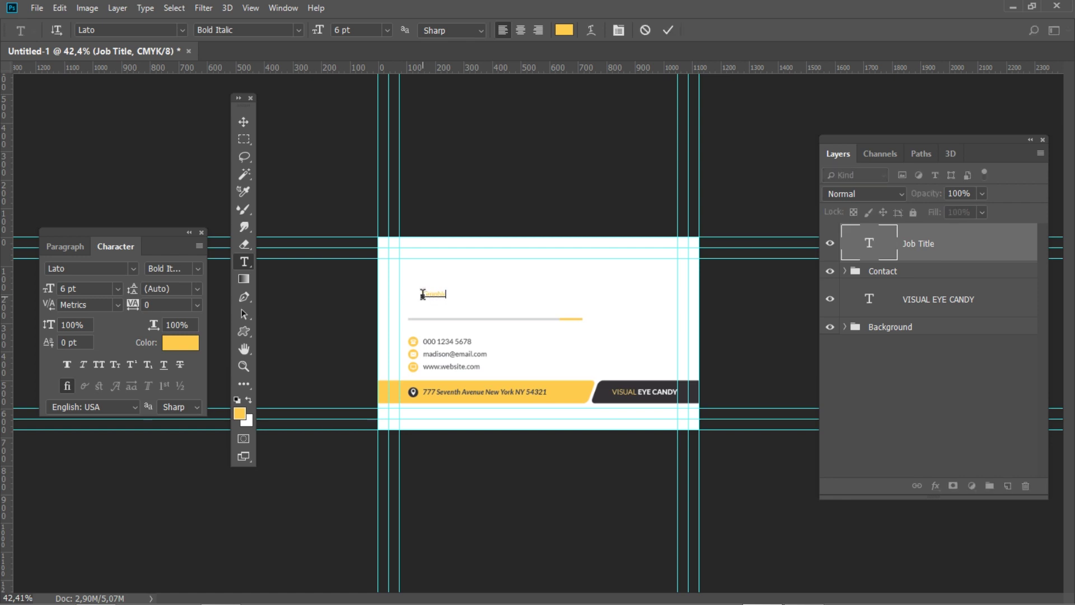
pyautogui.write(' Designer')
pyautogui.hotkey('ctrl', 'Return')
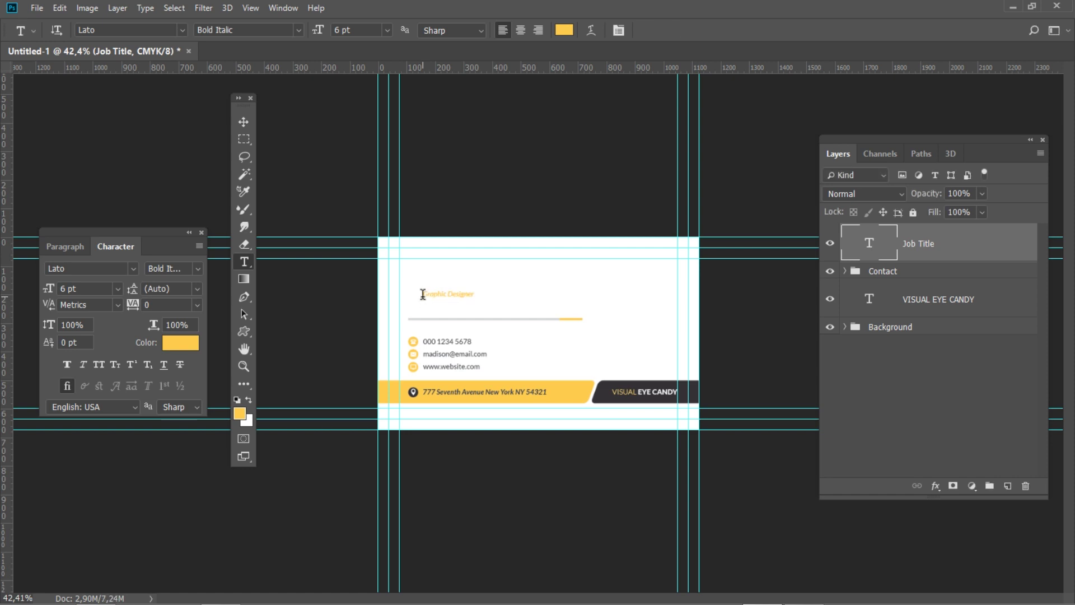
pyautogui.hotkey('ctrl', 't')
pyautogui.doubleClick(109, 29)
pyautogui.write('194')
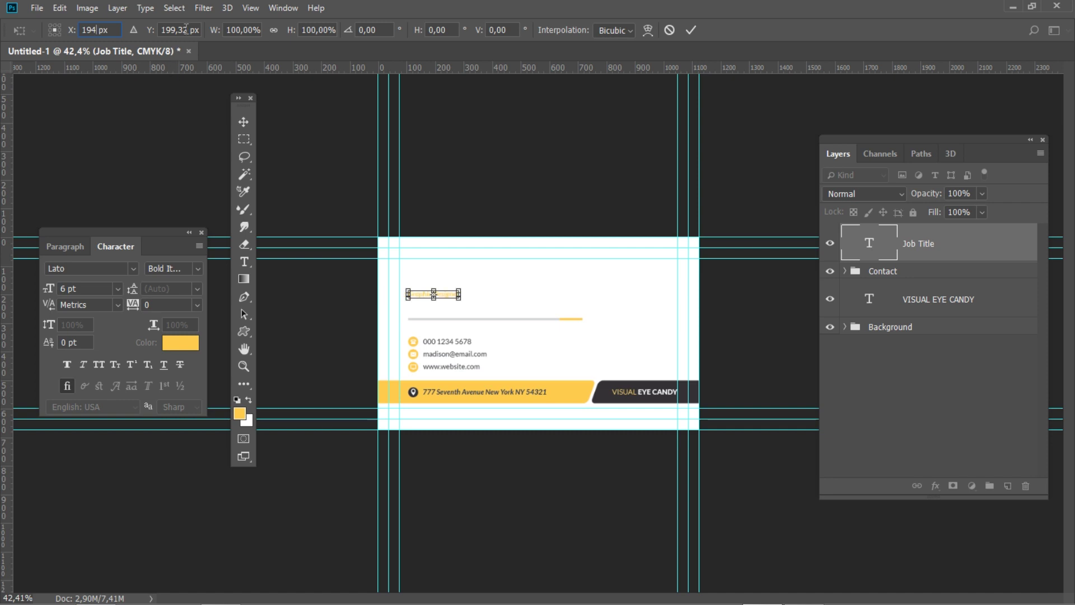
pyautogui.doubleClick(186, 30)
pyautogui.write('2')
pyautogui.press('Return')
pyautogui.press('Return')
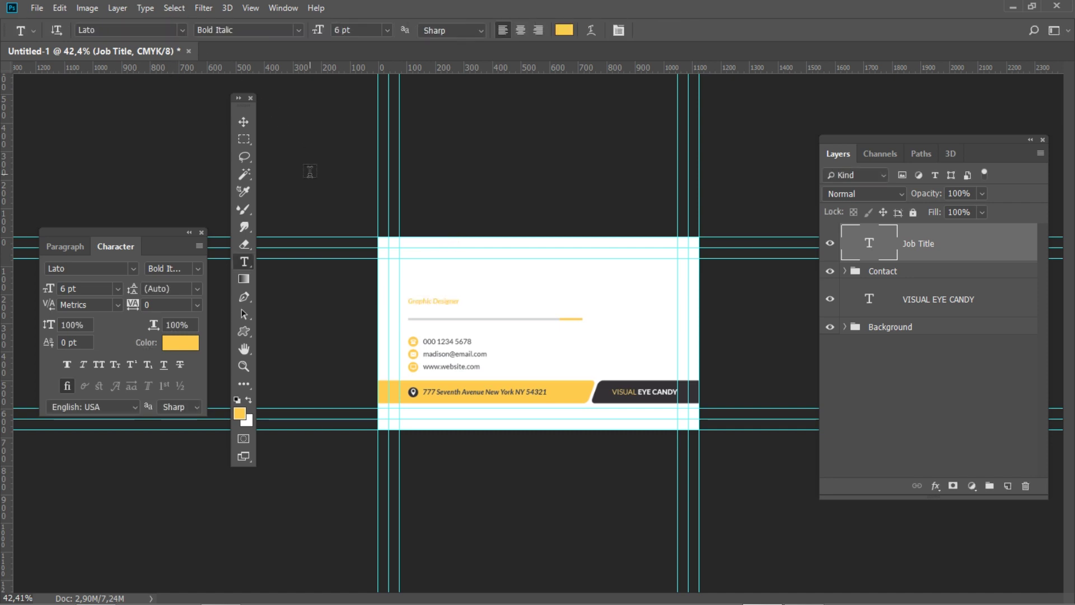
pyautogui.click(1007, 486)
# Rename the new layer to Name and set the font to Light at 10 pt
pyautogui.doubleClick(914, 243)
pyautogui.write('Name')
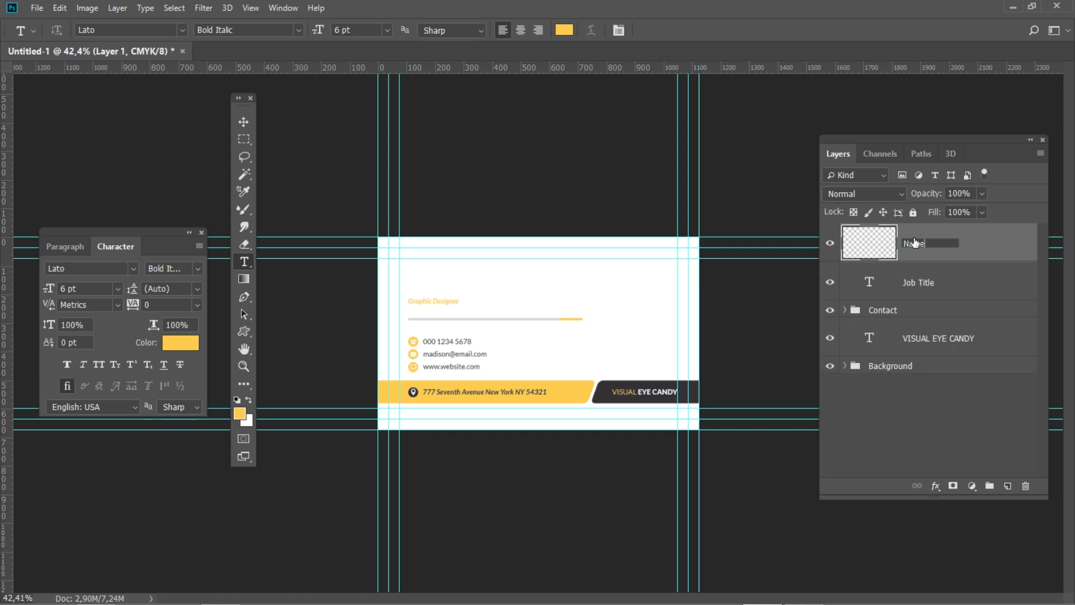
pyautogui.press('Return')
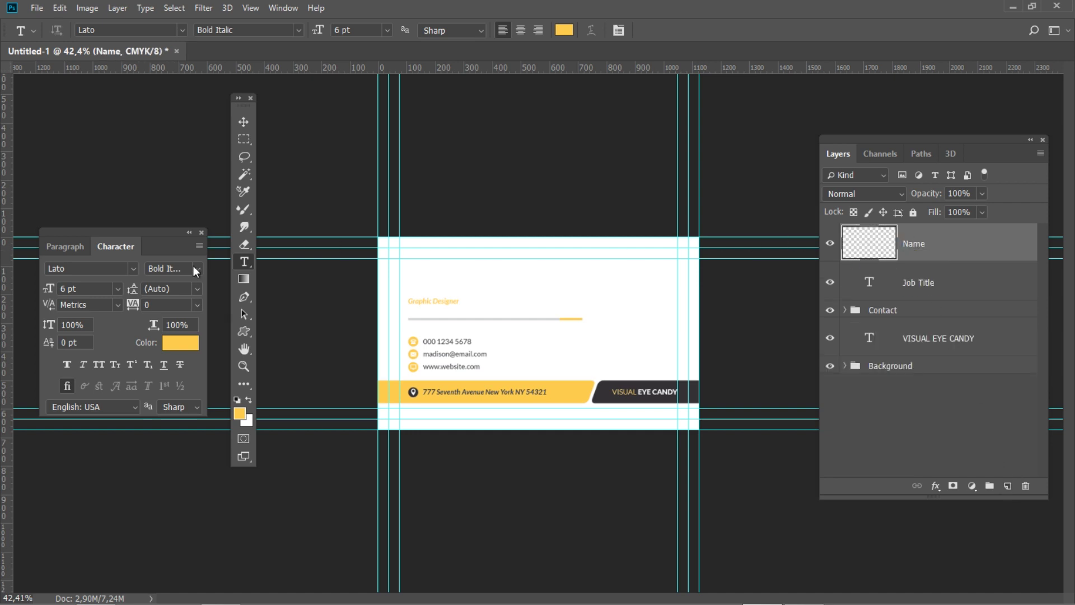
pyautogui.click(196, 269)
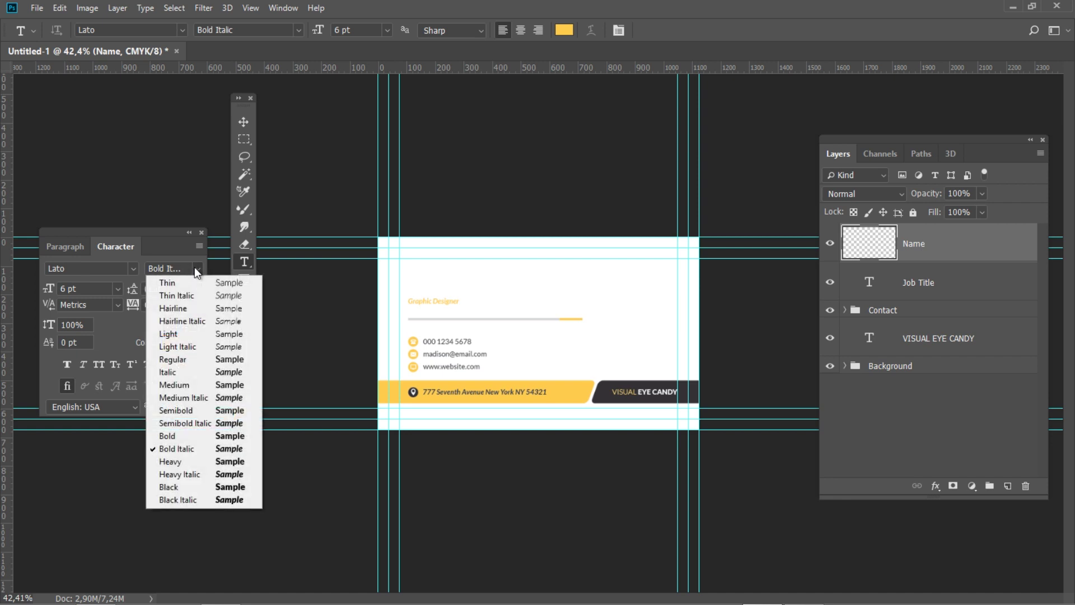
pyautogui.click(177, 333)
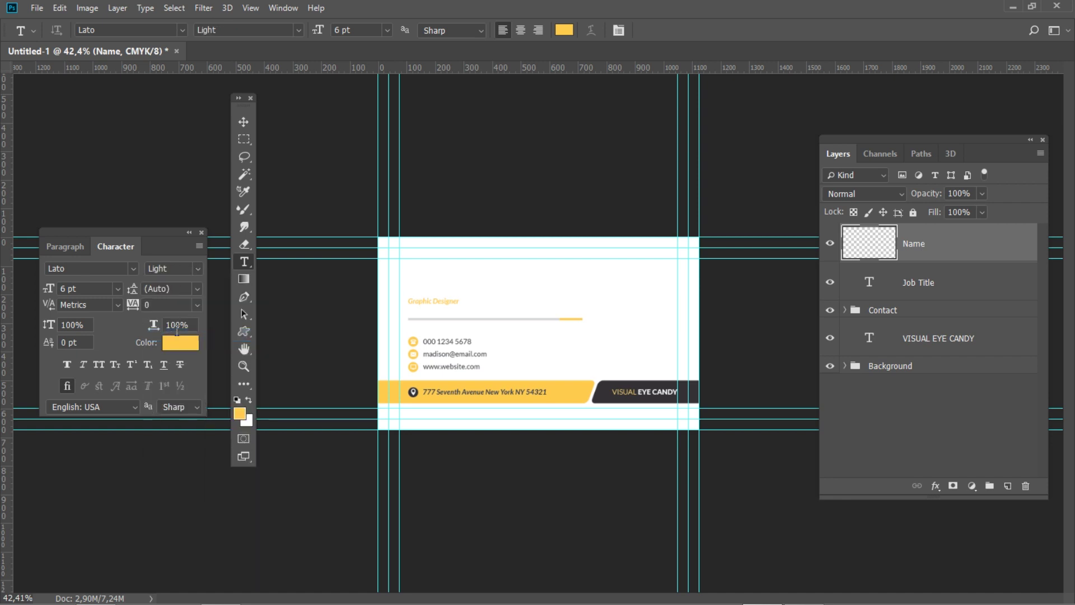
pyautogui.click(81, 287)
pyautogui.write('109')
pyautogui.press('BackSpace')
pyautogui.press('Return')
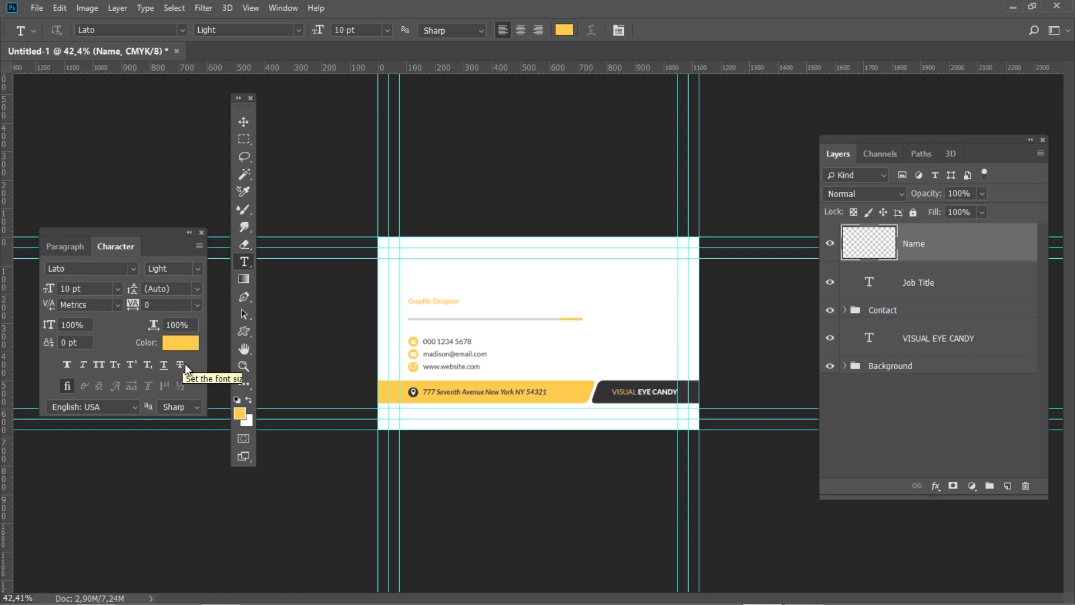
# Set the text colour to K 100 and type the cardholder's name above the job title
pyautogui.click(180, 343)
pyautogui.press('Tab')
pyautogui.write('00')
pyautogui.press('Tab')
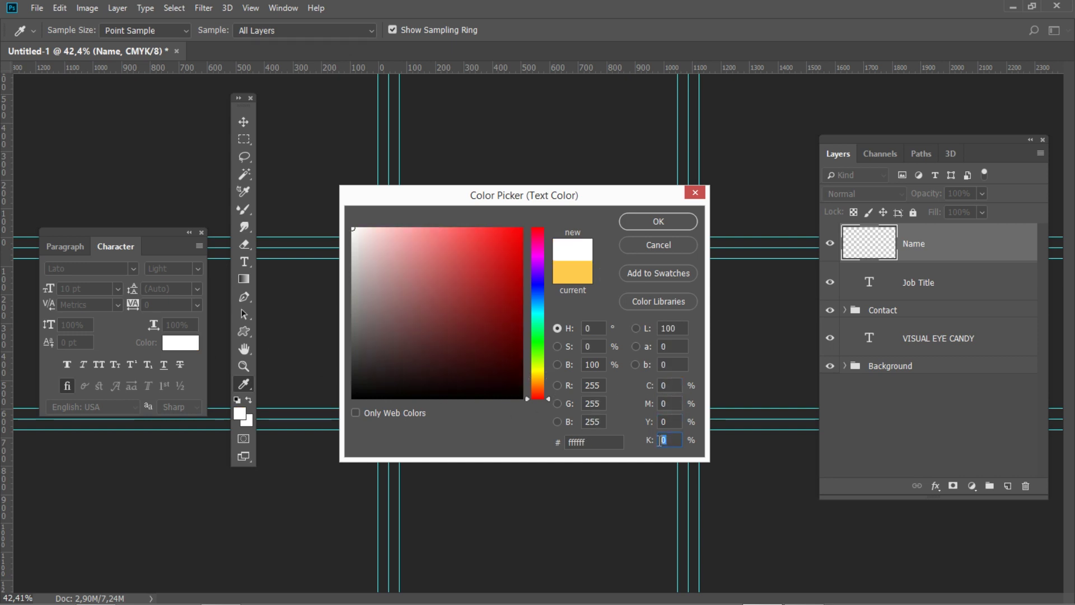
pyautogui.write('100')
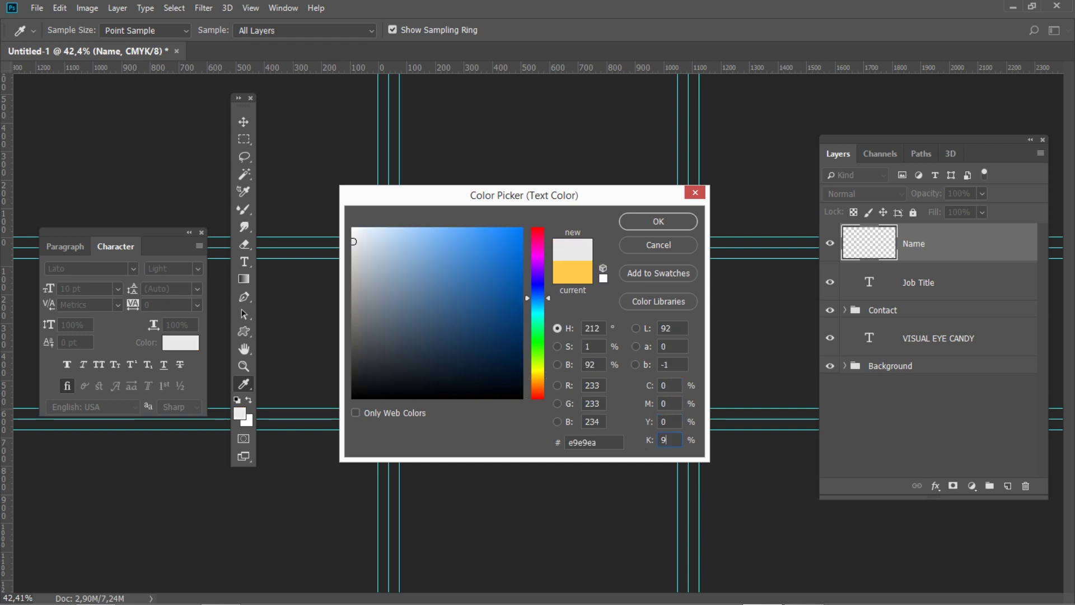
pyautogui.click(637, 220)
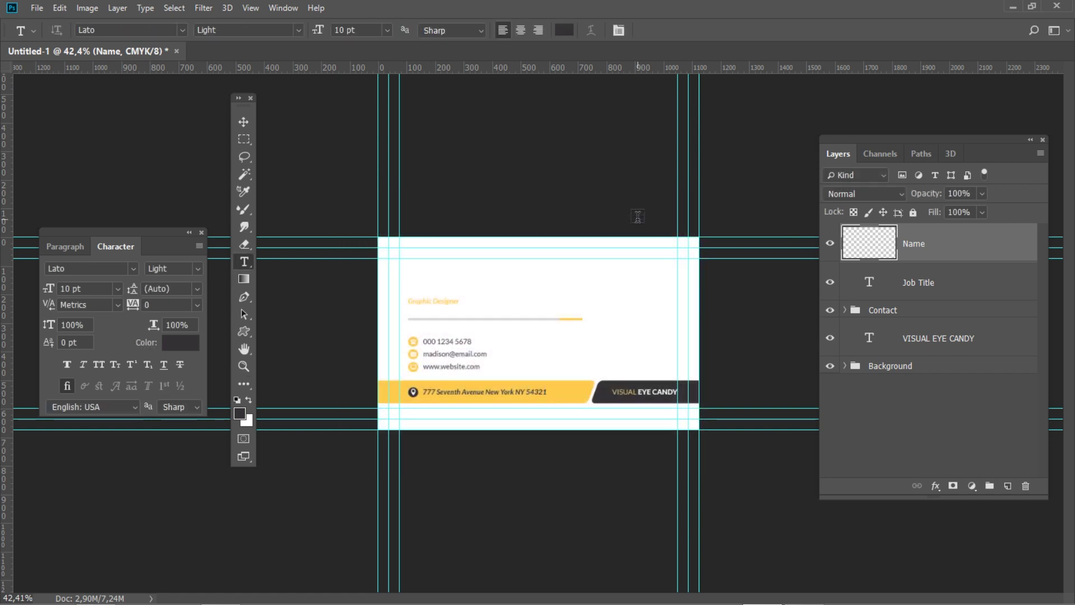
pyautogui.click(416, 292)
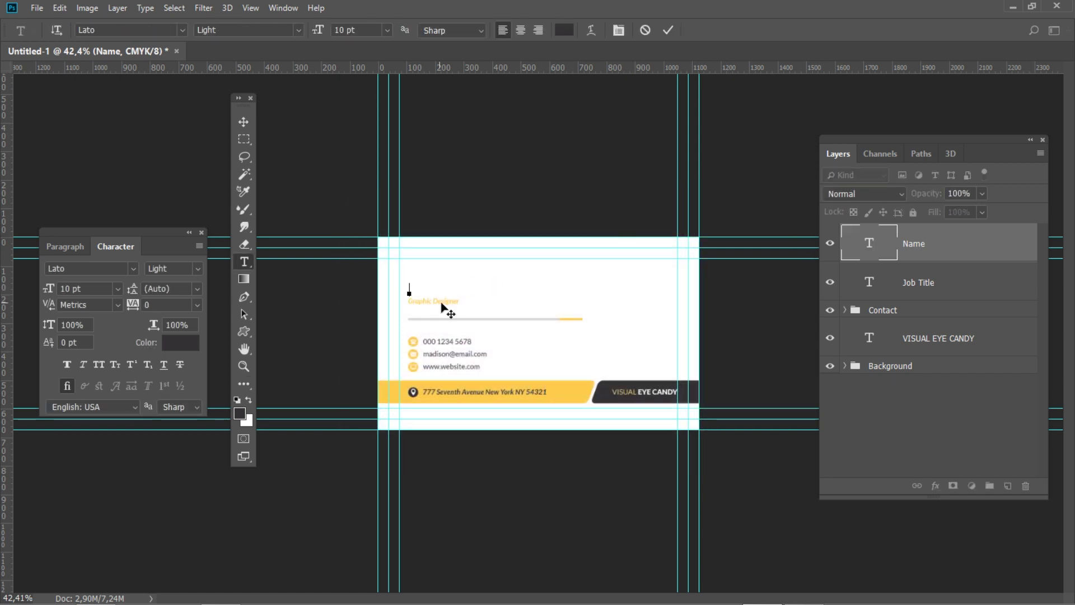
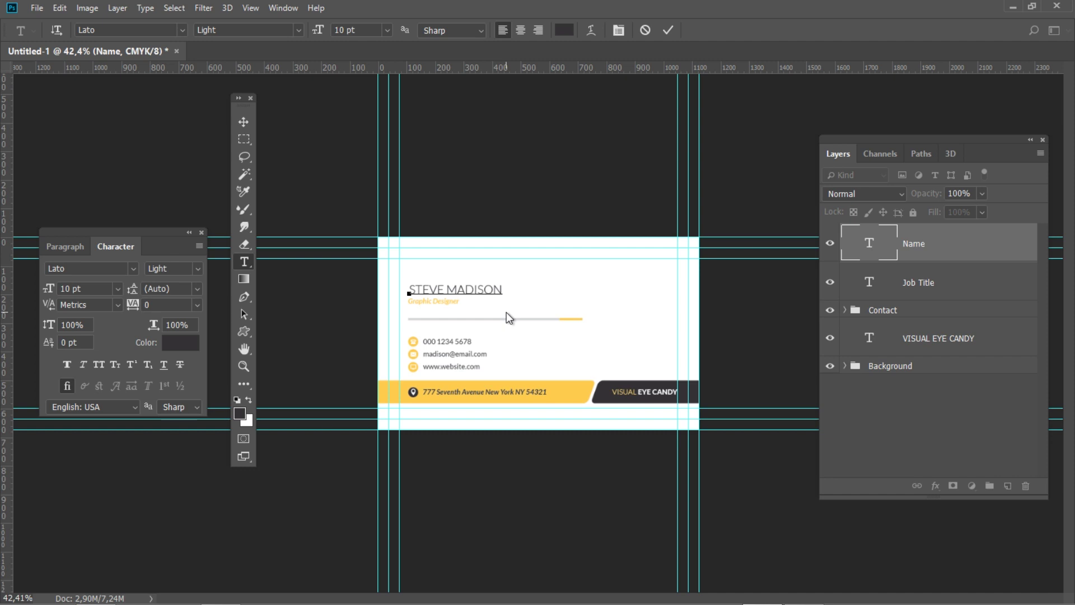
# Make the first word of the name Black weight
pyautogui.hotkey('ctrl', 'Return')
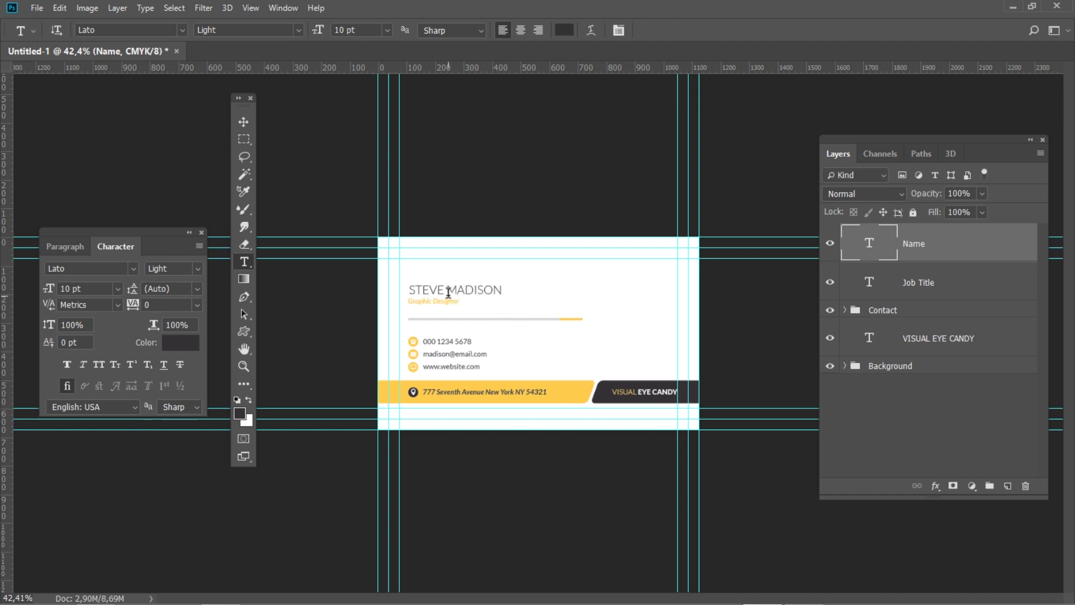
pyautogui.click(443, 289)
pyautogui.doubleClick(443, 289)
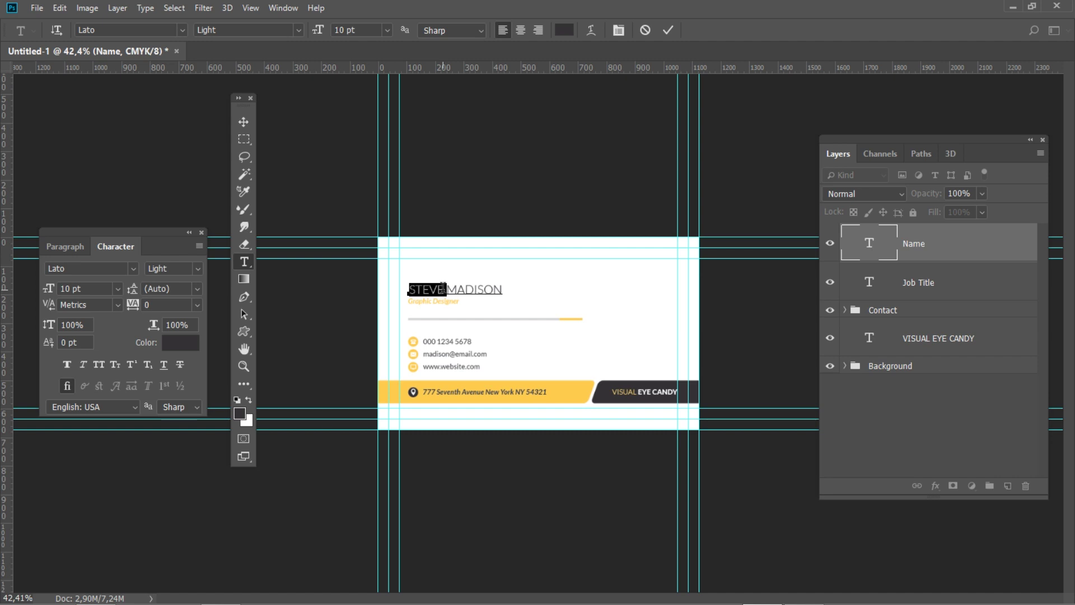
pyautogui.click(196, 270)
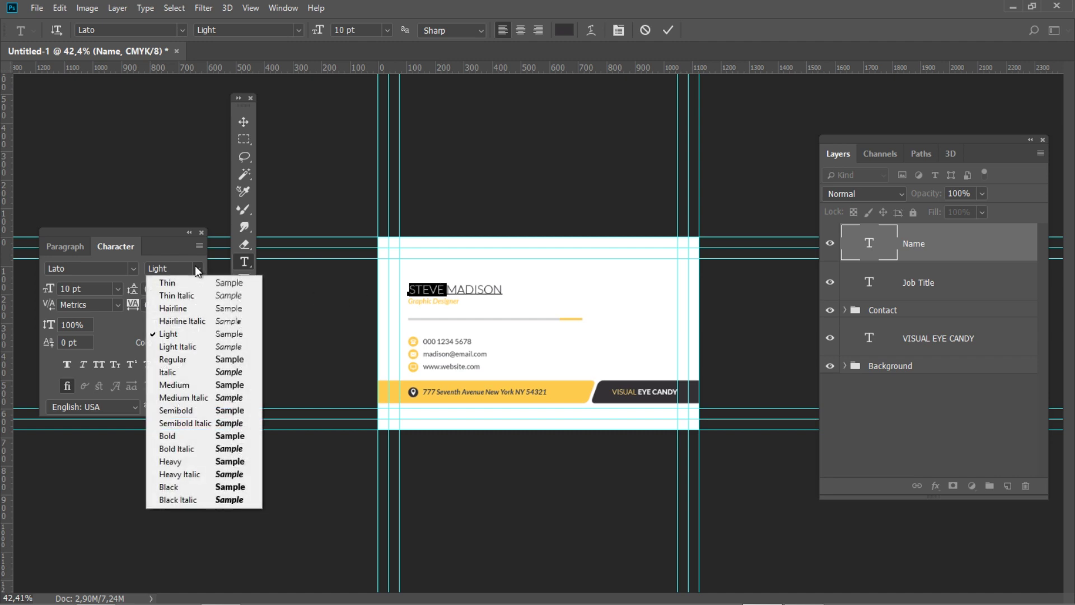
pyautogui.click(187, 488)
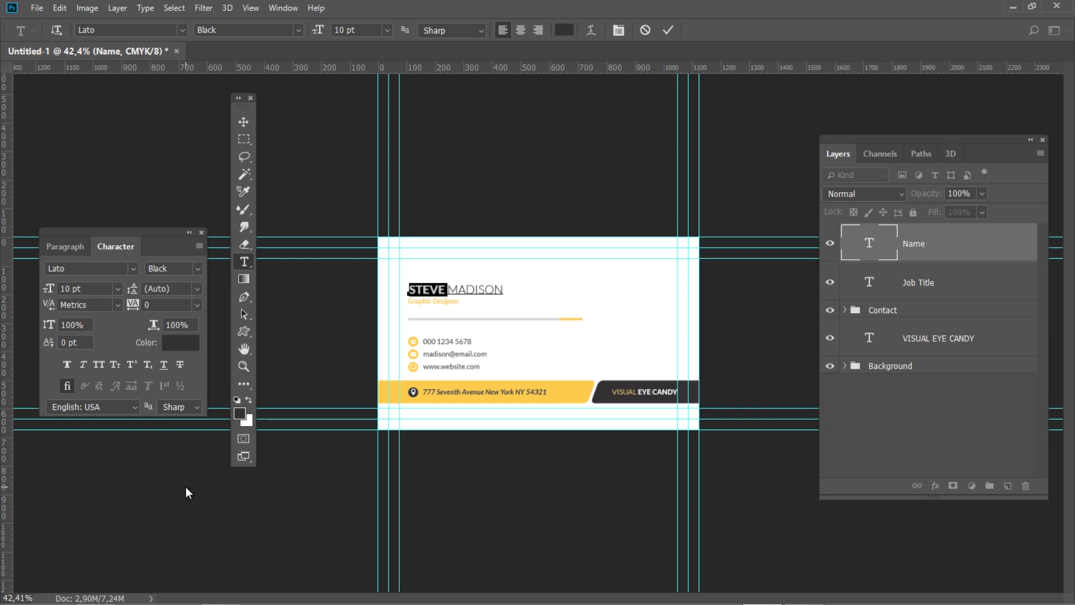
pyautogui.click(186, 487)
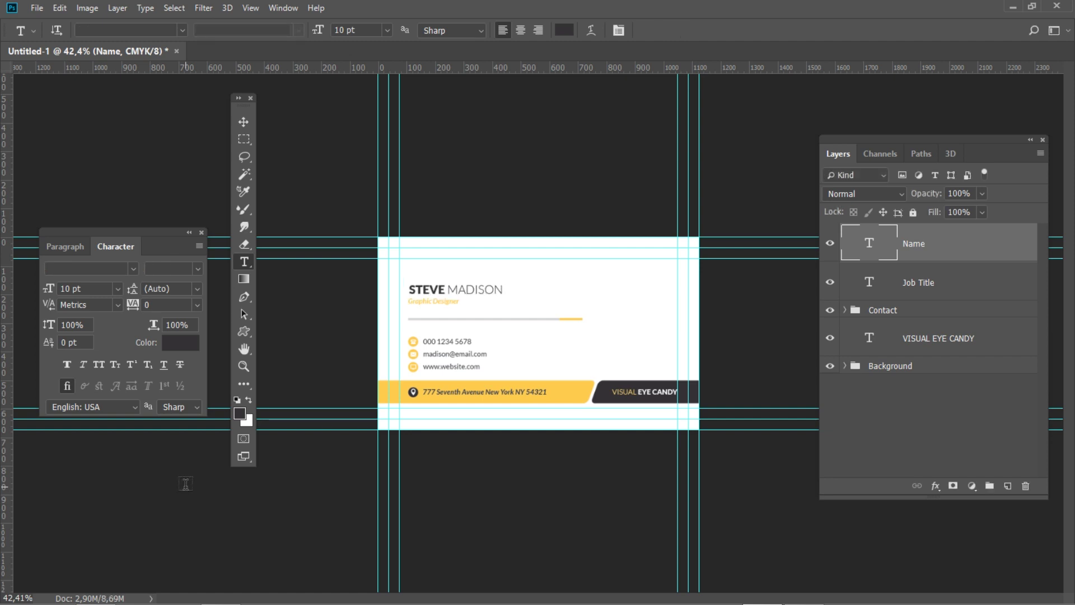
# Move the name line to X 268 px, Y 188 px
pyautogui.hotkey('ctrl', 't')
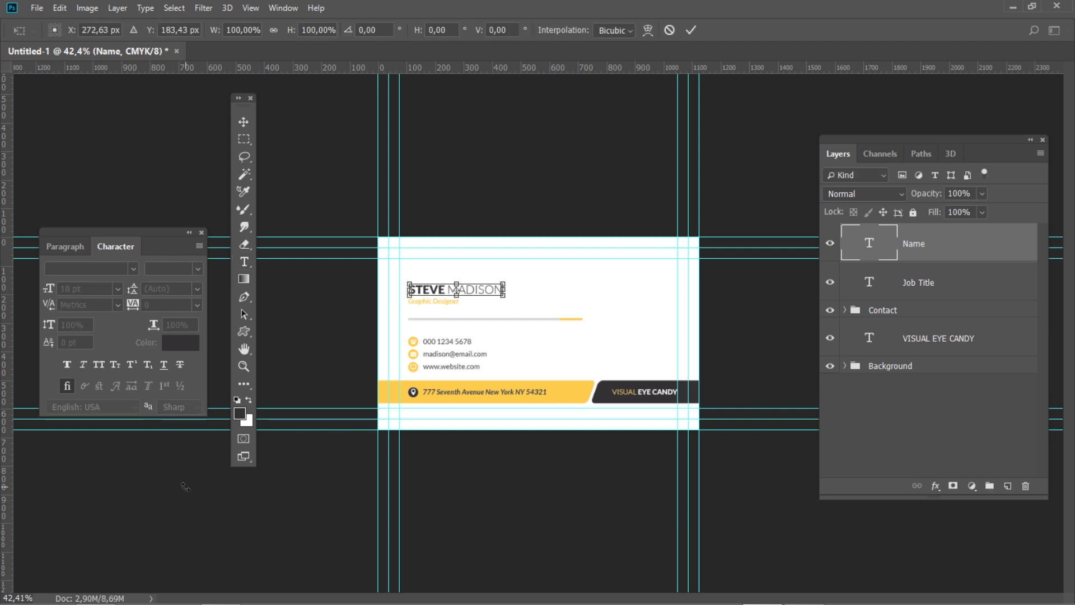
pyautogui.click(103, 30)
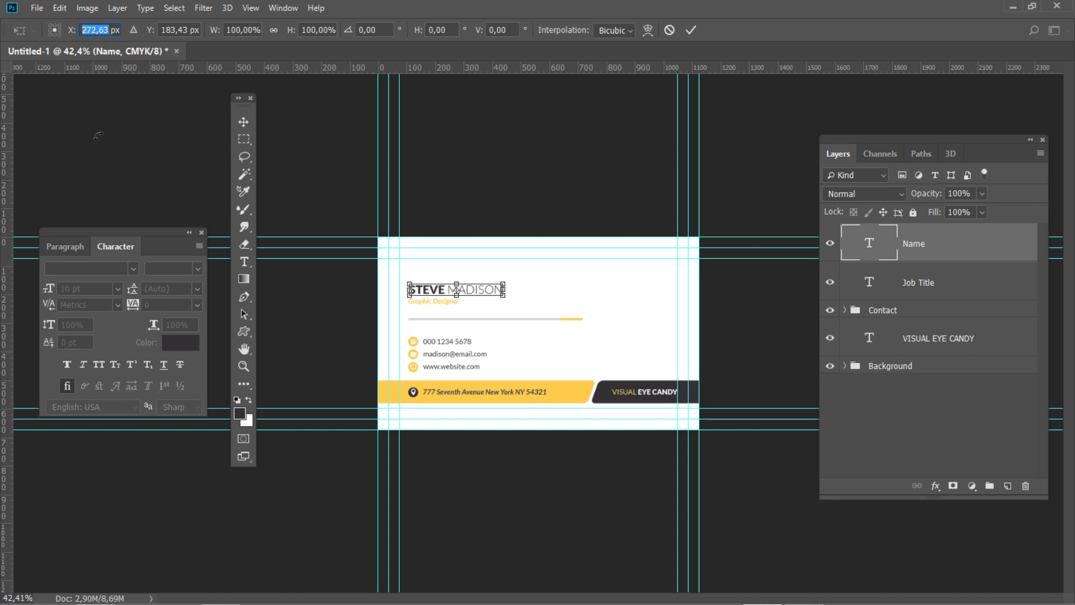
pyautogui.write('268')
pyautogui.press('Return')
pyautogui.click(185, 29)
pyautogui.write('1')
pyautogui.press('Return')
pyautogui.write('88')
pyautogui.press('Return')
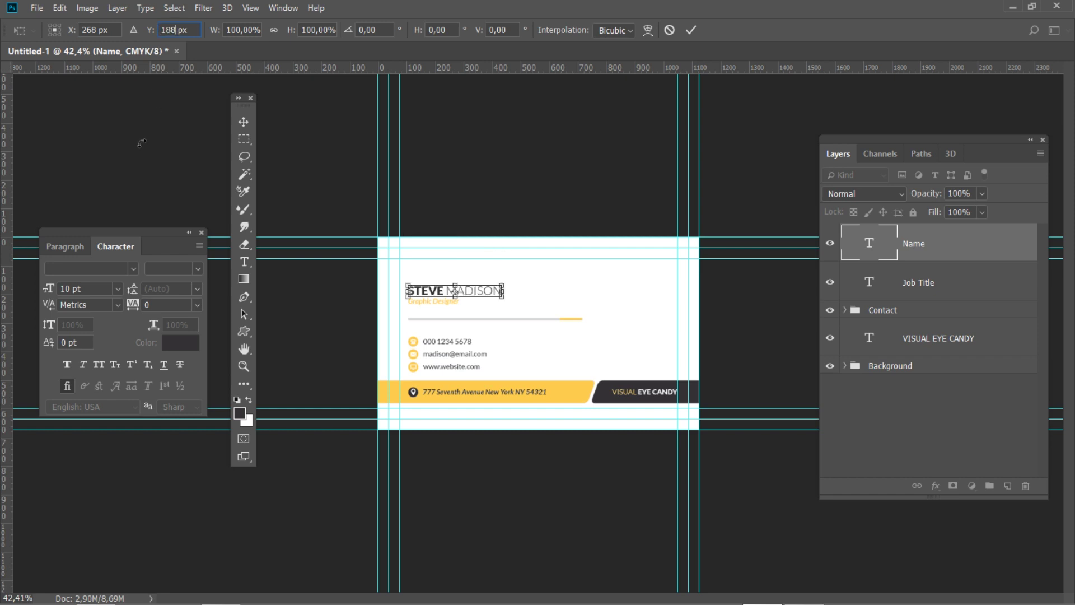
pyautogui.press('Return')
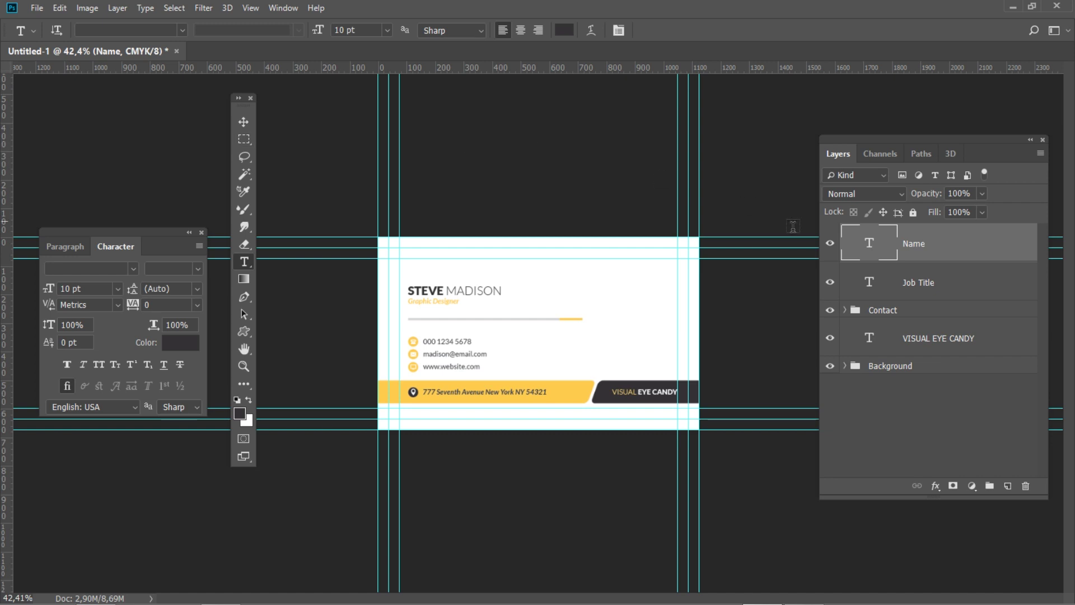
# Group the Name and Job Title layers into a group named 'Name and Job Title'
pyautogui.keyDown('shift'); pyautogui.click(975, 288); pyautogui.keyUp('shift')
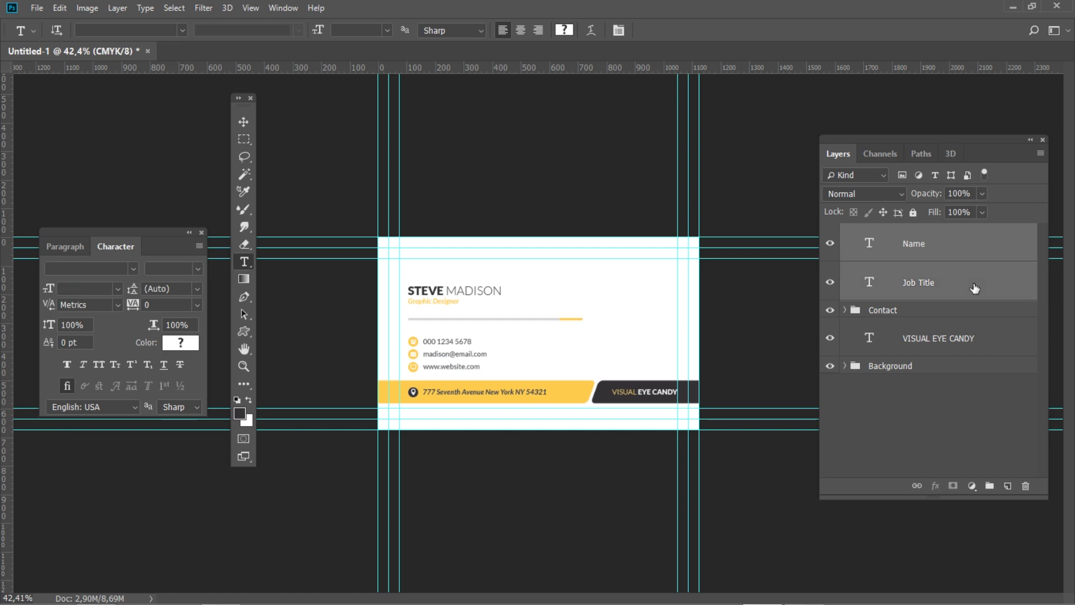
pyautogui.click(990, 485)
pyautogui.doubleClick(883, 232)
pyautogui.write('N')
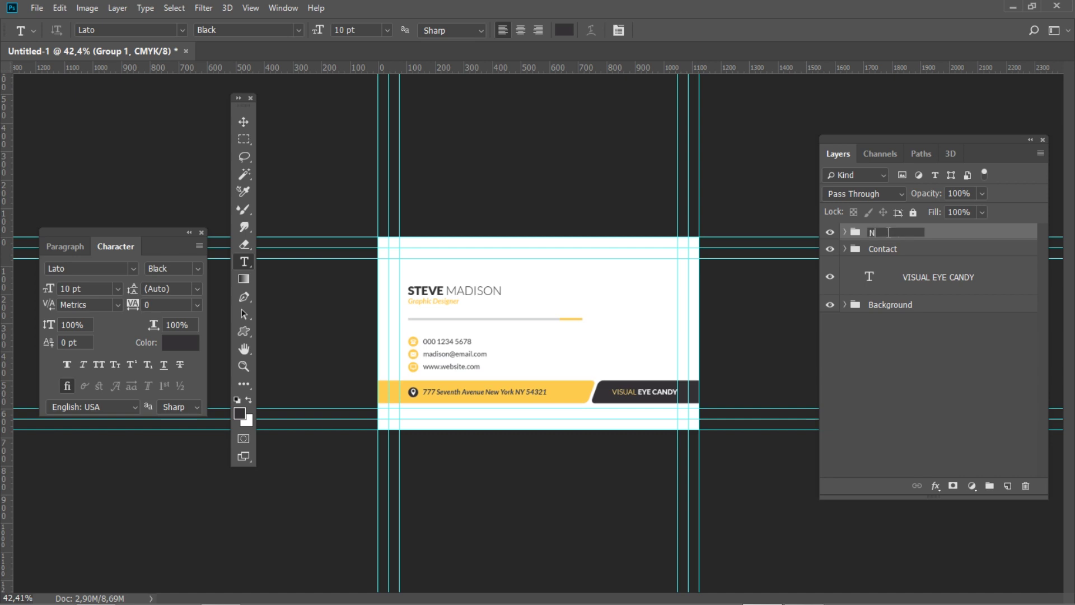
pyautogui.write('ame and Job Title')
pyautogui.press('Return')
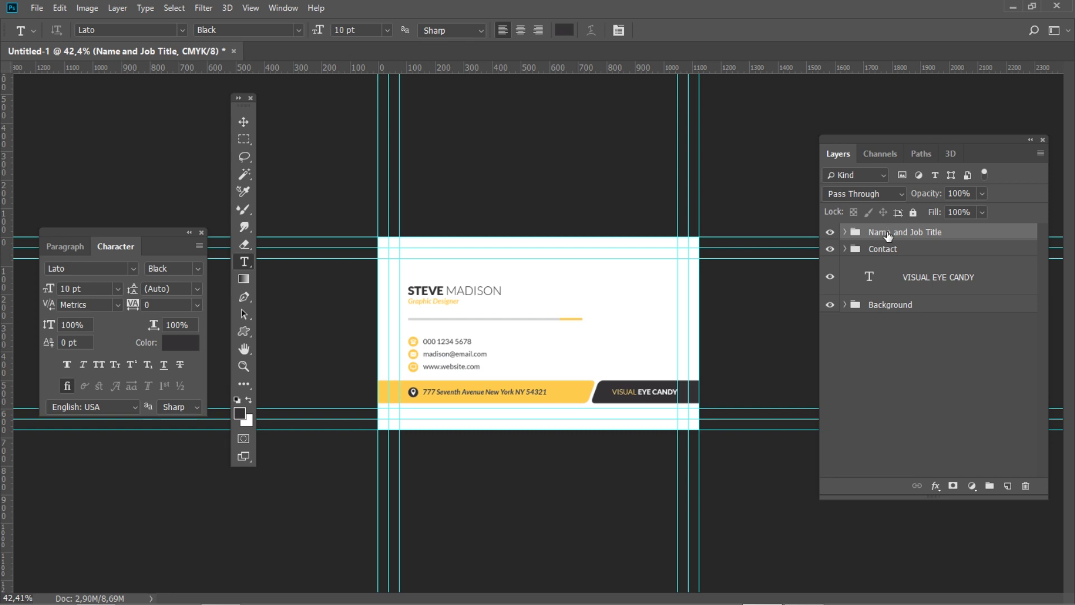
# Create a new empty group named 'Logo'
pyautogui.click(979, 377)
pyautogui.click(991, 487)
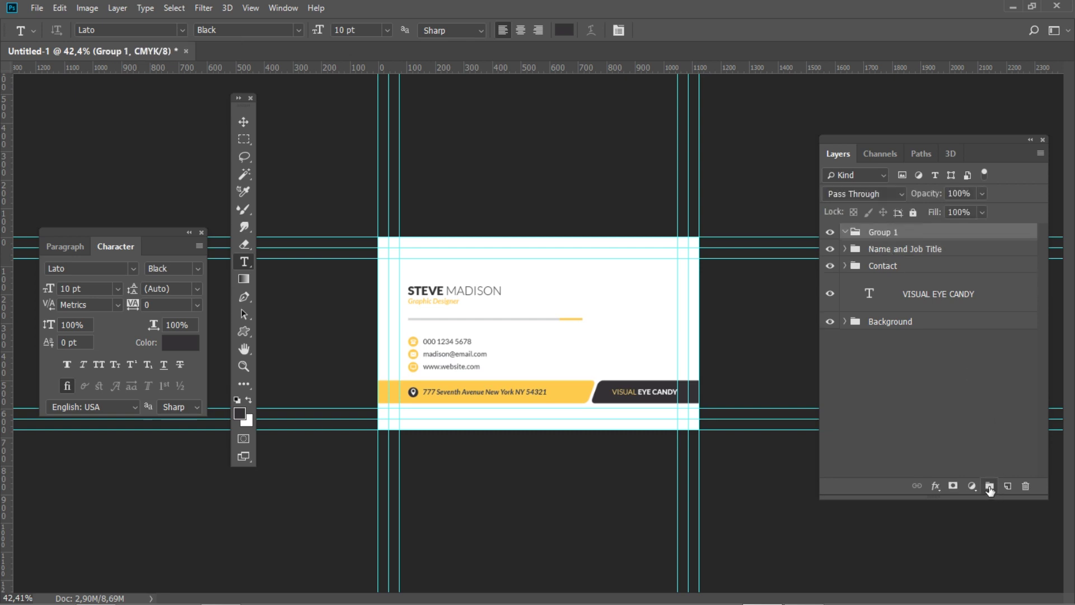
pyautogui.doubleClick(889, 233)
pyautogui.write('Logo')
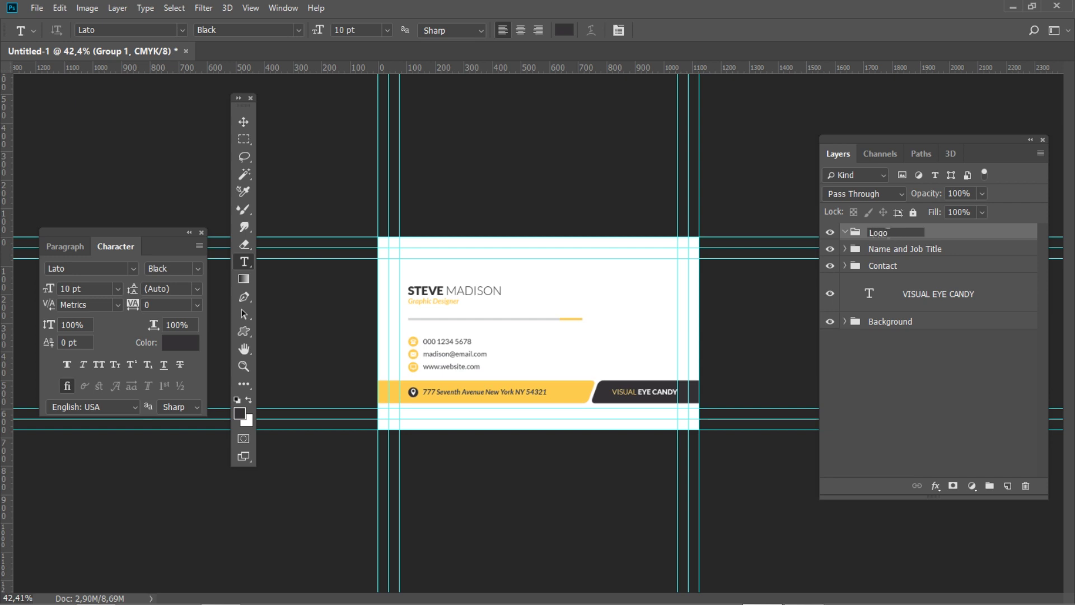
pyautogui.press('Return')
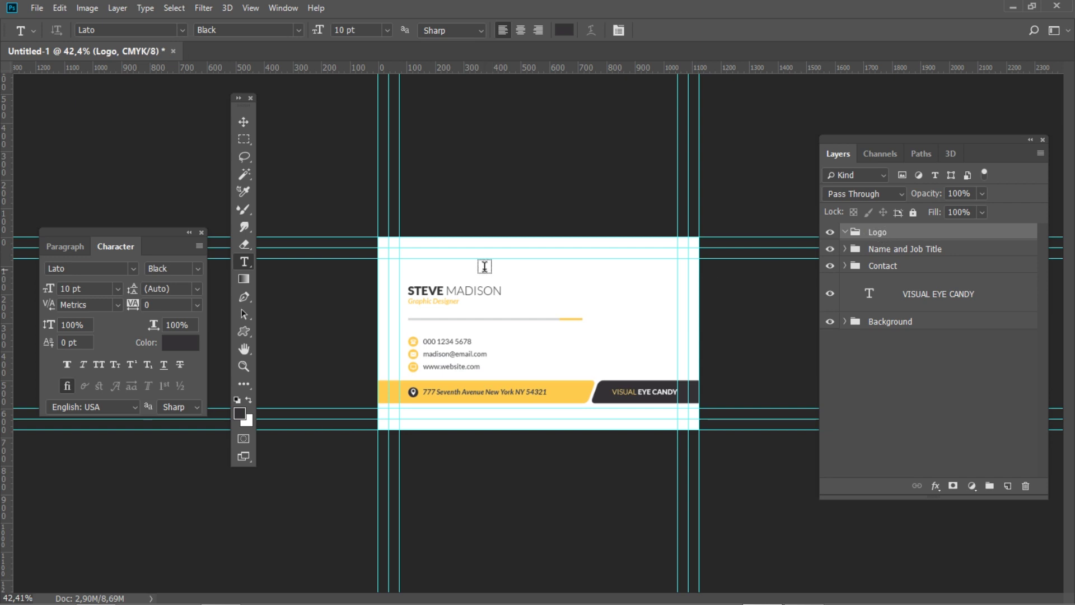
pyautogui.click(79, 247)
# Centre-align the text and switch the font weight to Light
pyautogui.click(82, 270)
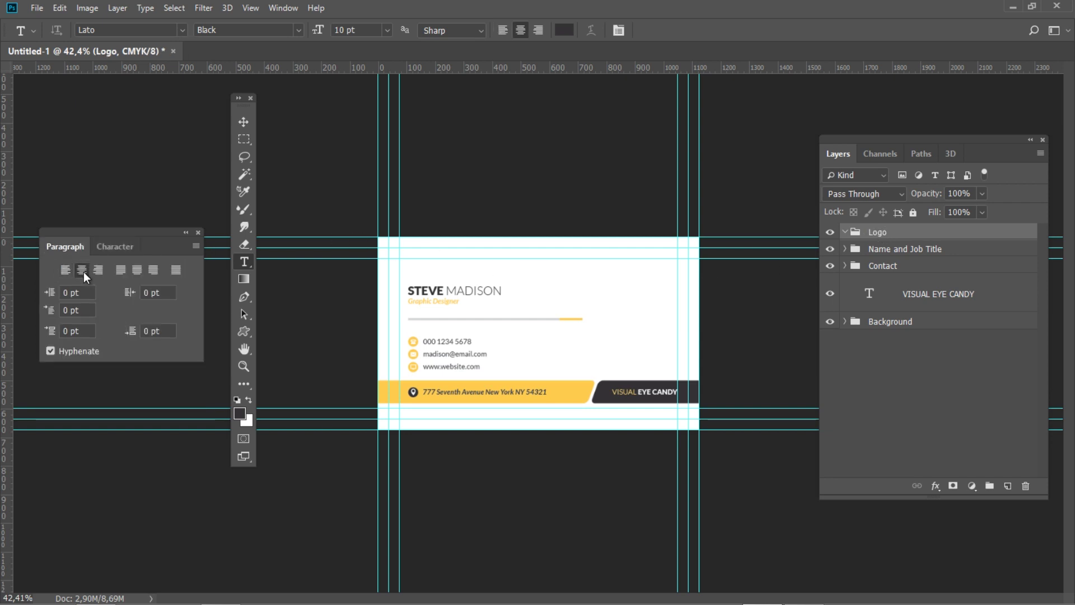
pyautogui.click(126, 245)
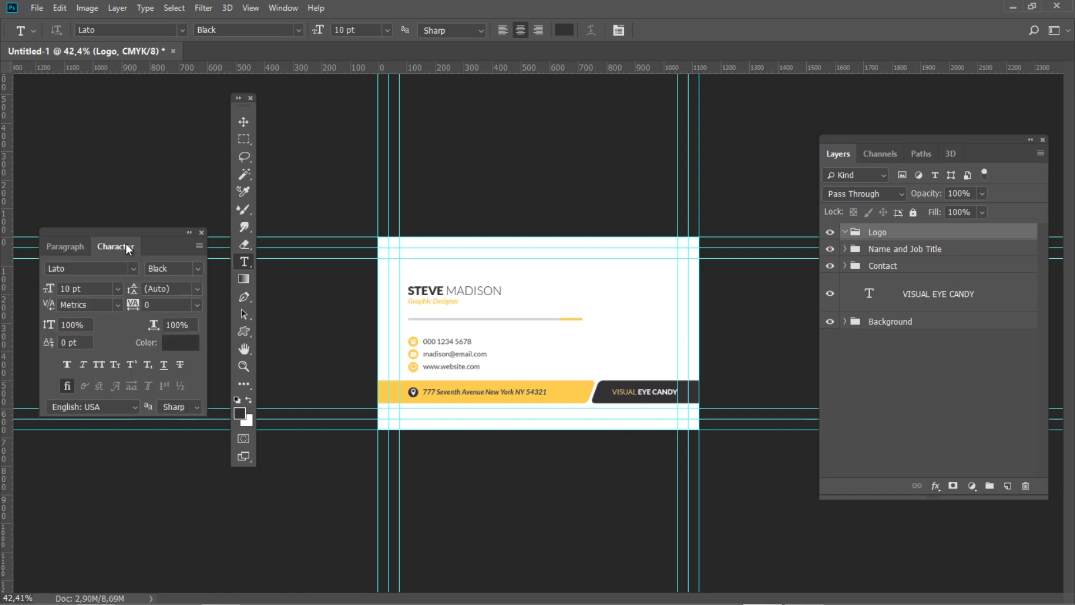
pyautogui.click(196, 269)
pyautogui.click(180, 333)
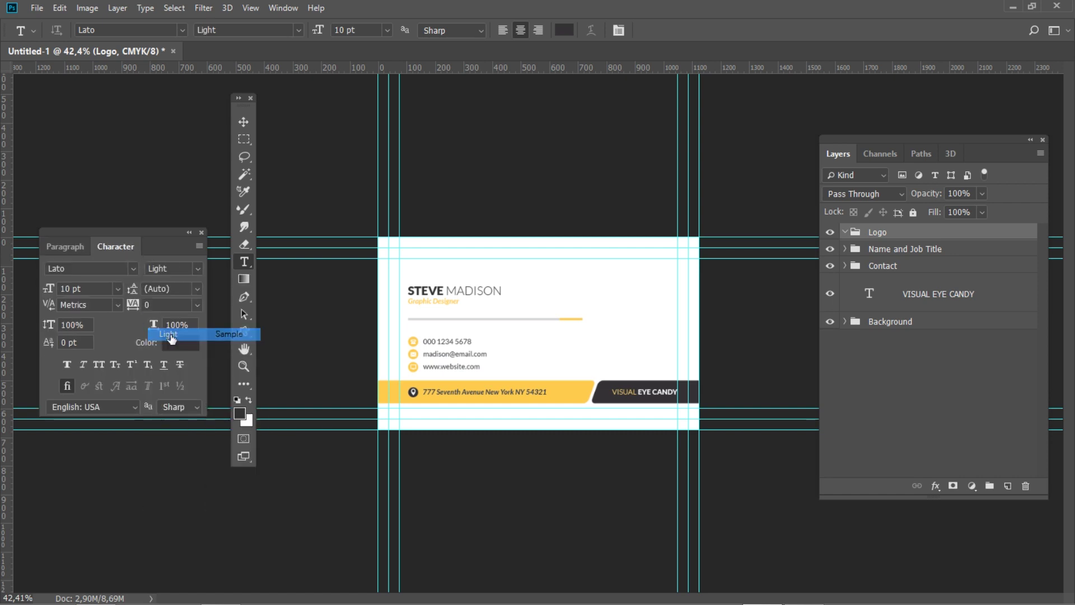
# Set 6 pt size, 6,5 pt leading and dark grey text colour 333132
pyautogui.click(70, 289)
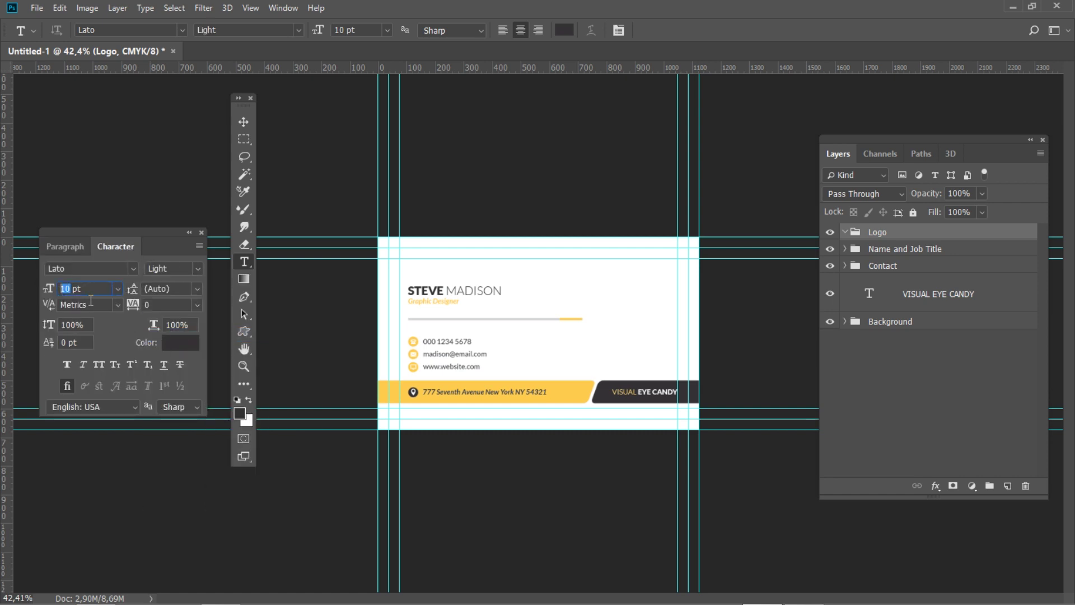
pyautogui.write('6')
pyautogui.press('Tab')
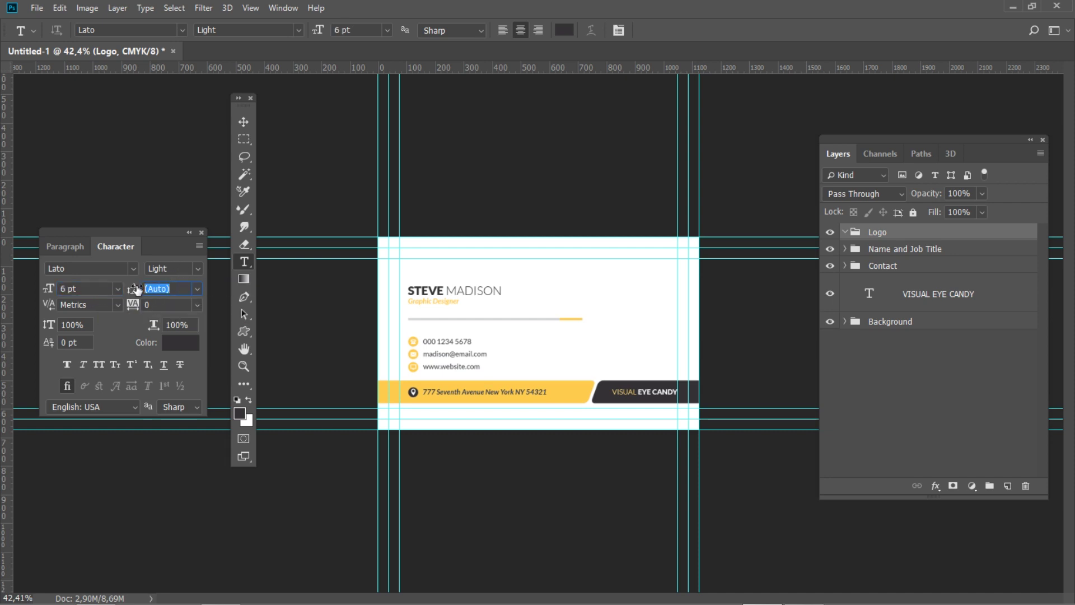
pyautogui.write('6,5')
pyautogui.click(185, 343)
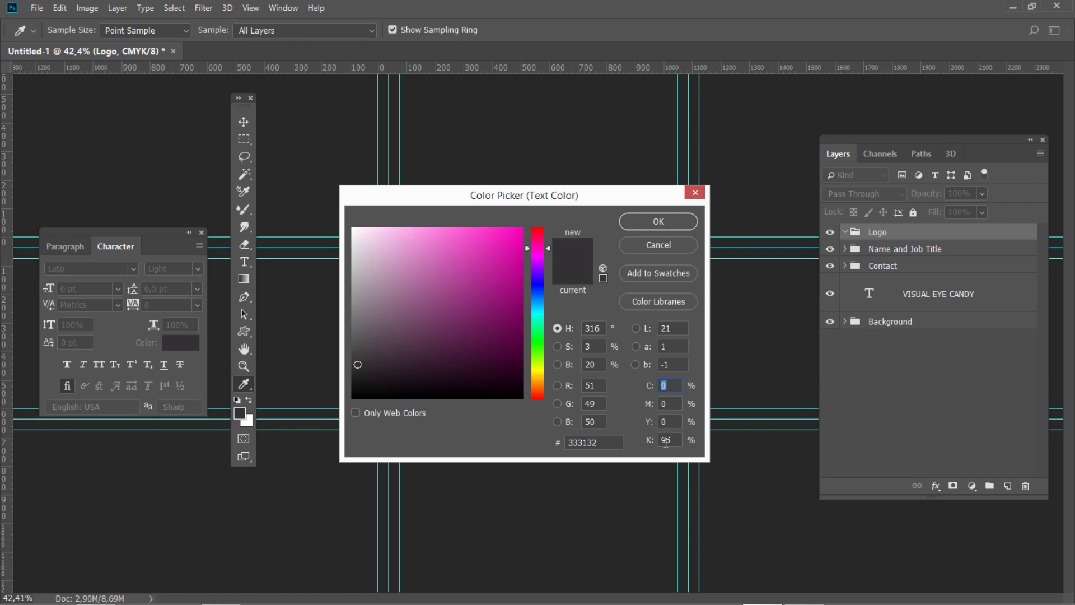
pyautogui.click(650, 223)
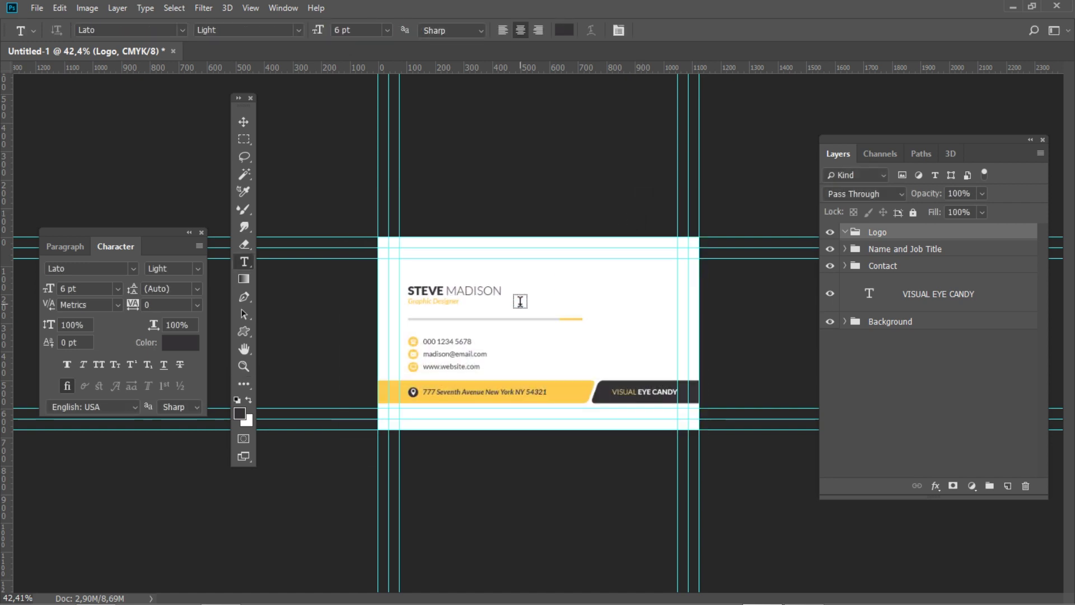
# Type 'CREATIVE INSPIRATIONS' as a new text layer right of the card centre
pyautogui.click(597, 328)
pyautogui.write('CREA')
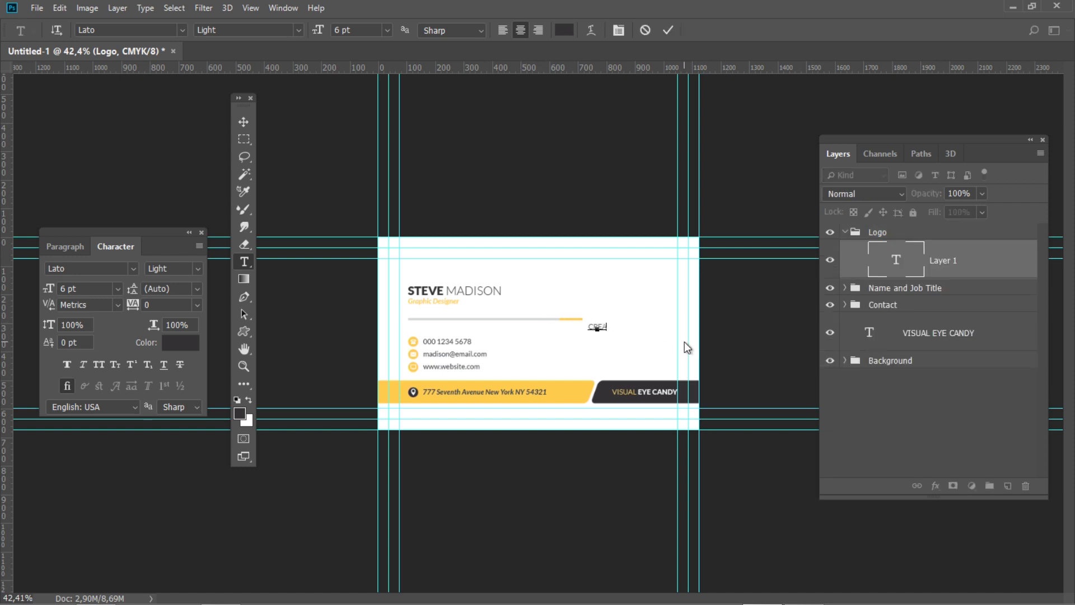
pyautogui.write('TIVE INSPIRATIONS')
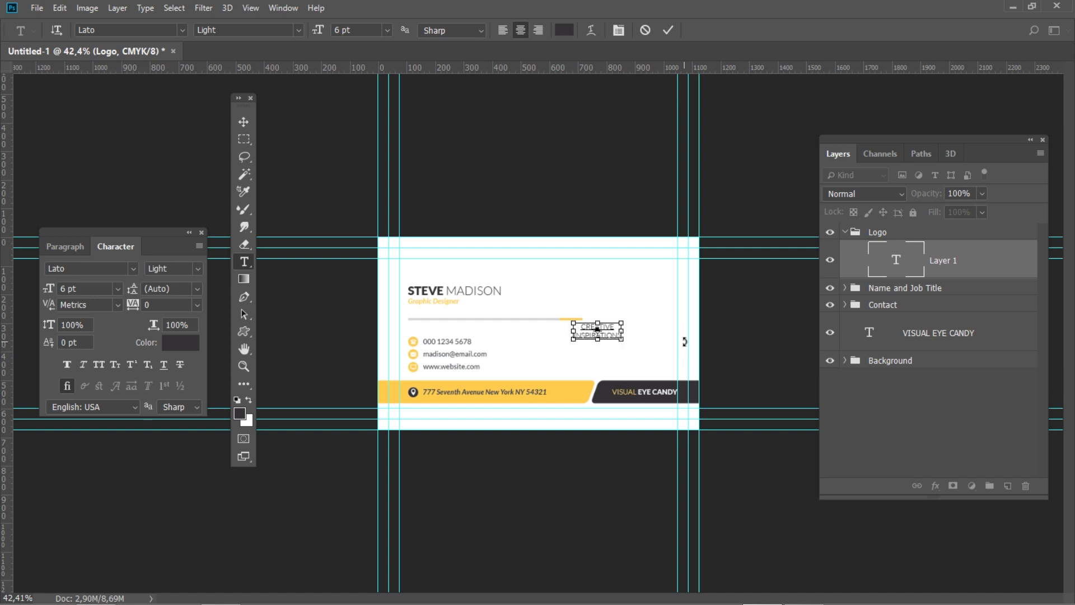
pyautogui.click(244, 121)
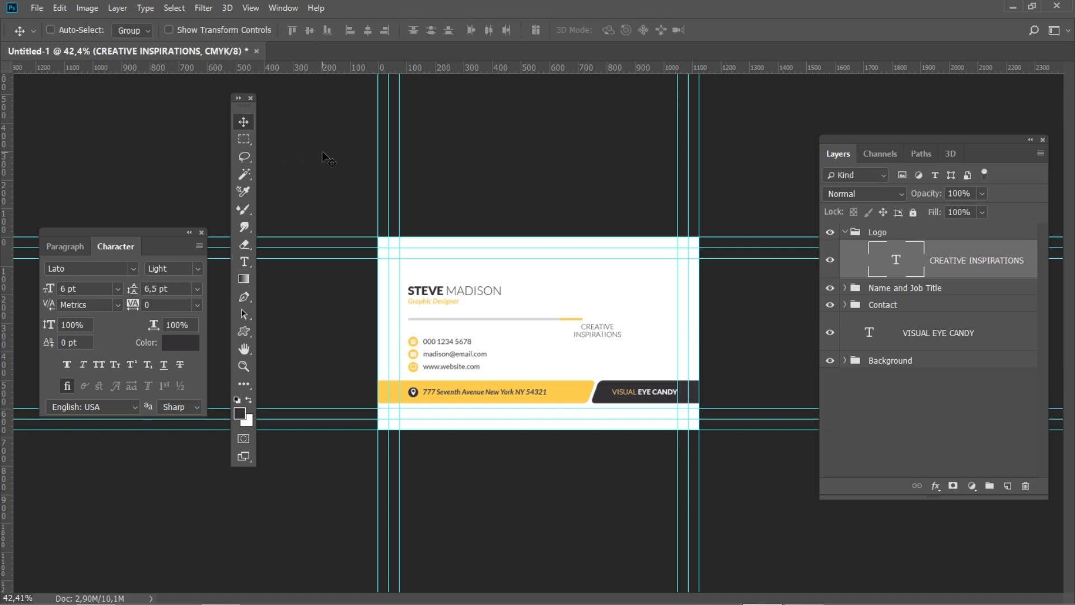
# Set the word CREATIVE to Lato Black at 12 pt
pyautogui.click(243, 262)
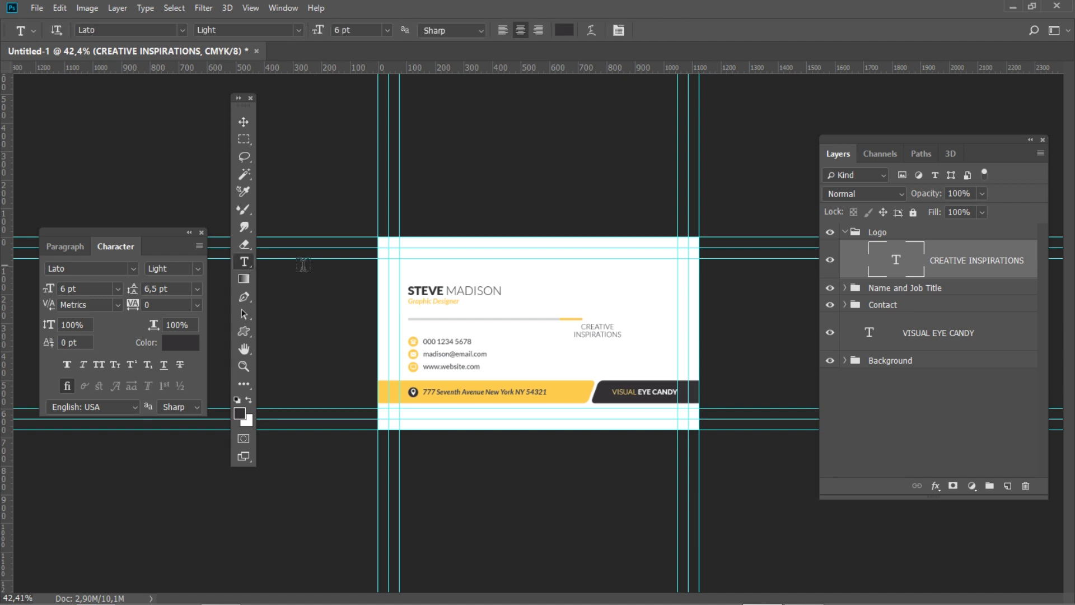
pyautogui.doubleClick(614, 326)
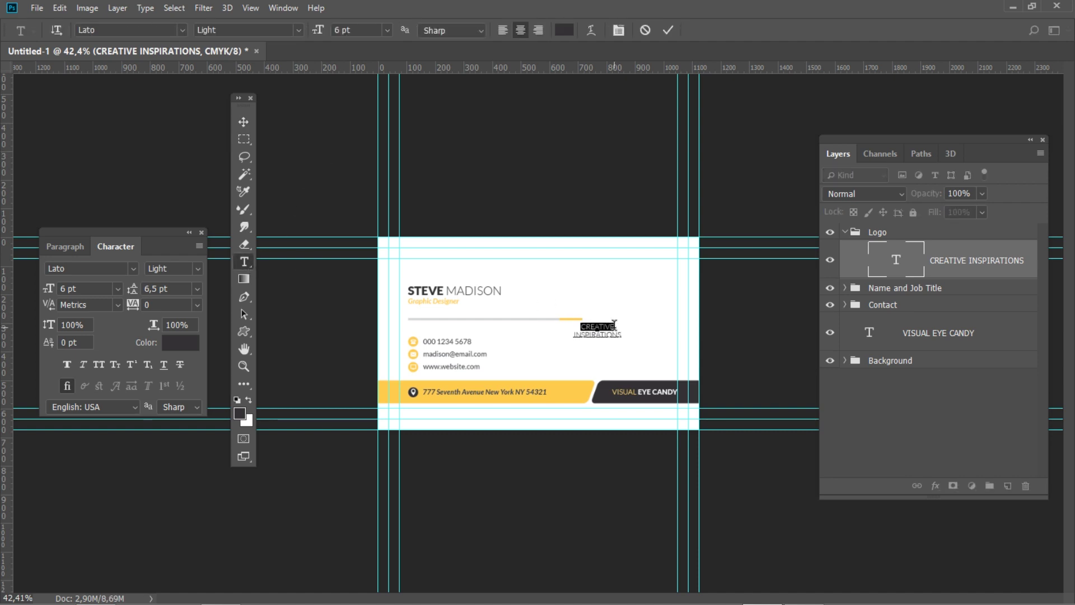
pyautogui.click(198, 267)
pyautogui.click(178, 488)
pyautogui.doubleClick(65, 289)
pyautogui.write('12')
pyautogui.press('Return')
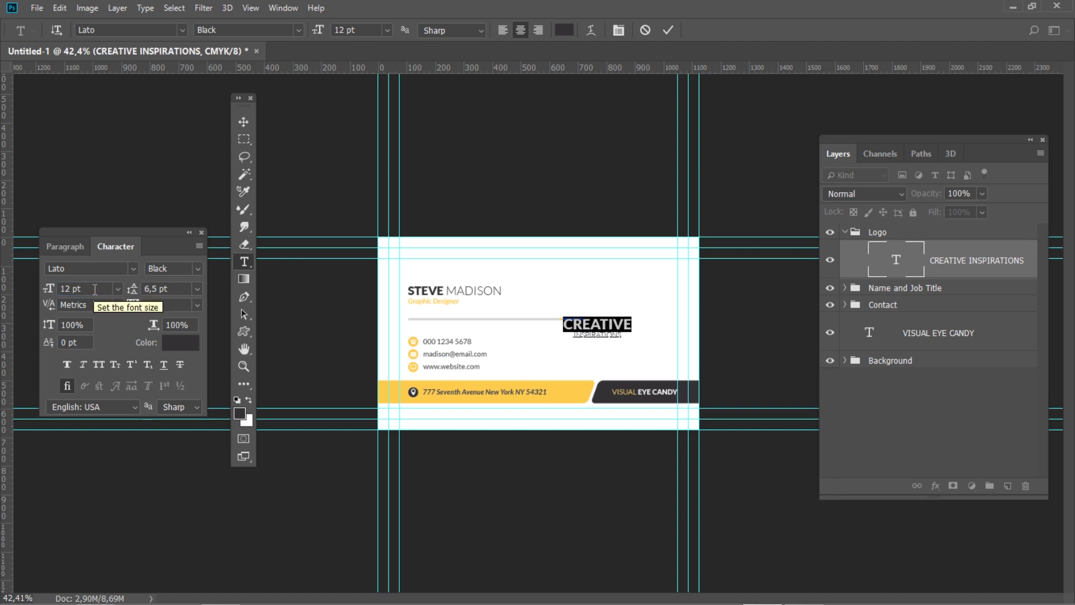
pyautogui.hotkey('ctrl', 'Return')
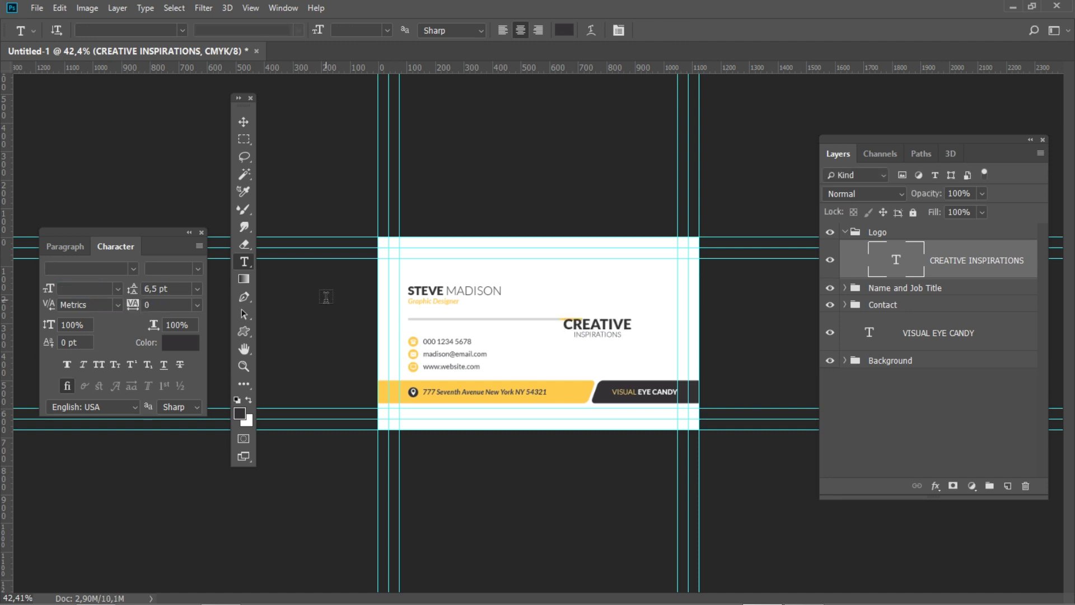
# Move the CREATIVE INSPIRATIONS text to X 902 px, Y 306 px
pyautogui.hotkey('ctrl', 't')
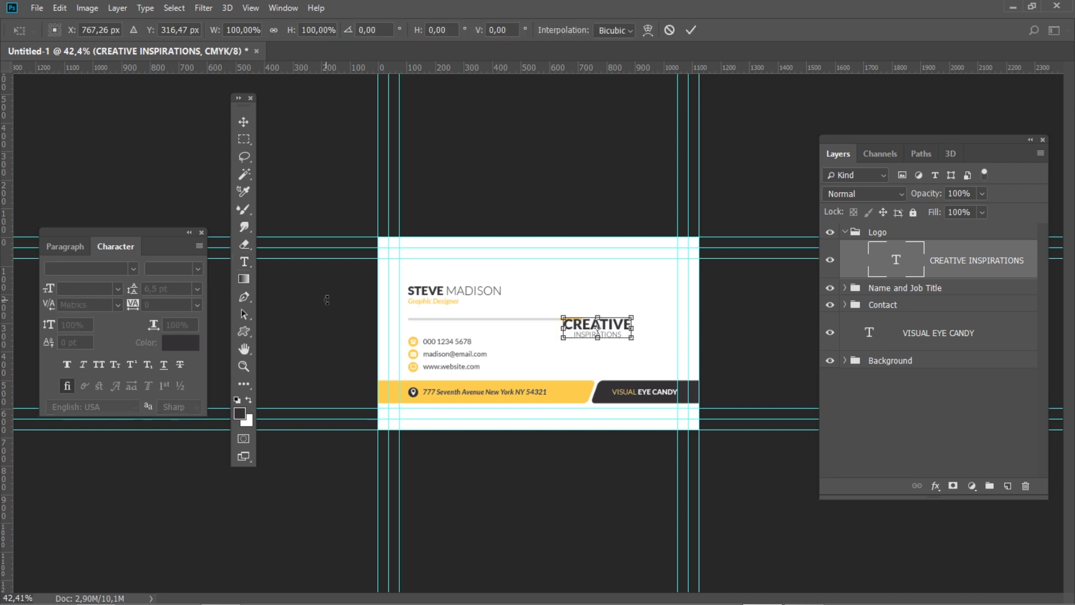
pyautogui.doubleClick(101, 30)
pyautogui.write('902')
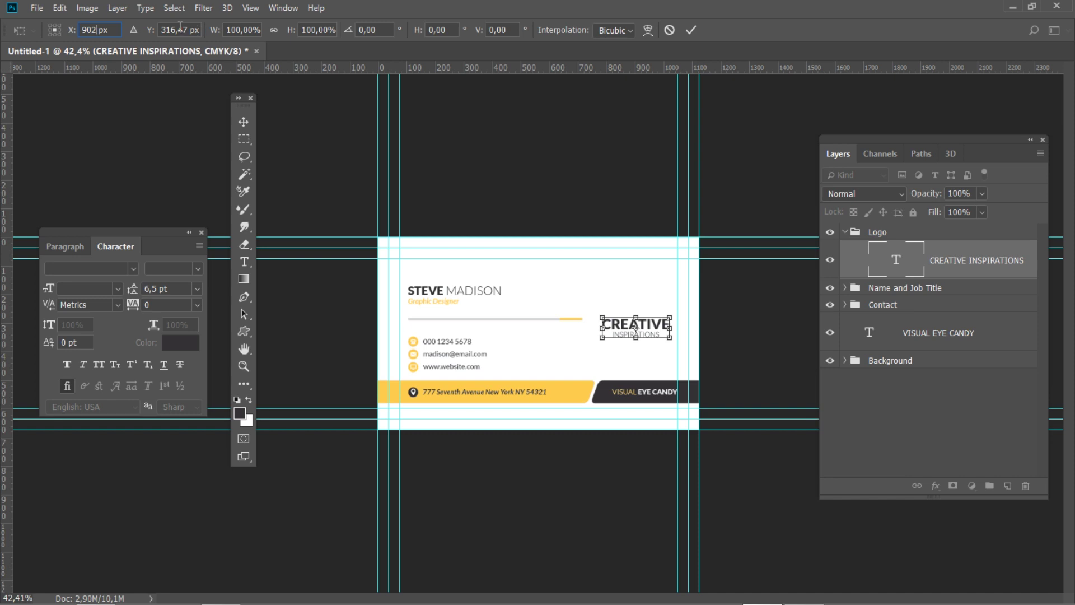
pyautogui.press('Tab')
pyautogui.write('306')
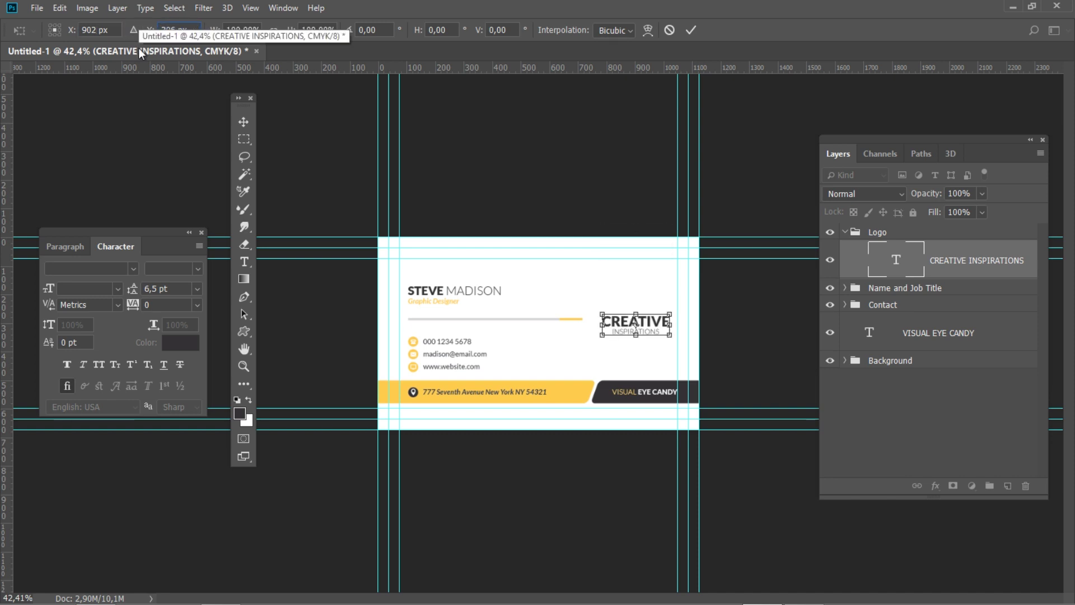
pyautogui.press('Return')
pyautogui.press('t')
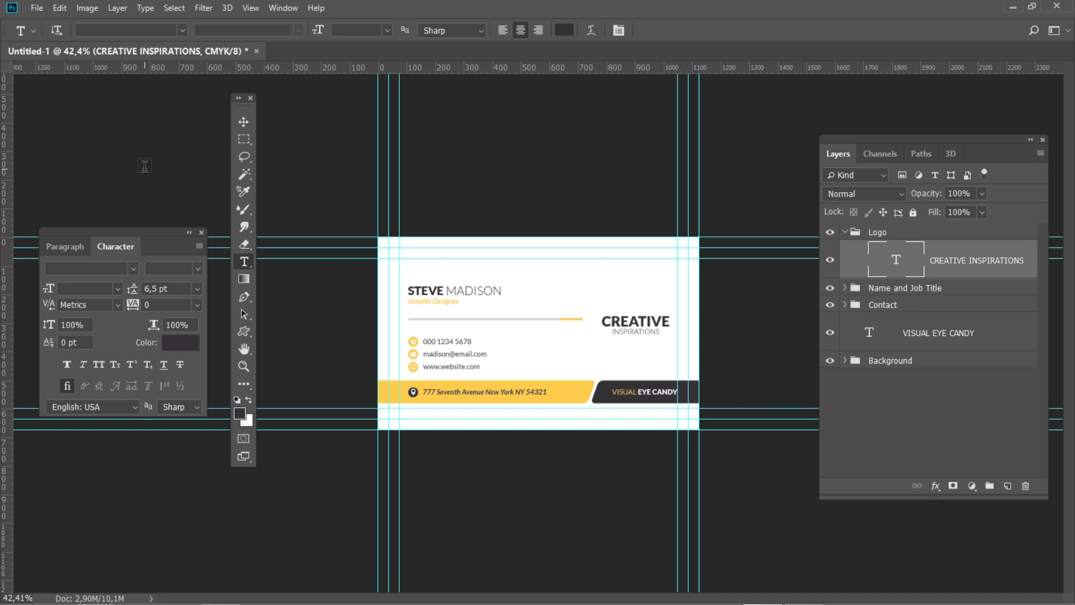
# Create a 110 px logo shape from the custom shape presets
pyautogui.click(245, 332)
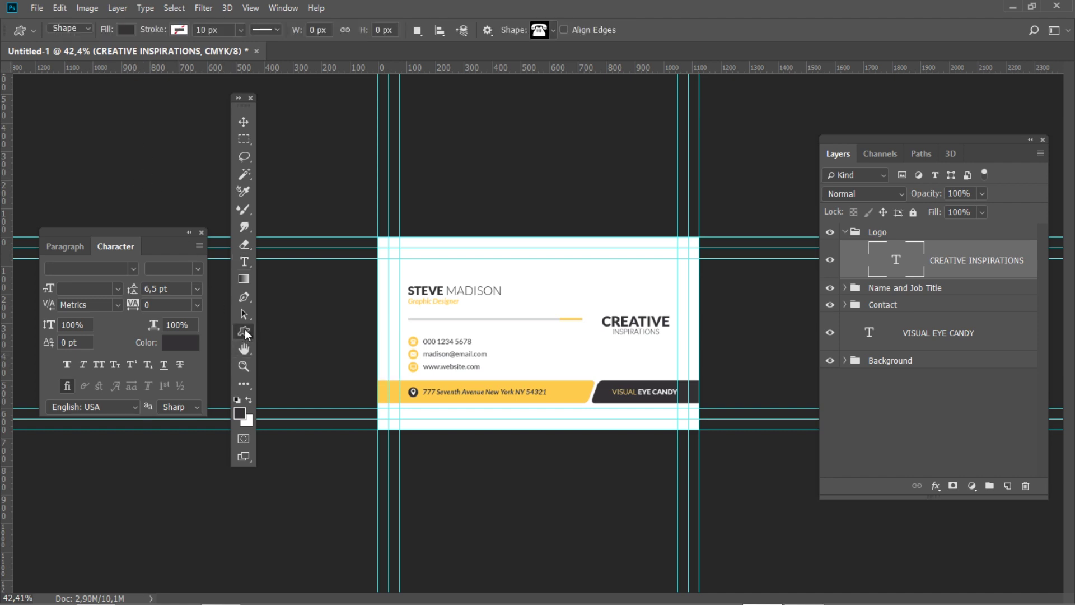
pyautogui.click(551, 30)
pyautogui.click(512, 84)
pyautogui.click(671, 25)
pyautogui.click(631, 295)
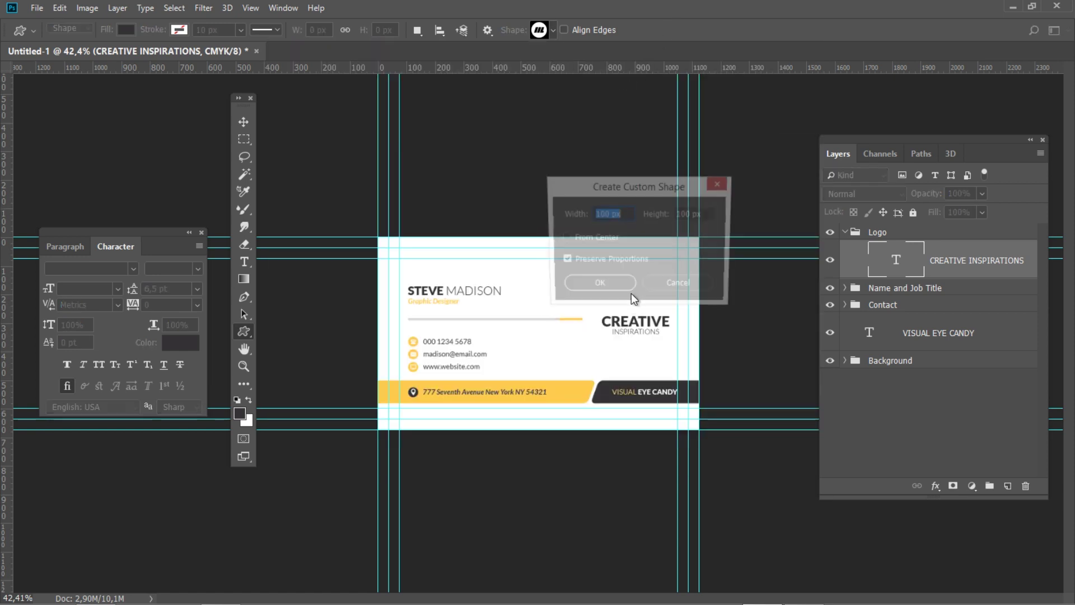
pyautogui.moveTo(661, 174); pyautogui.dragTo(520, 194)
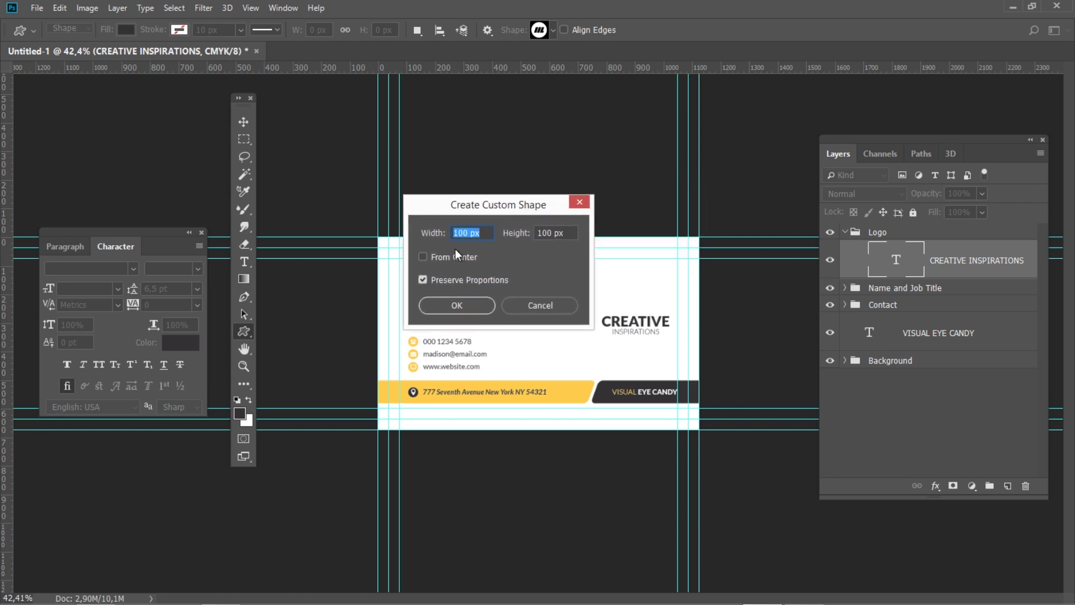
pyautogui.click(463, 231)
pyautogui.write('1')
pyautogui.click(459, 303)
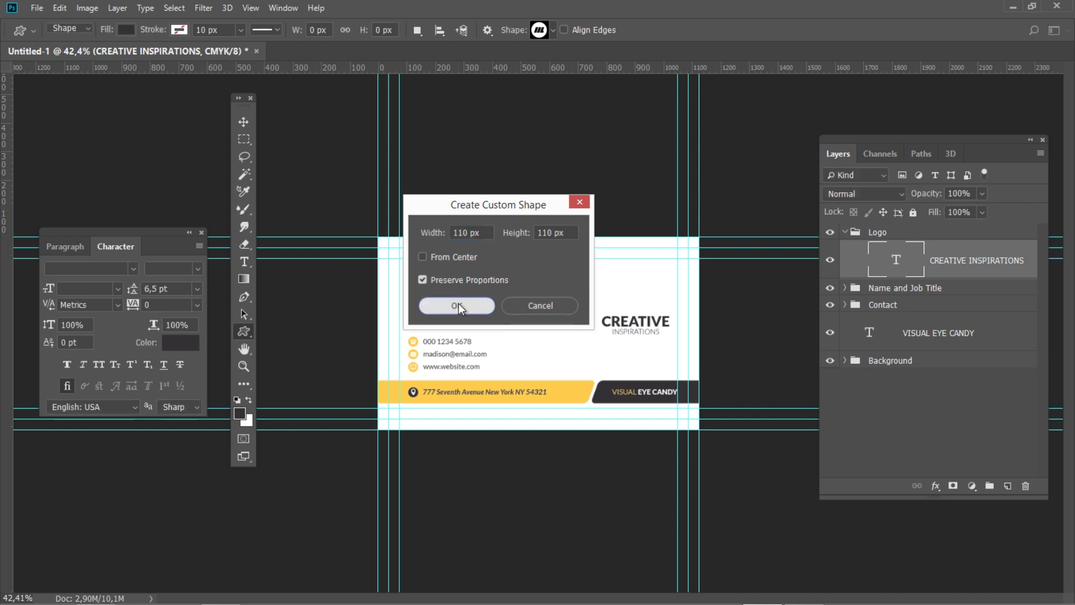
# Rename the shape layer 'Logo' and fill it yellow, C0 M20 Y80 K0
pyautogui.doubleClick(941, 261)
pyautogui.write('Logo')
pyautogui.press('Return')
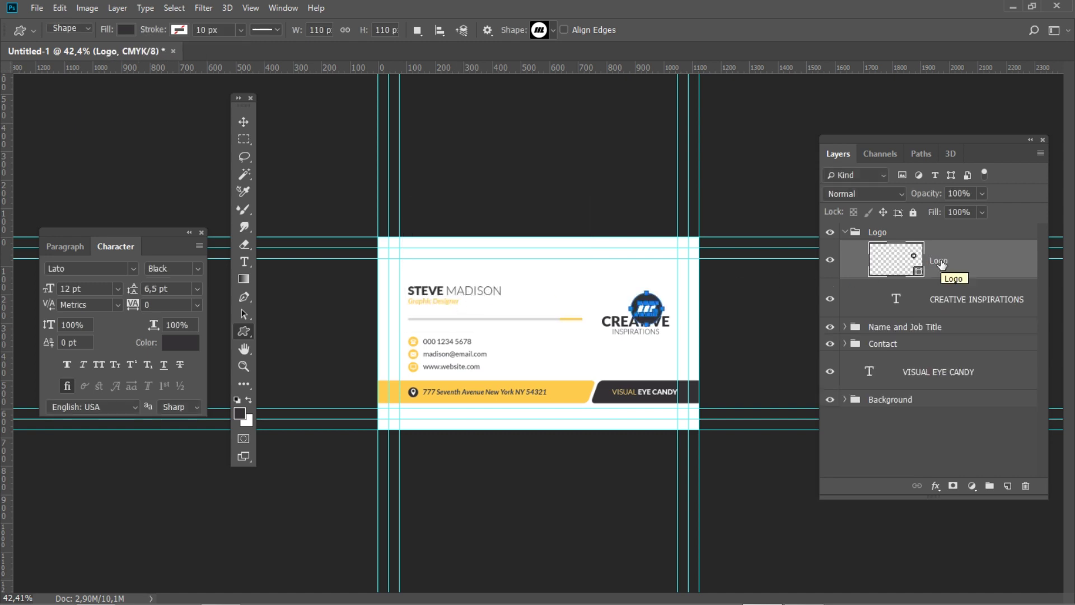
pyautogui.doubleClick(921, 271)
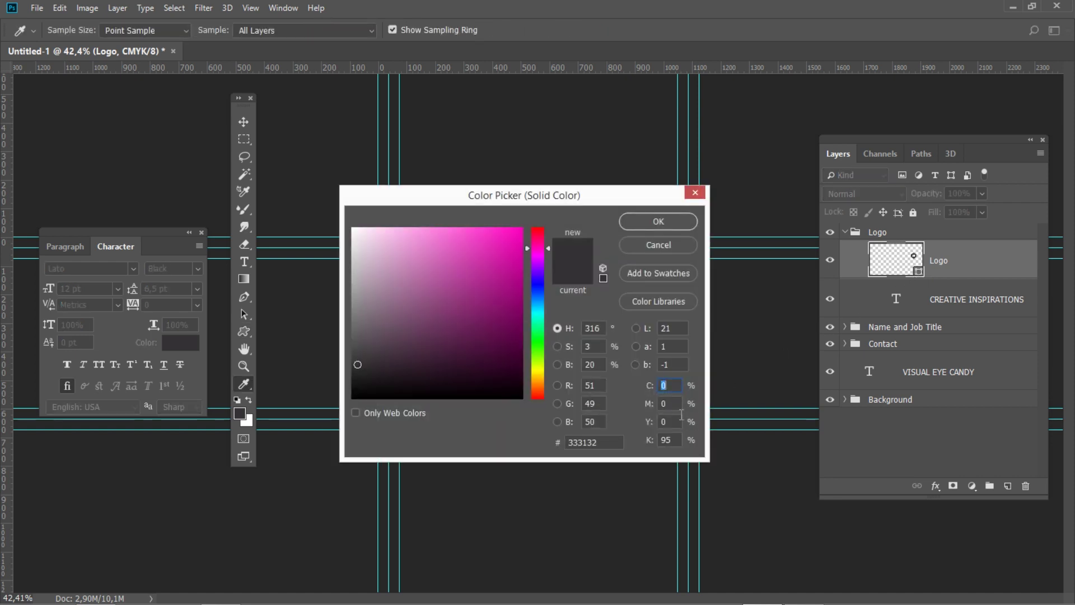
pyautogui.click(672, 404)
pyautogui.write('20')
pyautogui.press('Tab')
pyautogui.write('80')
pyautogui.press('Tab')
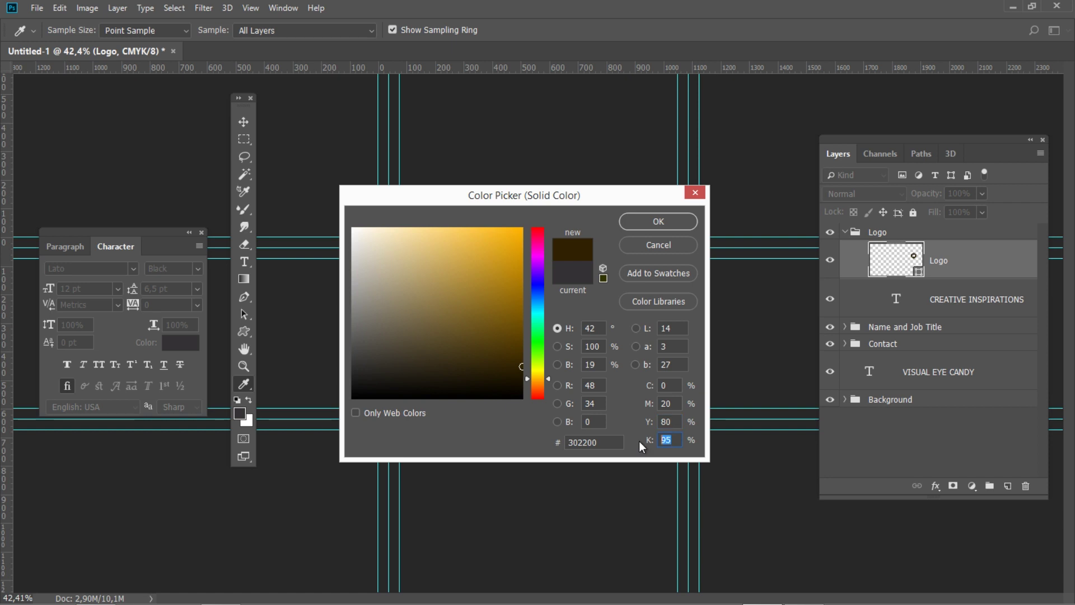
pyautogui.write('0')
pyautogui.click(661, 221)
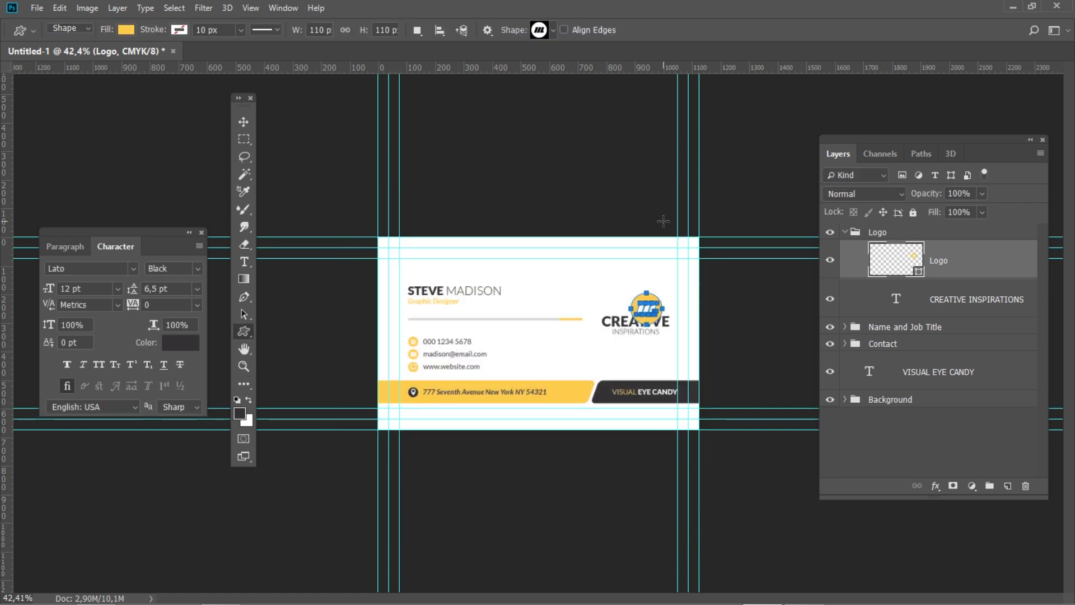
# Position the logo shape at X 902 px, Y 210 px above CREATIVE
pyautogui.hotkey('ctrl', 't')
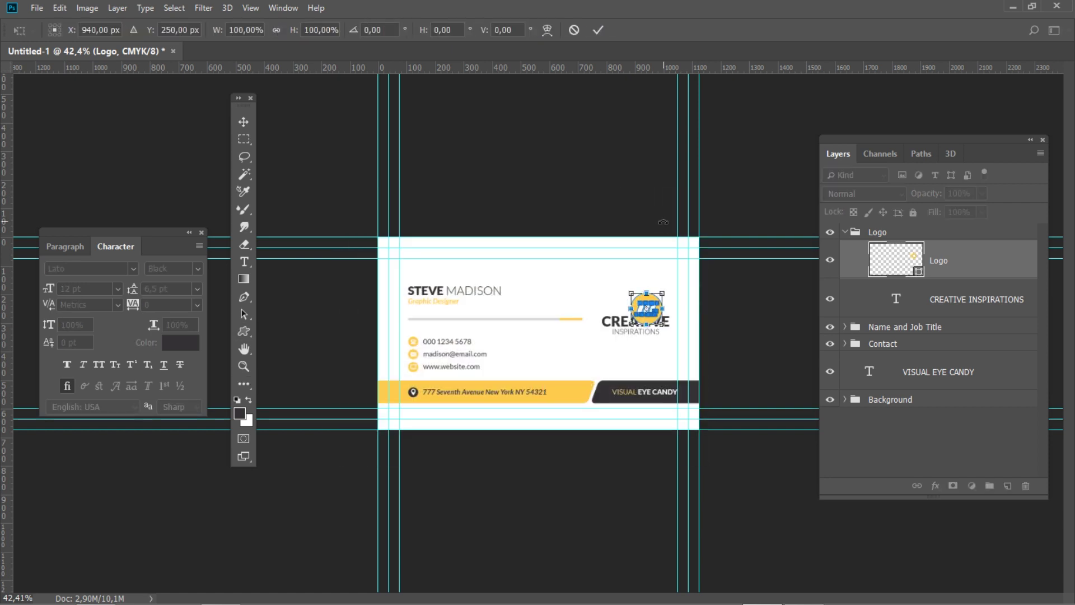
pyautogui.moveTo(108, 30); pyautogui.dragTo(81, 30)
pyautogui.write('902')
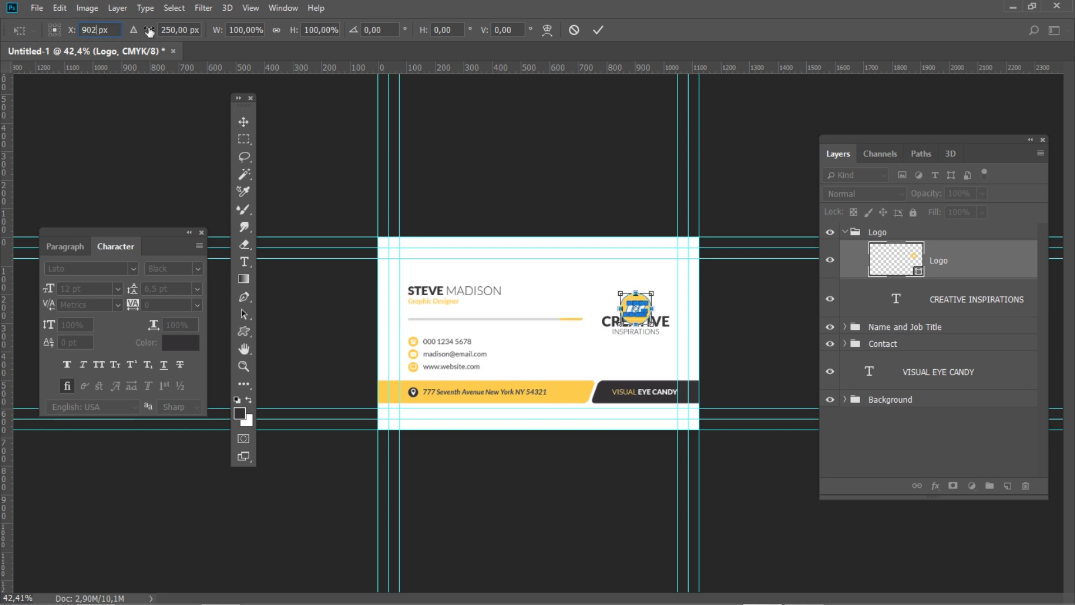
pyautogui.click(147, 31)
pyautogui.write('210')
pyautogui.press('Return')
pyautogui.press('Return')
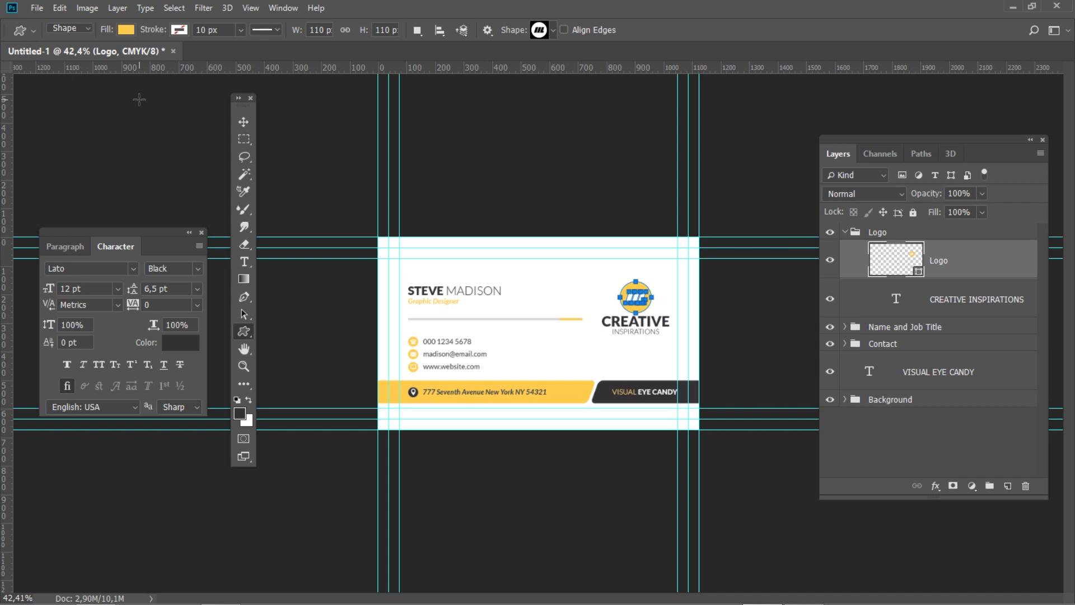
pyautogui.click(1001, 372)
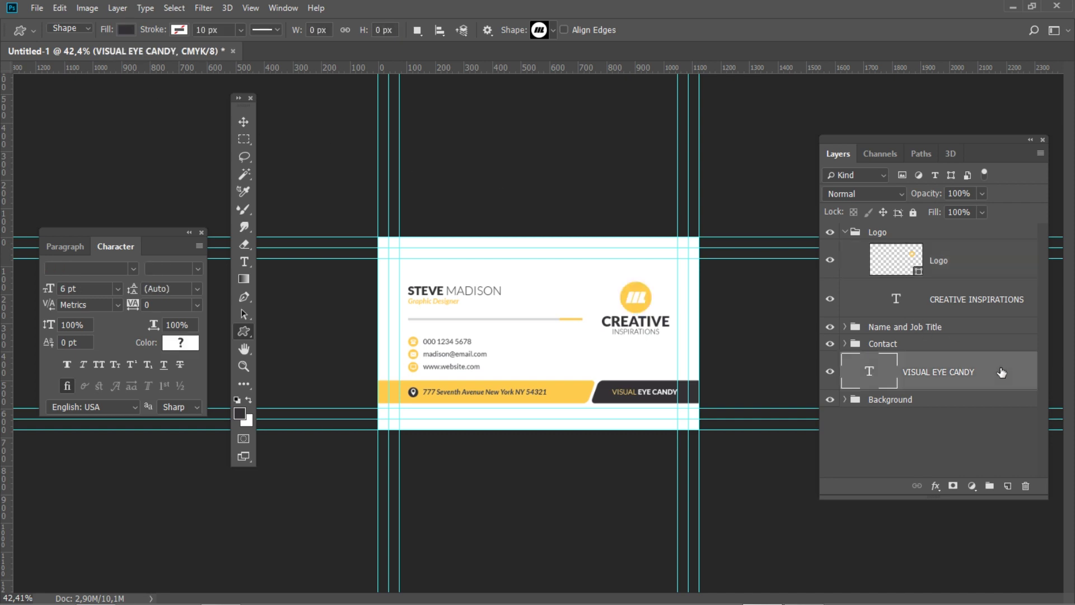
# Group the layers from Logo to VISUAL EYE CANDY into a group named 'Details'
pyautogui.click(905, 237)
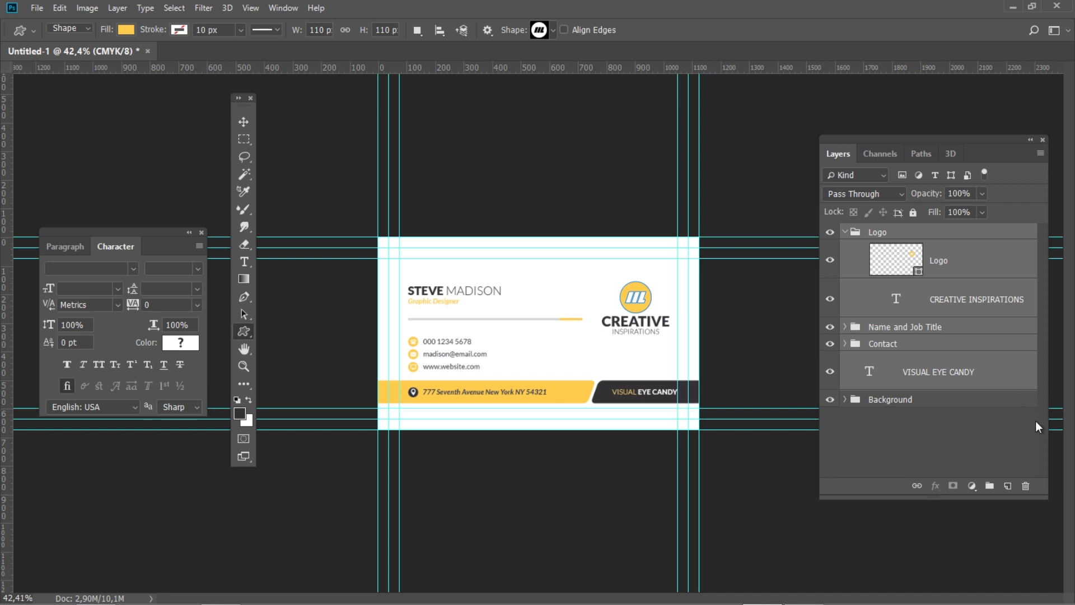
pyautogui.moveTo(990, 490); pyautogui.dragTo(990, 488)
pyautogui.doubleClick(884, 233)
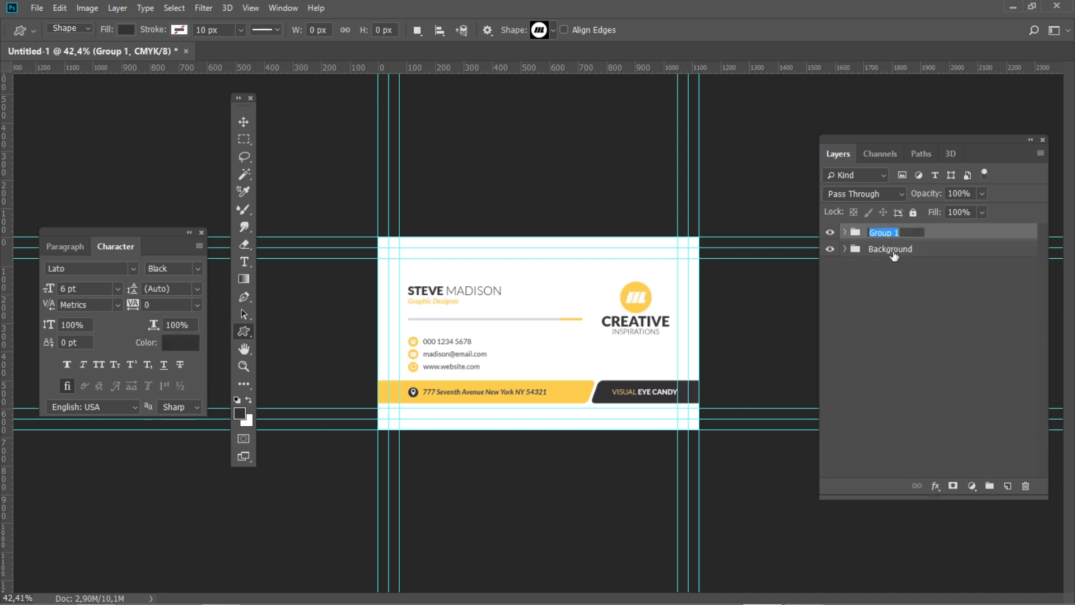
pyautogui.write('Details')
pyautogui.press('Return')
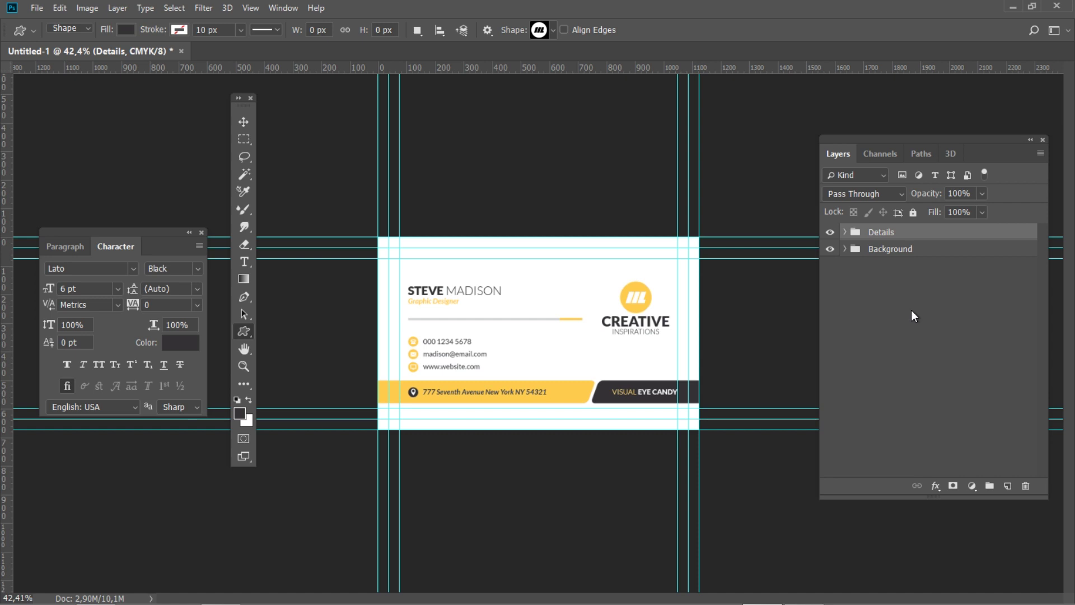
# Duplicate the document as 'Business-Card-Back' and zoom out to fit the card
pyautogui.click(89, 9)
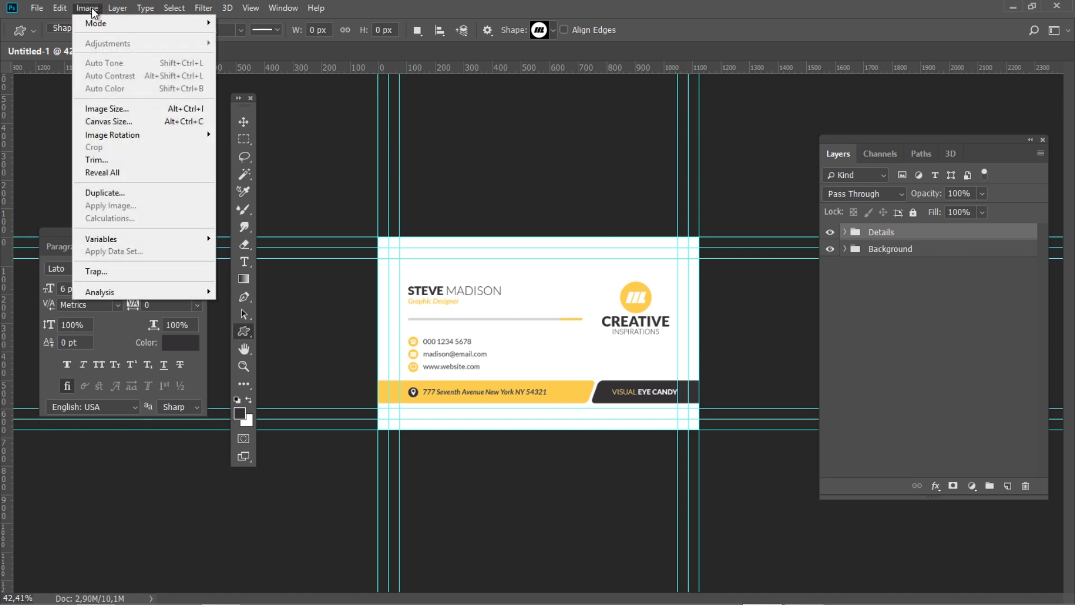
pyautogui.click(112, 192)
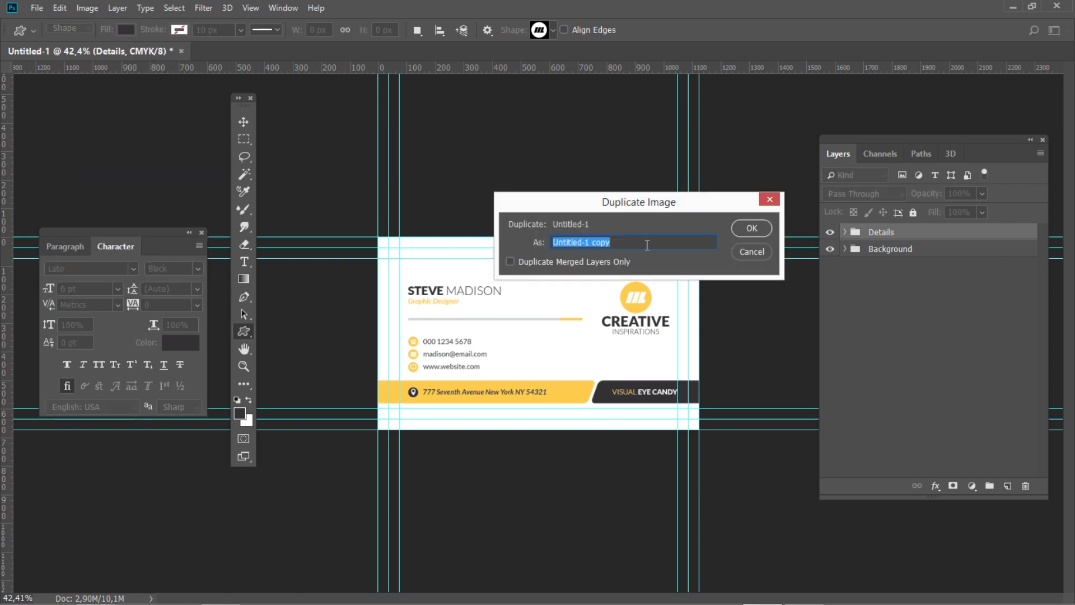
pyautogui.write('Business-Card-Back')
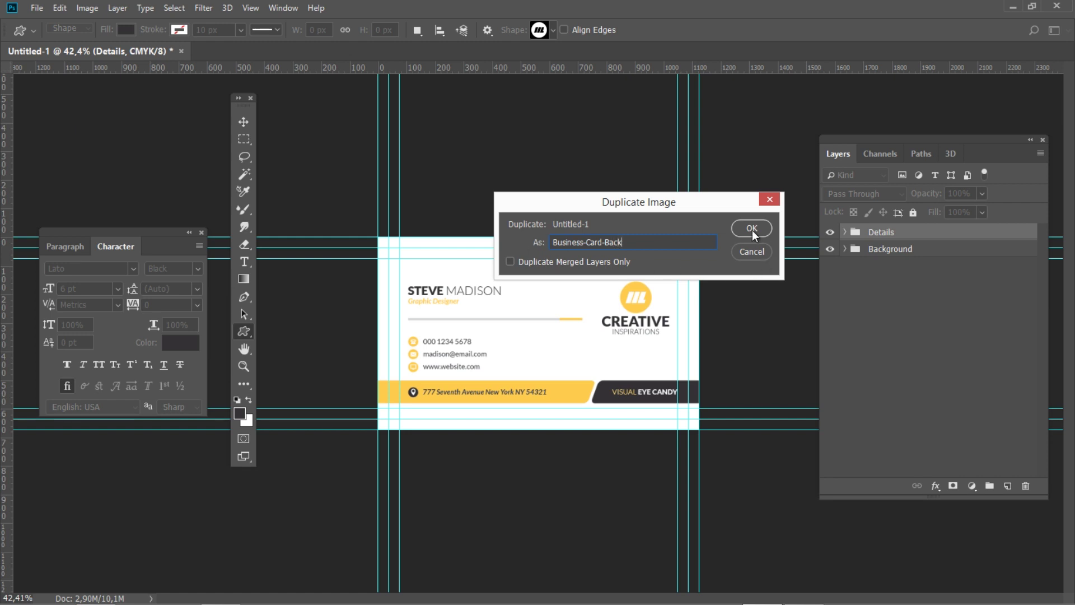
pyautogui.click(752, 230)
pyautogui.scroll(-5, 751, 230)
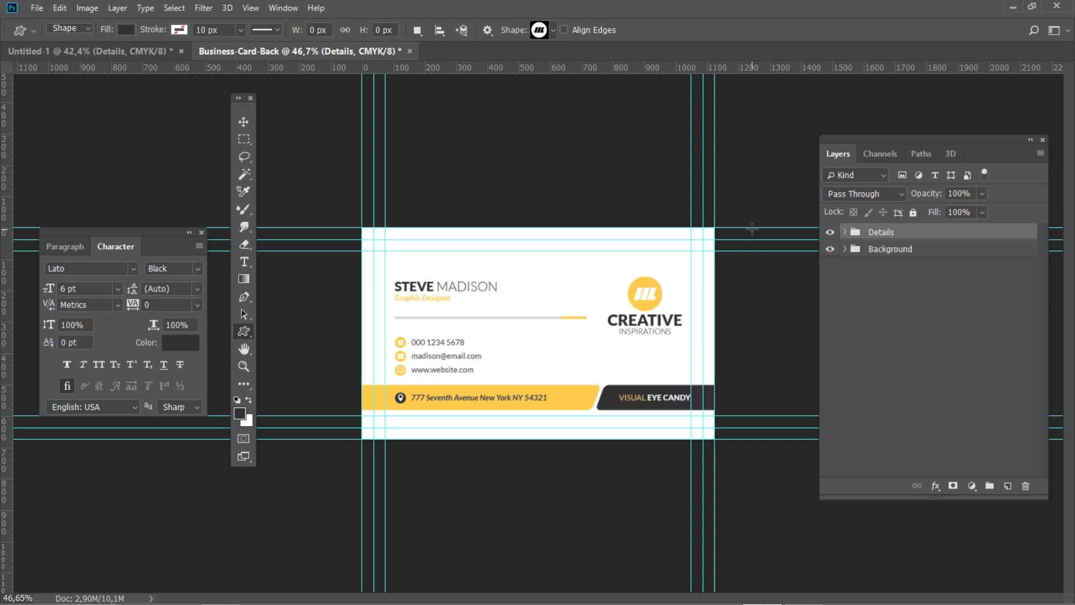
# Delete the Name and Job Title, Contact, Contact Icons, separator and VISUAL EYE CANDY layers
pyautogui.click(846, 232)
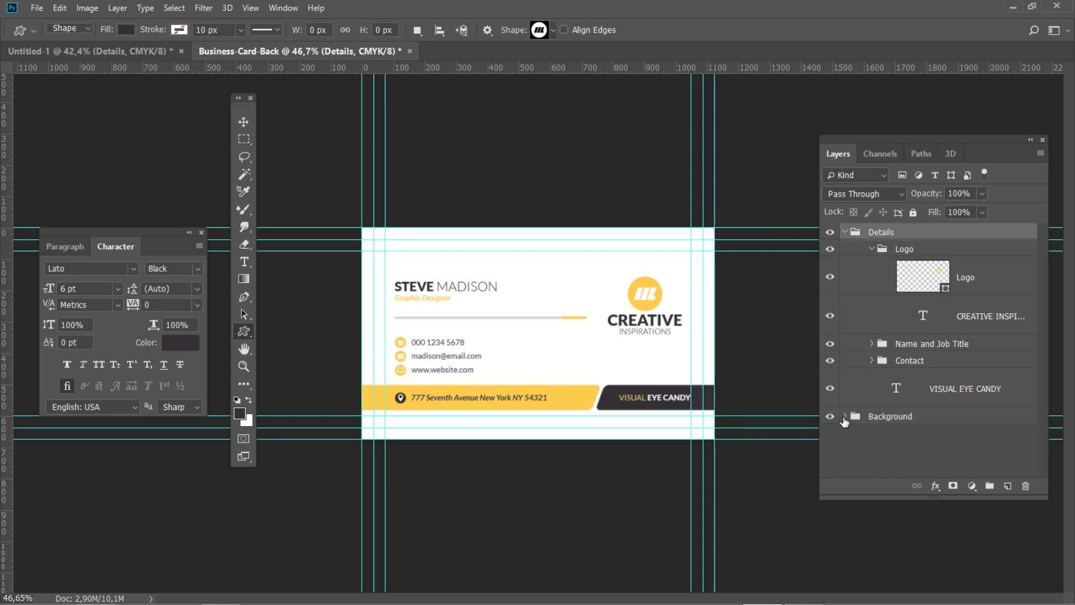
pyautogui.click(844, 419)
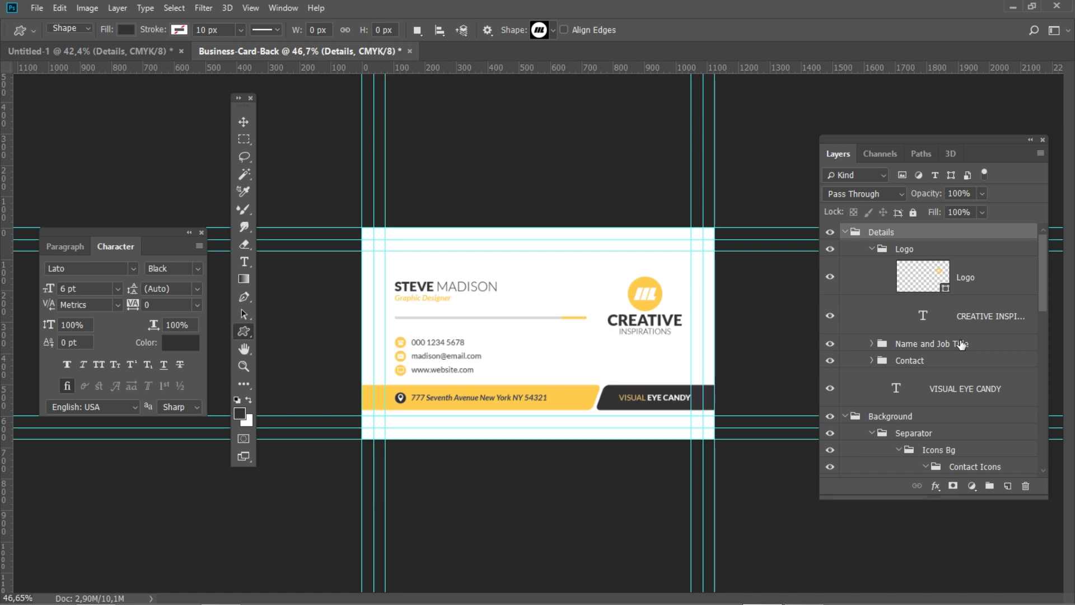
pyautogui.click(985, 344)
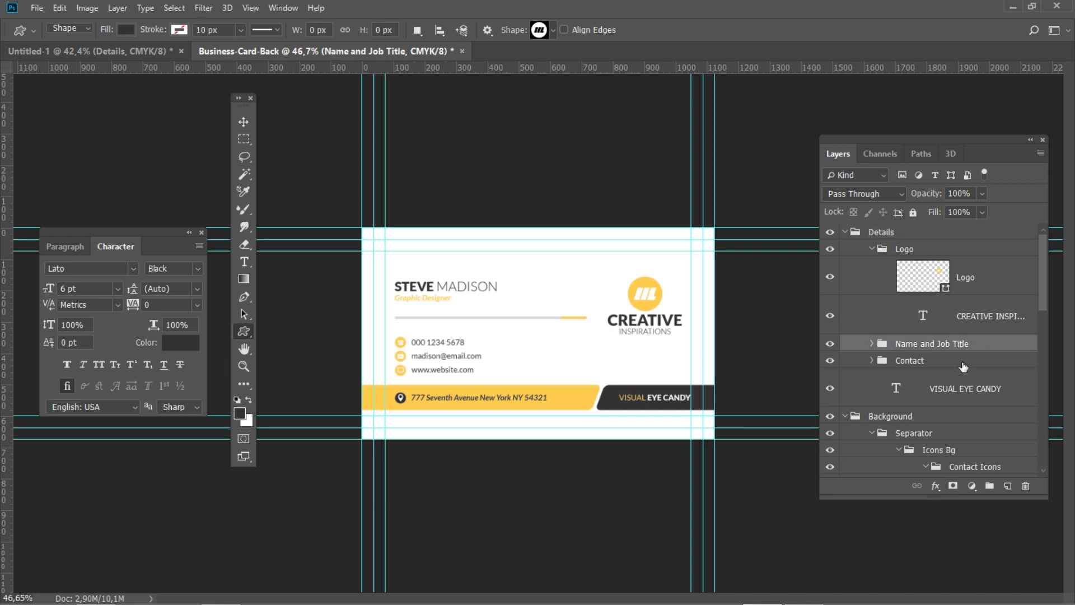
pyautogui.keyDown('shift'); pyautogui.click(964, 363); pyautogui.keyUp('shift')
pyautogui.keyDown('shift'); pyautogui.click(974, 388); pyautogui.keyUp('shift')
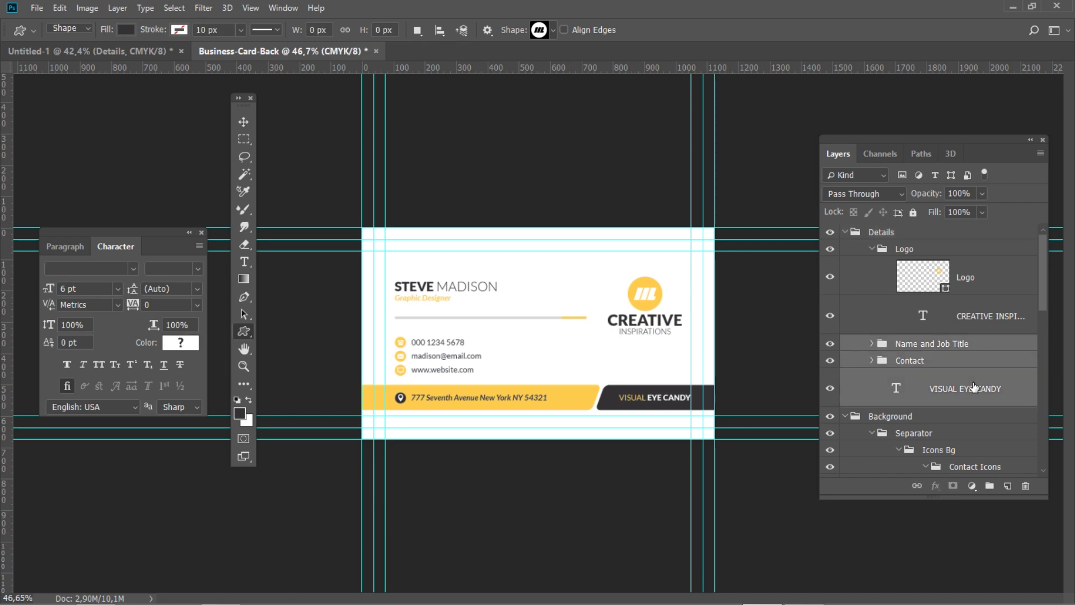
pyautogui.scroll(-2, 977, 417)
pyautogui.keyDown('shift'); pyautogui.click(979, 420); pyautogui.keyUp('shift')
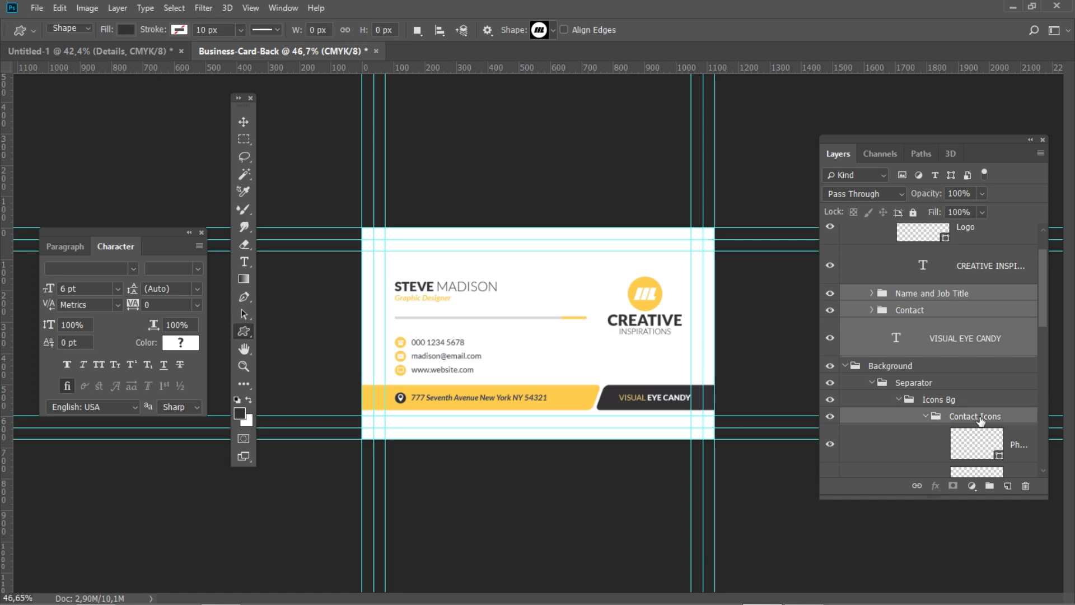
pyautogui.keyDown('shift'); pyautogui.click(964, 401); pyautogui.keyUp('shift')
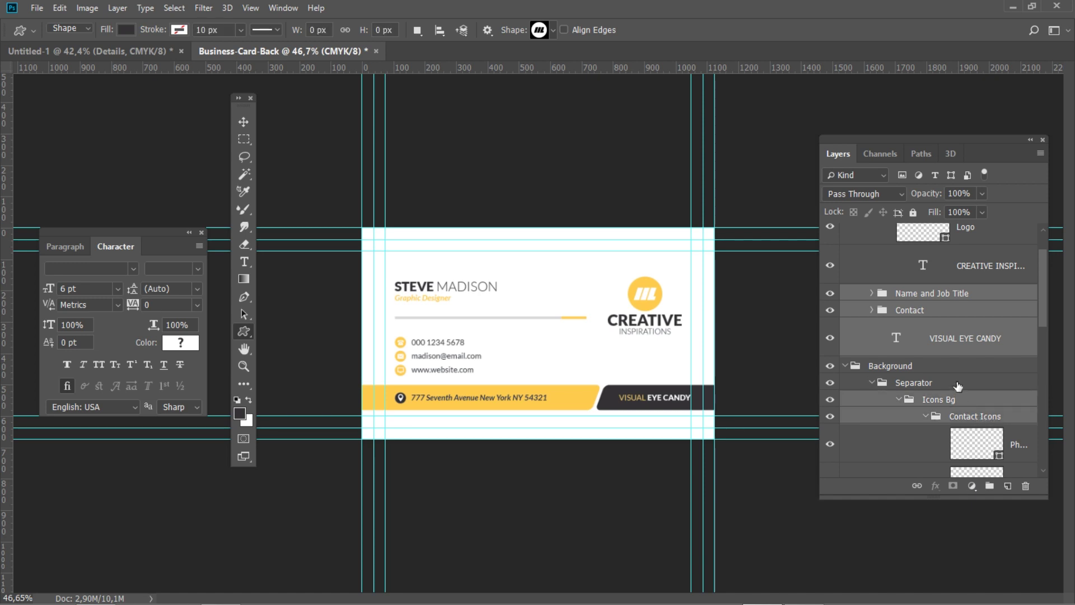
pyautogui.keyDown('shift'); pyautogui.click(958, 384); pyautogui.keyUp('shift')
pyautogui.press('Delete')
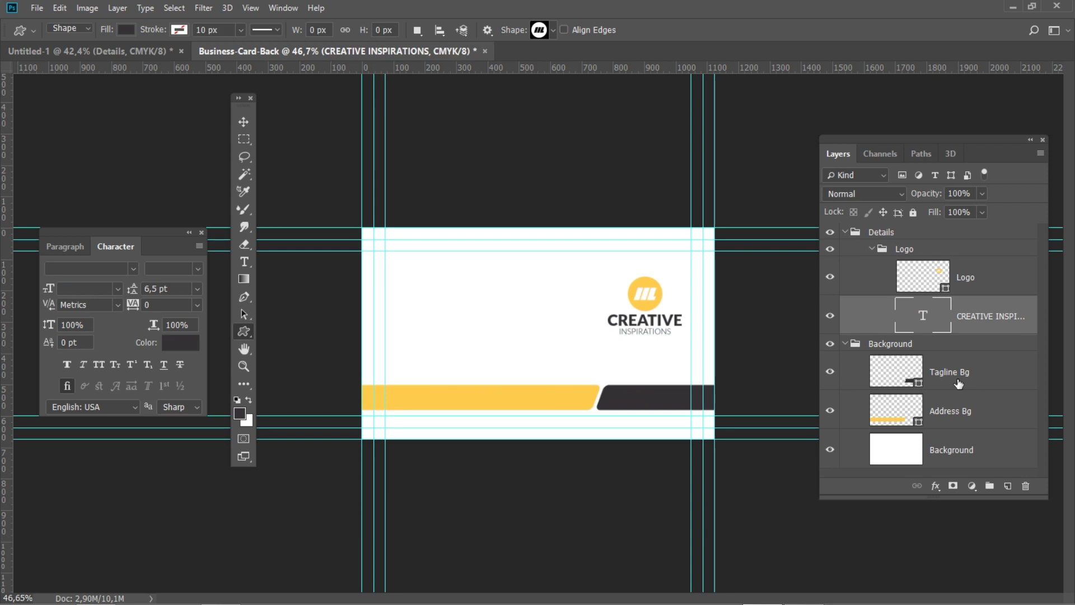
# Move the Logo group to X 562,5 px, Y 338 px
pyautogui.click(917, 256)
pyautogui.hotkey('ctrl', 't')
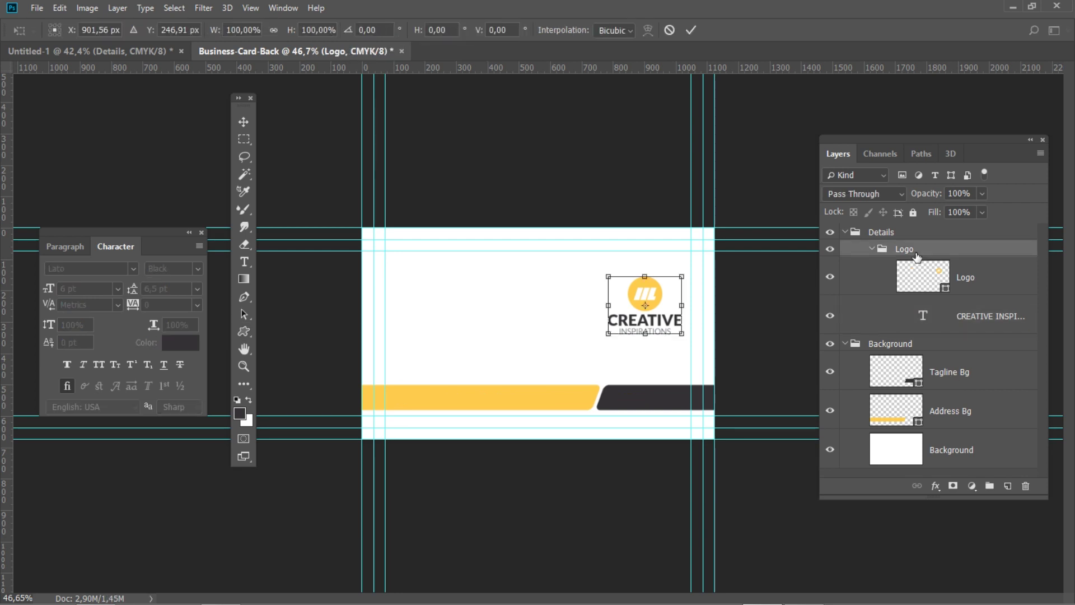
pyautogui.click(68, 34)
pyautogui.write('562,5')
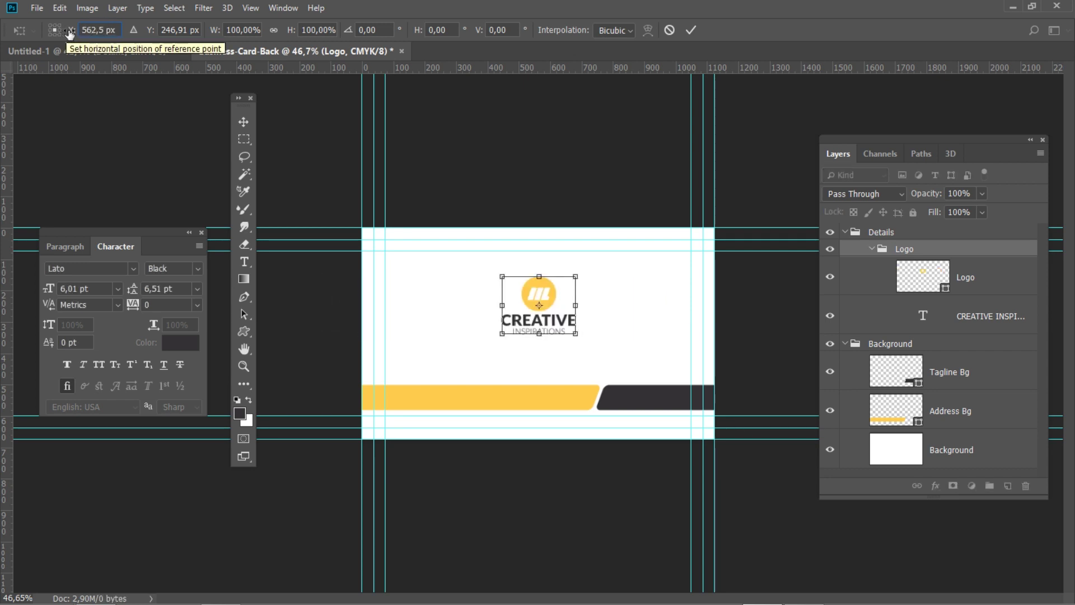
pyautogui.press('Tab')
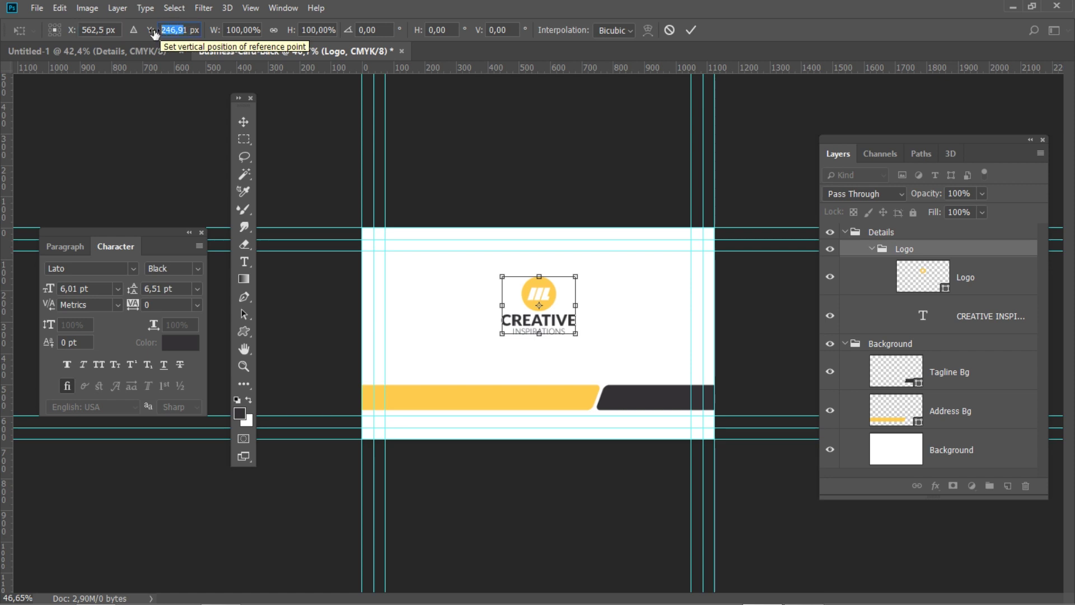
pyautogui.write('338')
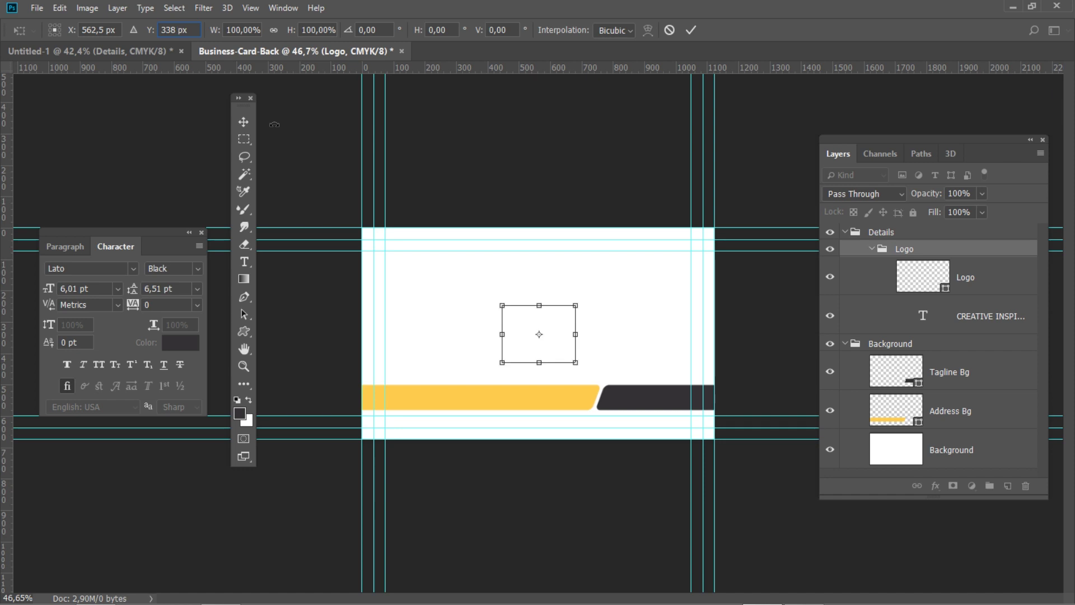
pyautogui.press('Return')
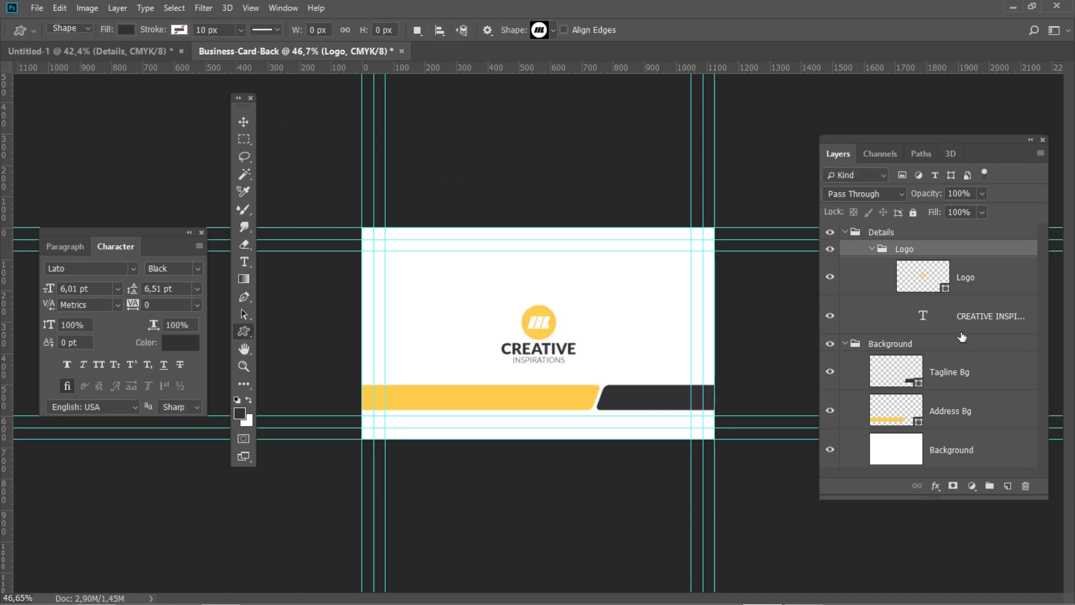
# Move the Tagline Bg dark bar to X 464,5
pyautogui.click(992, 379)
pyautogui.hotkey('ctrl', 't')
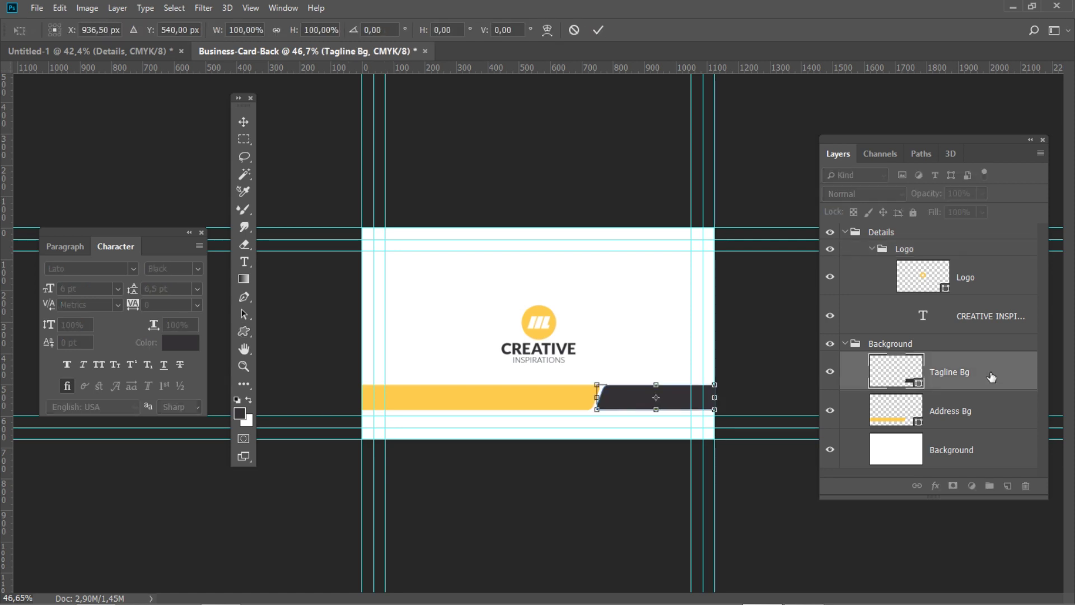
pyautogui.click(73, 34)
pyautogui.write('464,')
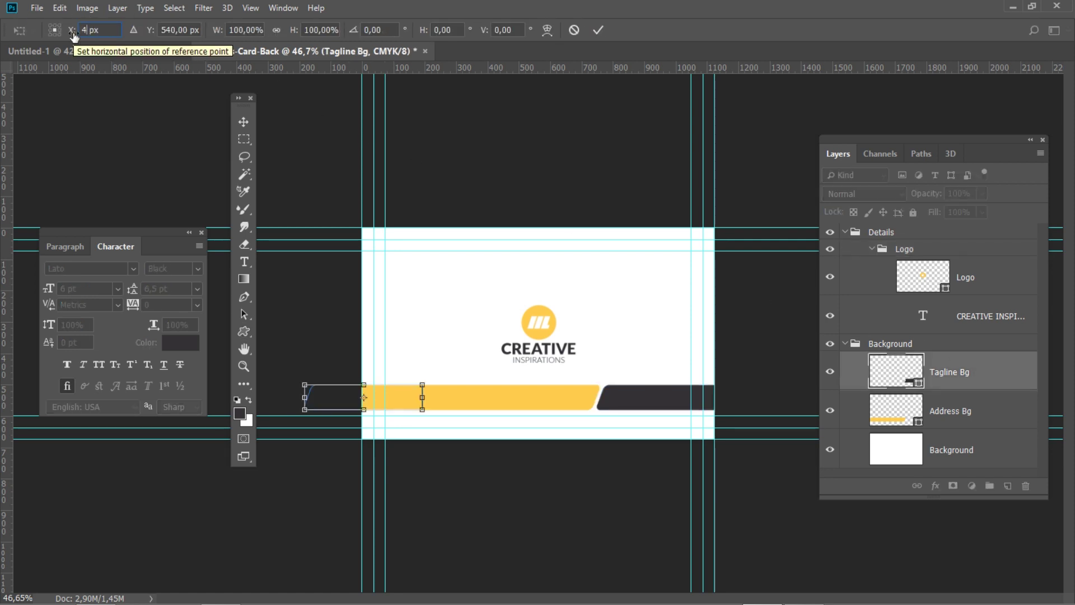
pyautogui.write('5')
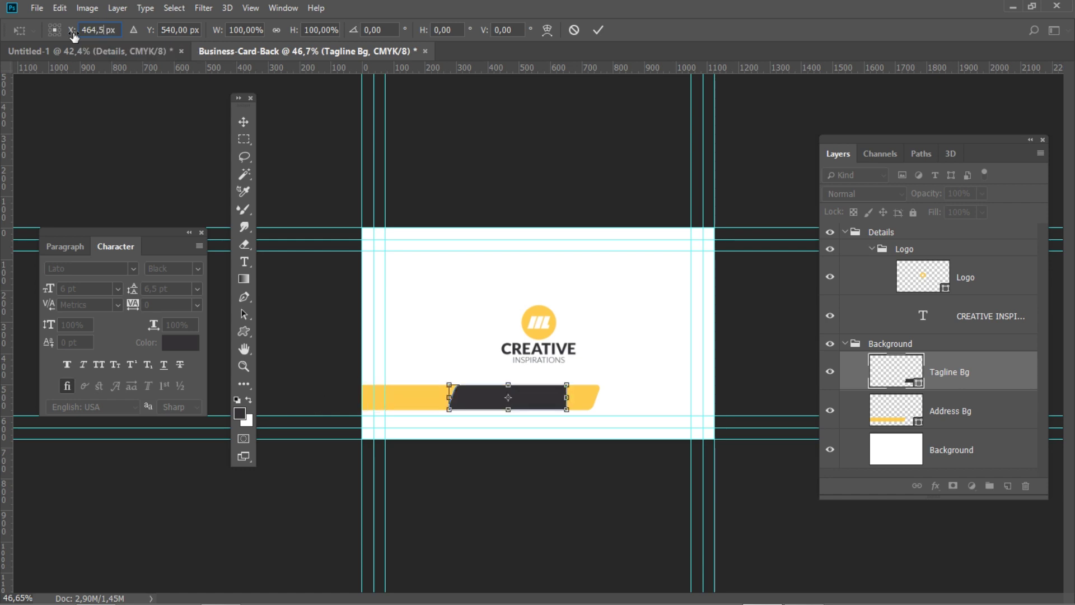
pyautogui.click(187, 30)
pyautogui.press('Return')
# Duplicate the Tagline Bg layer and name the copy Website Bg
pyautogui.hotkey('ctrl', 'j')
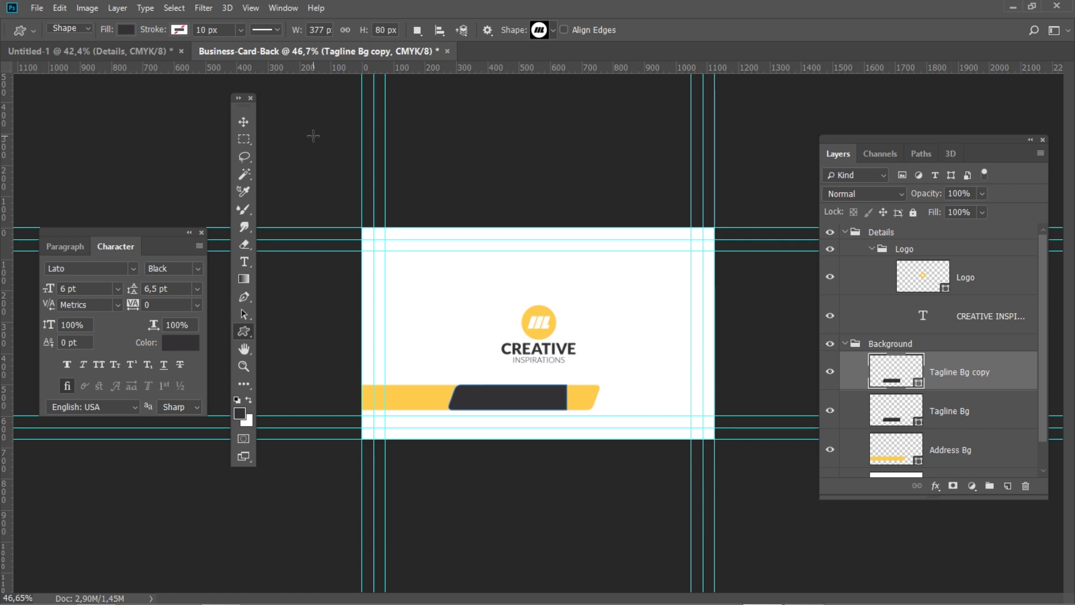
pyautogui.doubleClick(954, 373)
pyautogui.write('Website Bg')
pyautogui.press('Return')
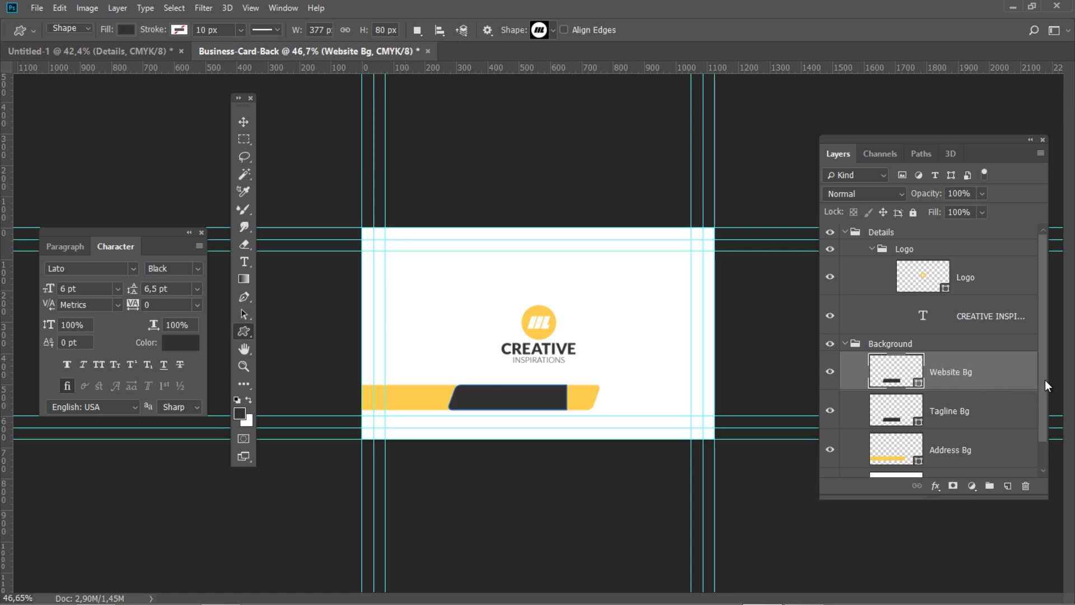
# Flip the Website Bg path horizontally and place it at X 660,5
pyautogui.click(59, 8)
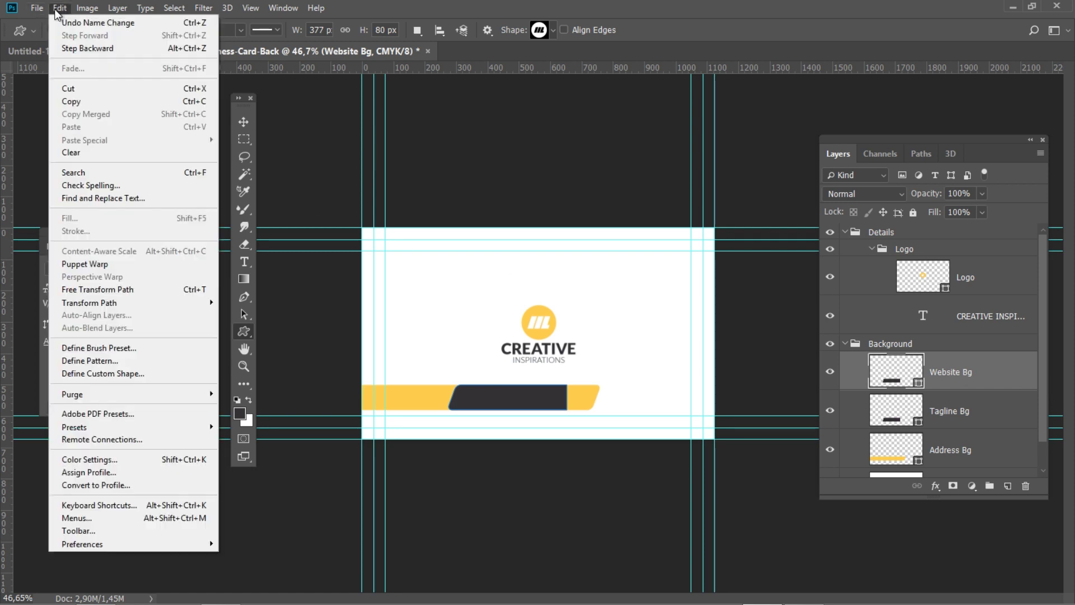
pyautogui.moveTo(177, 302)
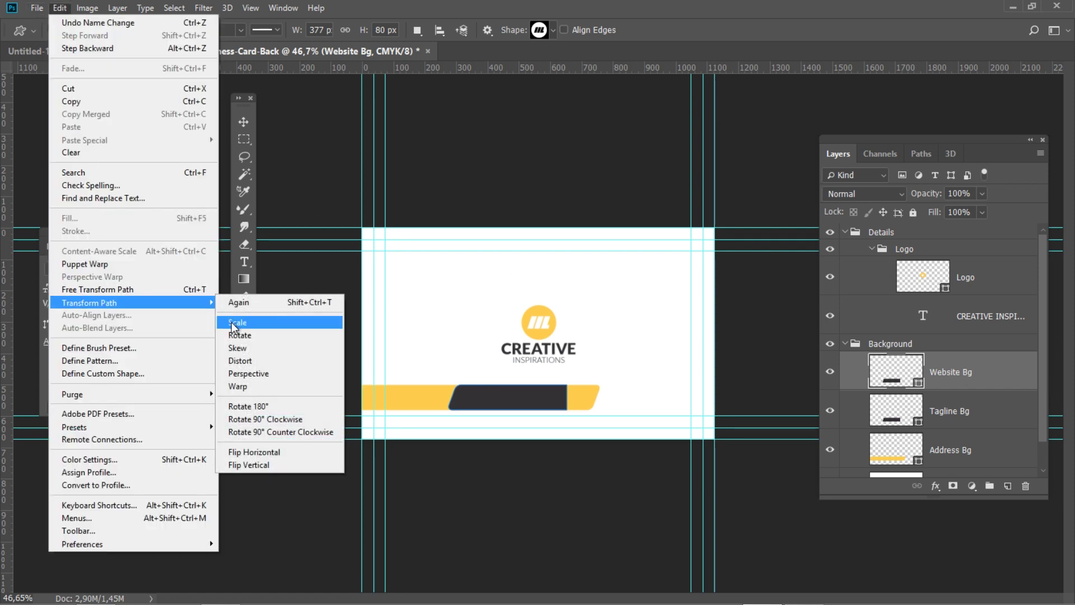
pyautogui.click(305, 454)
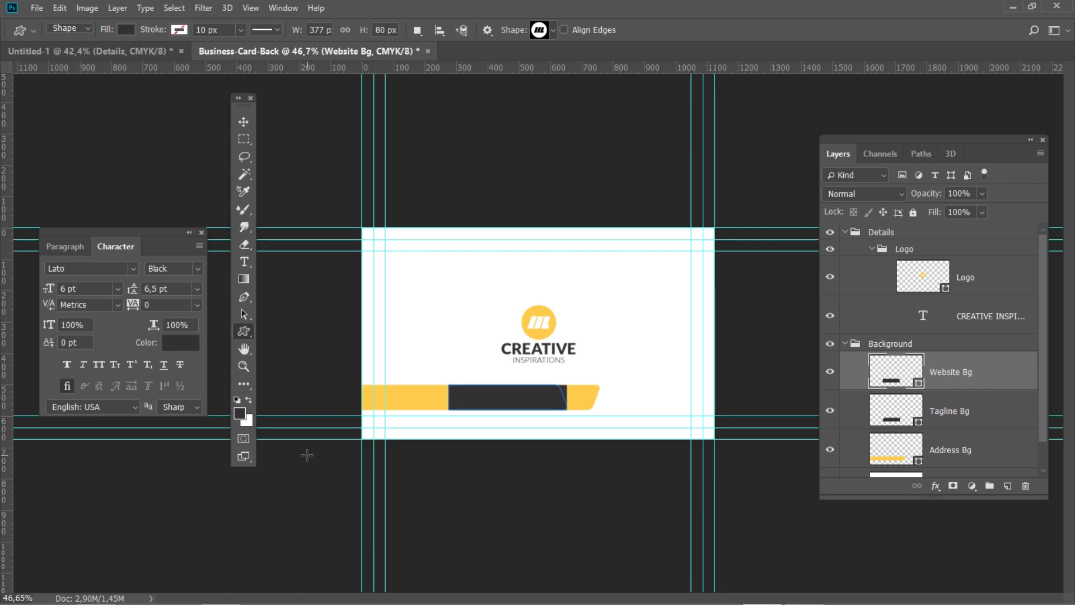
pyautogui.hotkey('ctrl', 't')
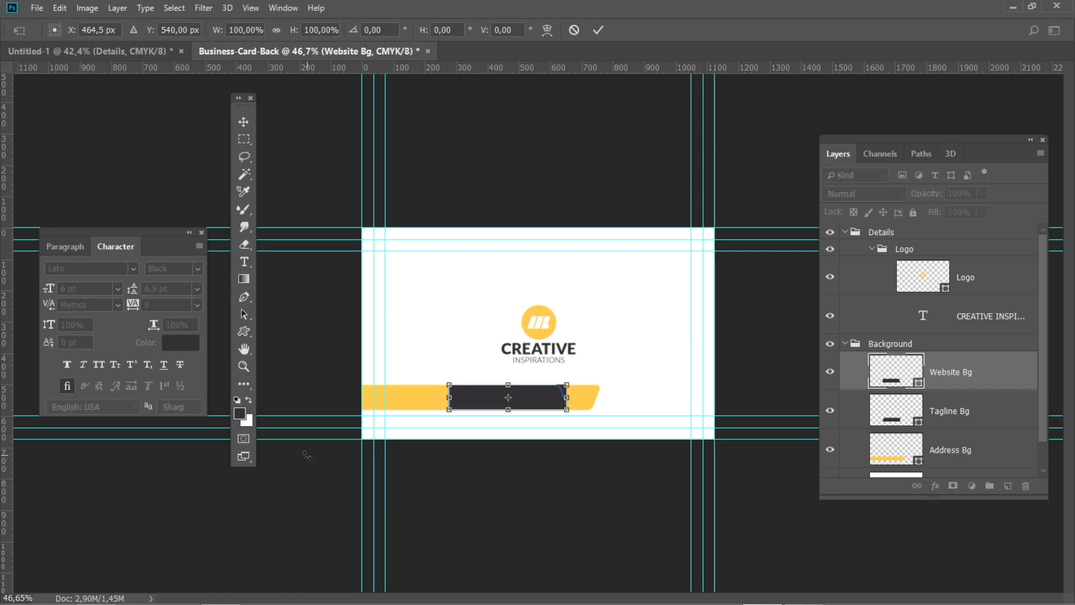
pyautogui.moveTo(107, 31); pyautogui.dragTo(57, 29)
pyautogui.write('660,5')
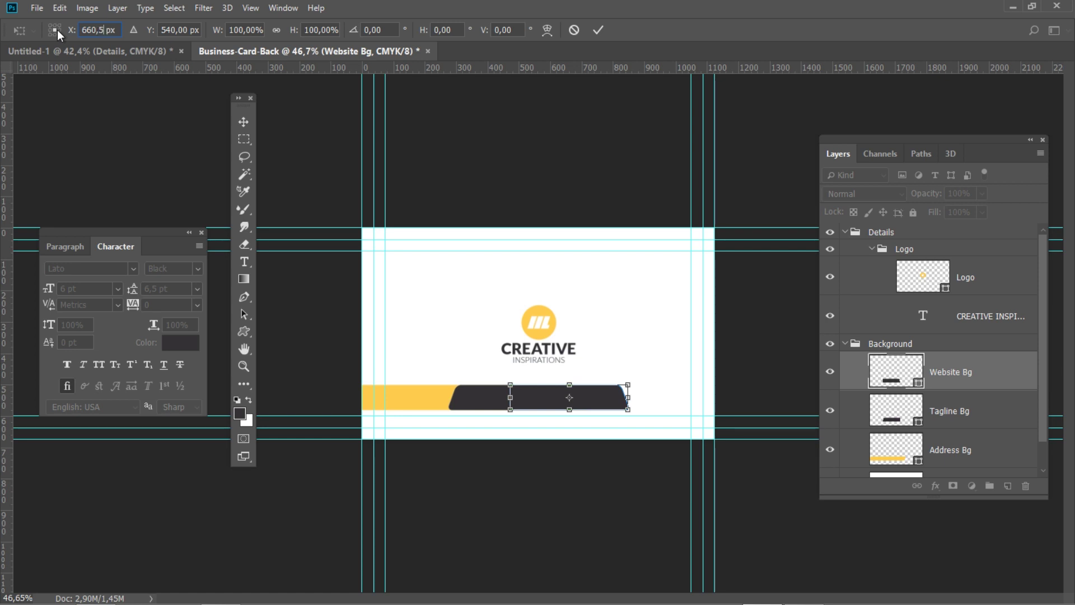
pyautogui.moveTo(189, 29); pyautogui.dragTo(156, 32)
pyautogui.press('Return')
pyautogui.press('Return')
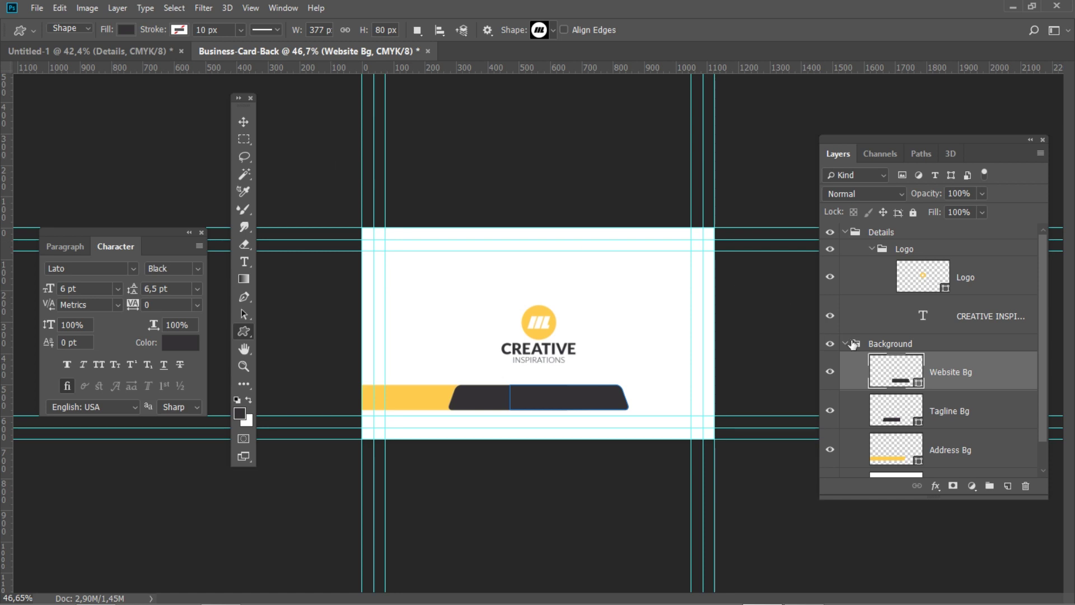
# Merge Tagline Bg and Website Bg into one layer with merged shape components
pyautogui.keyDown('shift'); pyautogui.click(1014, 413); pyautogui.keyUp('shift')
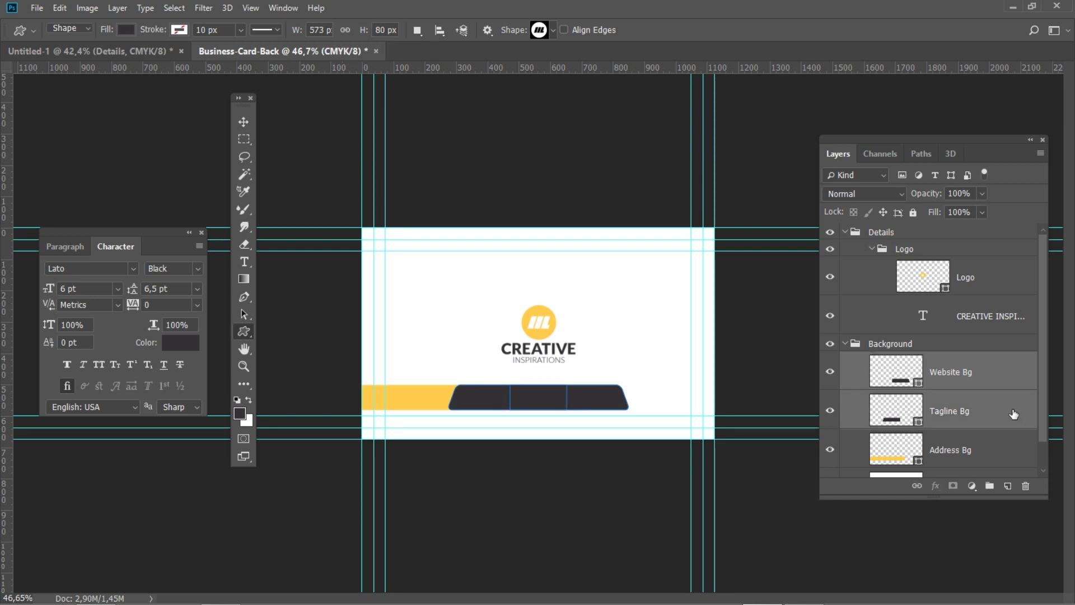
pyautogui.hotkey('ctrl', 'e')
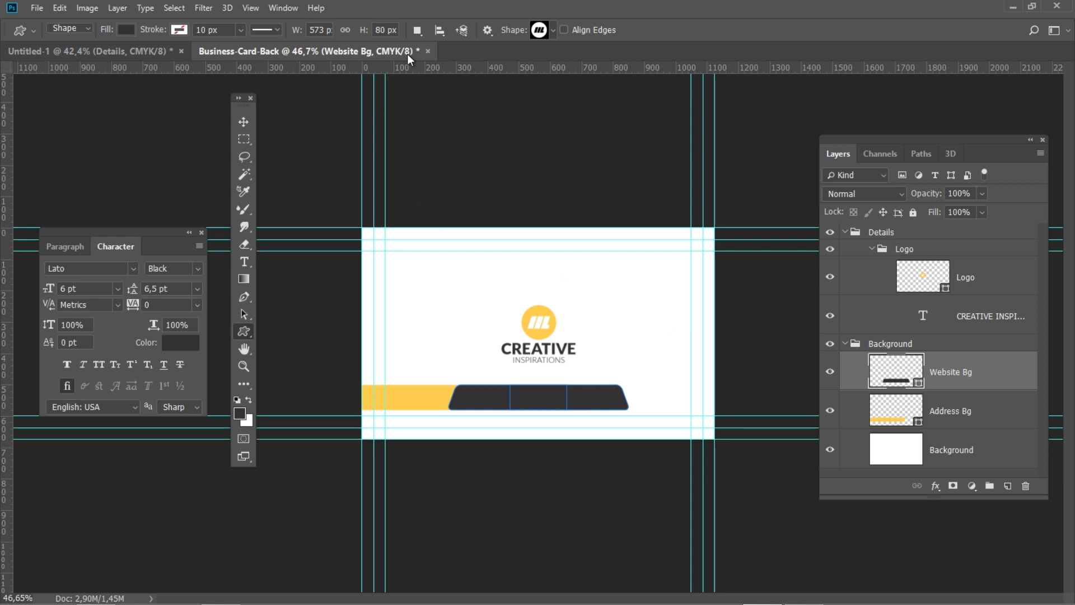
pyautogui.click(424, 29)
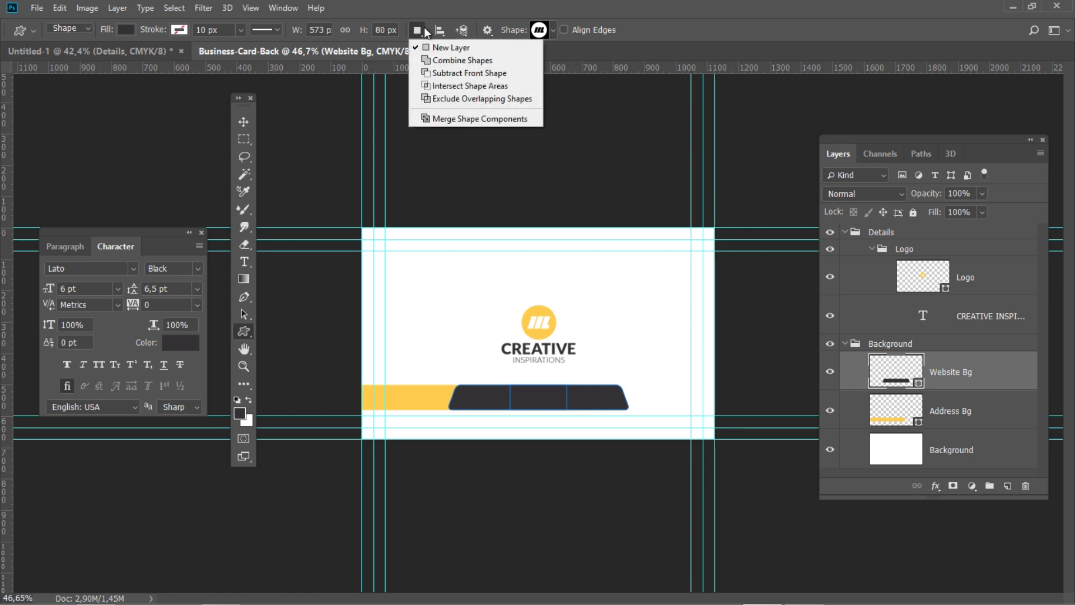
pyautogui.click(470, 118)
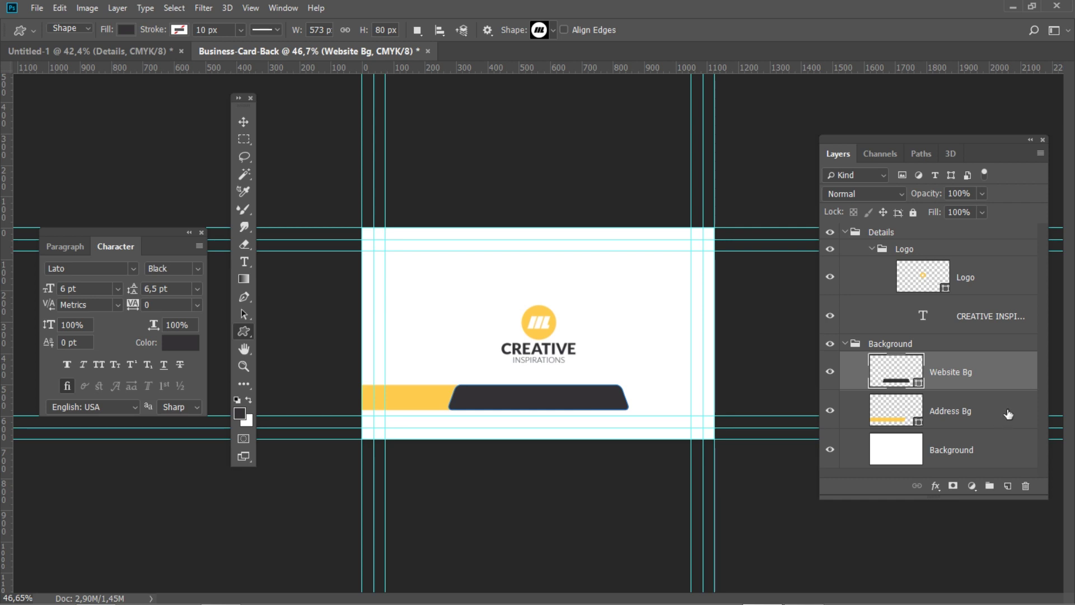
pyautogui.click(973, 413)
pyautogui.doubleClick(975, 411)
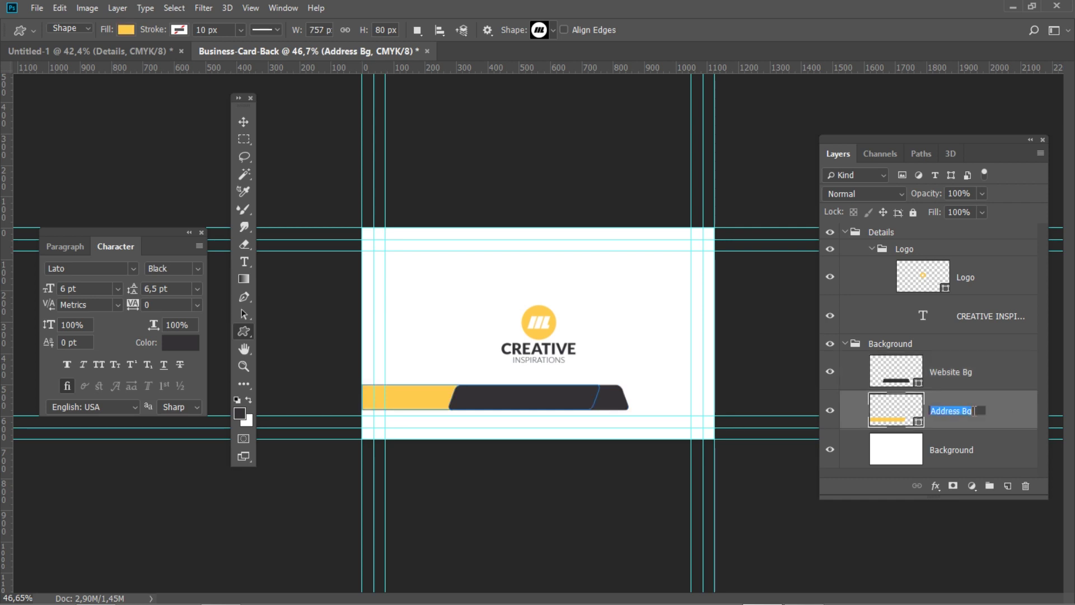
# Rename the bar layer Left and position it at X -94, Y 540
pyautogui.write('Left')
pyautogui.press('Return')
pyautogui.hotkey('ctrl', 't')
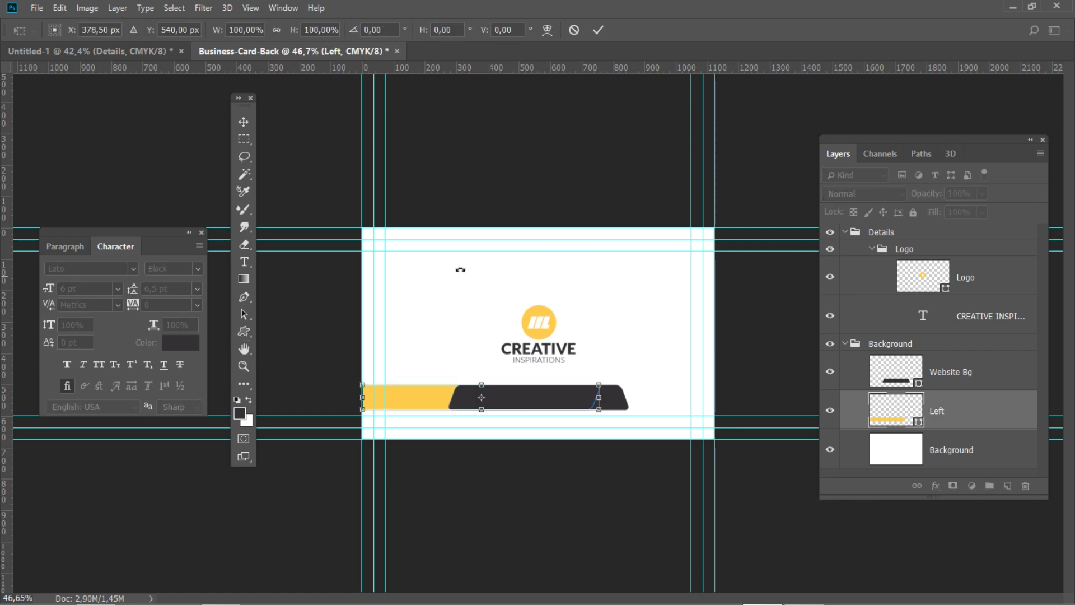
pyautogui.click(99, 30)
pyautogui.write('-94')
pyautogui.press('Return')
pyautogui.click(172, 29)
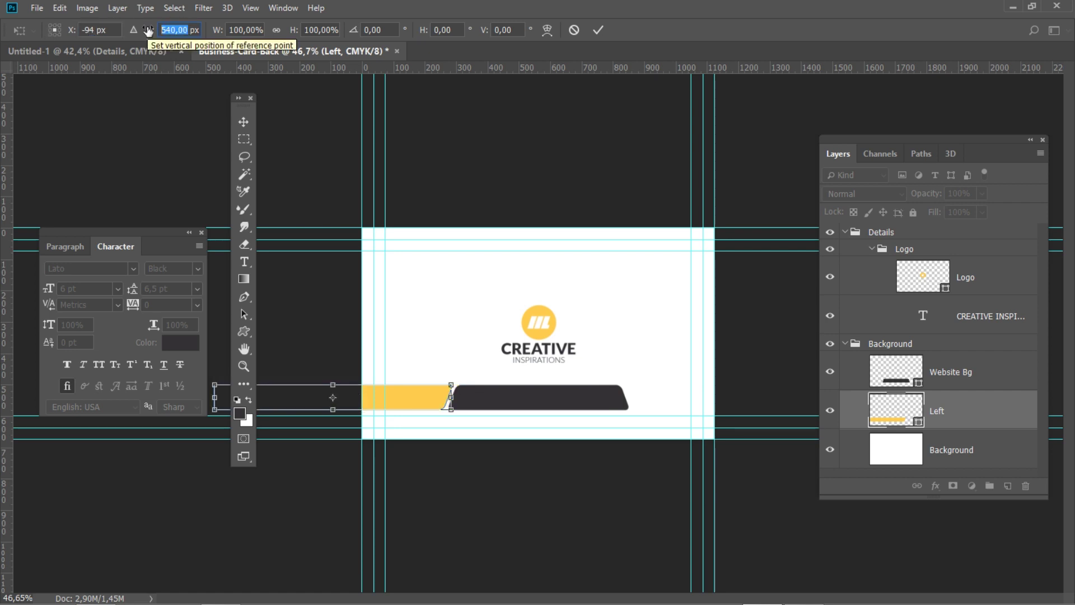
pyautogui.write('540')
pyautogui.click(243, 331)
# Subtract a rectangle covering the part of the Left bar past the card's left edge
pyautogui.rightClick(245, 331)
pyautogui.click(305, 333)
pyautogui.hotkey('ctrl', '-')
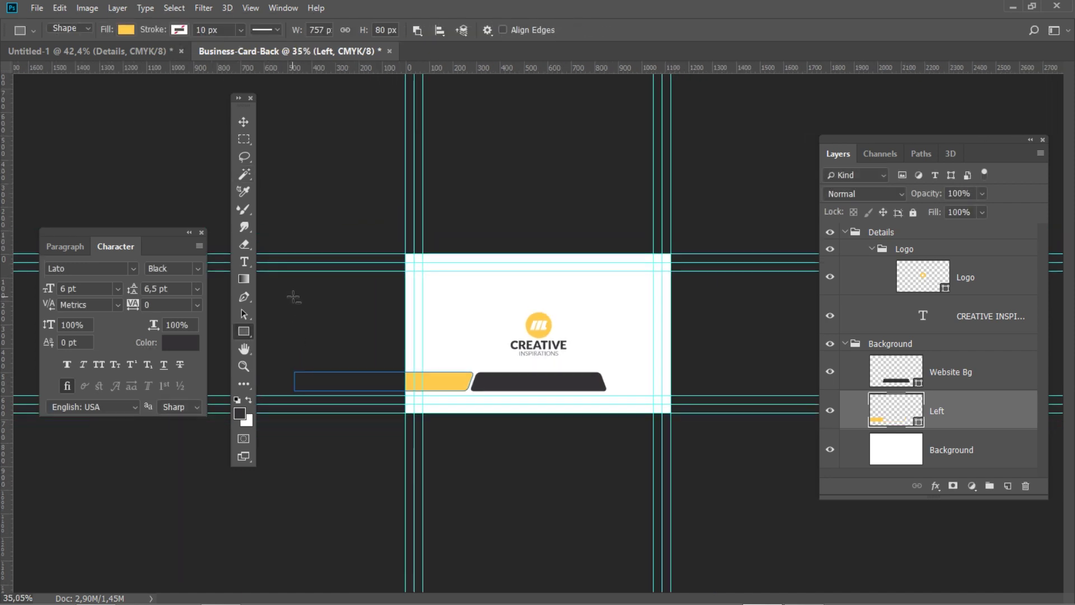
pyautogui.click(418, 29)
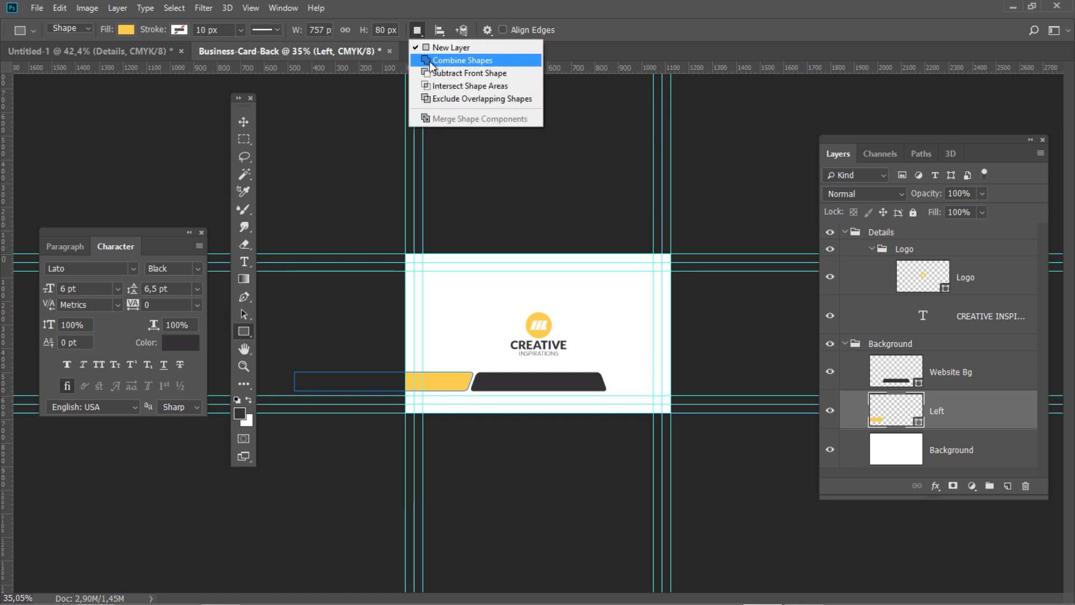
pyautogui.click(439, 76)
pyautogui.moveTo(292, 317); pyautogui.dragTo(406, 438)
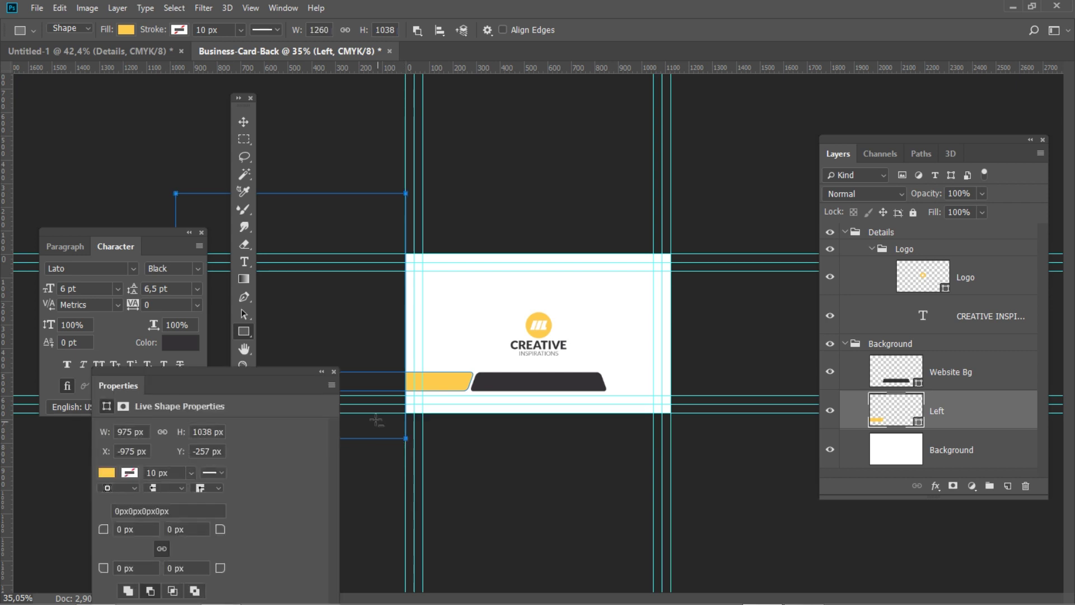
pyautogui.click(333, 372)
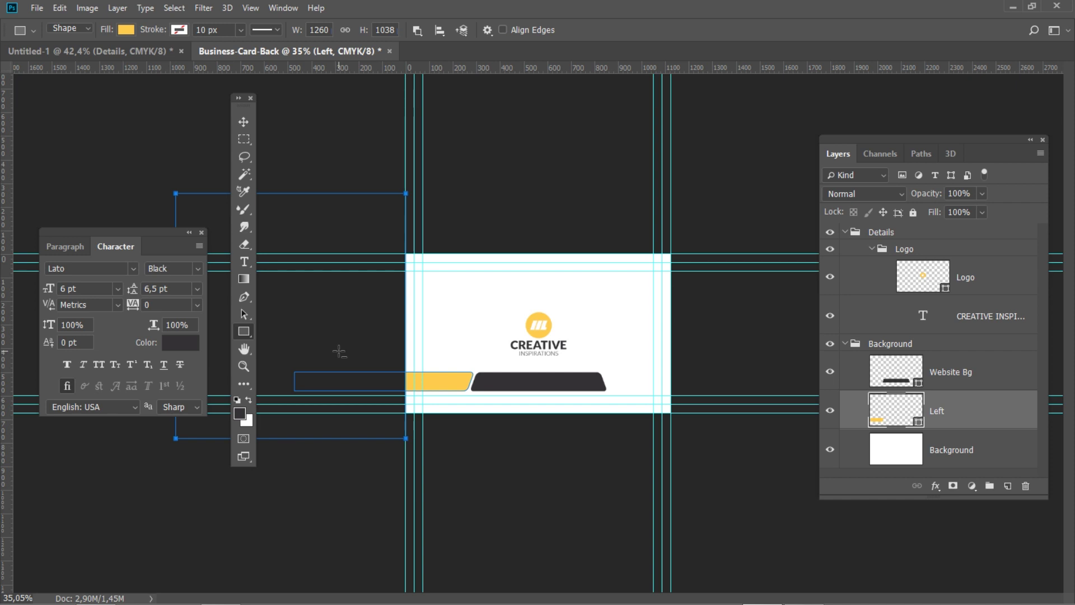
# Merge the Left bar's shape components into one shape and duplicate the layer
pyautogui.click(422, 33)
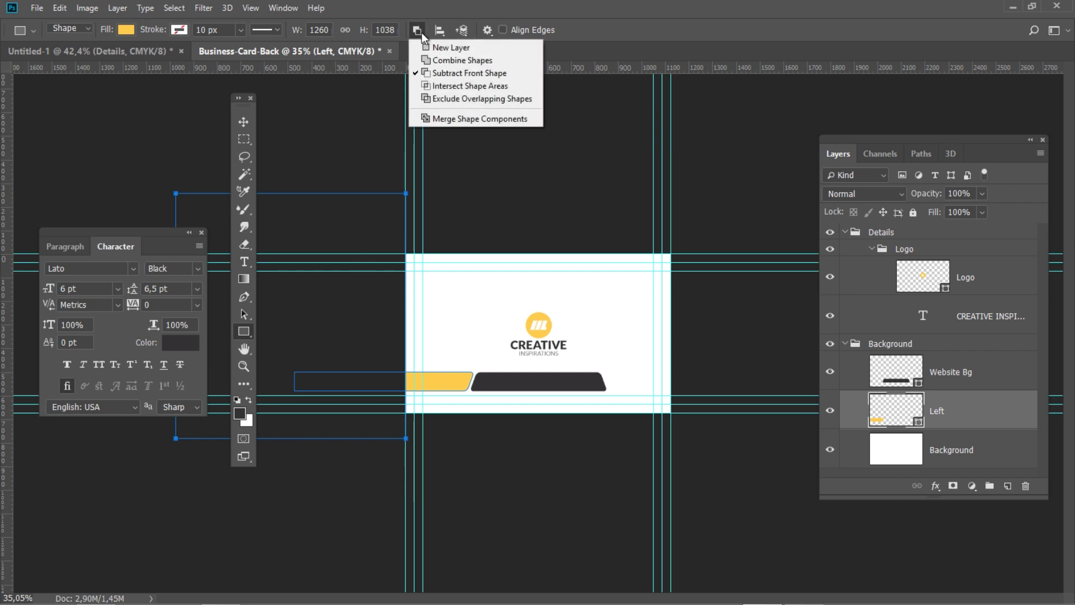
pyautogui.click(471, 116)
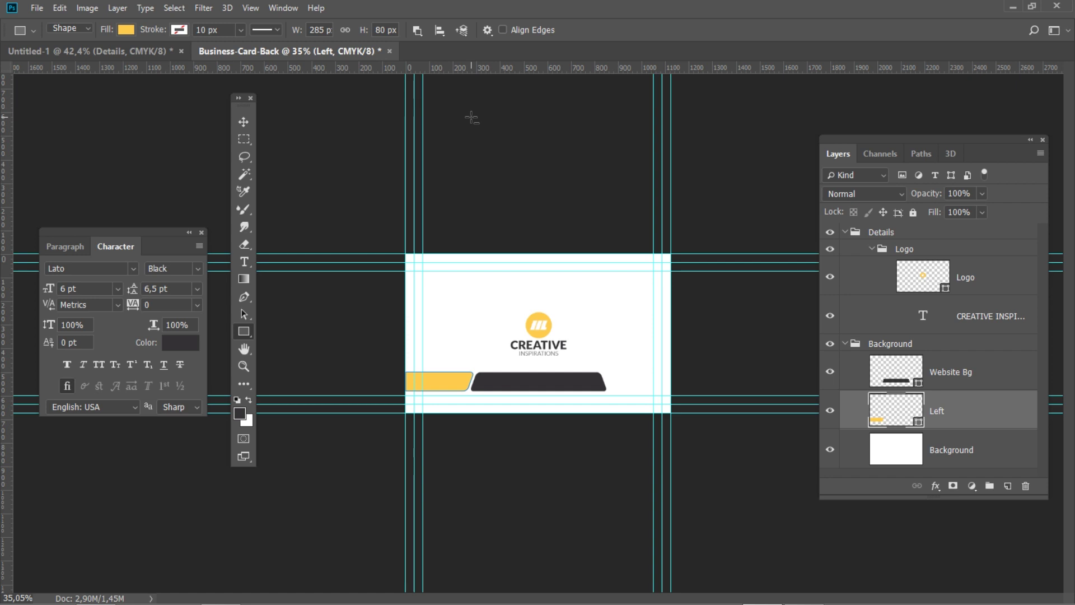
pyautogui.hotkey('ctrl', 'j')
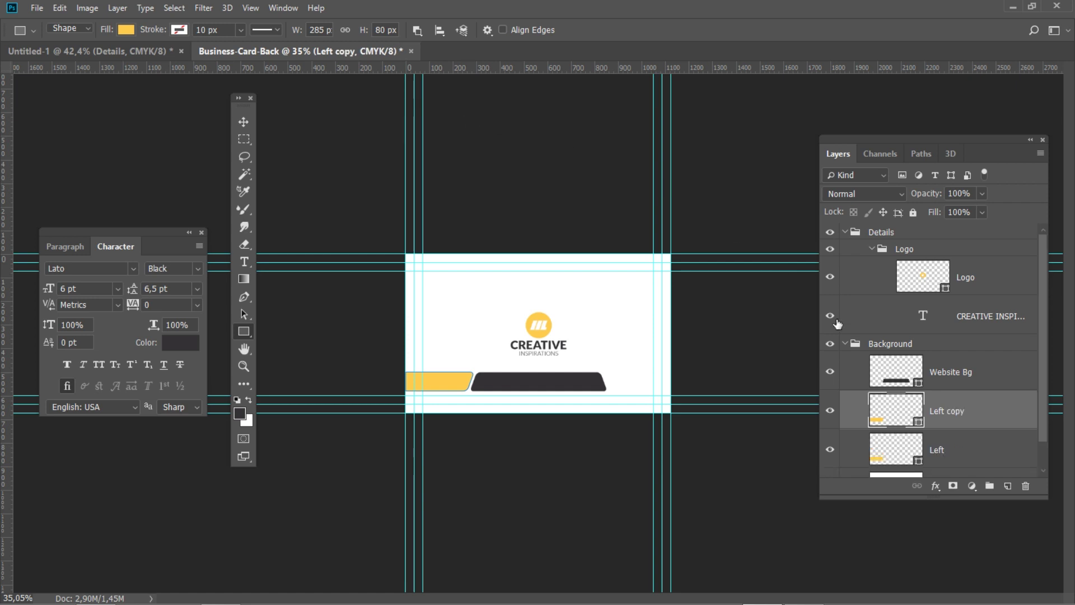
# Rename the duplicate Right and flip its path horizontally
pyautogui.doubleClick(954, 412)
pyautogui.write('Right')
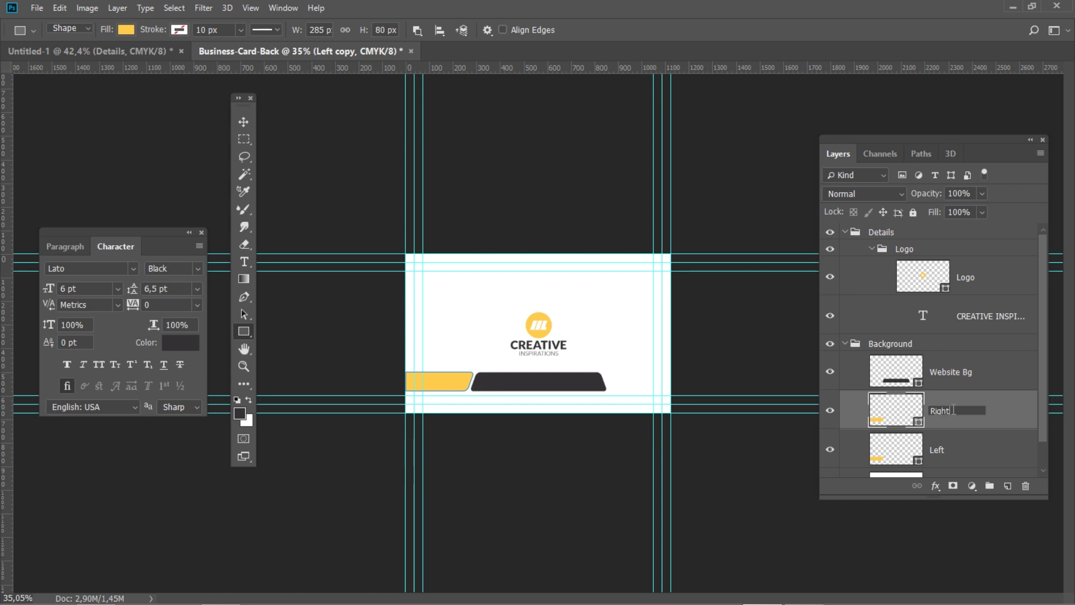
pyautogui.press('Return')
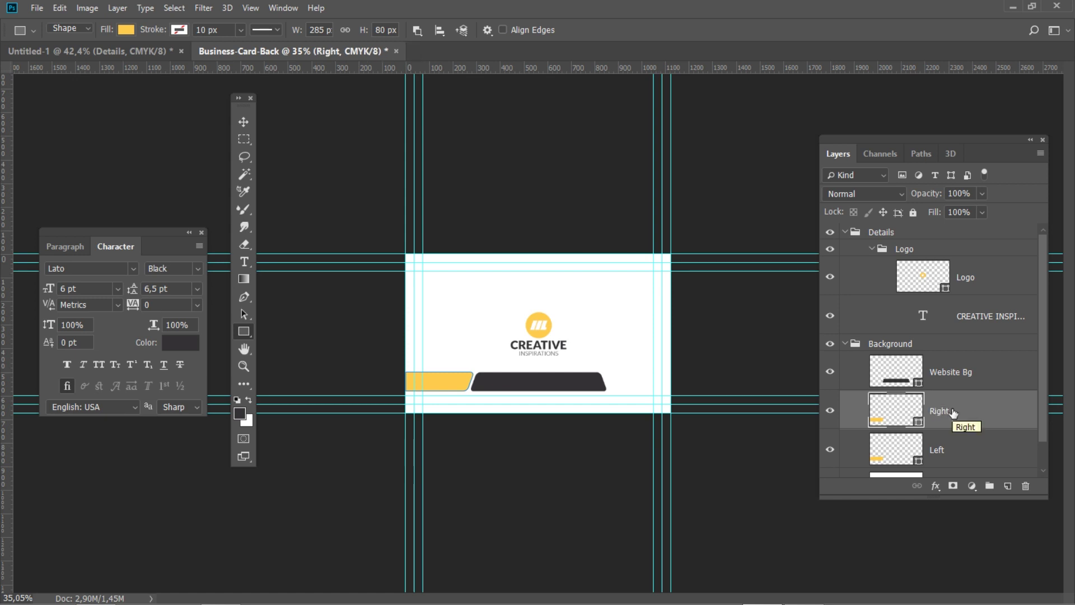
pyautogui.click(60, 9)
pyautogui.moveTo(156, 300)
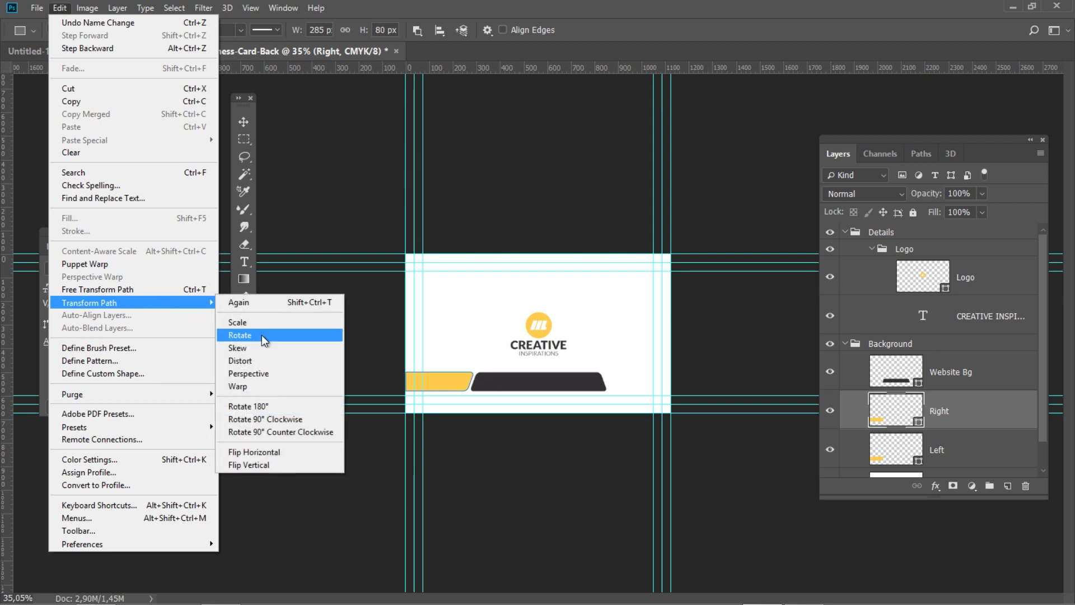
pyautogui.click(303, 451)
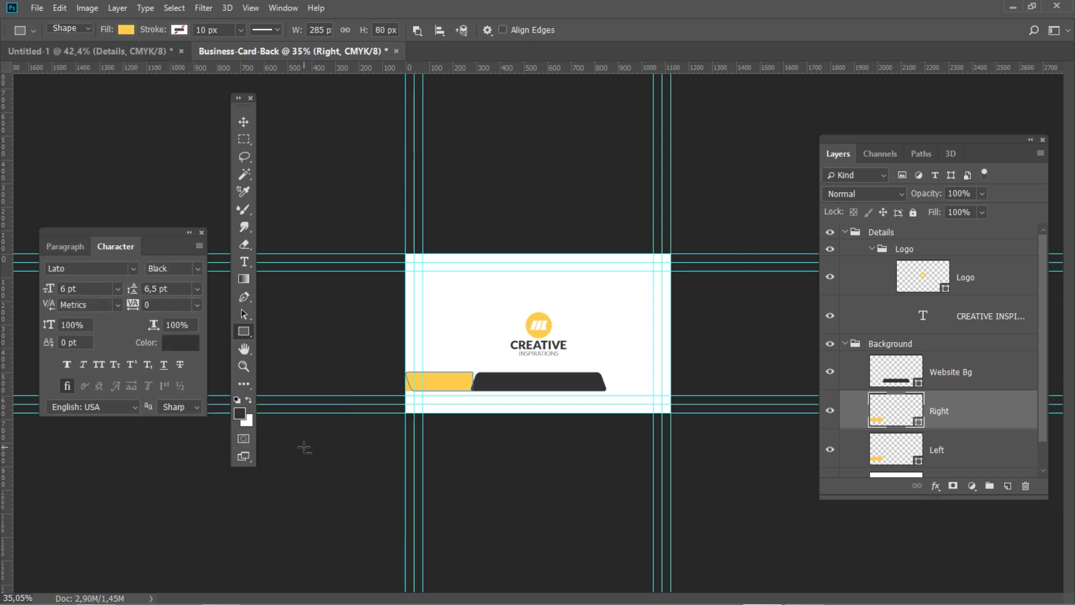
# Align the Right bar's right edge with the Background layer
pyautogui.click(243, 121)
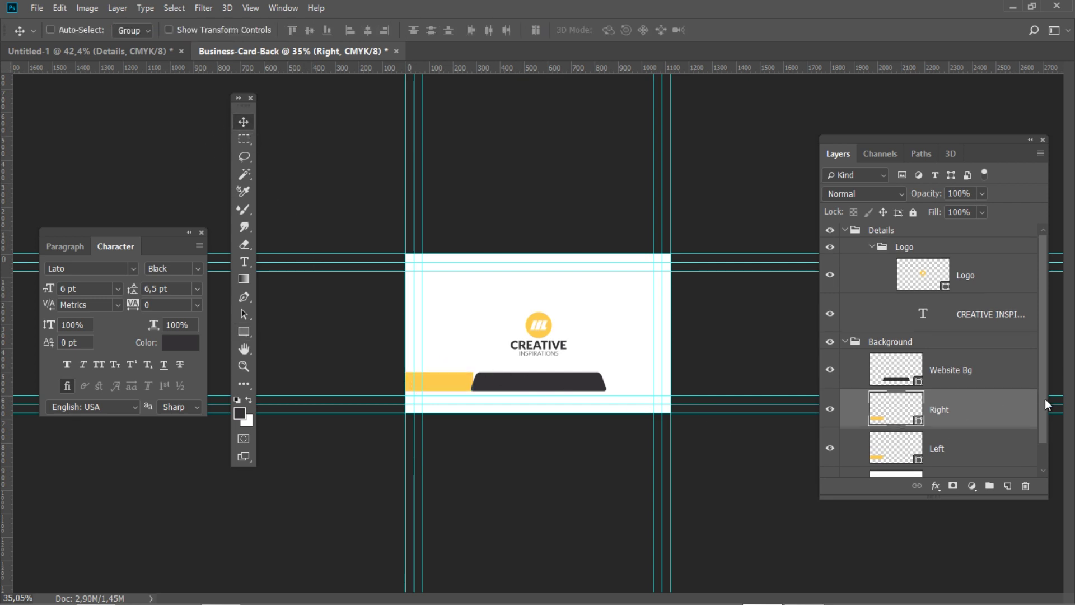
pyautogui.scroll(-1, 1030, 399)
pyautogui.keyDown('ctrl'); pyautogui.click(998, 458); pyautogui.keyUp('ctrl')
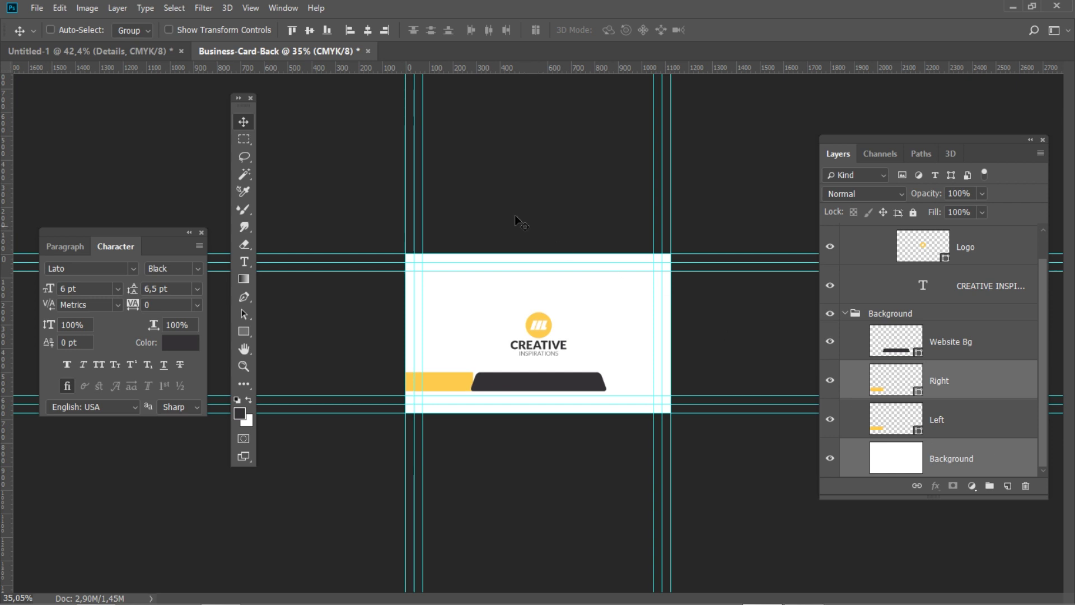
pyautogui.click(385, 31)
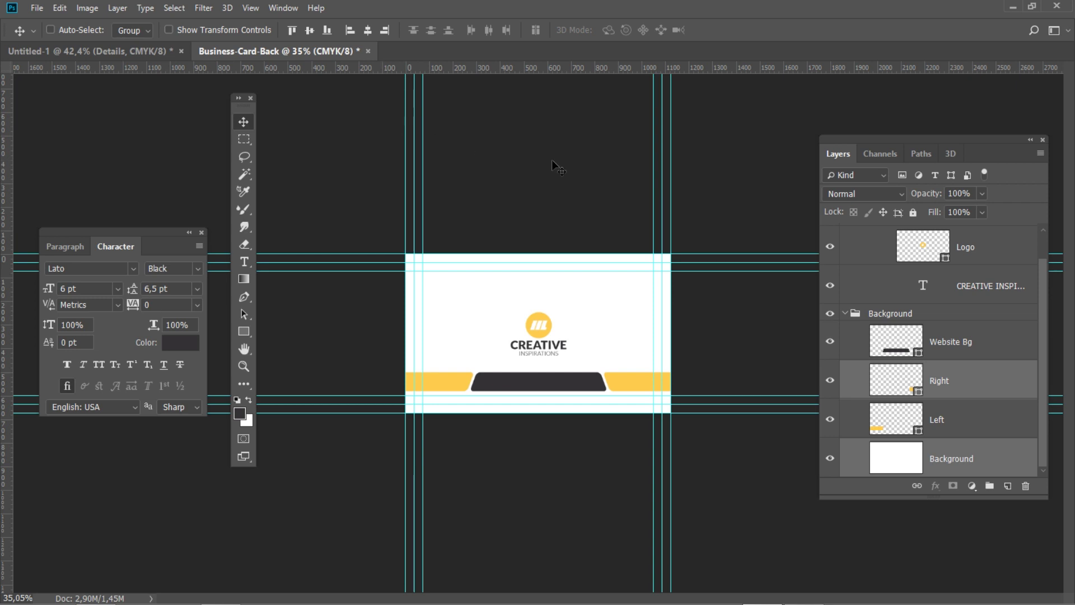
pyautogui.scroll(1, 1040, 335)
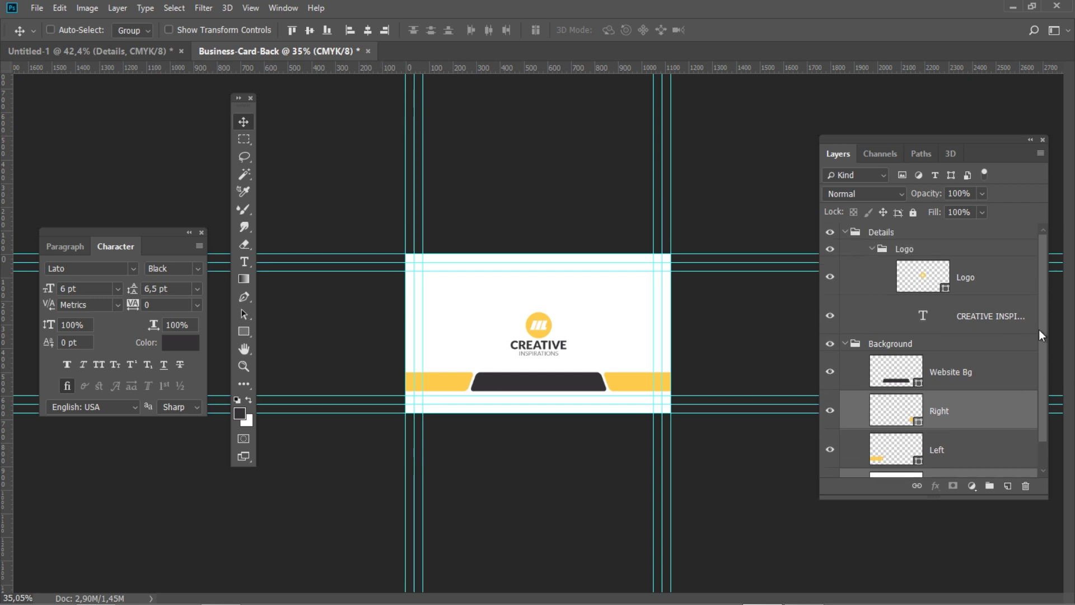
# In the Details group, set up the Type tool with Lato Regular and Auto leading
pyautogui.click(912, 233)
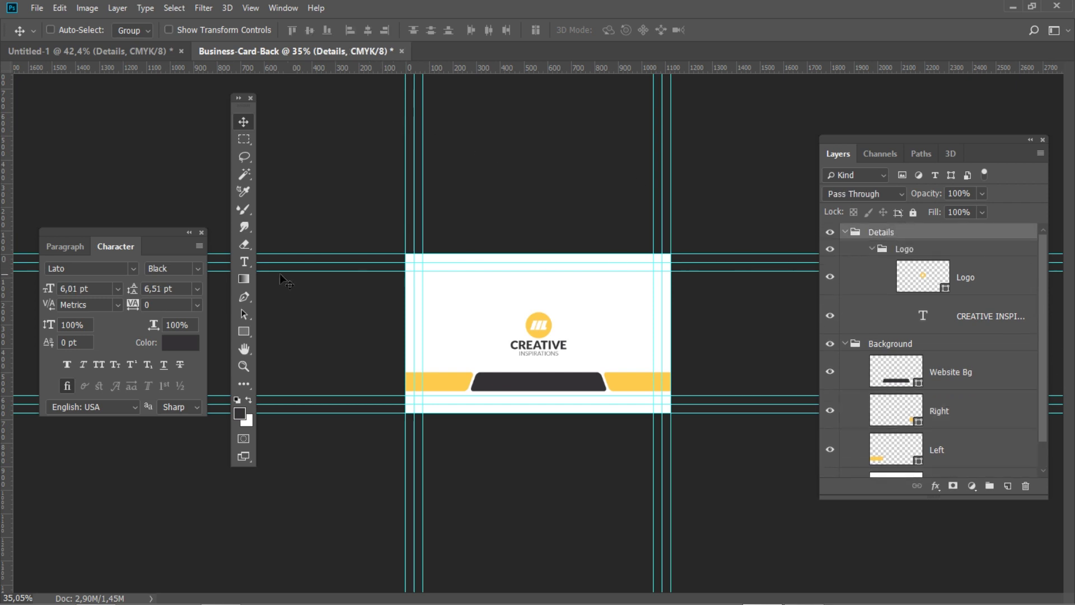
pyautogui.click(243, 261)
pyautogui.click(65, 246)
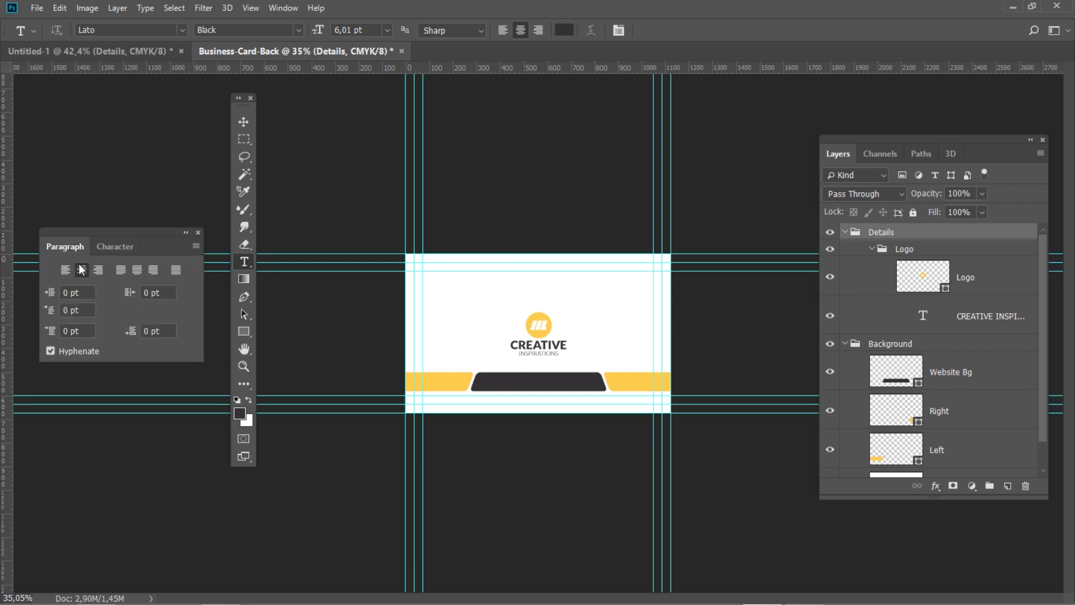
pyautogui.click(119, 249)
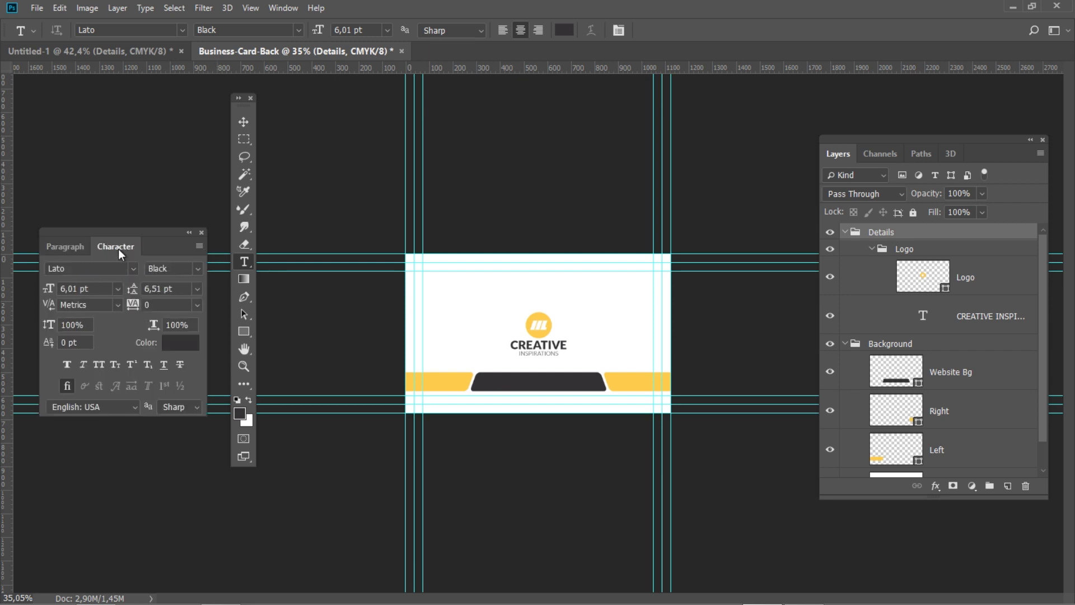
pyautogui.click(198, 268)
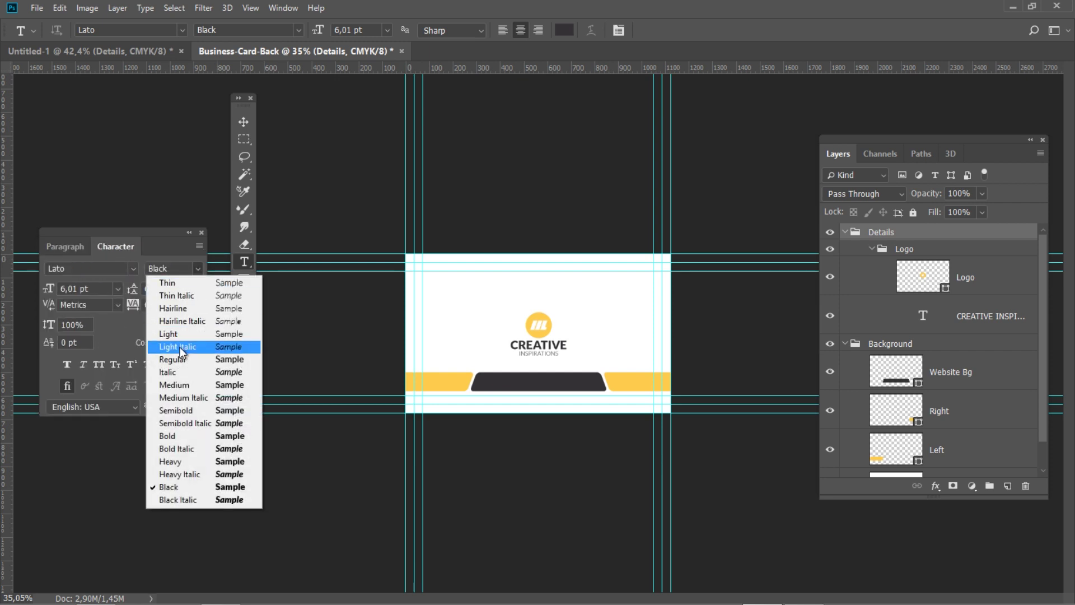
pyautogui.click(178, 360)
pyautogui.click(198, 289)
pyautogui.click(161, 305)
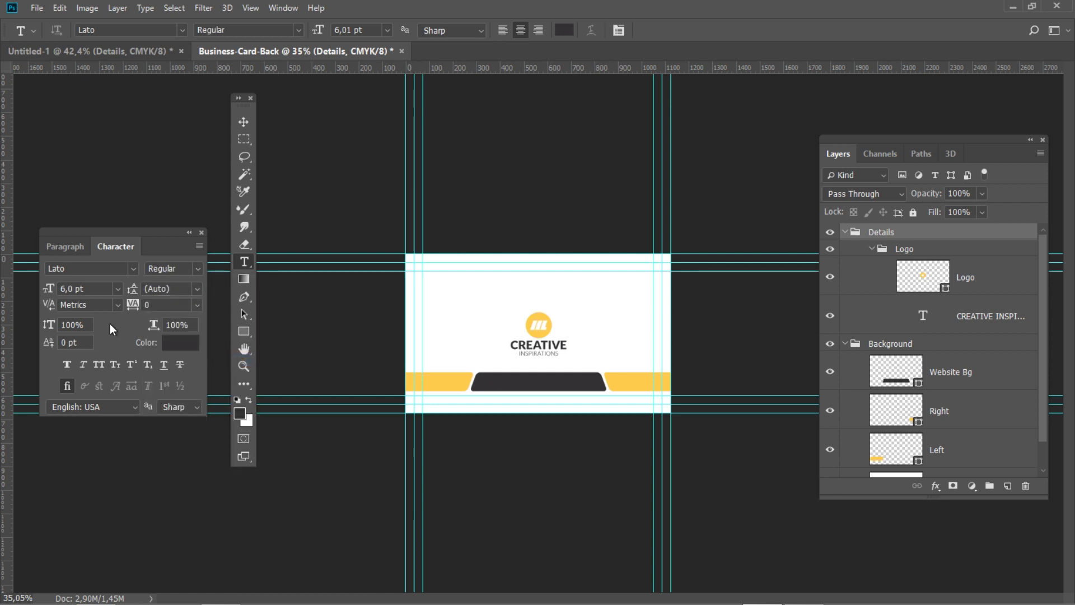
pyautogui.click(181, 342)
pyautogui.click(408, 328)
pyautogui.moveTo(408, 329); pyautogui.dragTo(288, 180)
pyautogui.click(654, 221)
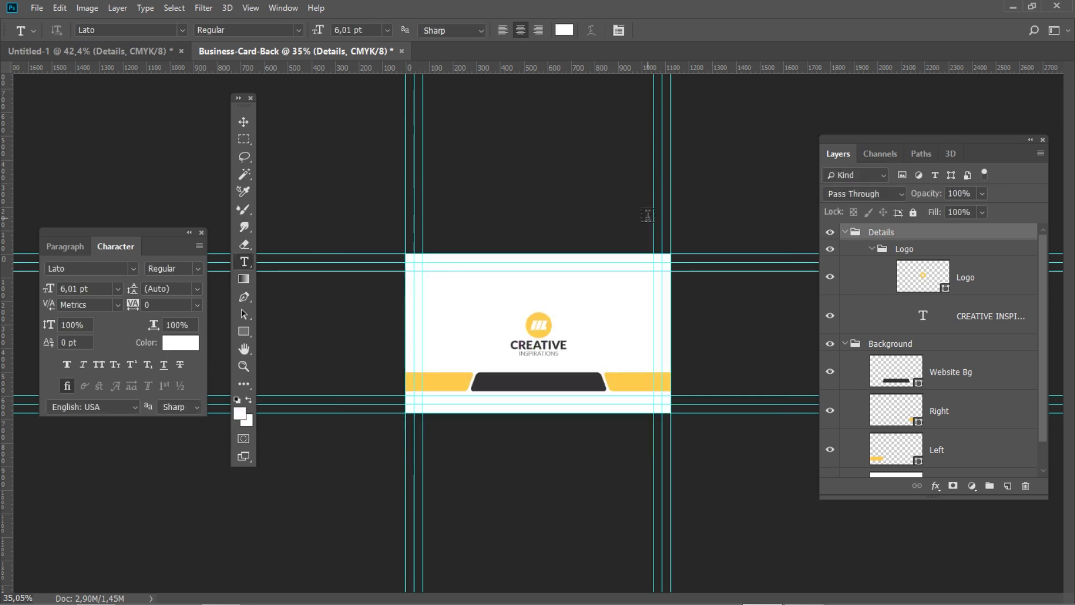
pyautogui.click(503, 382)
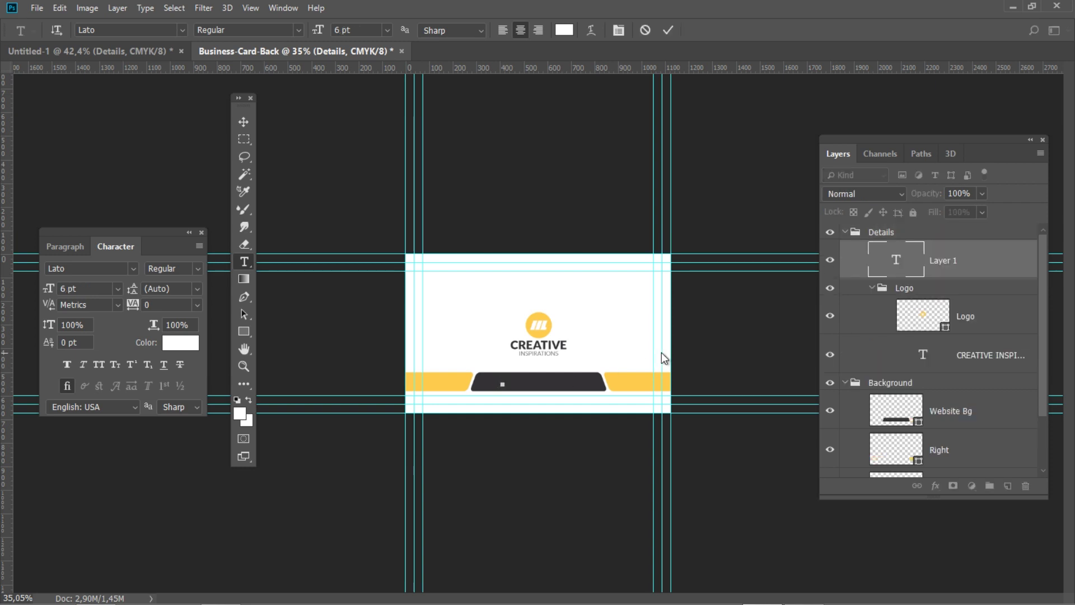
pyautogui.write('www.yoursite.')
pyautogui.write('com')
pyautogui.hotkey('ctrl', 'Return')
pyautogui.moveTo(514, 382); pyautogui.dragTo(493, 383)
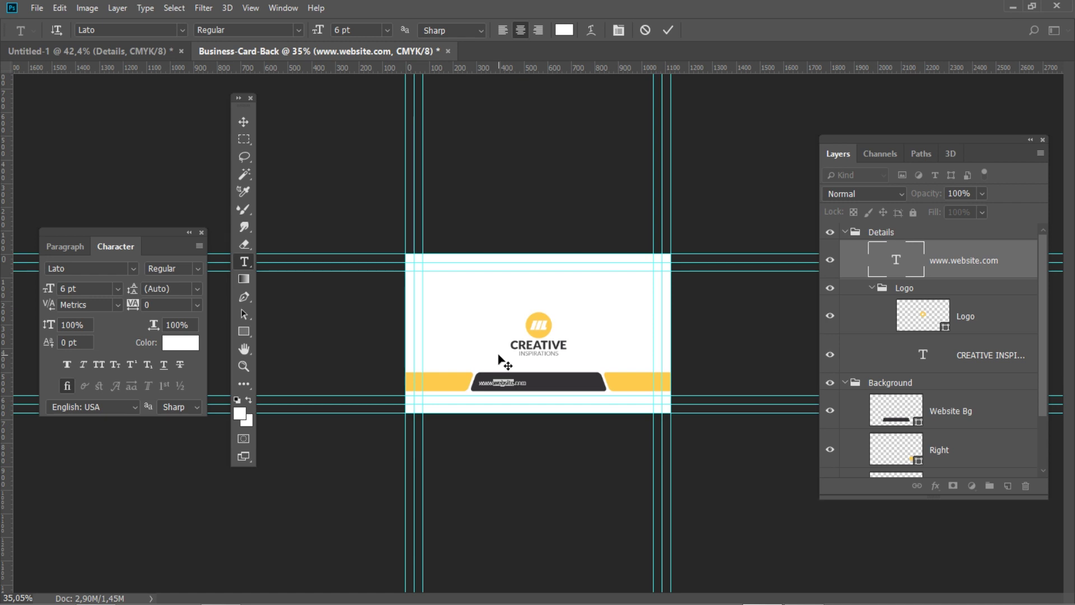
# Make the word website Lato Black in yellow C0 M20 Y80 K0
pyautogui.click(199, 270)
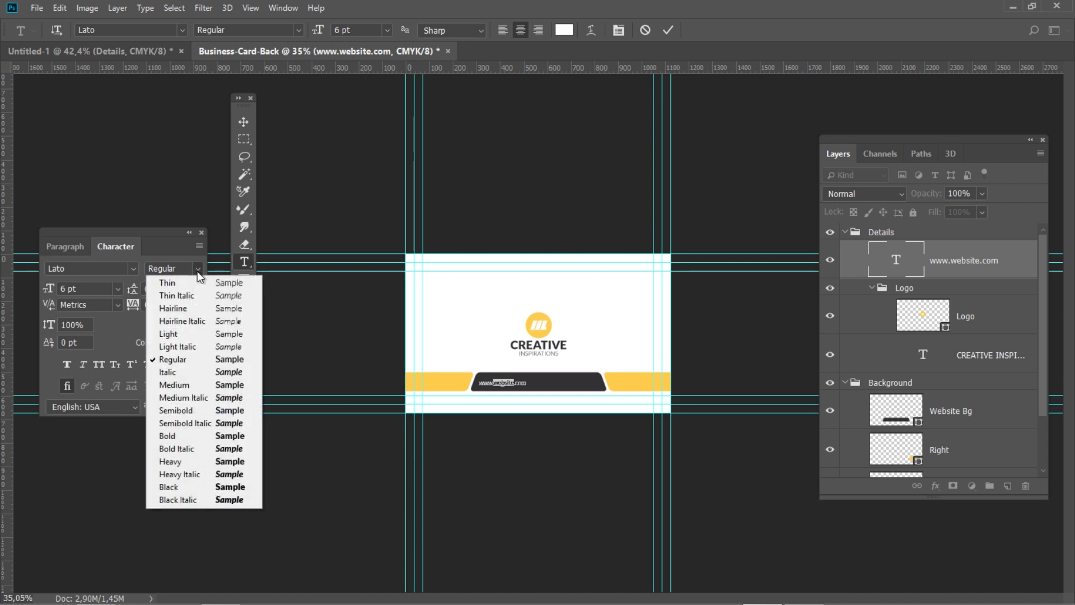
pyautogui.click(190, 486)
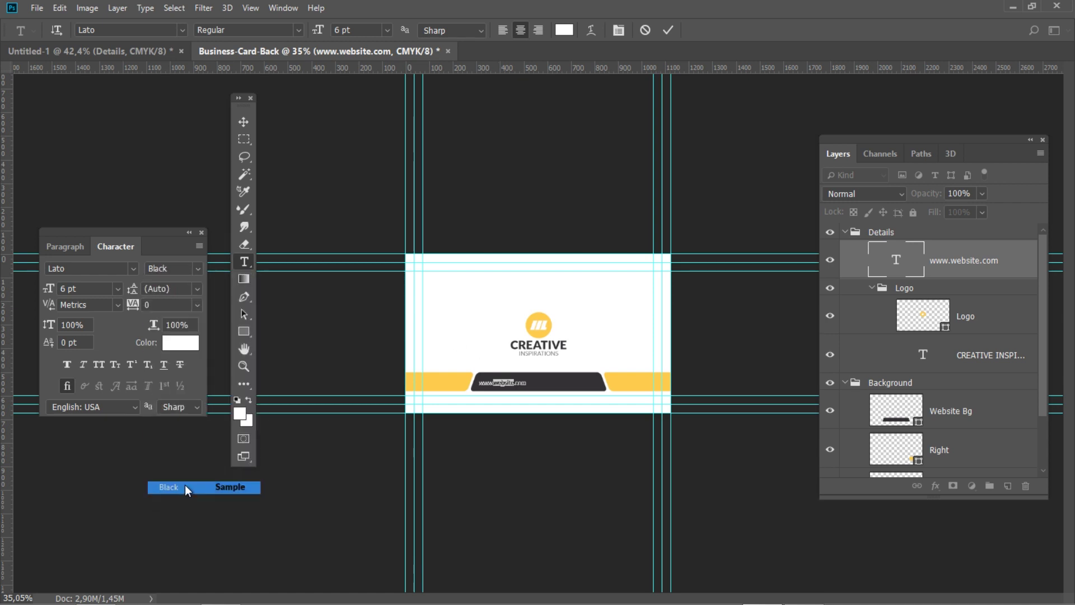
pyautogui.click(190, 344)
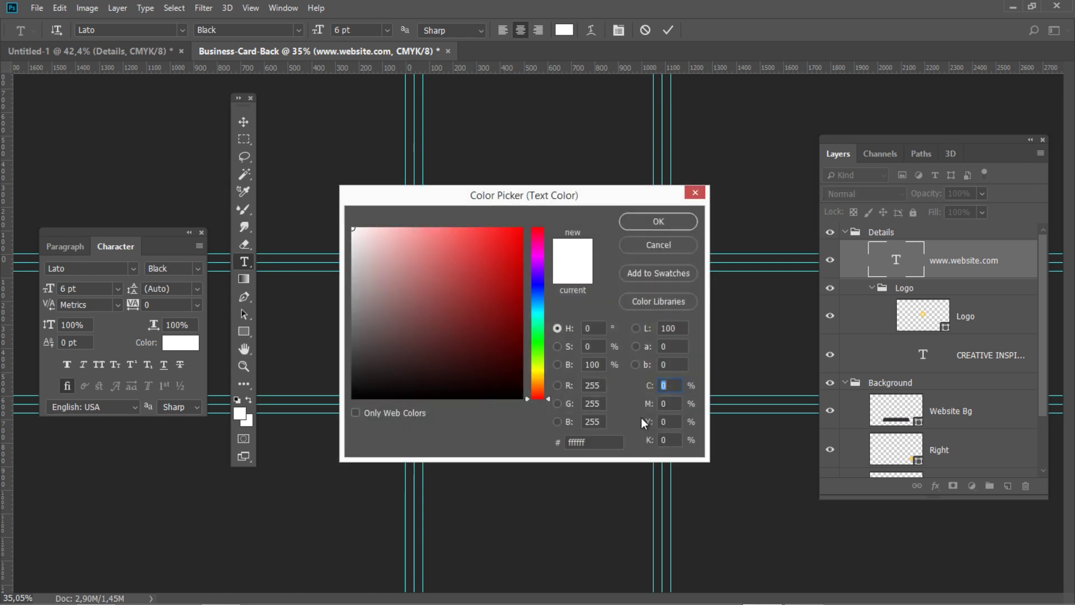
pyautogui.click(668, 403)
pyautogui.write('20')
pyautogui.click(671, 421)
pyautogui.write('80')
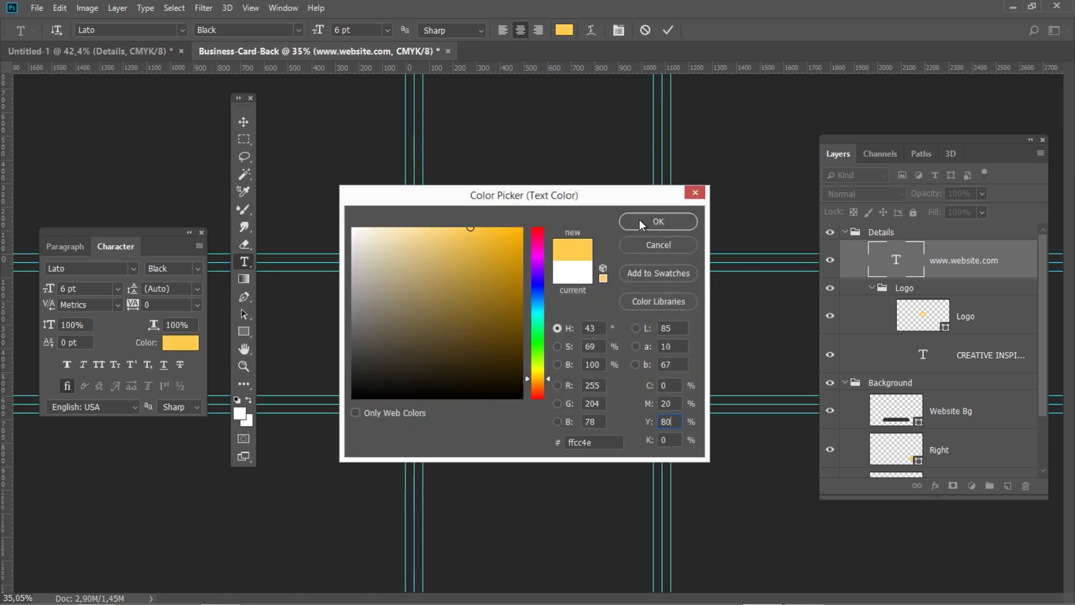
pyautogui.click(639, 220)
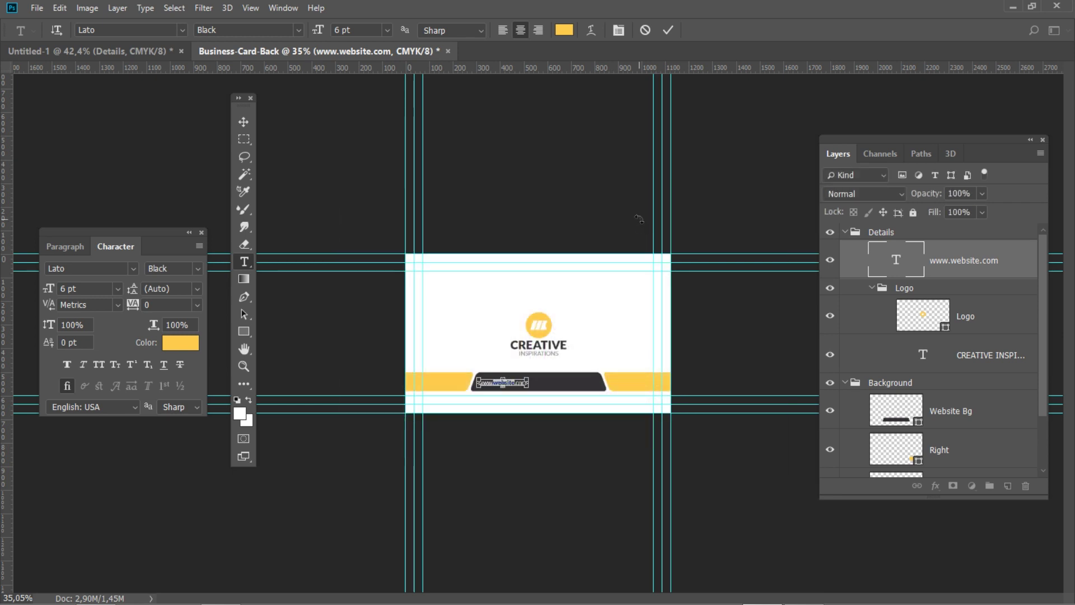
pyautogui.click(640, 220)
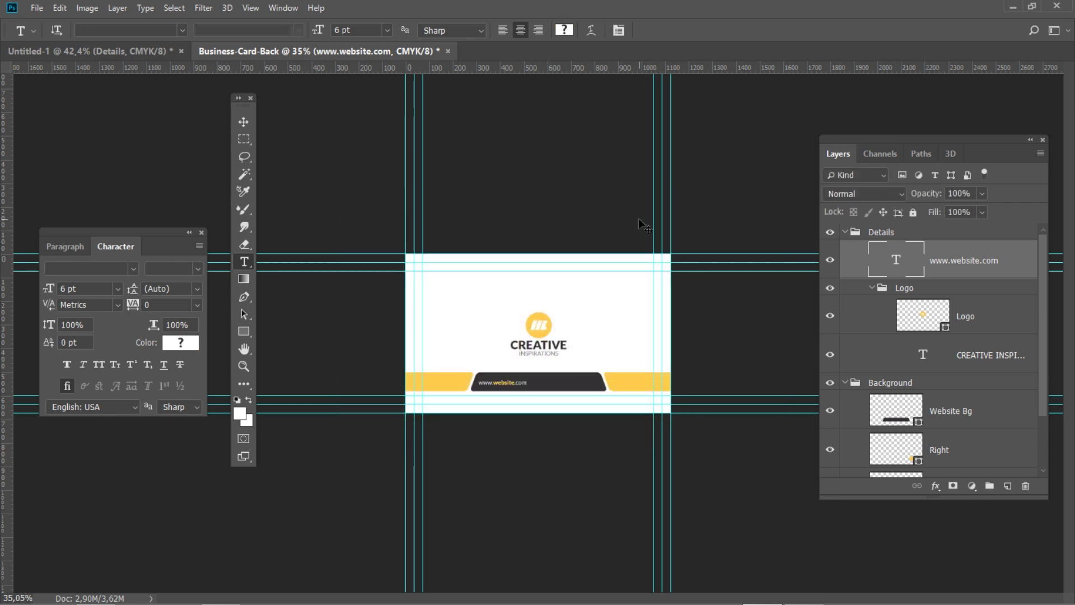
# Set the website text's horizontal position to X 563 px
pyautogui.hotkey('ctrl', 't')
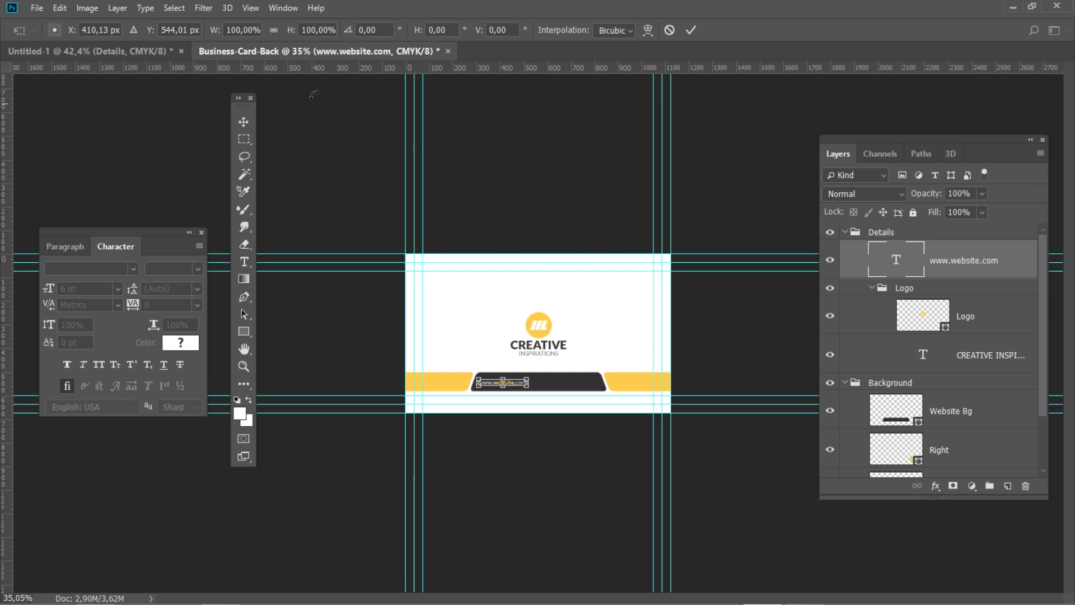
pyautogui.click(72, 31)
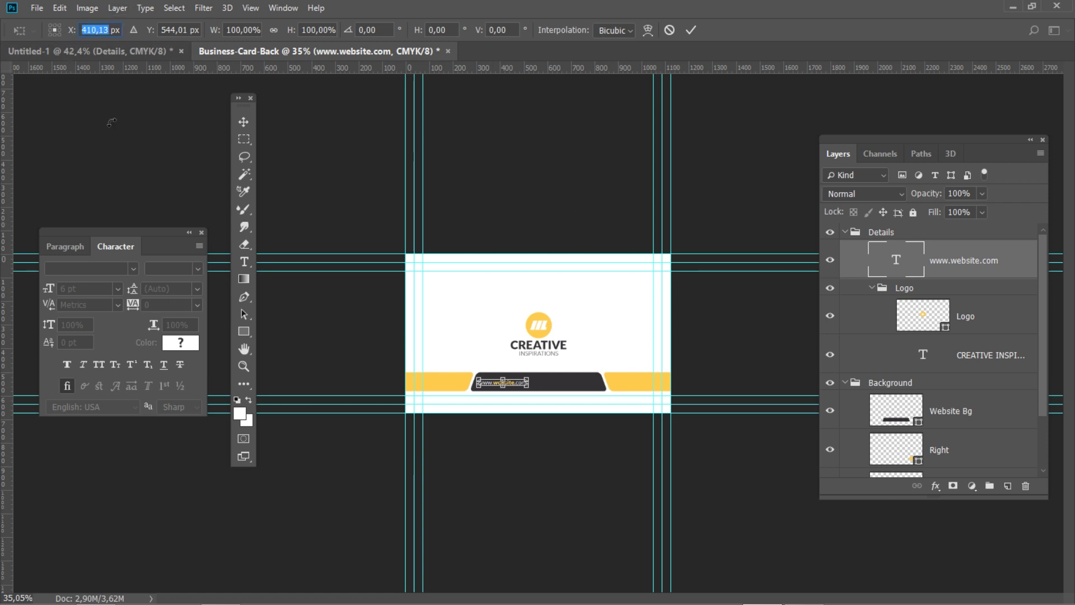
pyautogui.write('563')
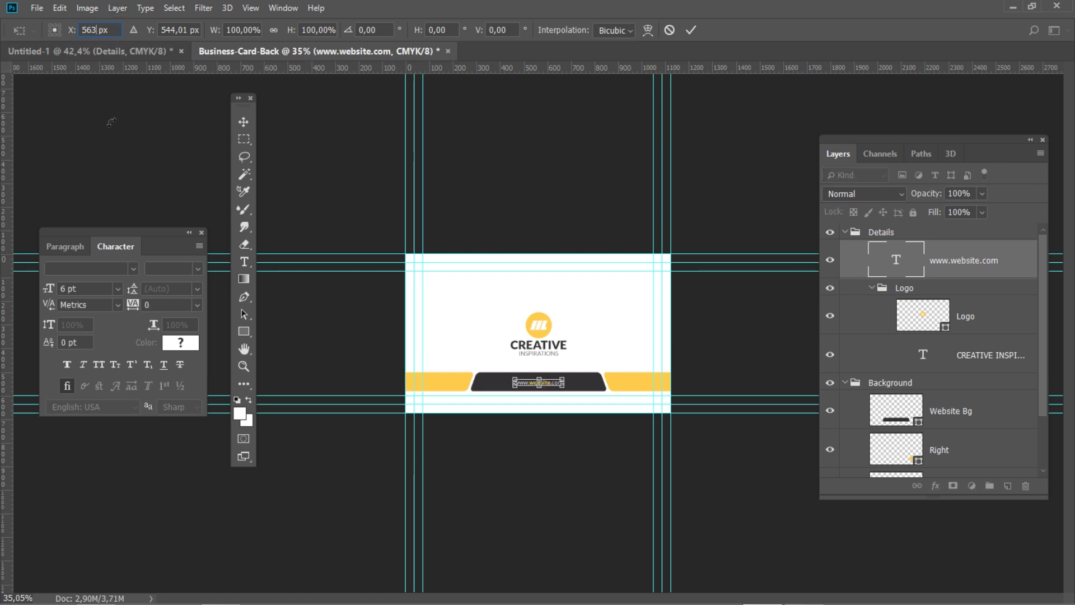